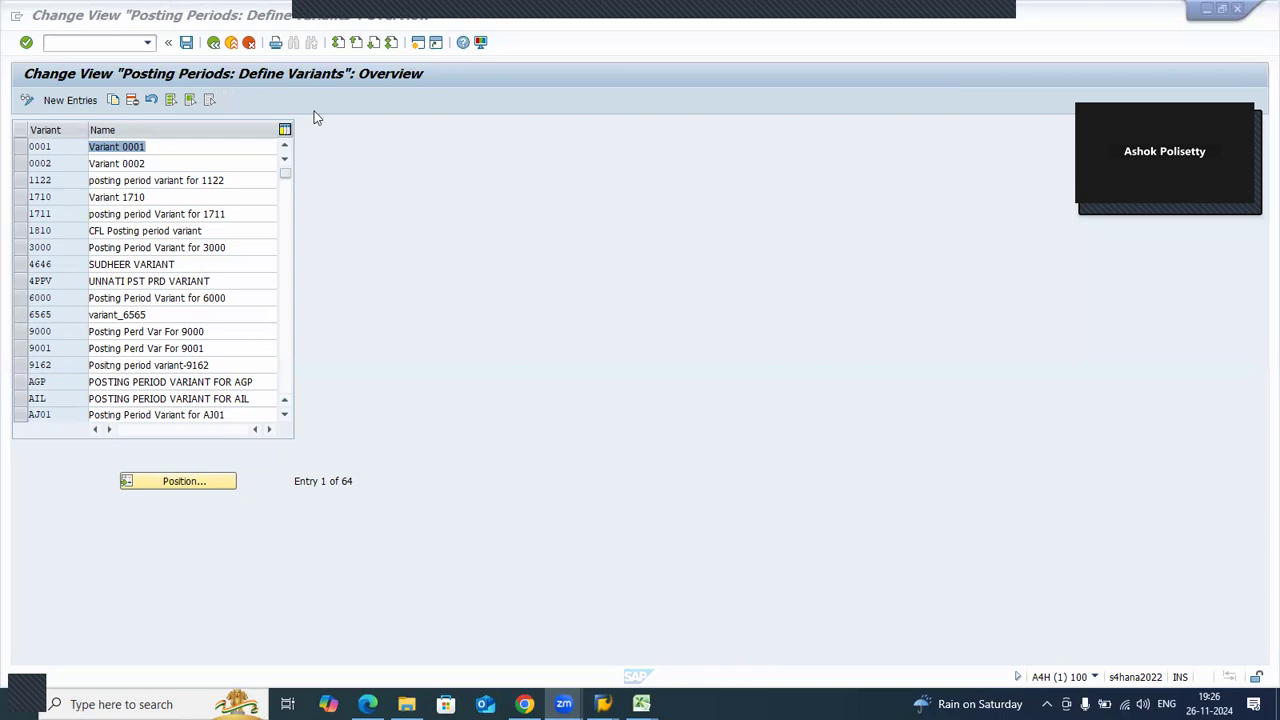
- Position the posting period variant list at entry Y0 to review the existing variants
click(181, 482)
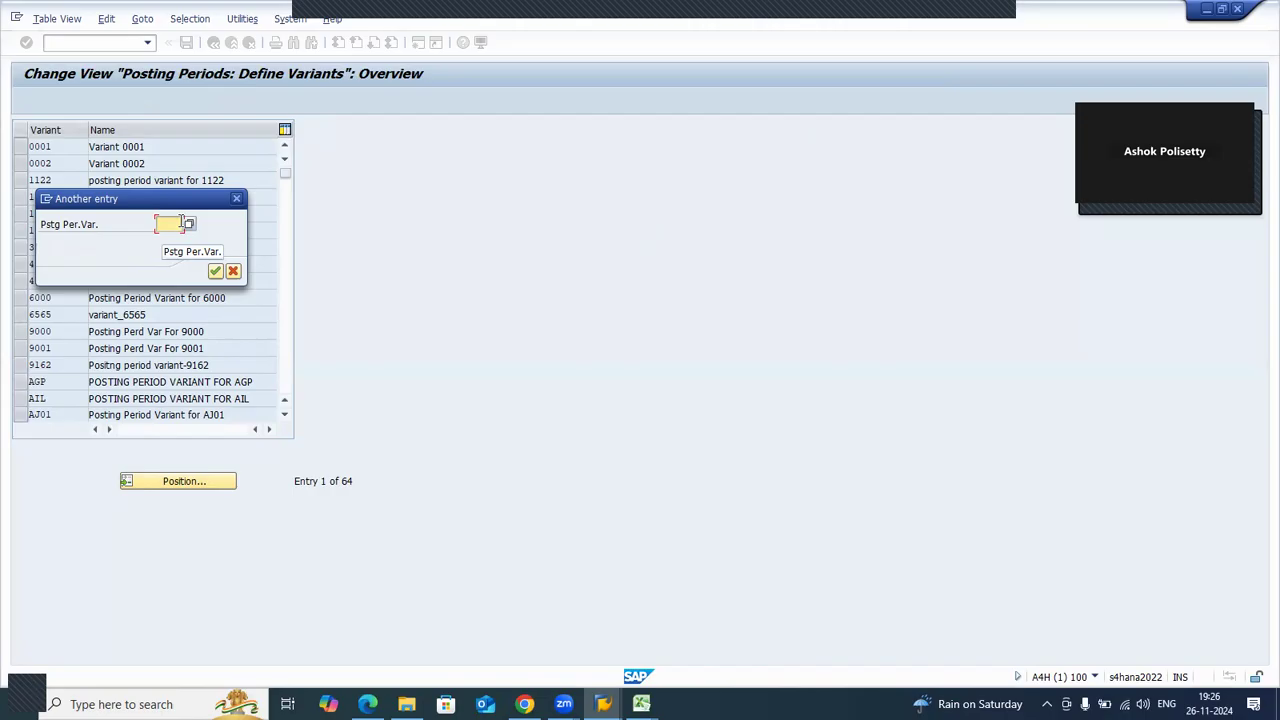
click(237, 199)
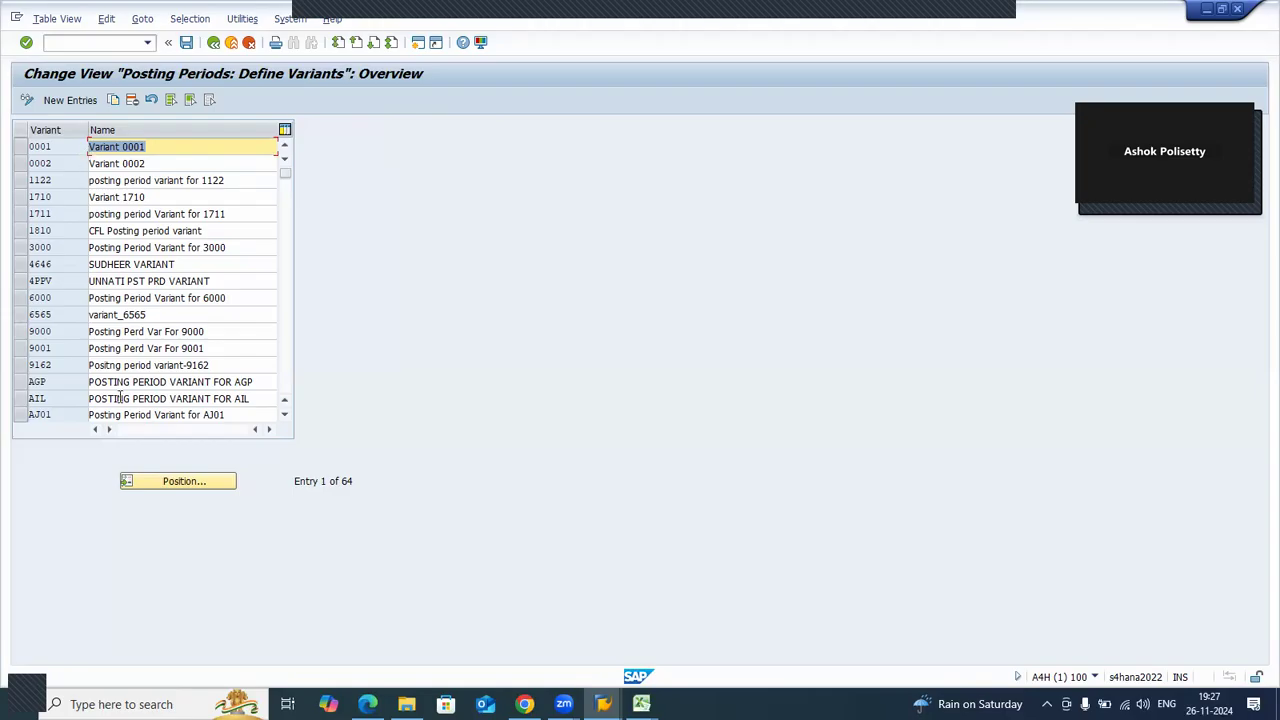
click(176, 484)
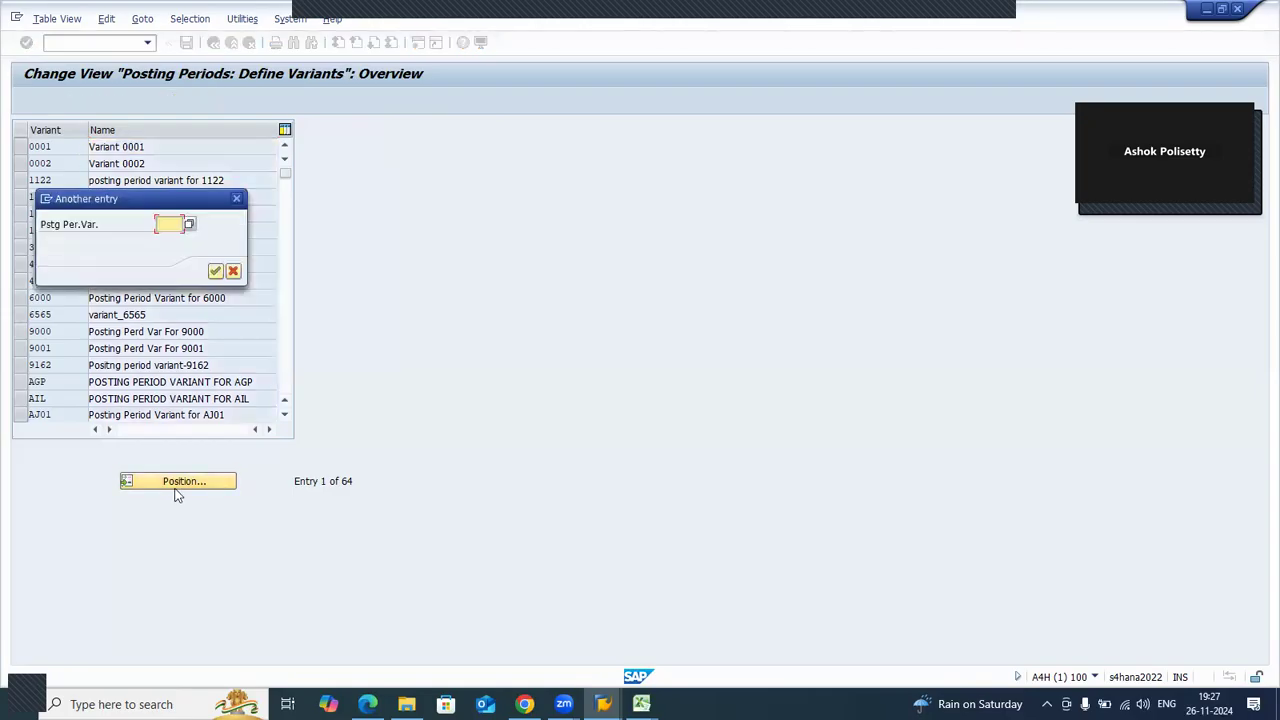
text(Y0)
key(Return)
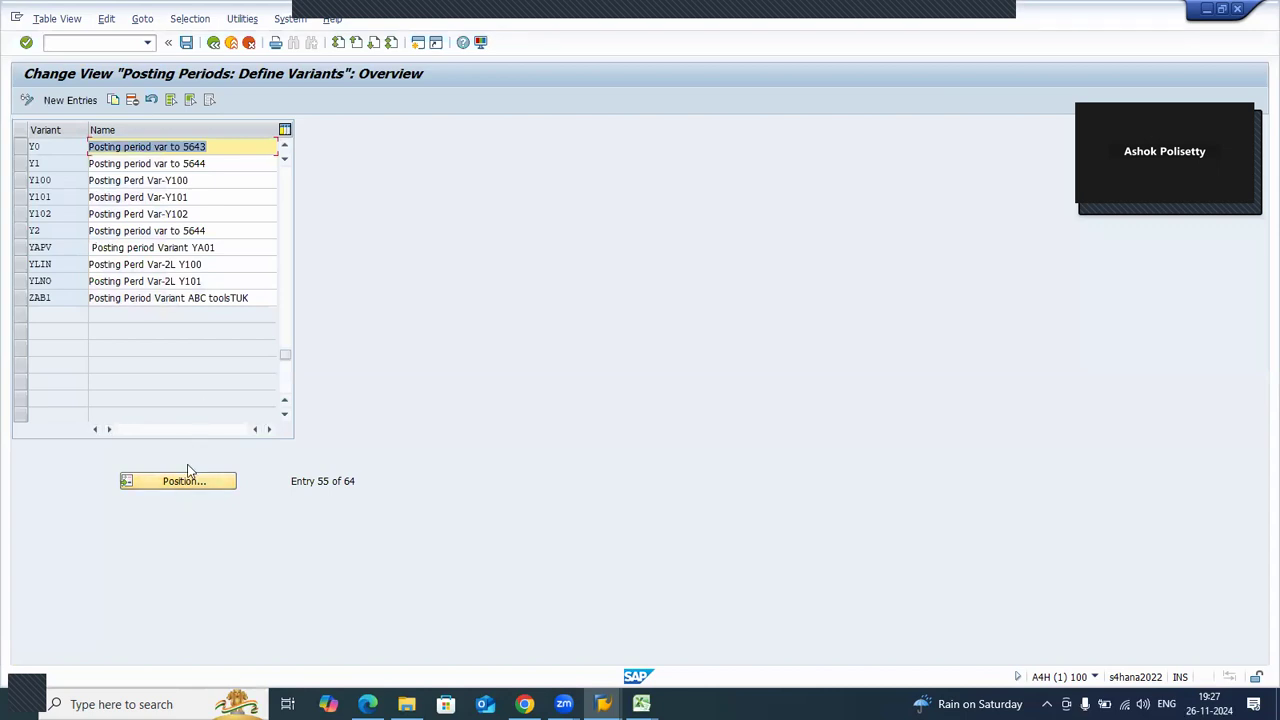
- Add new posting period variants X100 named "India Pvt Ltd" and X101 named "Us pvt ltd"
click(69, 104)
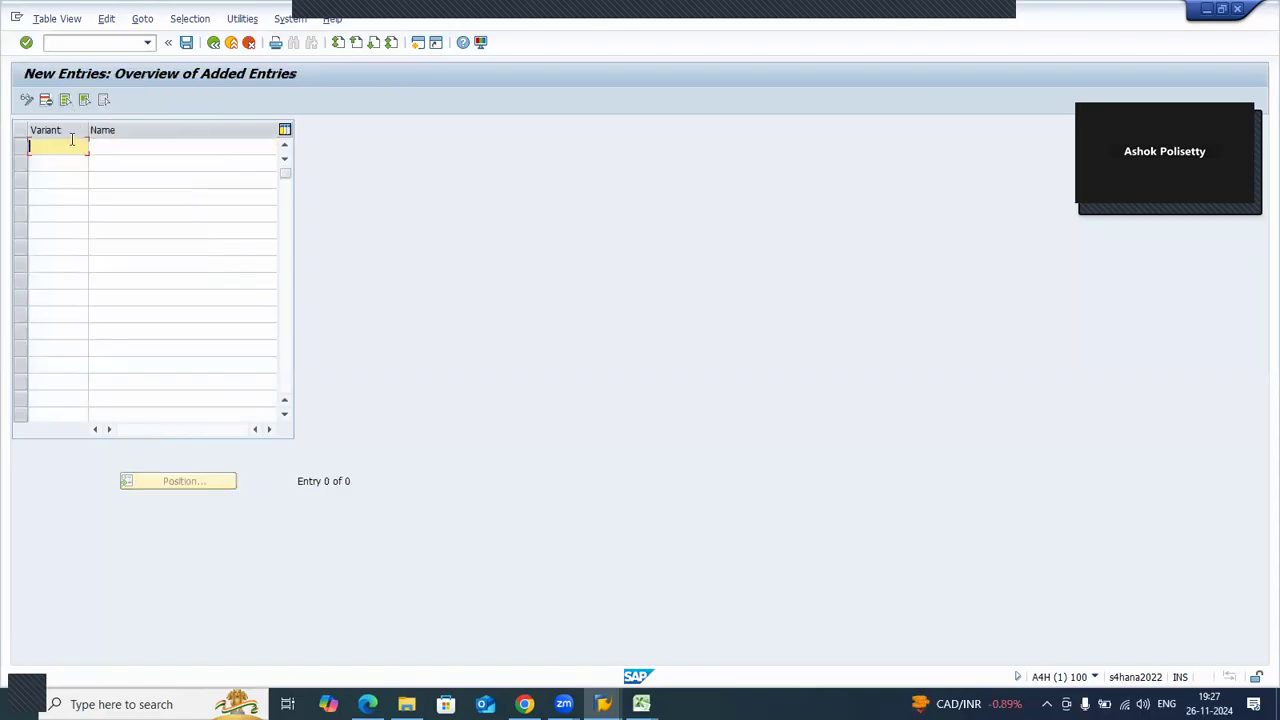
text(x100)
key(Tab)
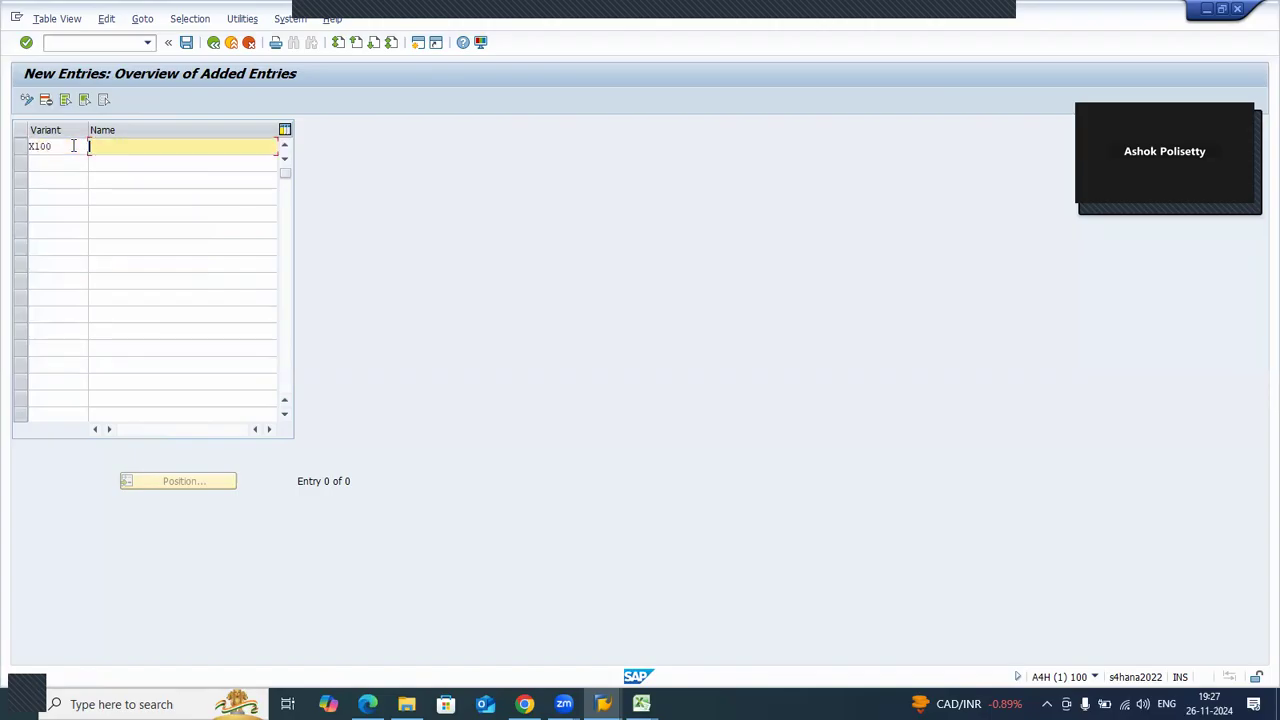
text(India Pvt Ltd)
click(52, 163)
text(X101)
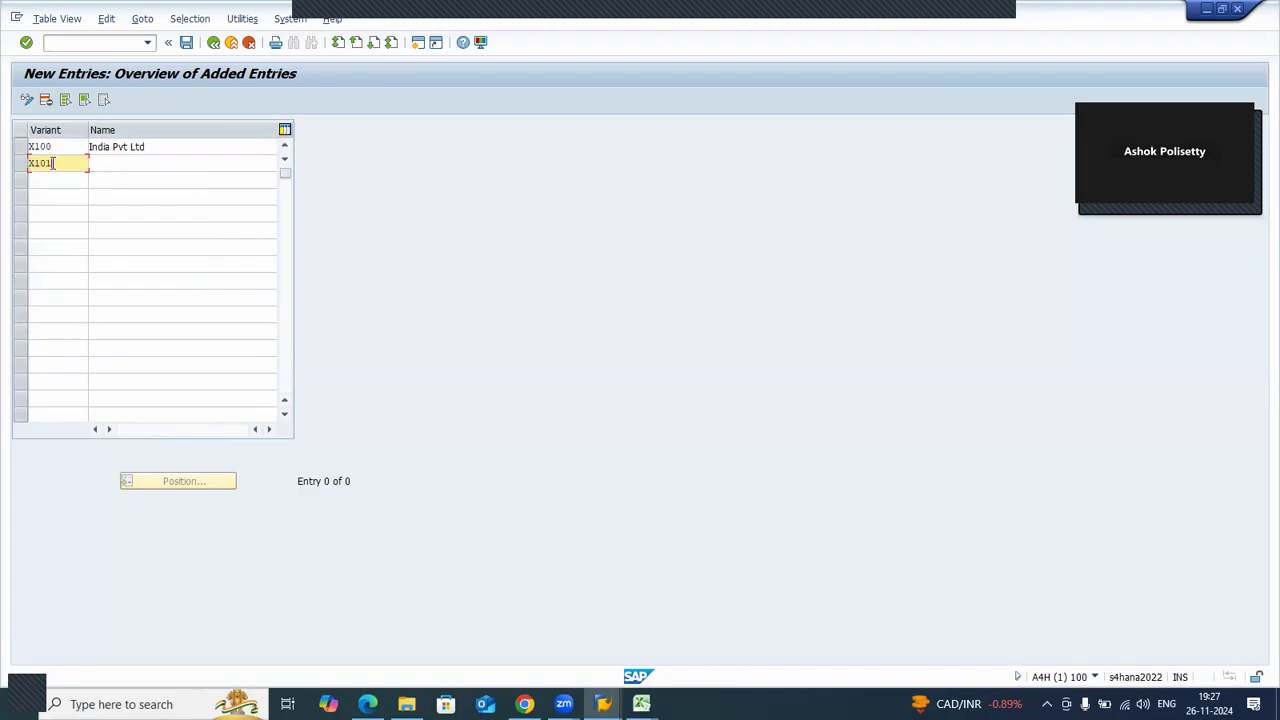
key(Tab)
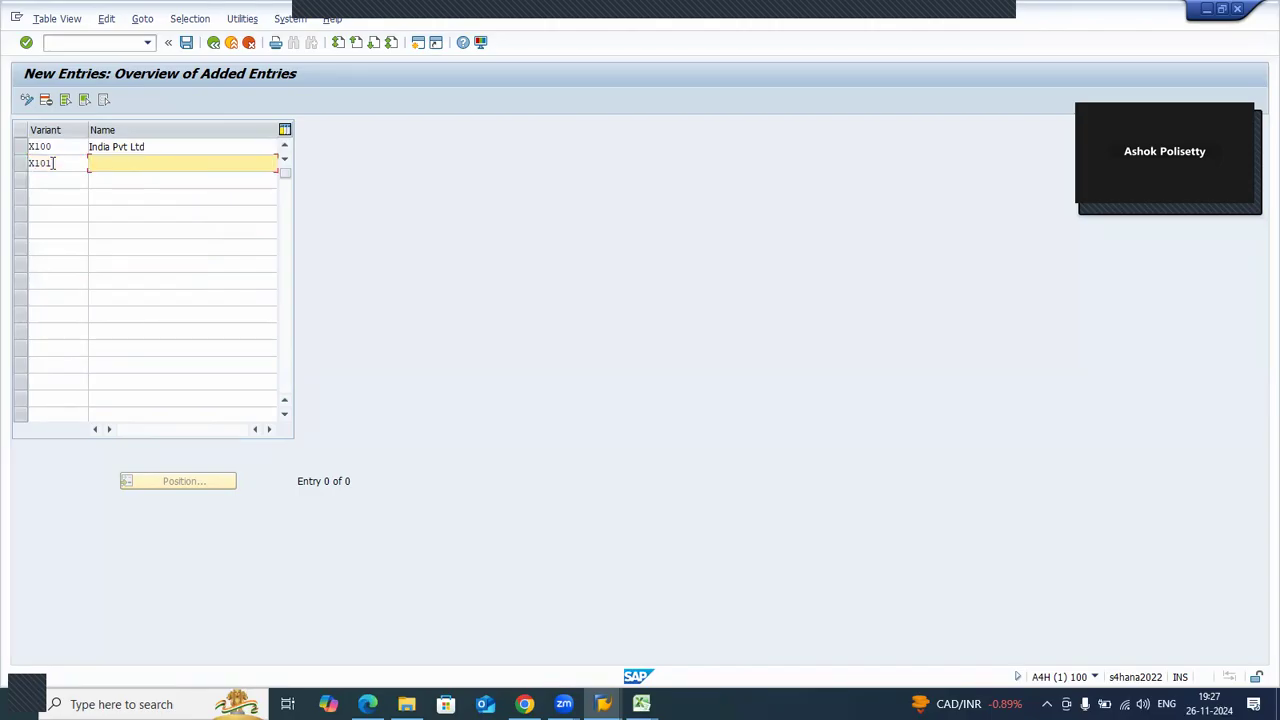
text(Us pvt ltd)
- Add a third posting period variant X102 named "Noraway" and validate the new entries
click(38, 177)
text(X102)
key(Tab)
text(Nor)
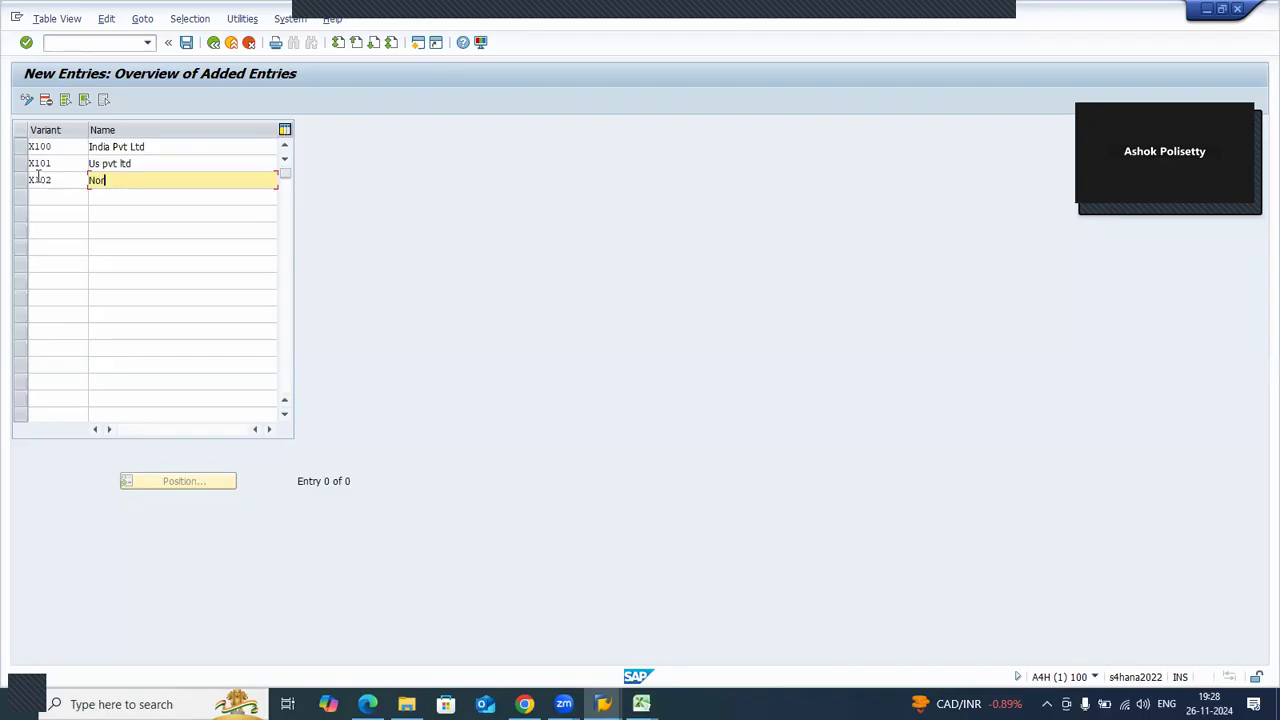
text(away)
key(Return)
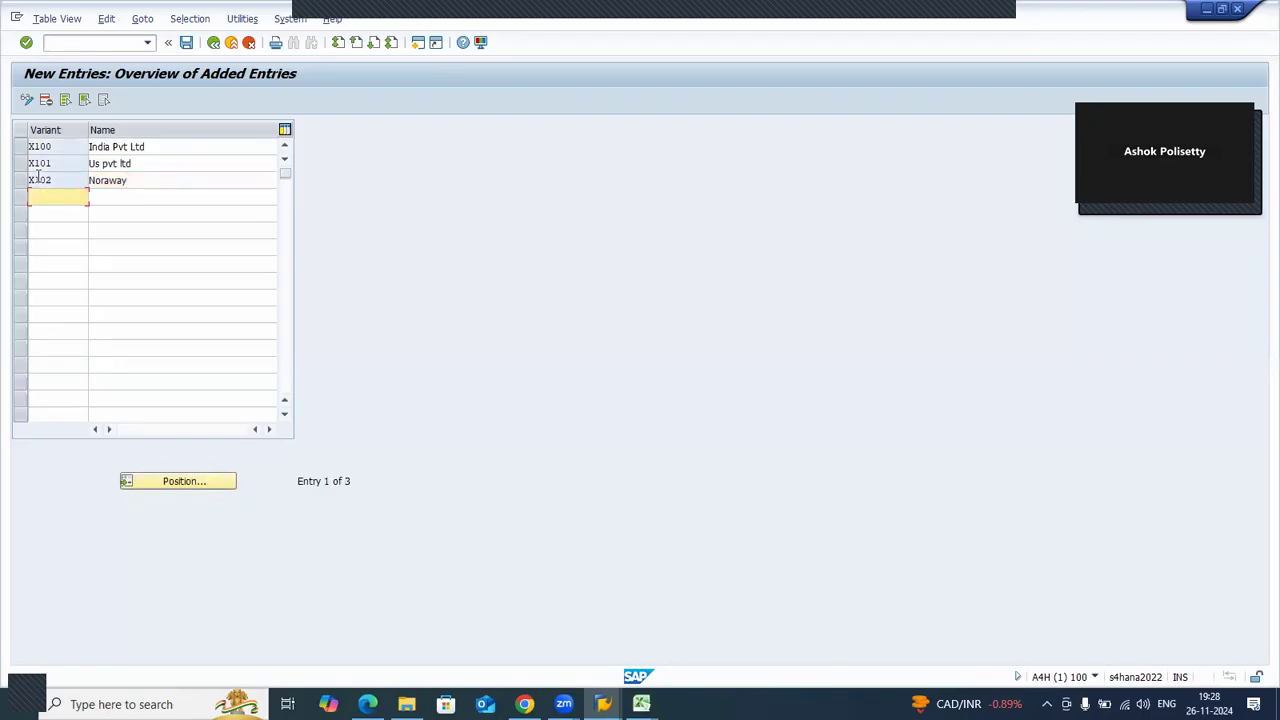
- Save the new variants to the user's own customizing request described as "100_X100_FI Config"
click(187, 43)
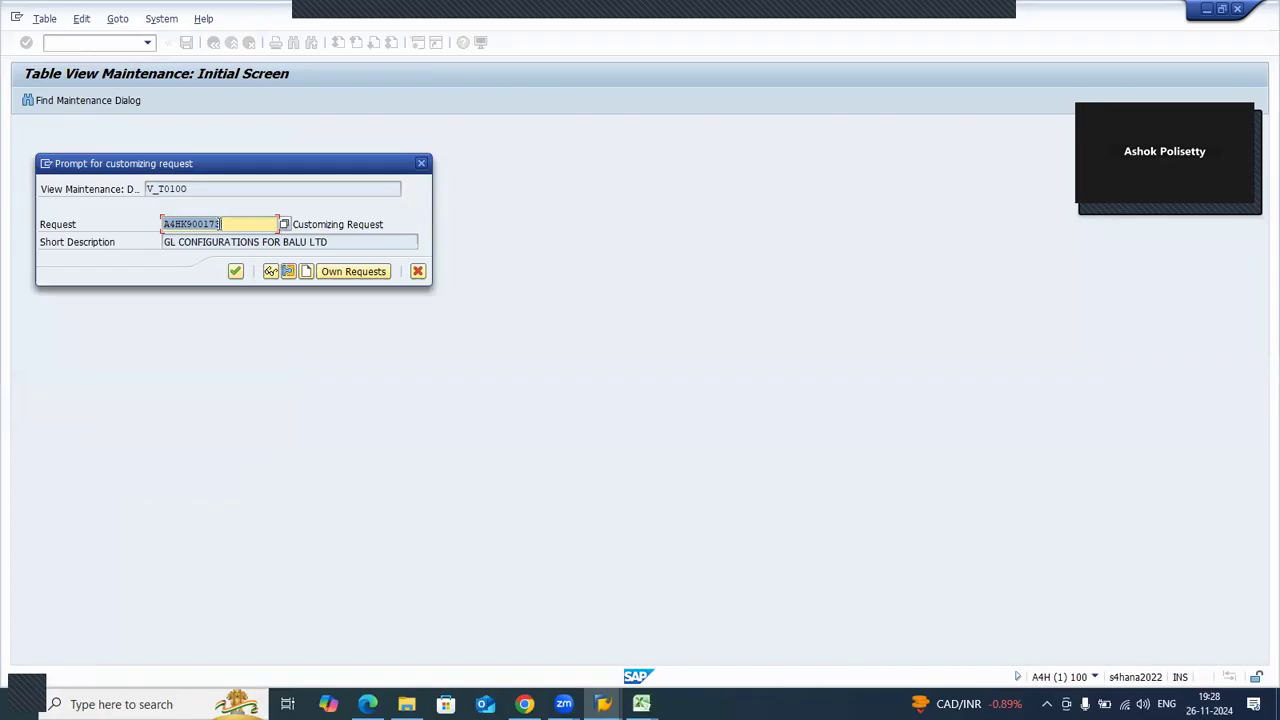
click(280, 225)
key(Return)
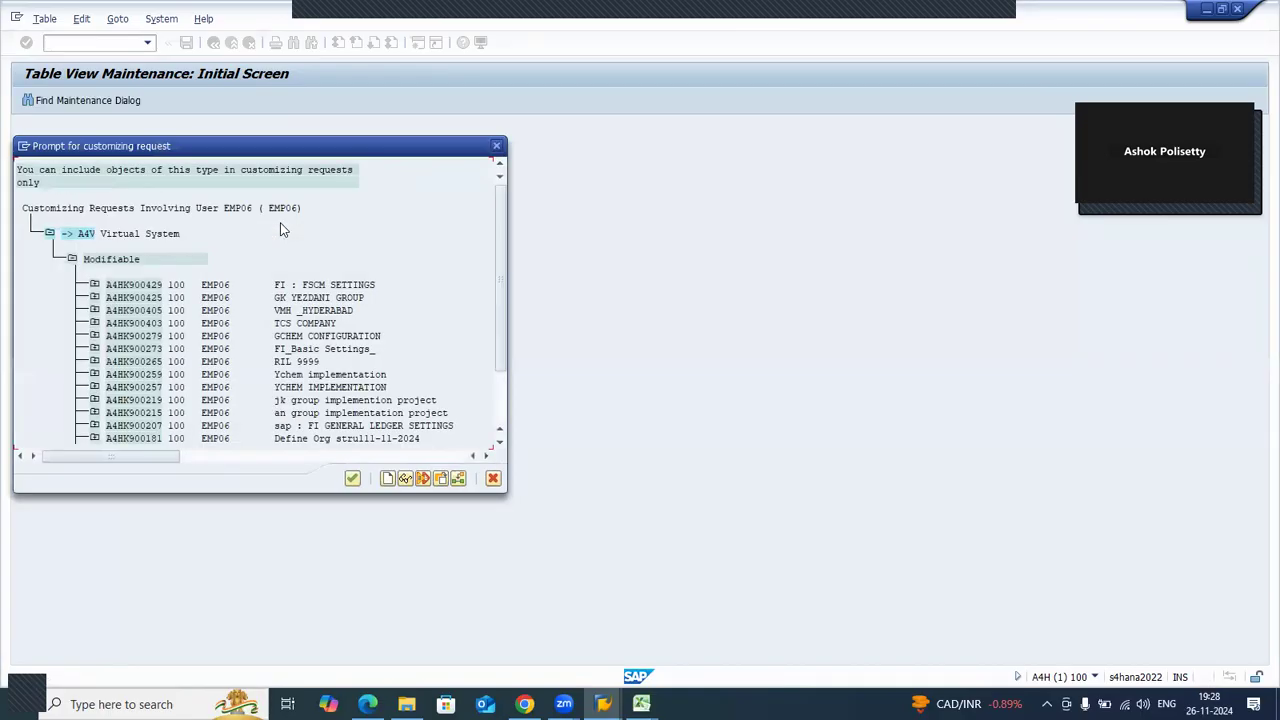
drag(504, 338, 502, 393)
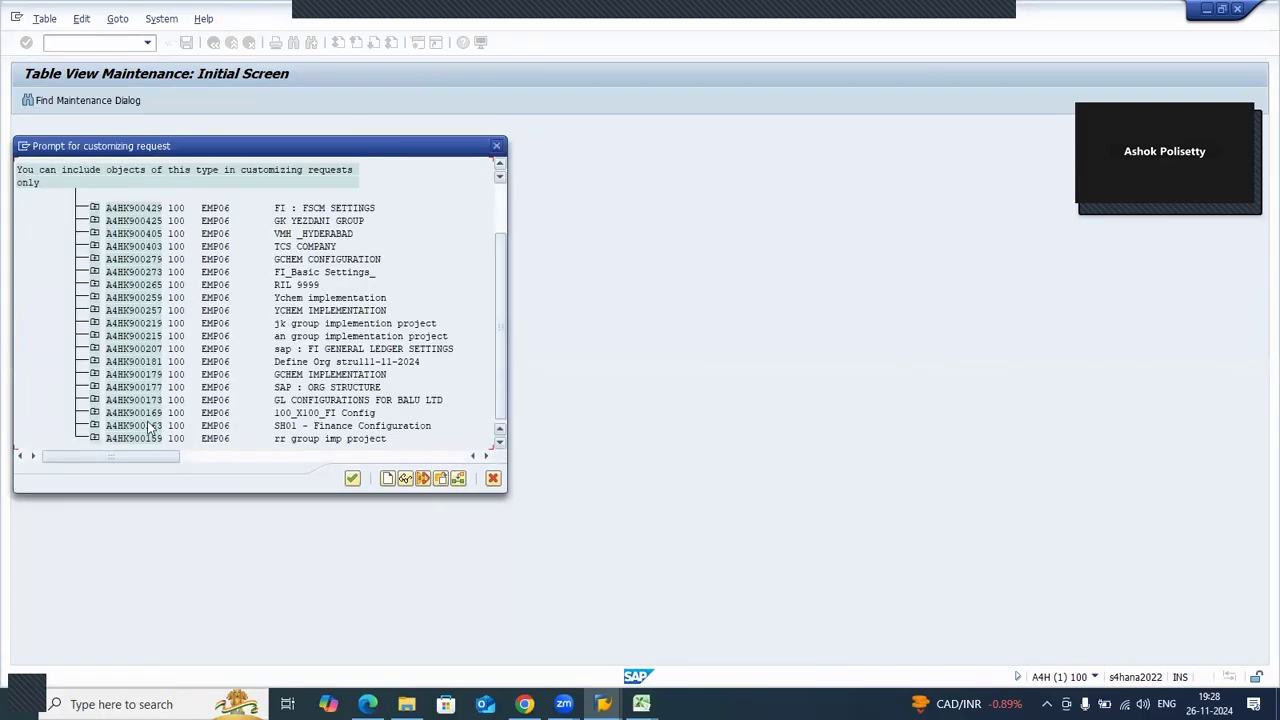
click(116, 413)
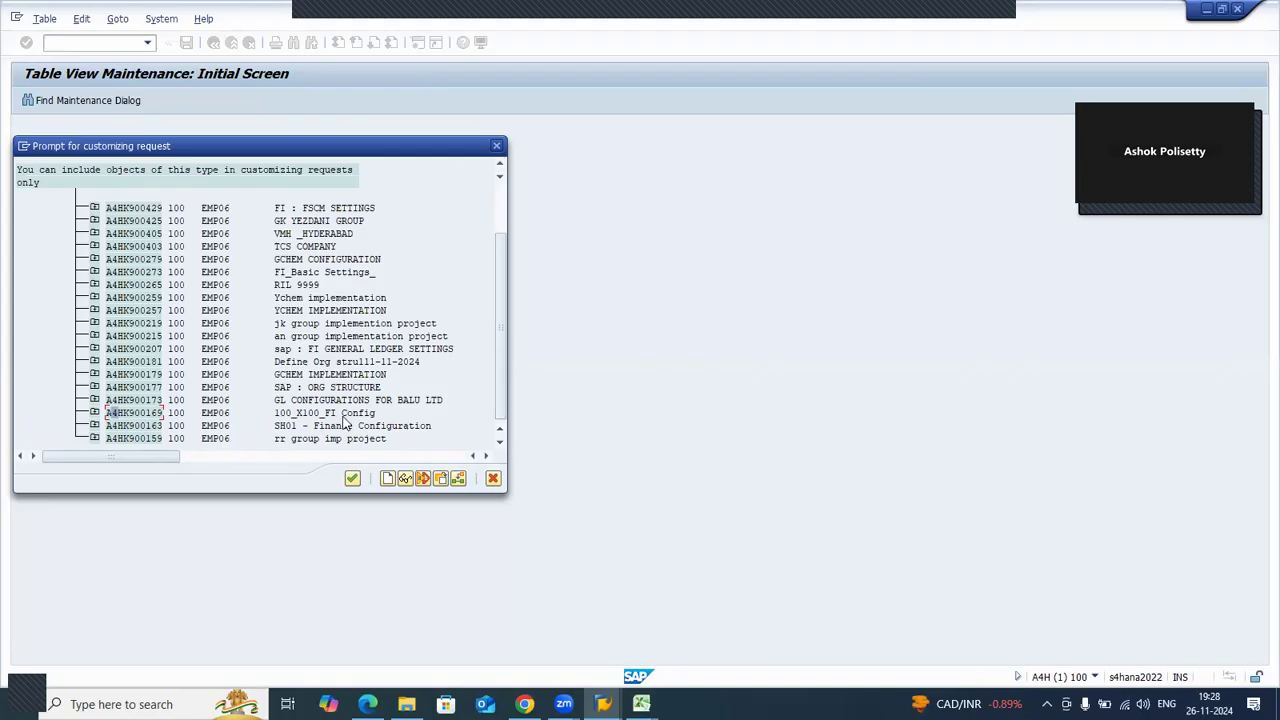
double_click(120, 414)
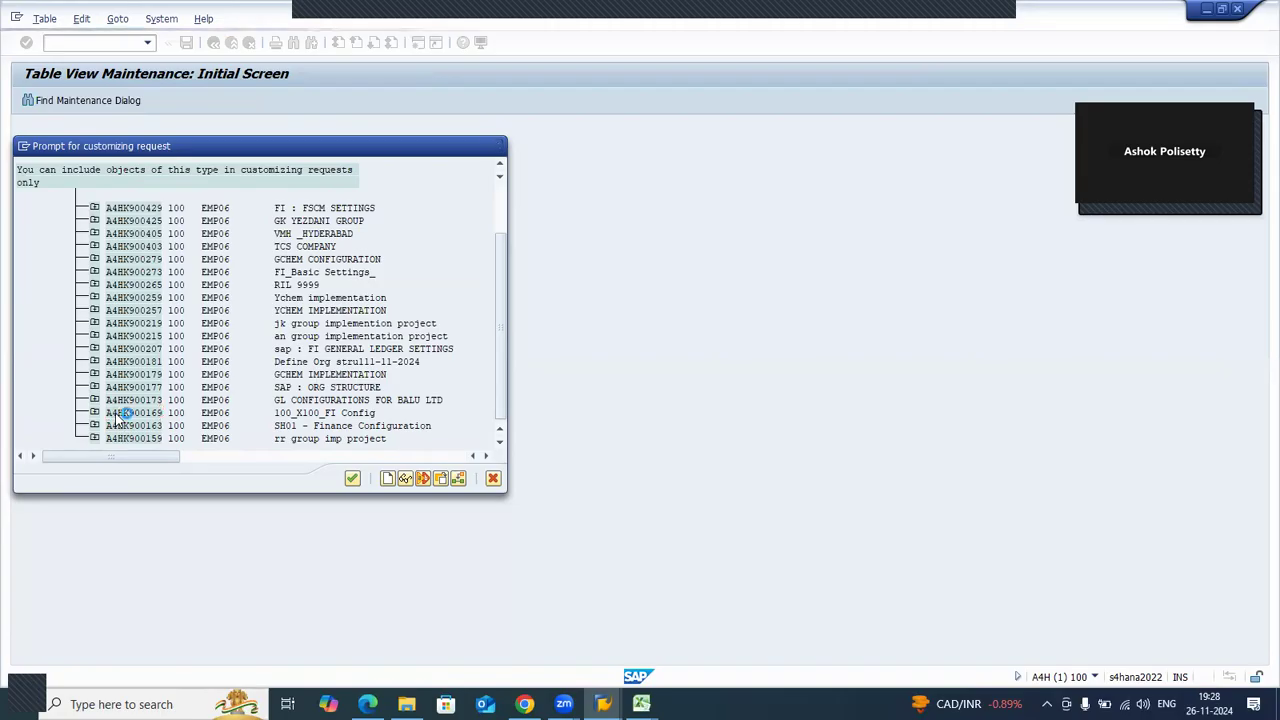
click(237, 272)
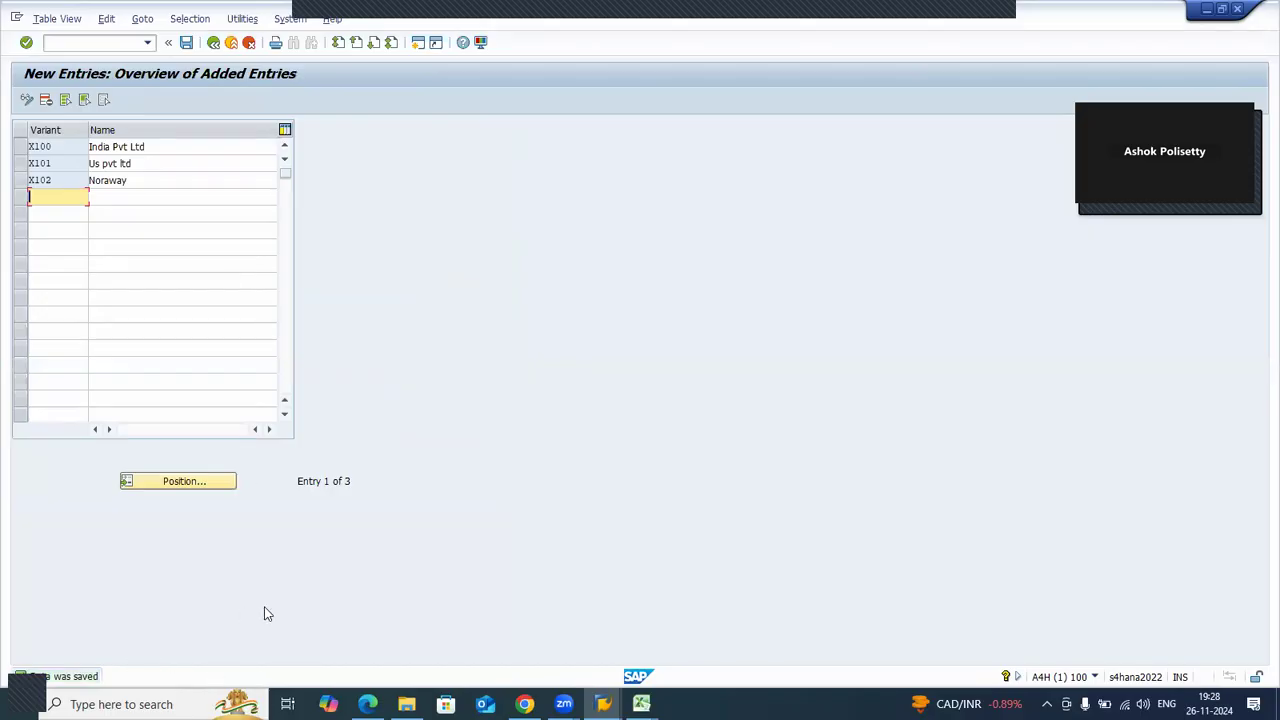
- Leave the variant definition and run transaction obbp to assign company codes to posting period variants
click(213, 43)
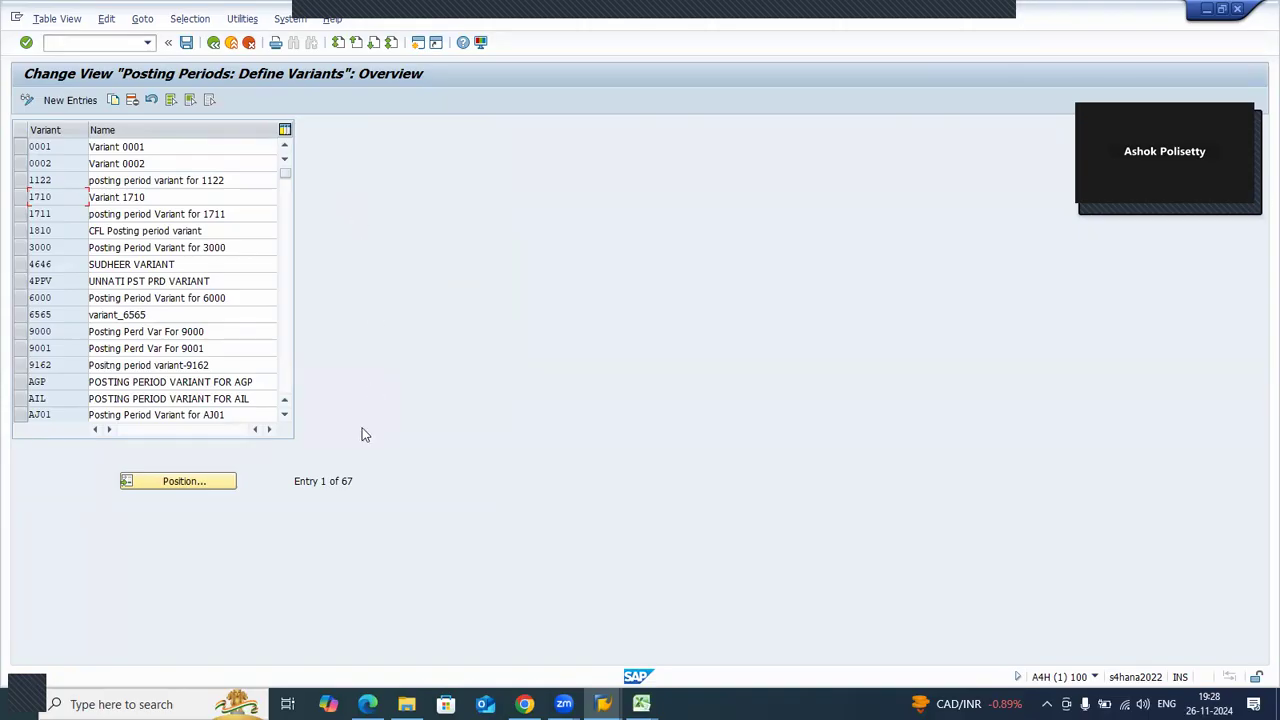
click(213, 42)
text(obbp)
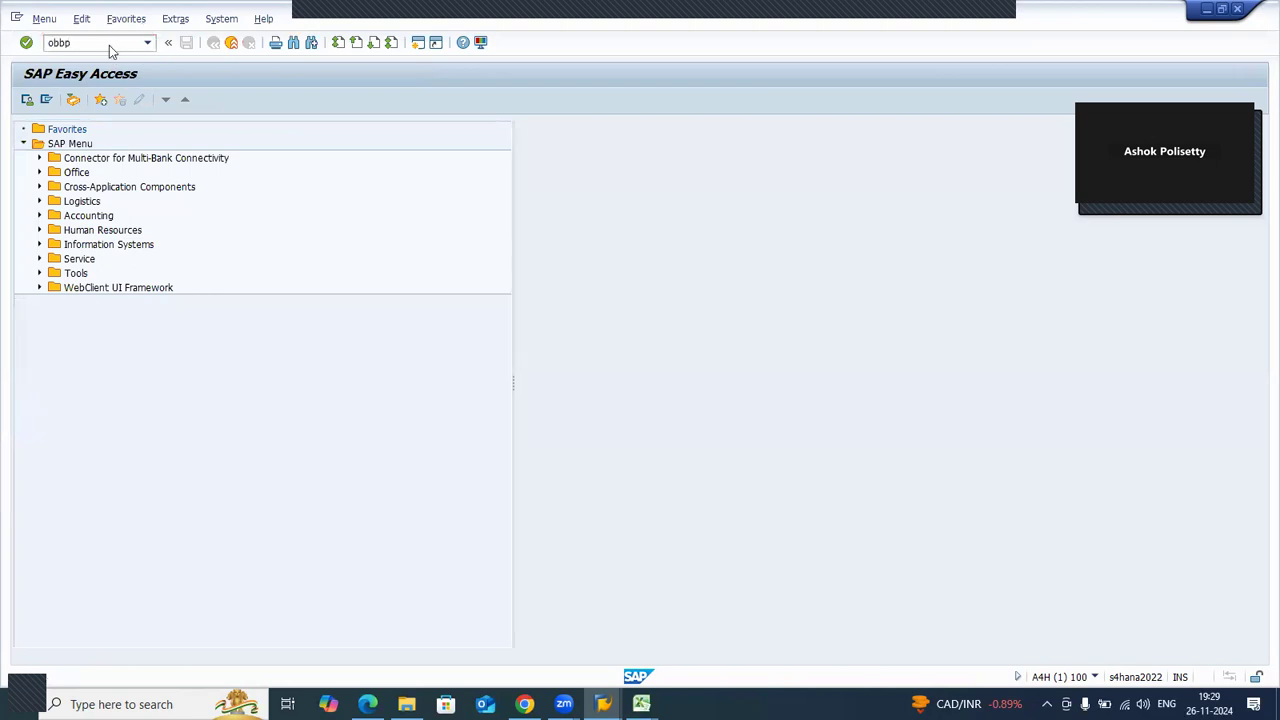
key(Return)
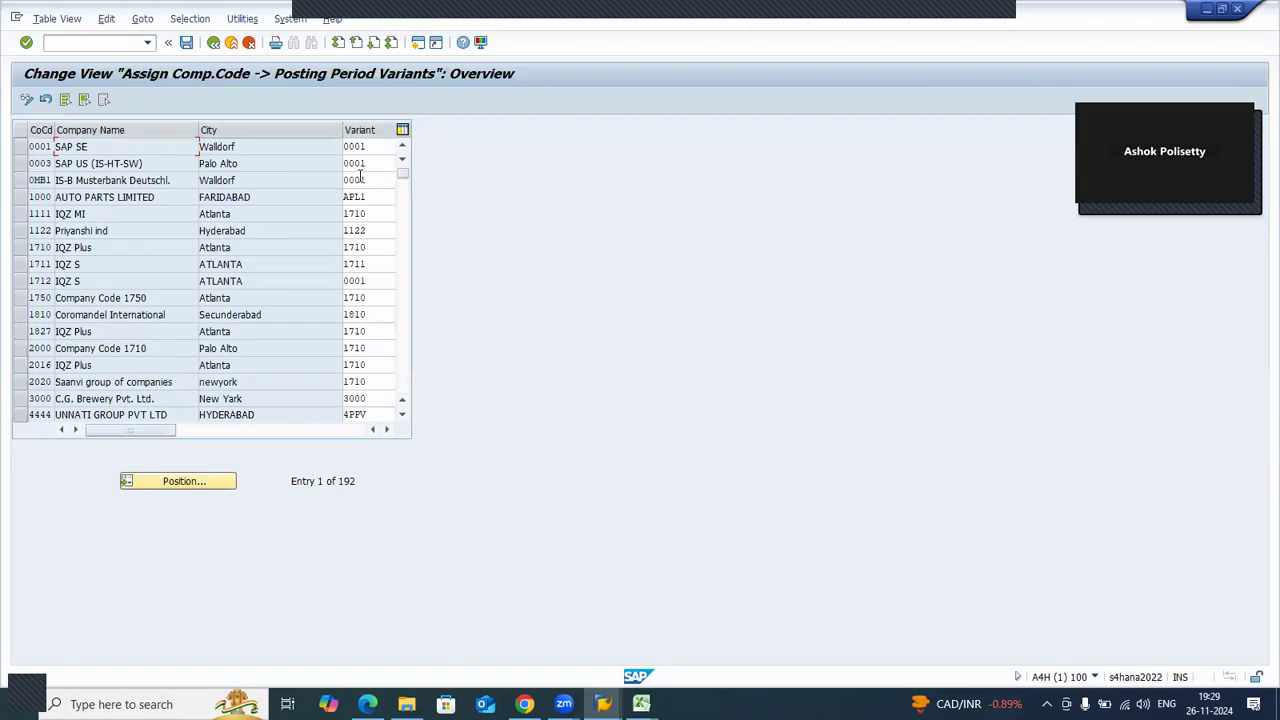
- Position the assignment list at company code X100 and assign posting period variant X100 to it
click(192, 485)
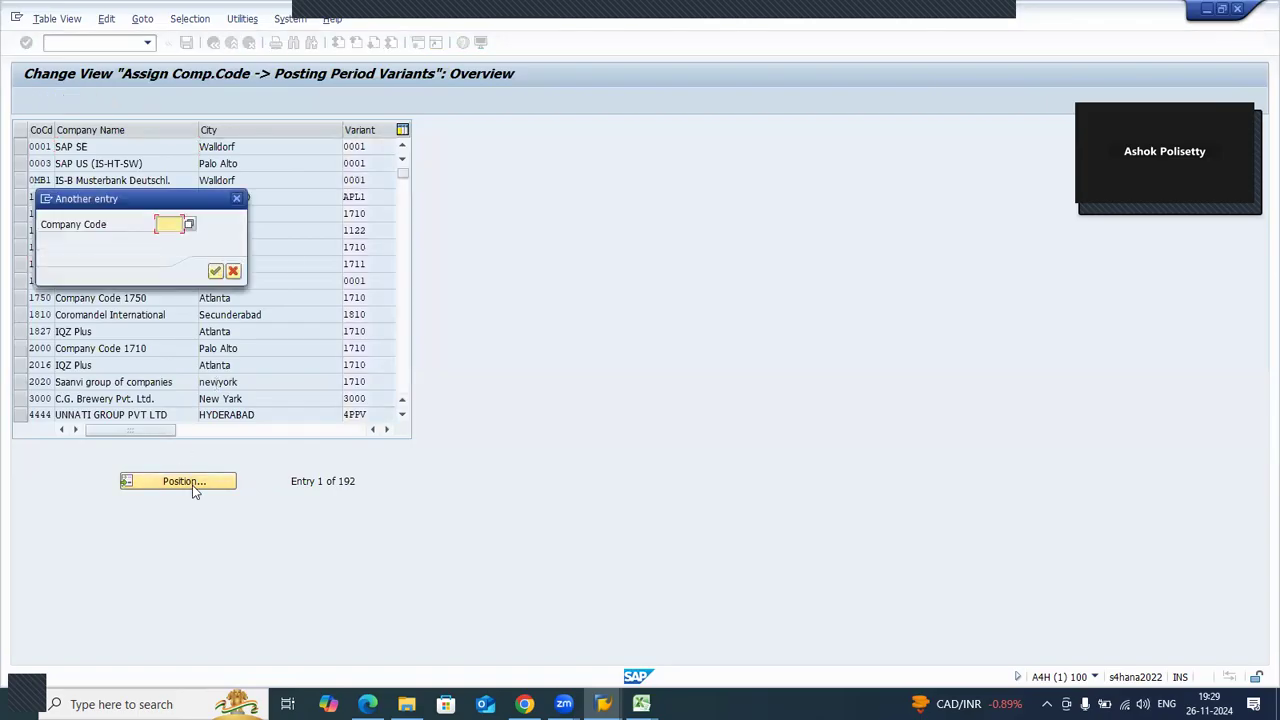
text(X100)
key(Return)
click(366, 146)
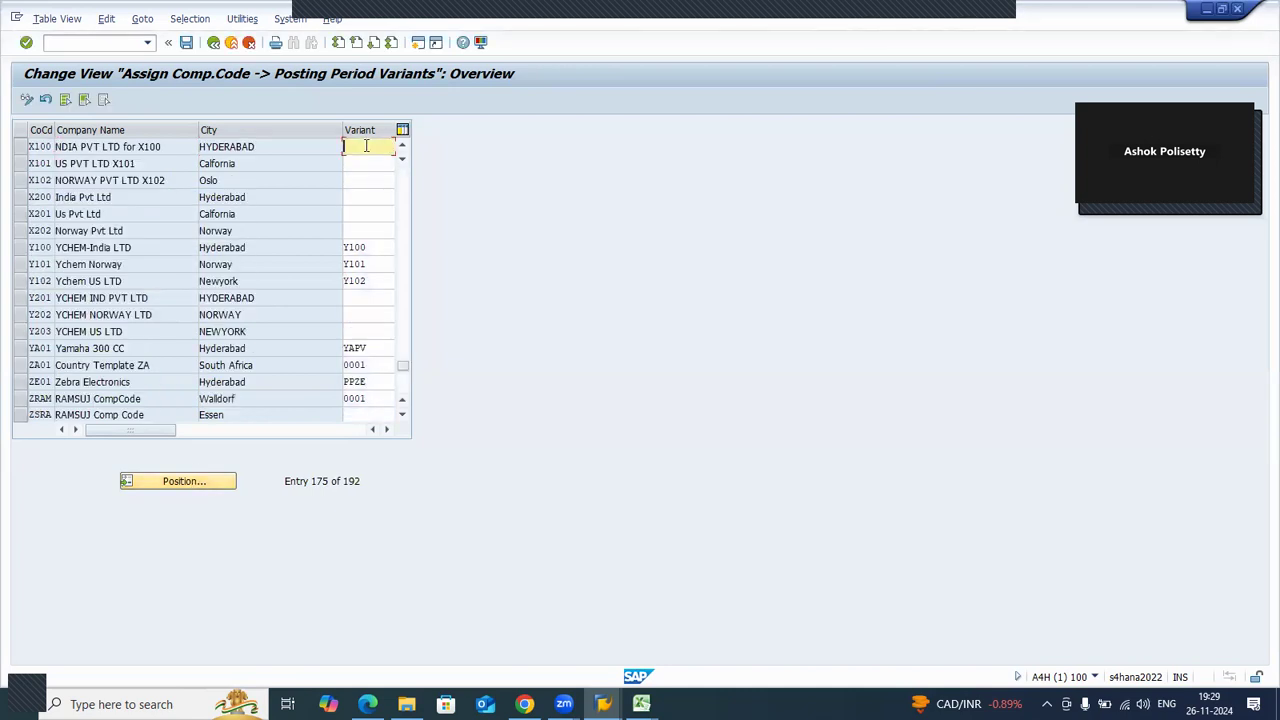
text(X100)
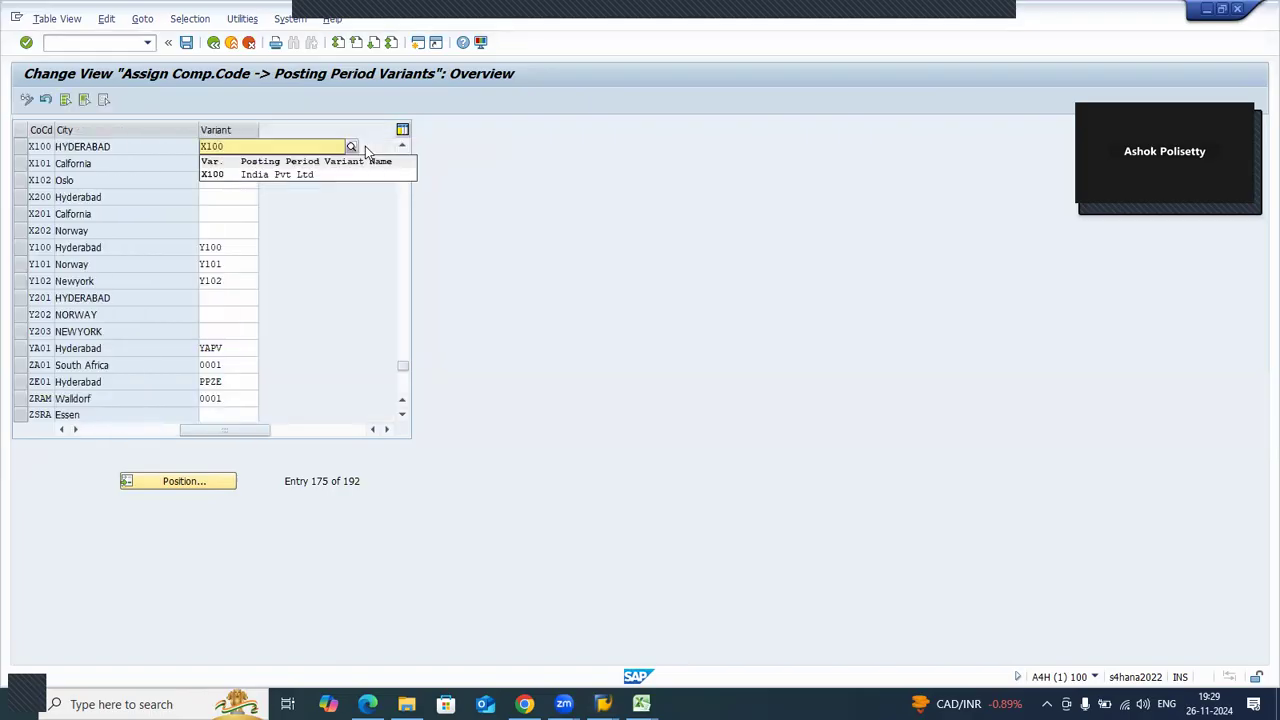
click(296, 176)
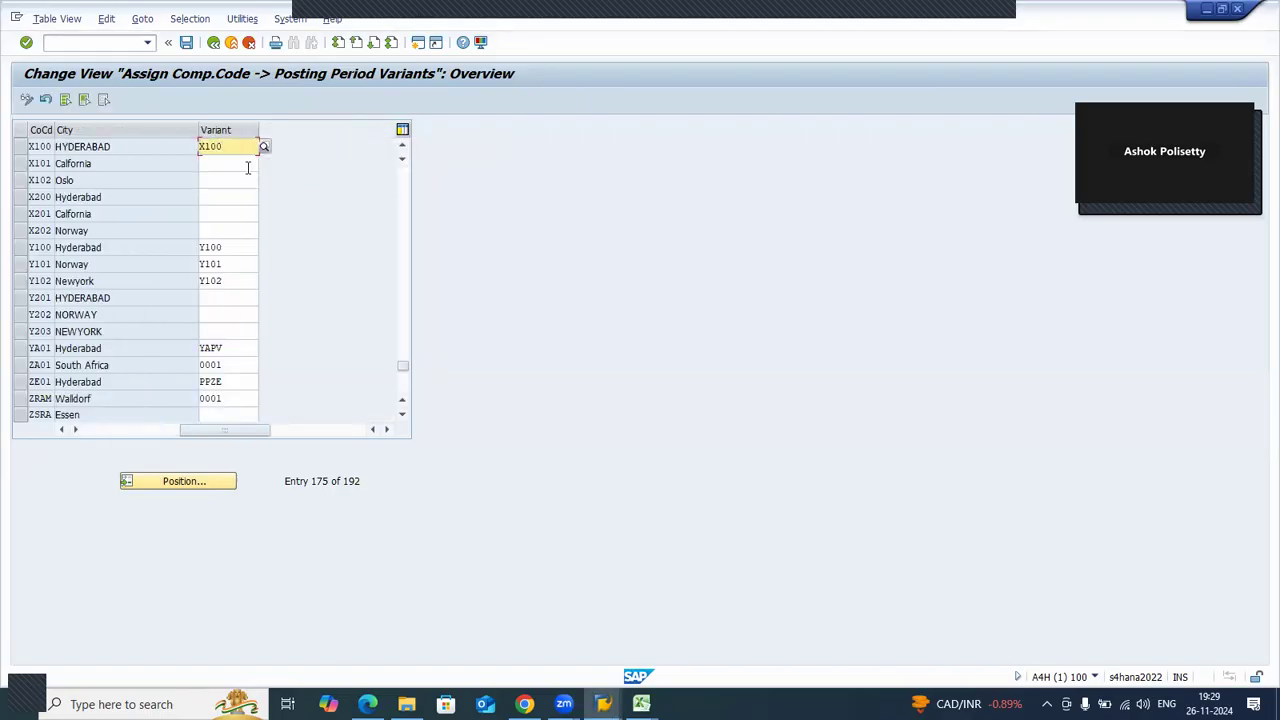
- Assign variant X101 to company code X101 and X102 to company code X102, and save to the proposed customizing request
click(243, 164)
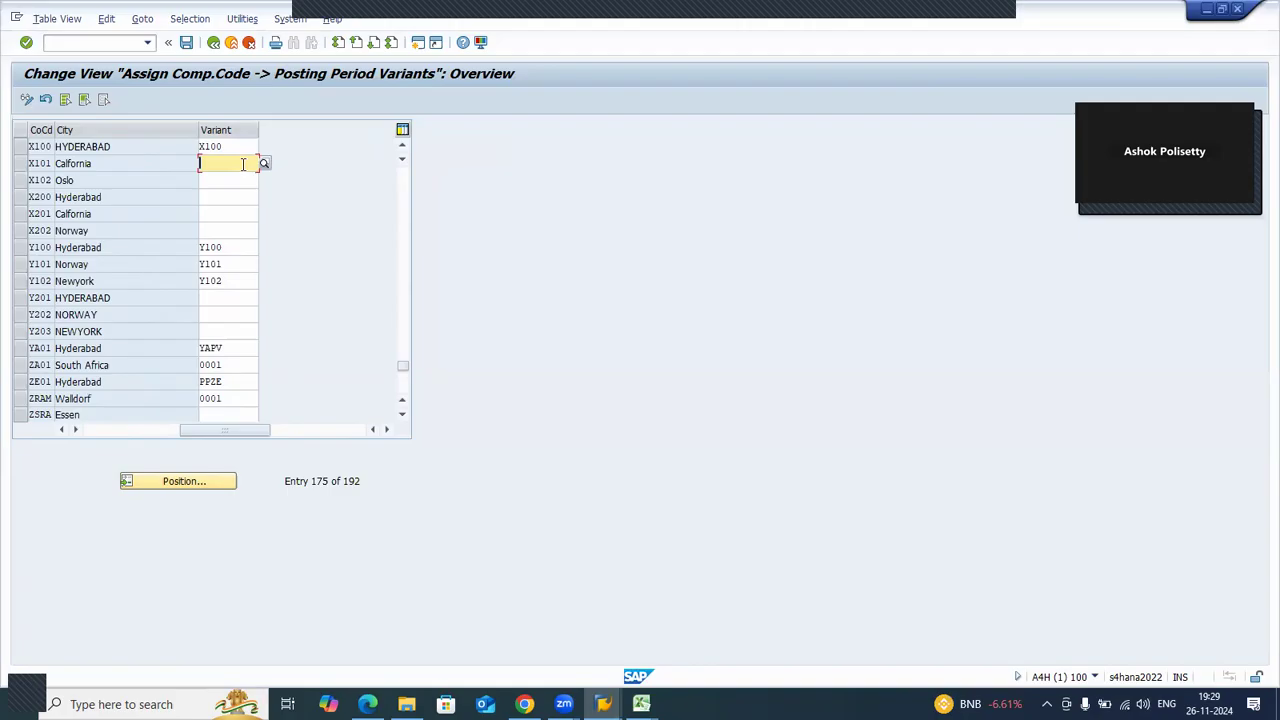
text(X101)
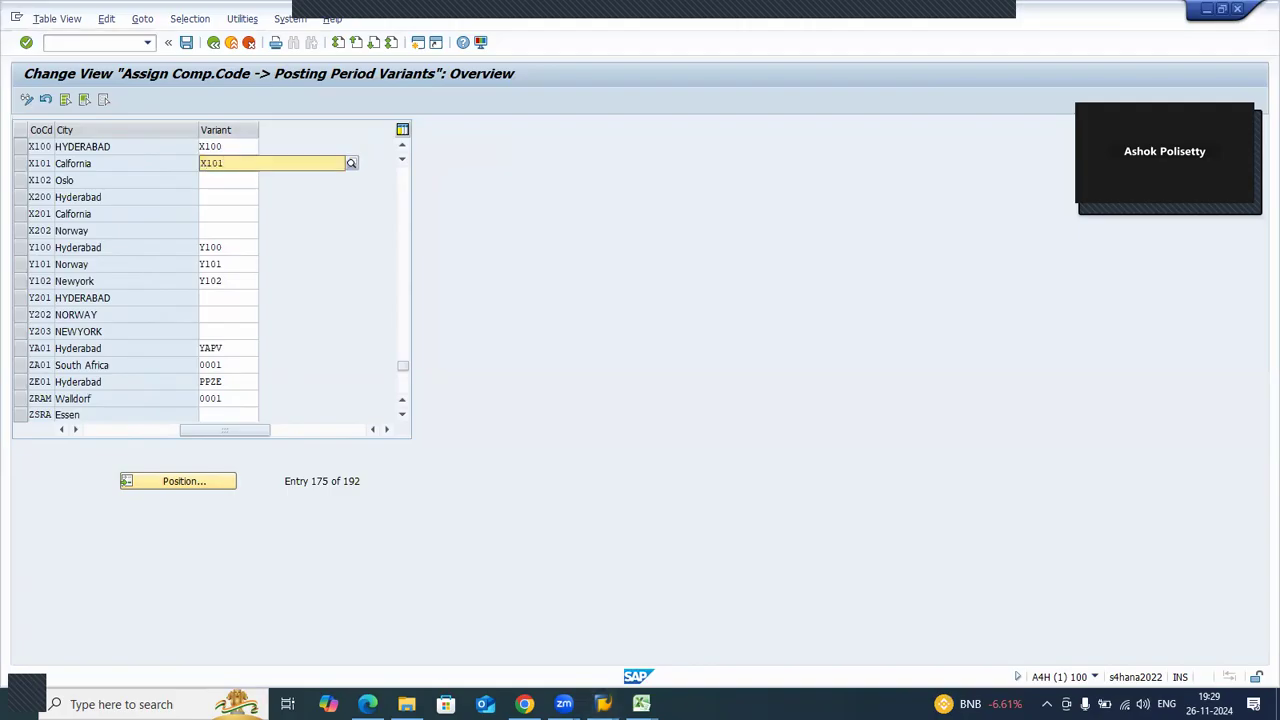
click(216, 190)
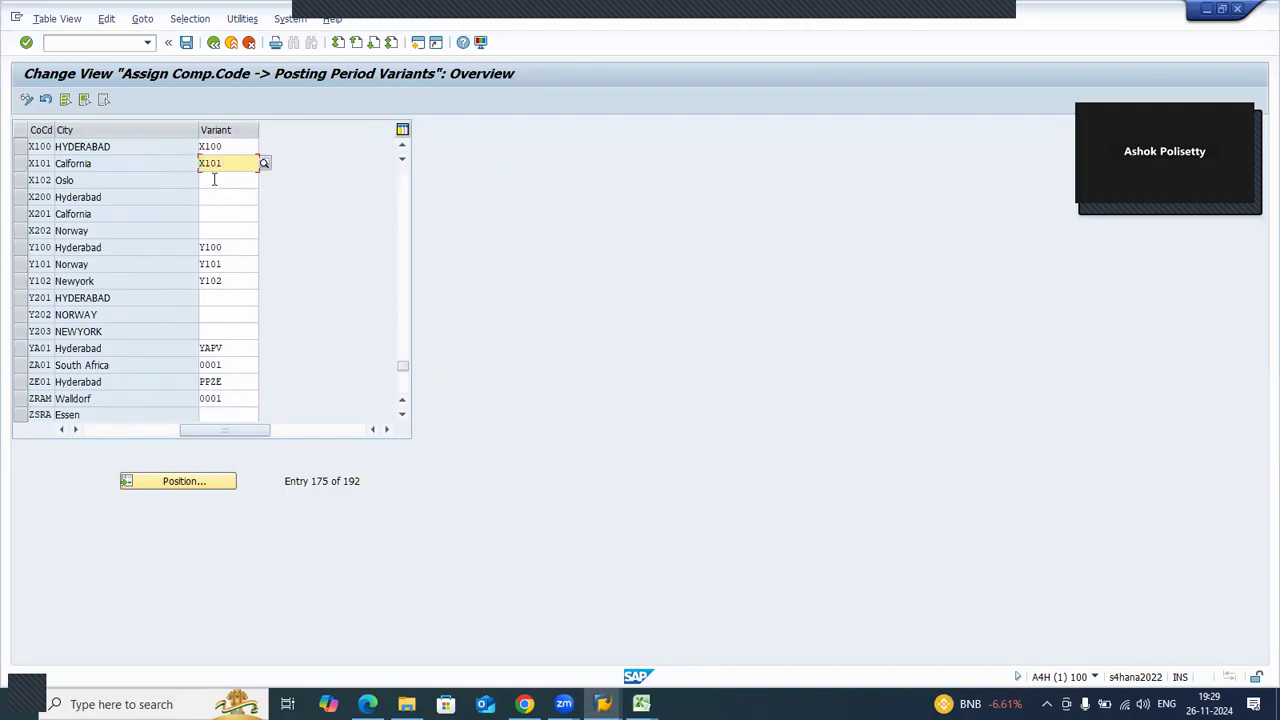
click(213, 179)
text(X102)
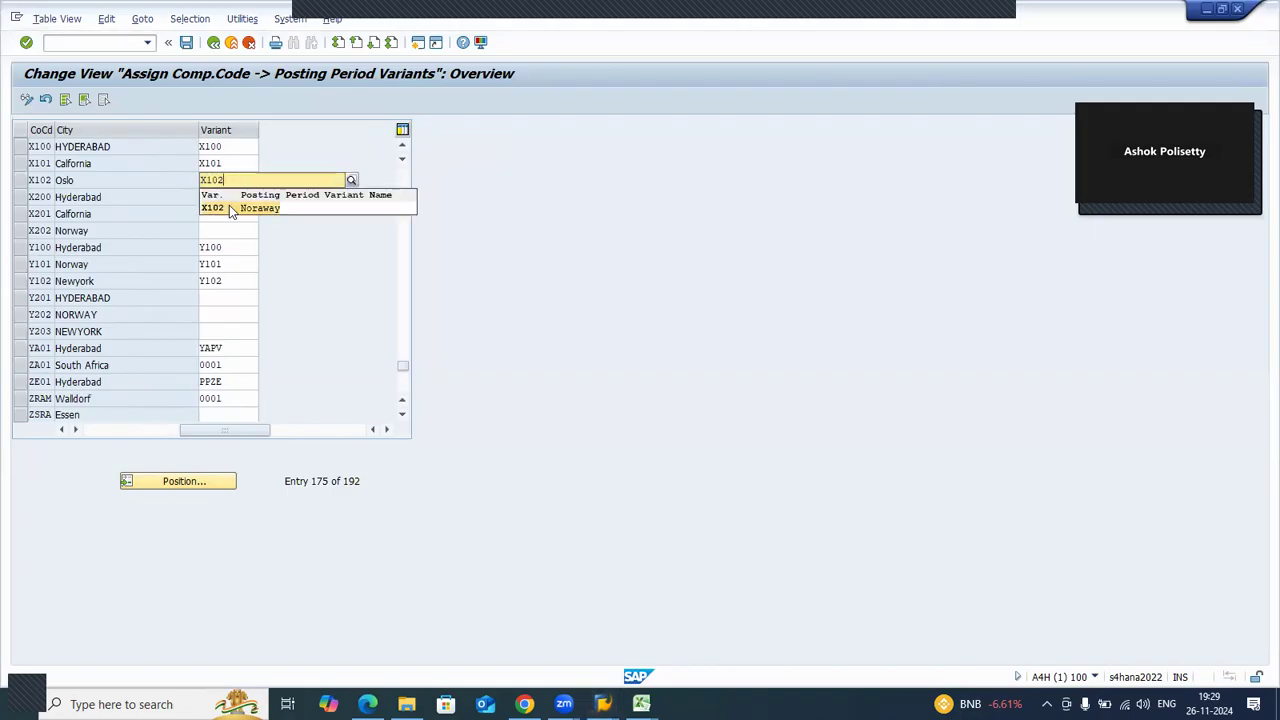
click(229, 206)
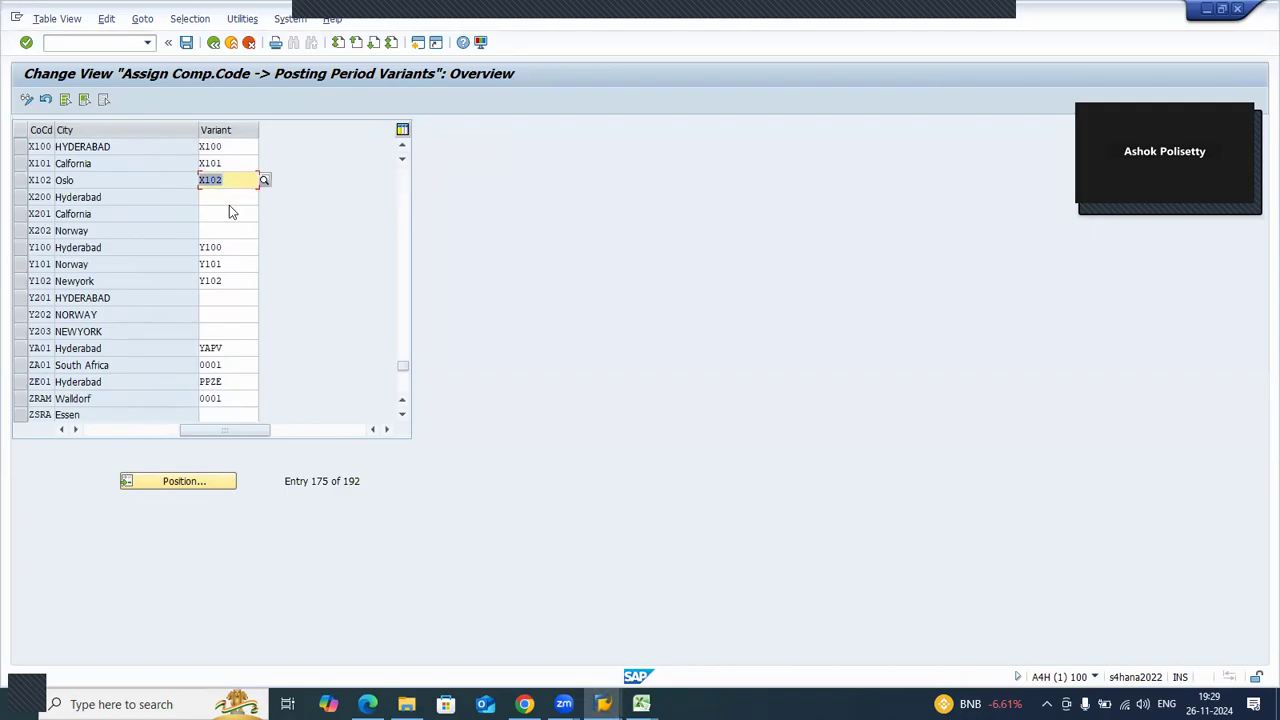
click(186, 43)
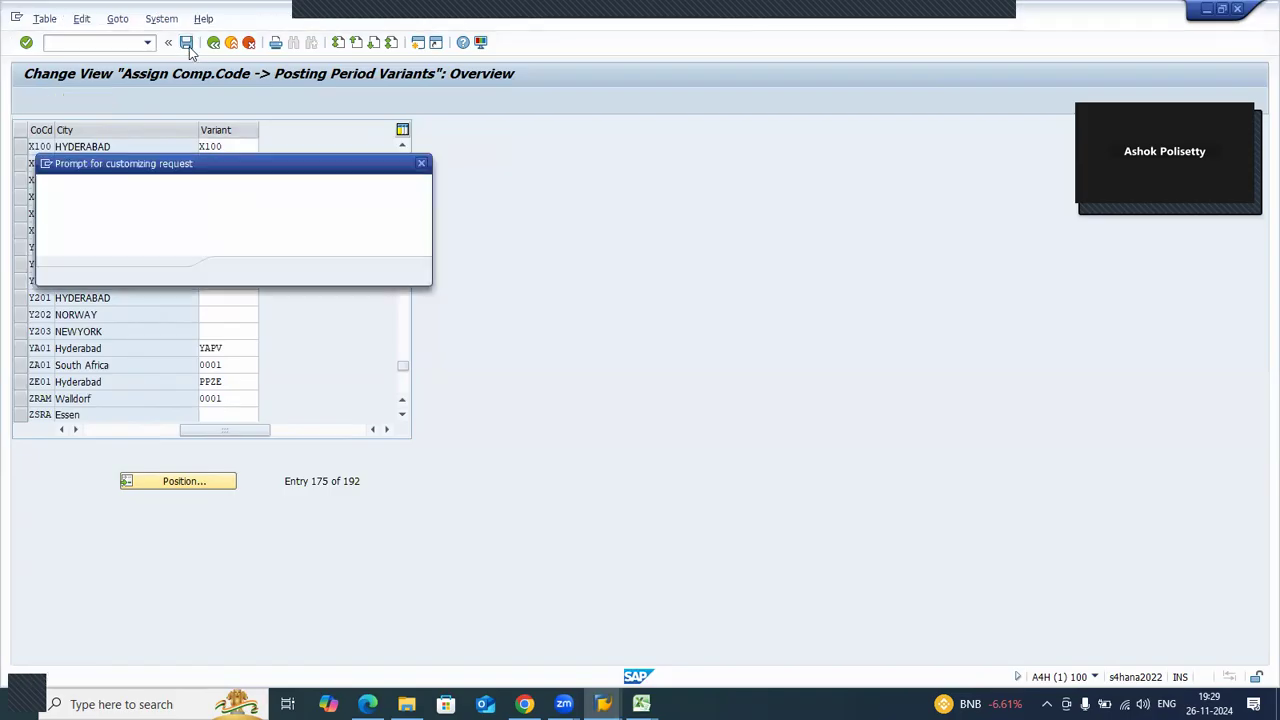
click(235, 272)
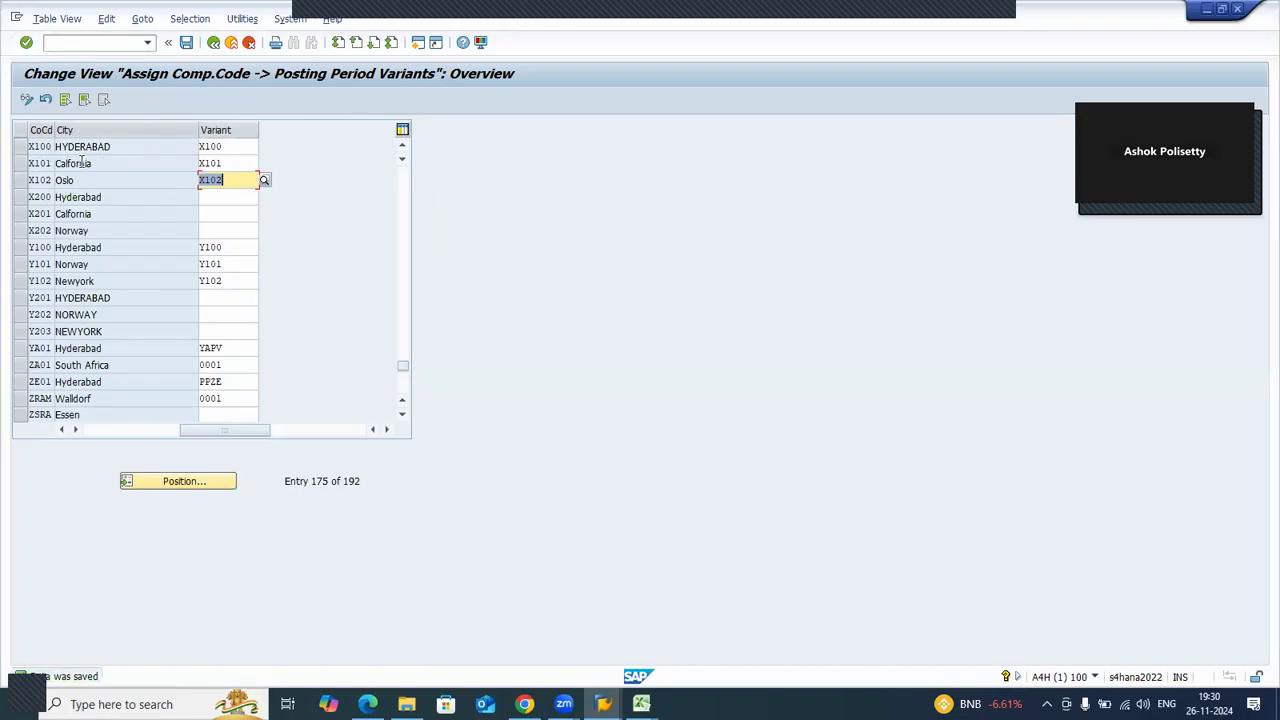
- Return to the start screen, run transaction ob52, and look through the available posting period variants
click(213, 44)
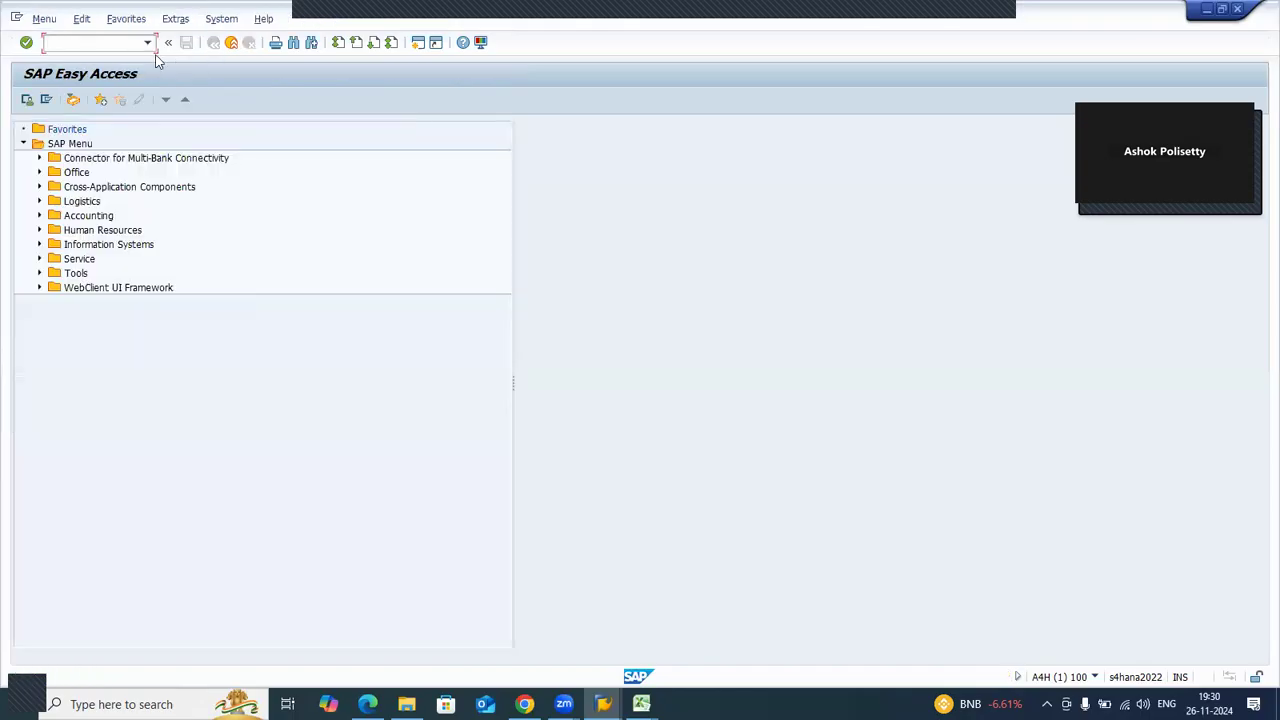
click(147, 46)
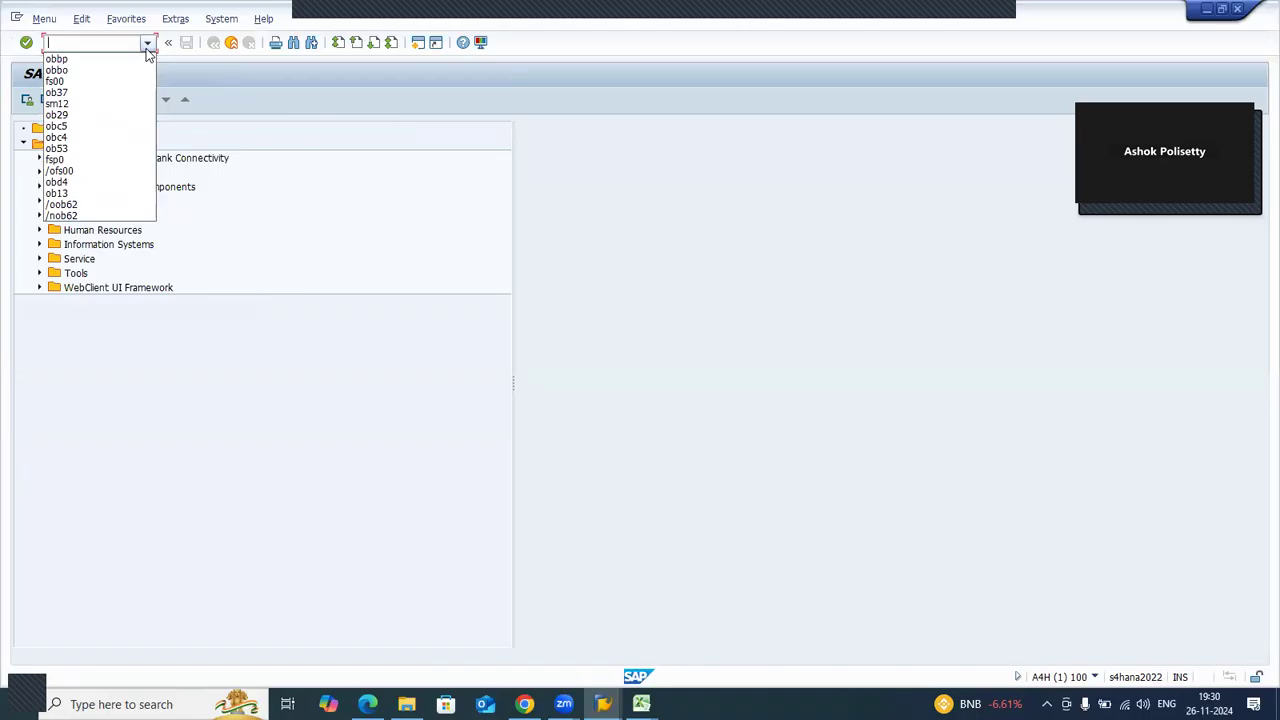
text(ob52)
key(Return)
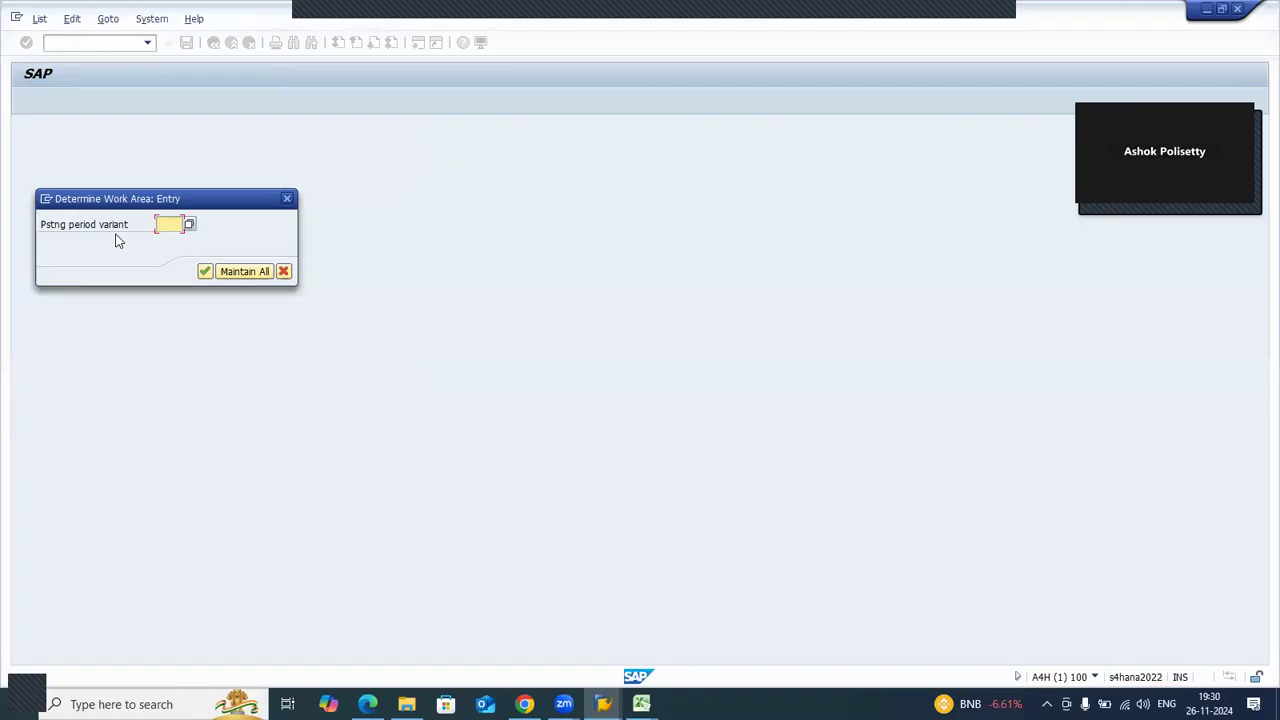
click(189, 224)
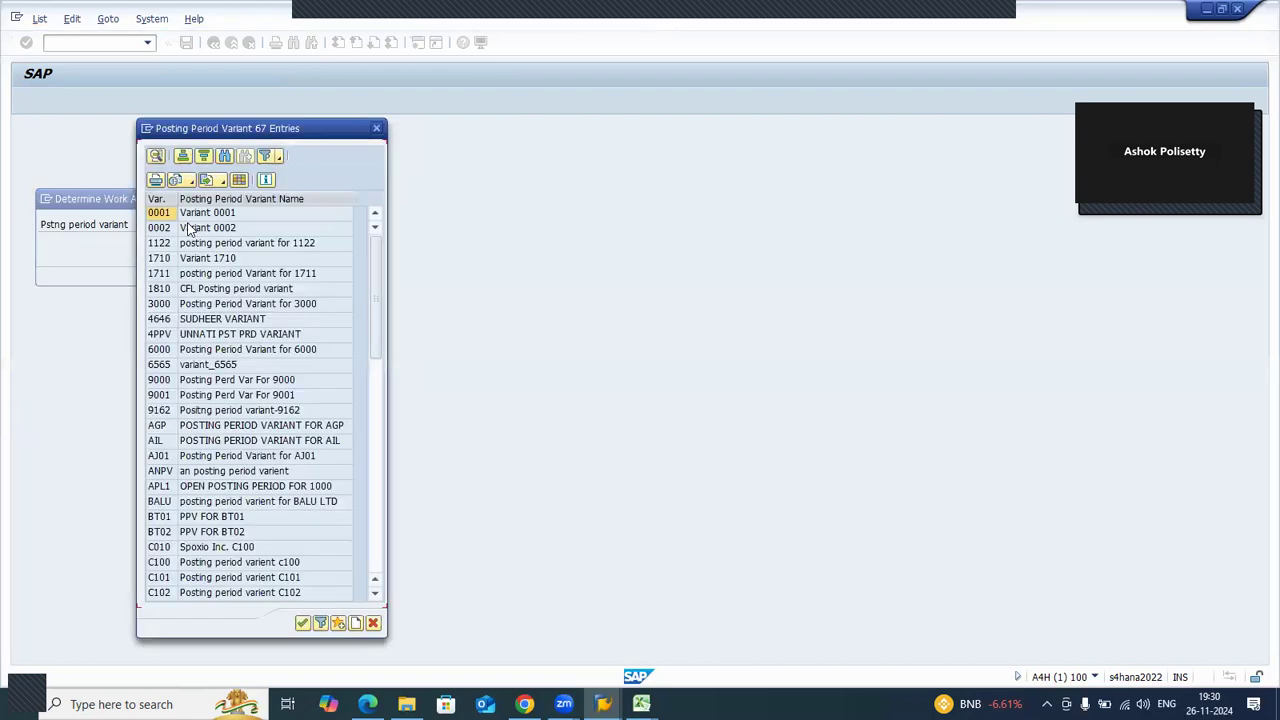
click(376, 129)
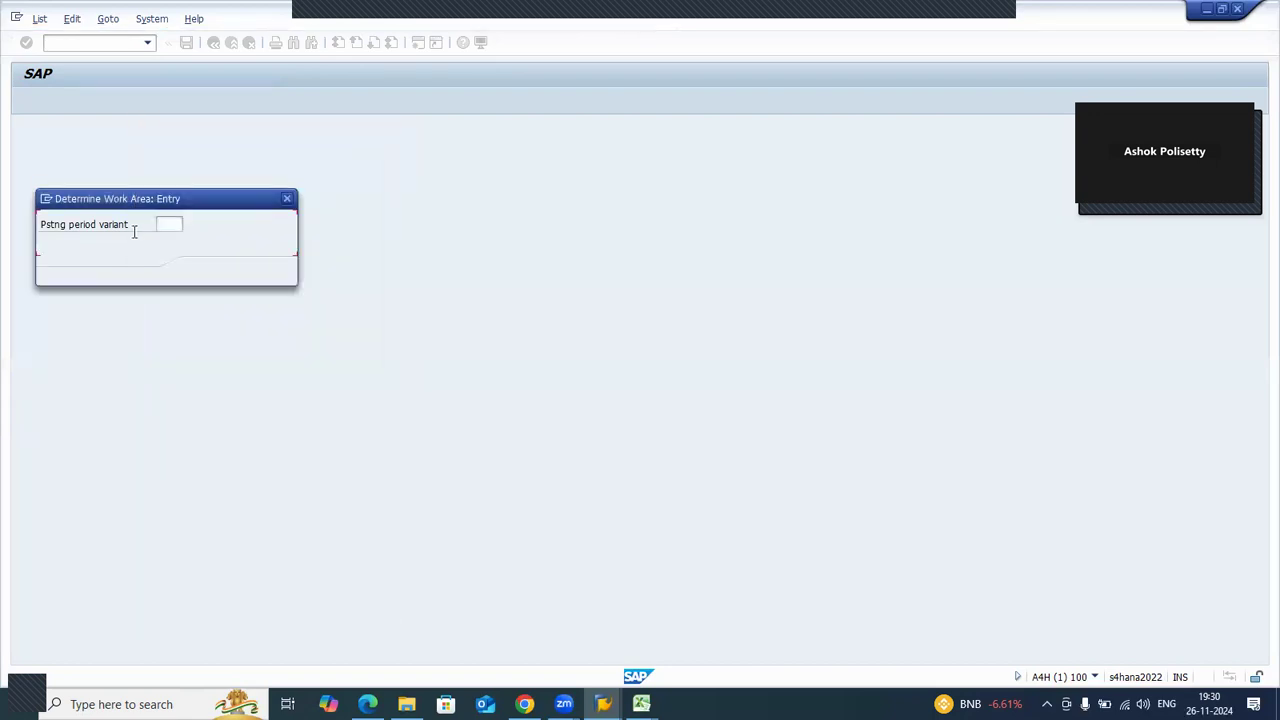
- Open the posting periods of variant X100 alone and return to the start screen
text(x100)
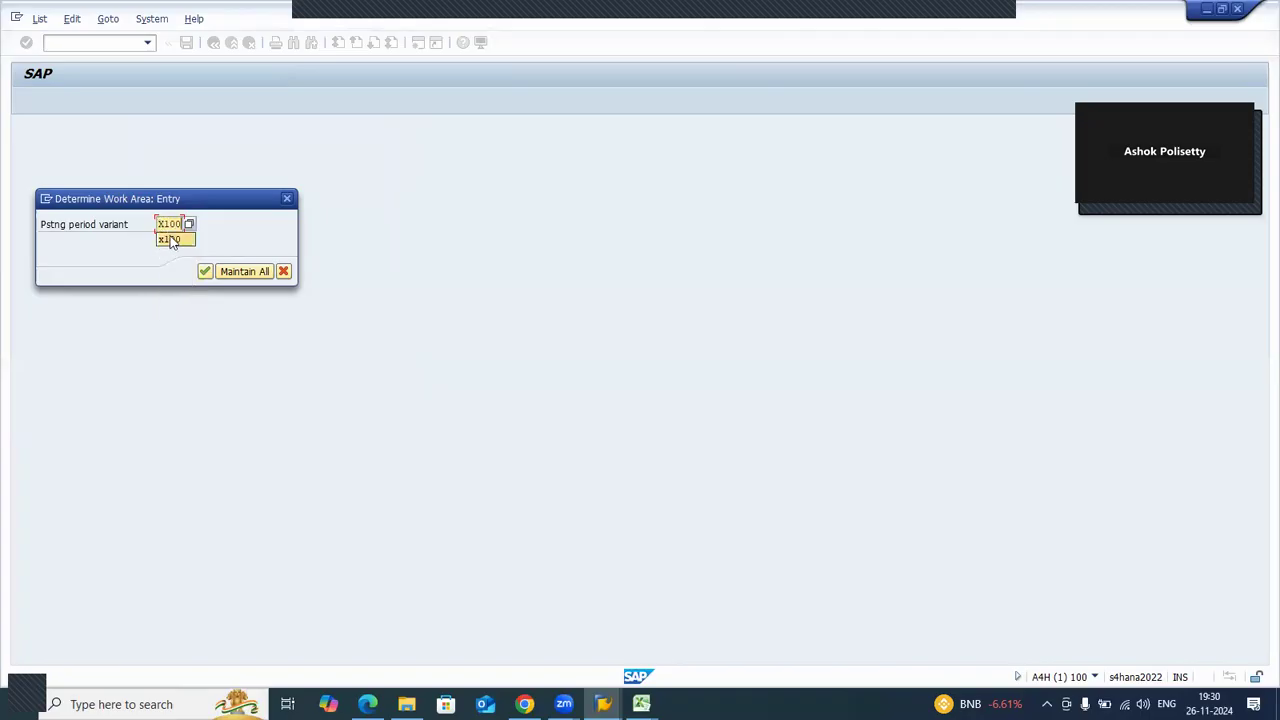
click(168, 239)
click(204, 272)
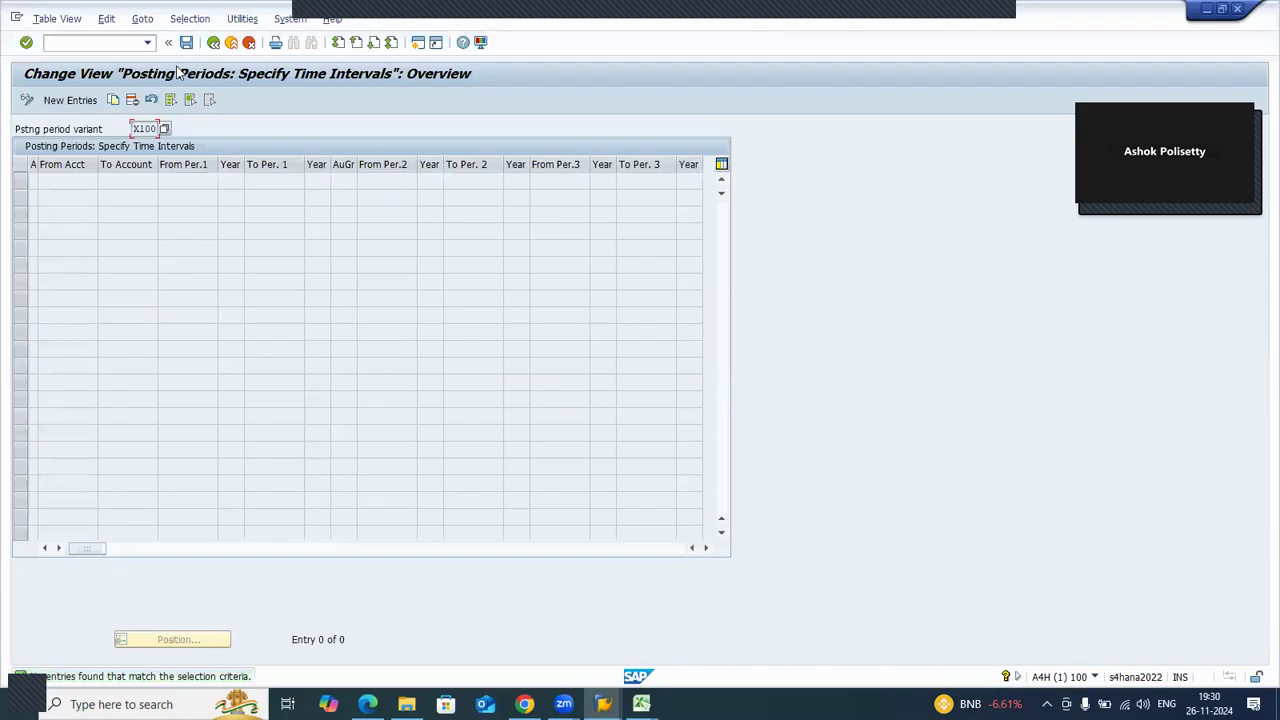
click(213, 42)
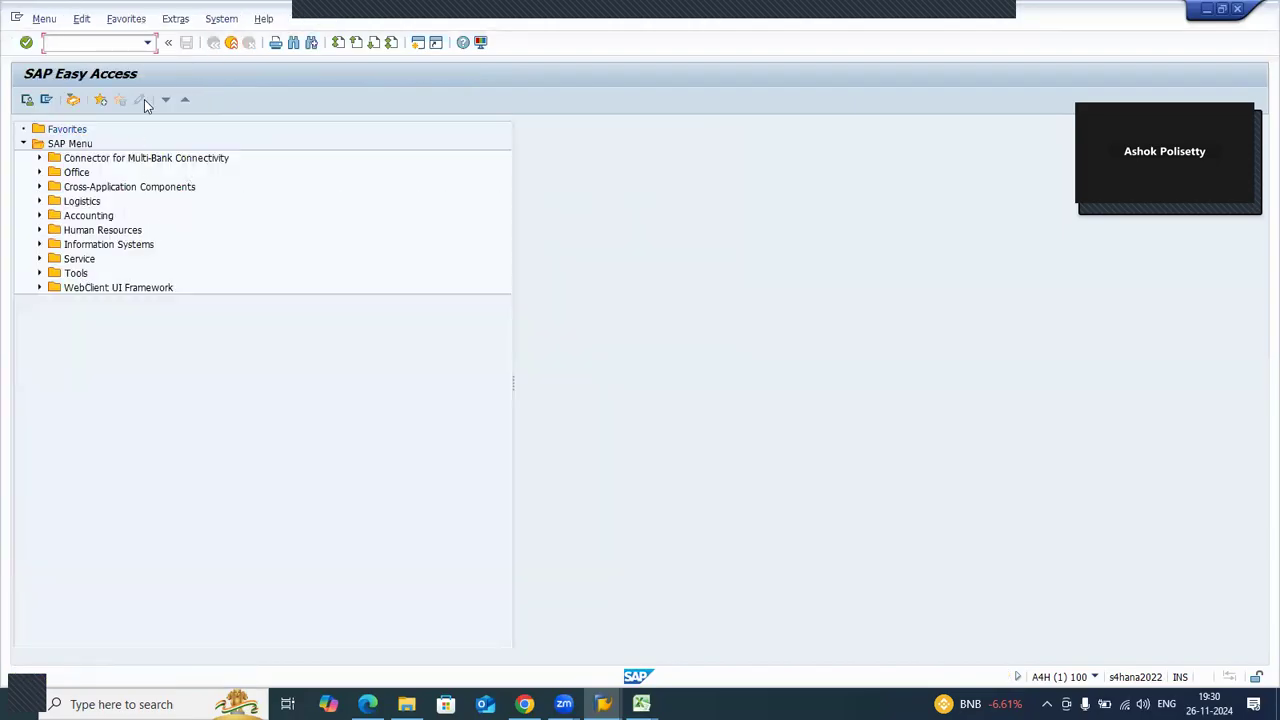
- Run transaction ob52 again and open the posting periods of all variants for maintenance
click(147, 42)
click(137, 56)
key(Down)
key(Down)
key(Return)
click(257, 278)
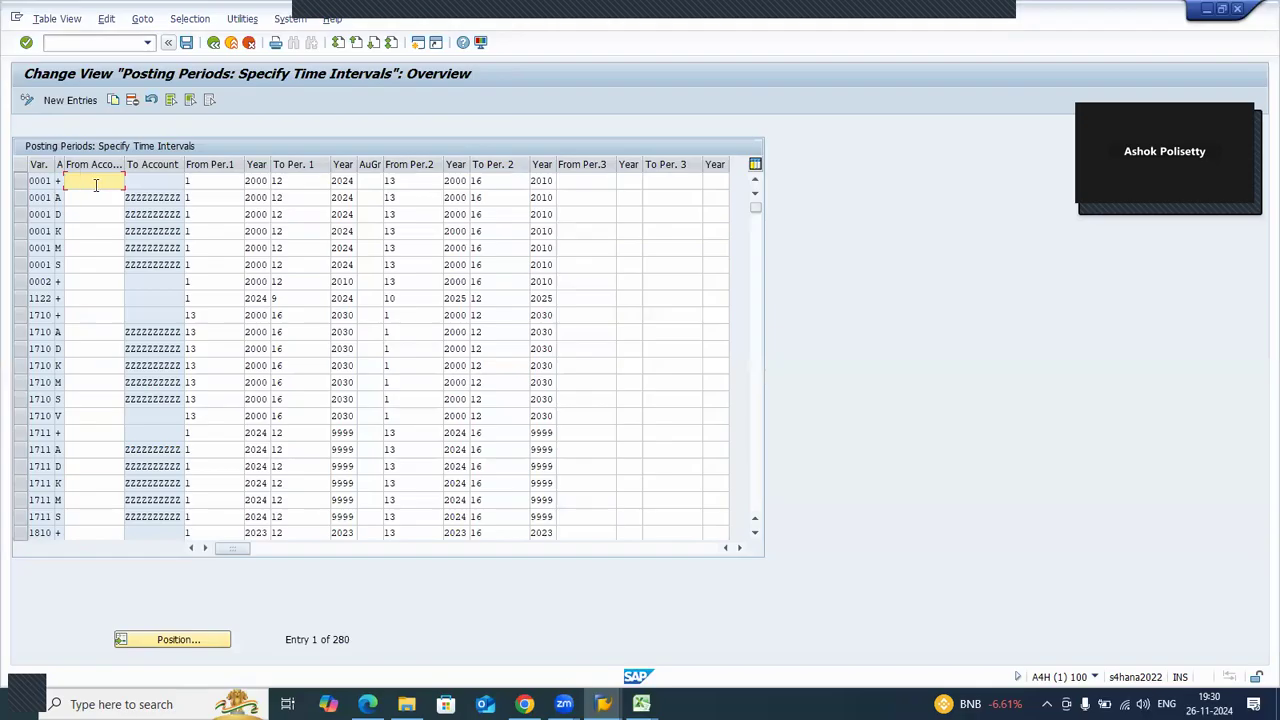
- Widen the variant column and position the posting period list at variant X100
drag(52, 168, 71, 175)
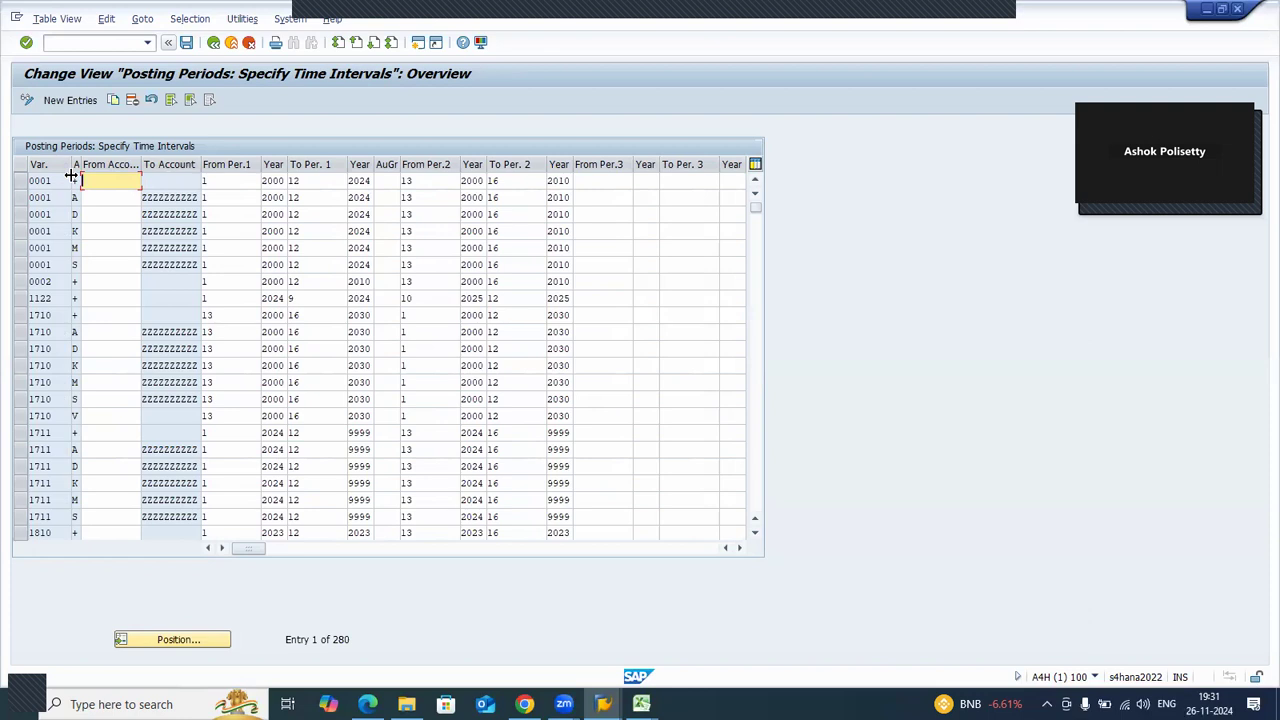
click(50, 181)
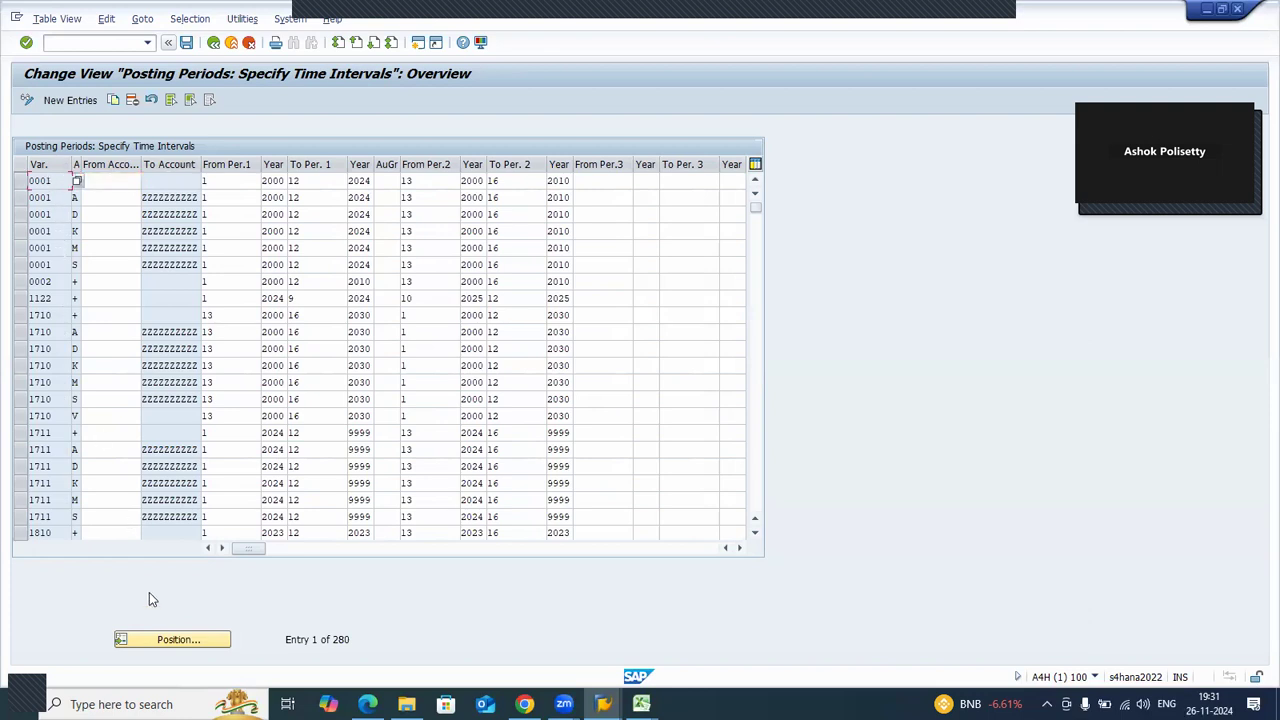
click(176, 645)
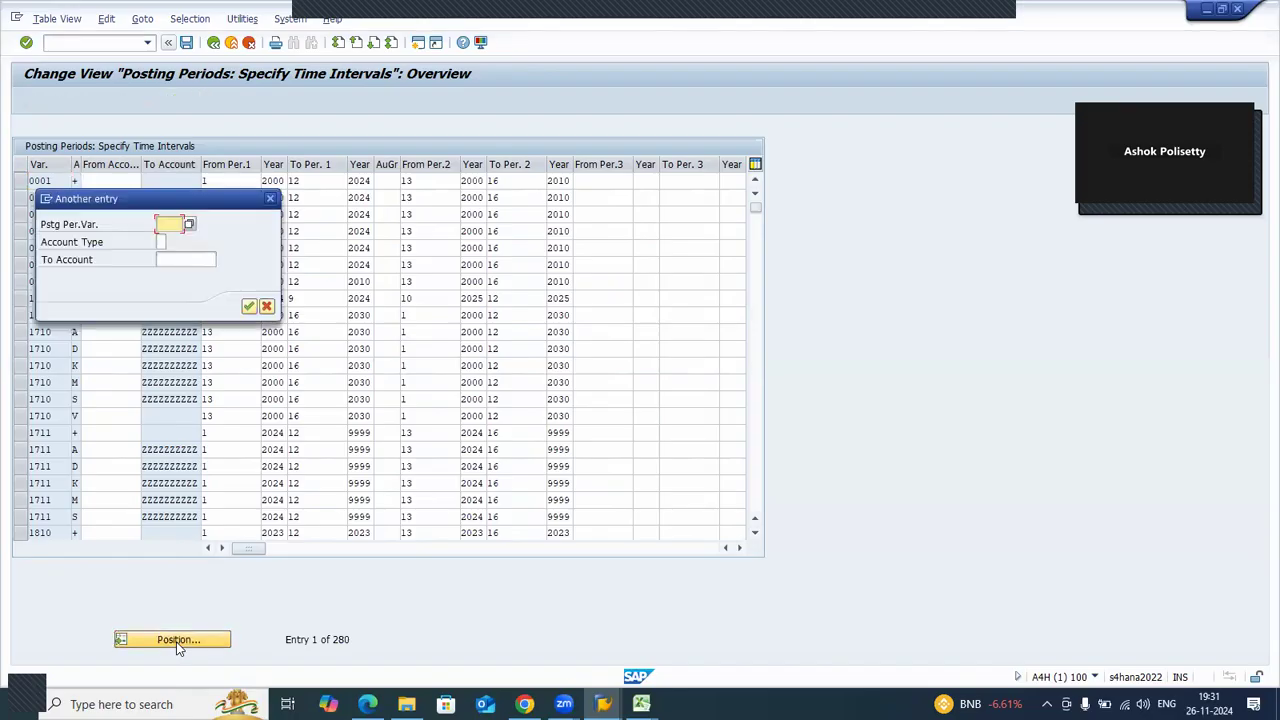
text(Y0)
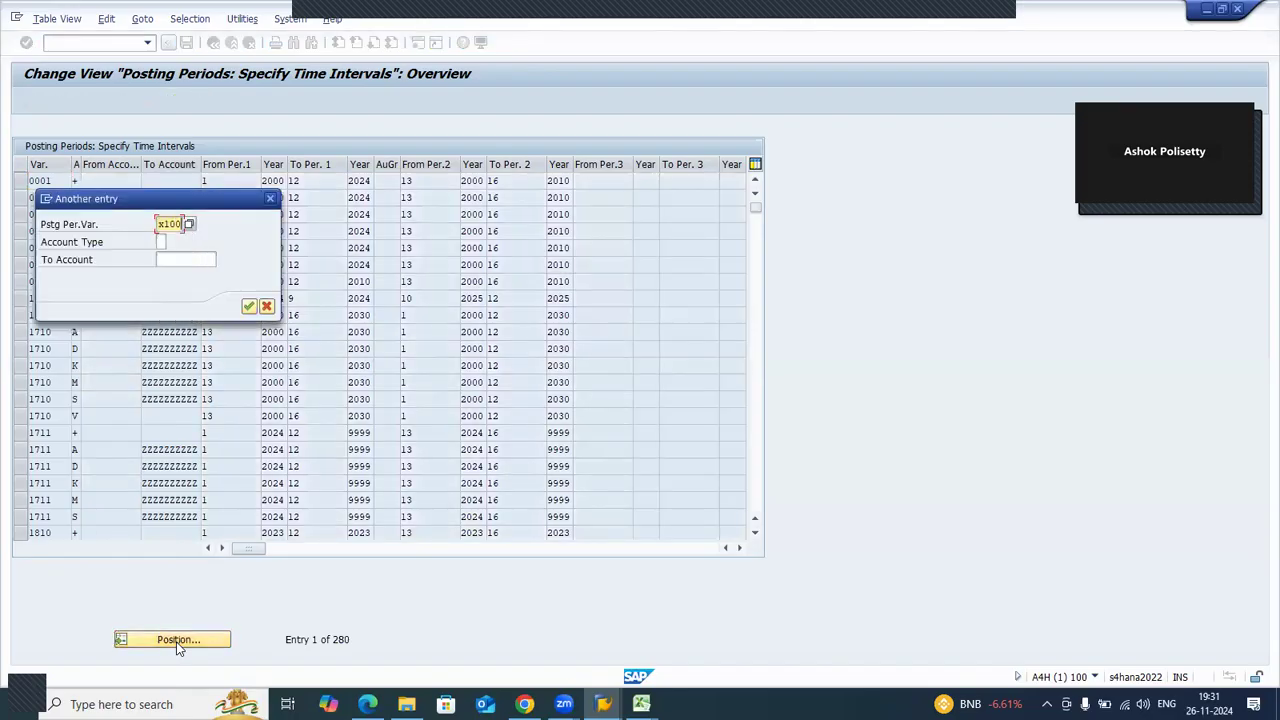
key(Return)
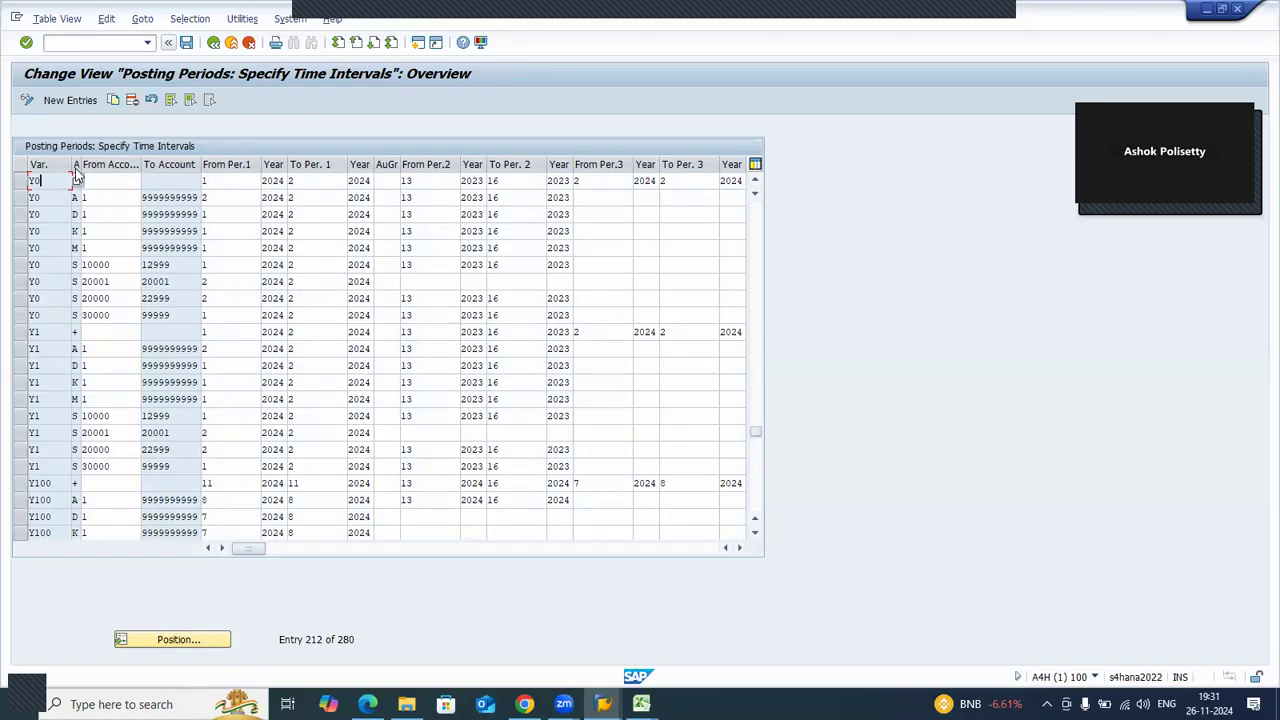
- Widen the account type column and examine the possible account types from all account types to G/L accounts
drag(78, 165, 110, 178)
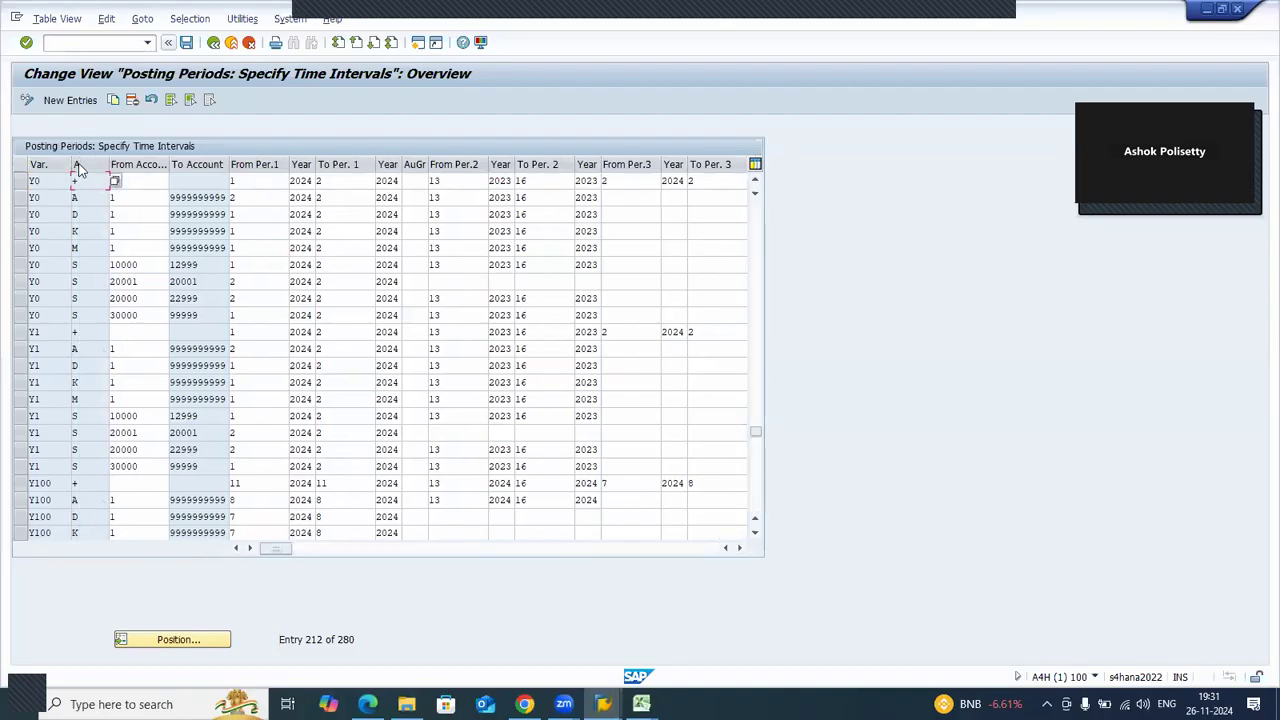
mouse_move(107, 167)
mouse_down()
mouse_move(157, 180)
mouse_move(107, 171)
mouse_up()
key(F4)
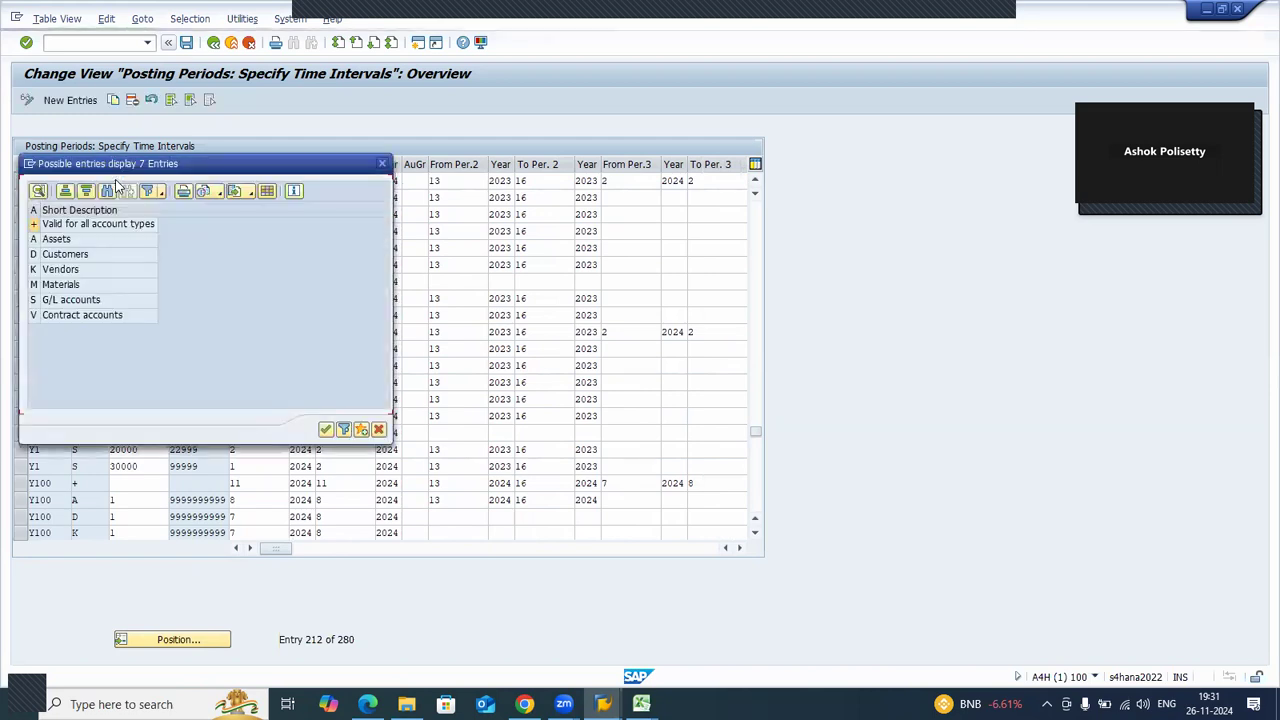
click(85, 224)
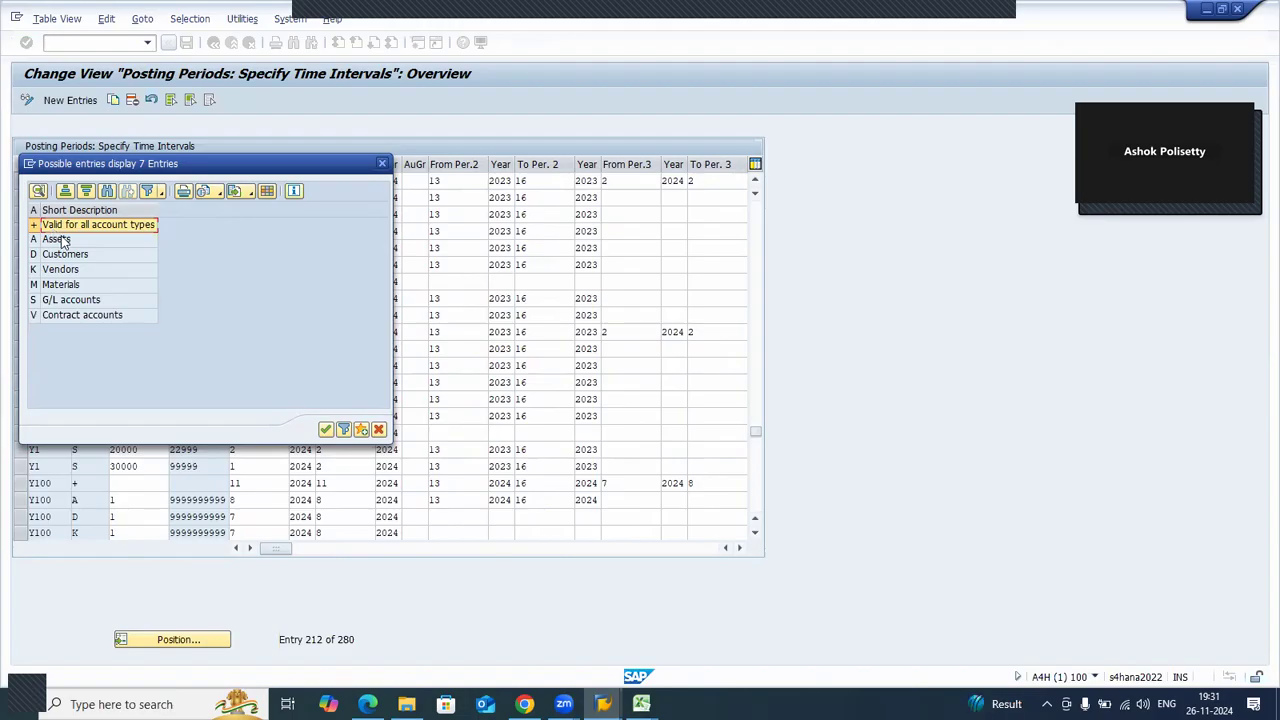
click(64, 240)
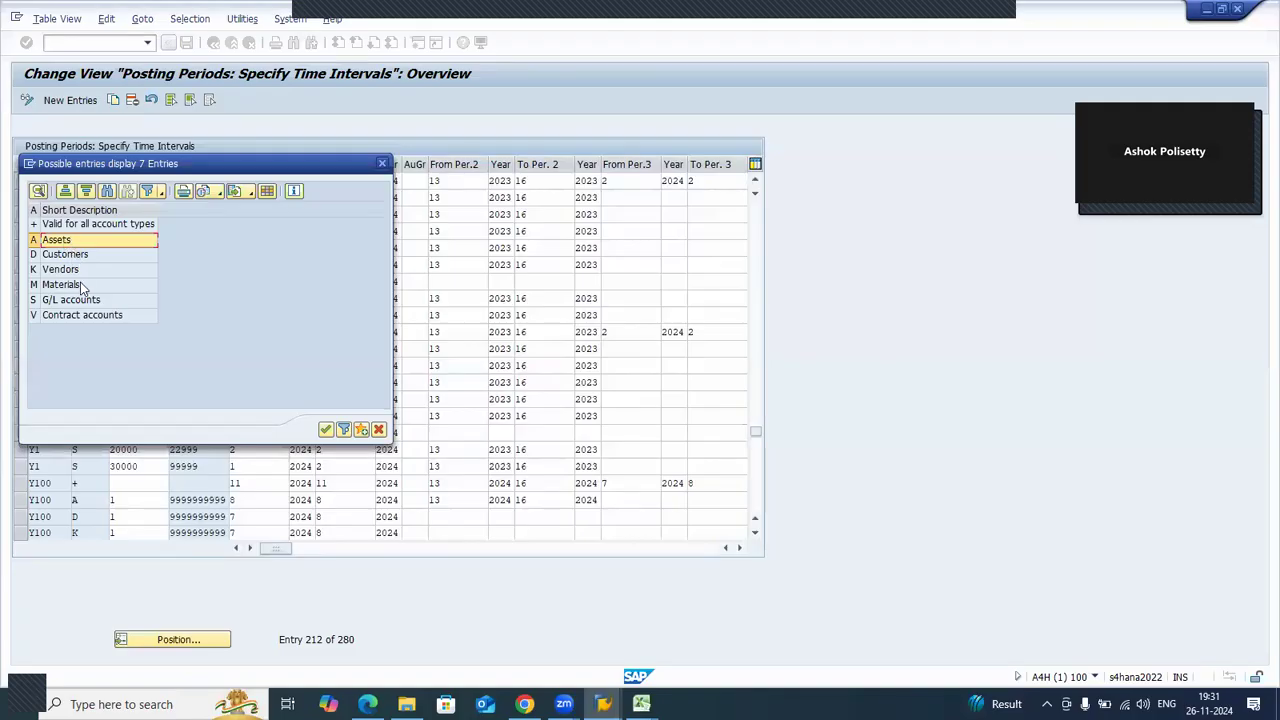
click(65, 256)
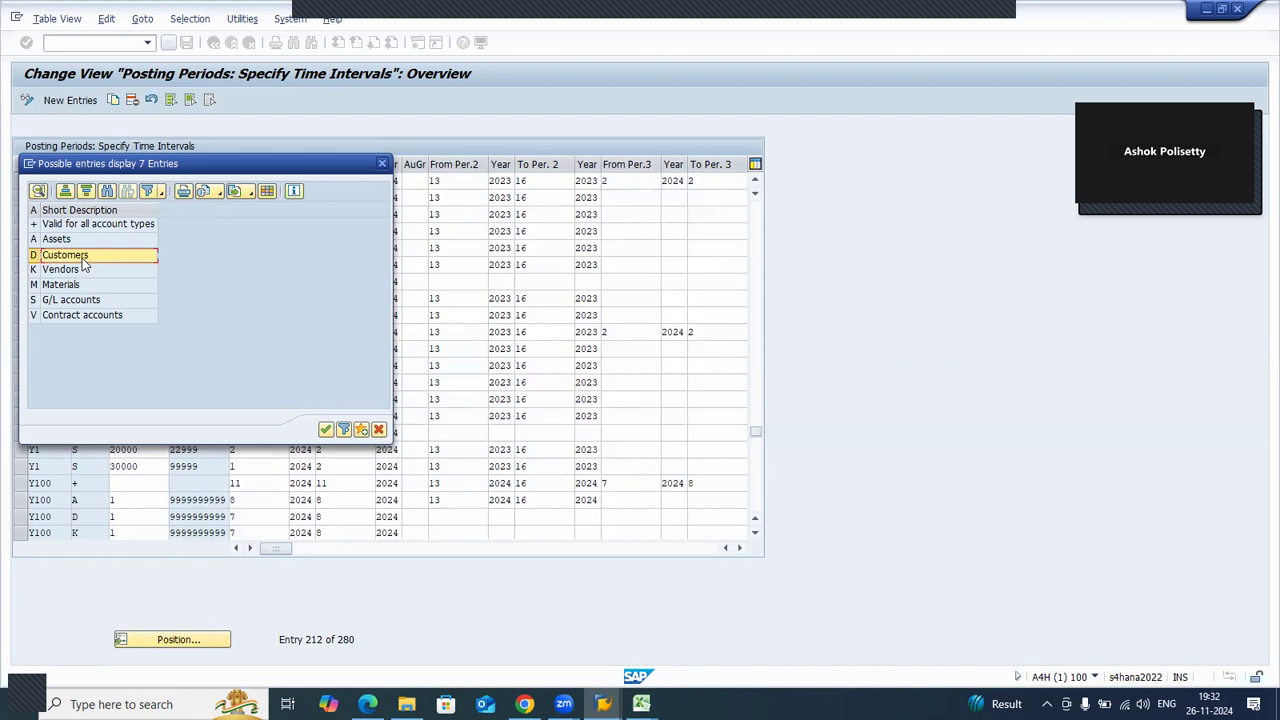
click(85, 272)
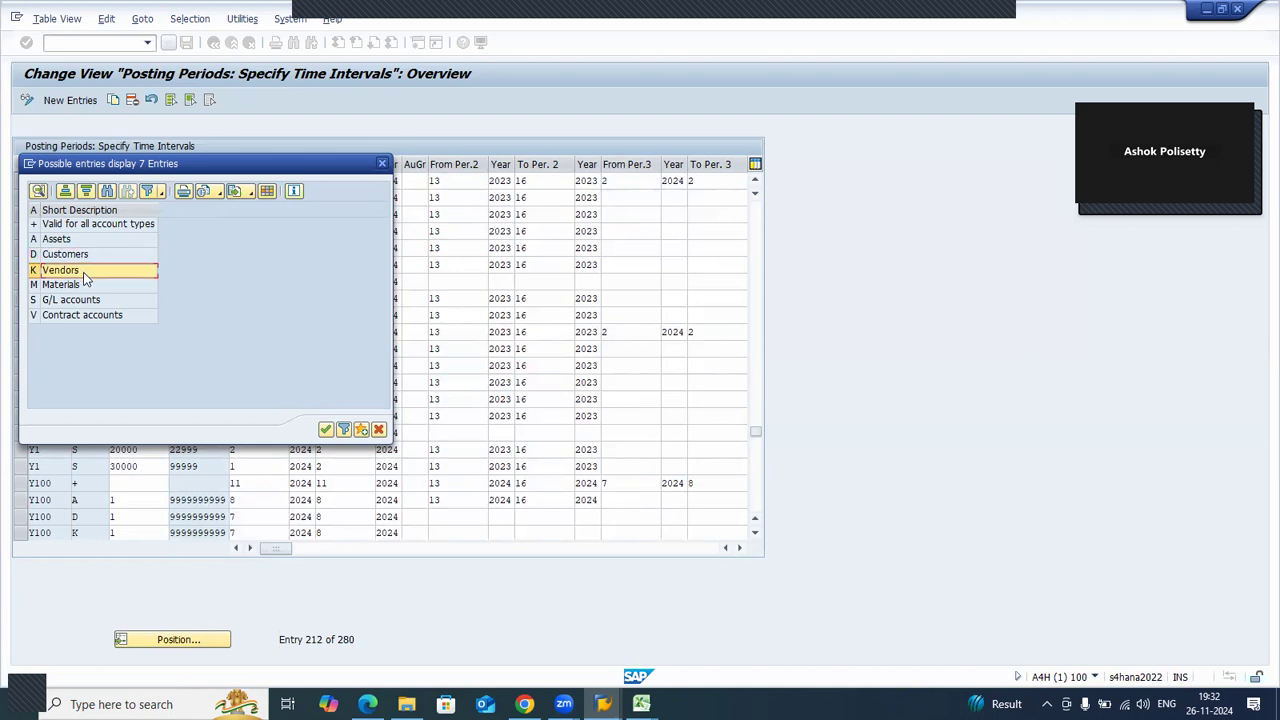
click(91, 286)
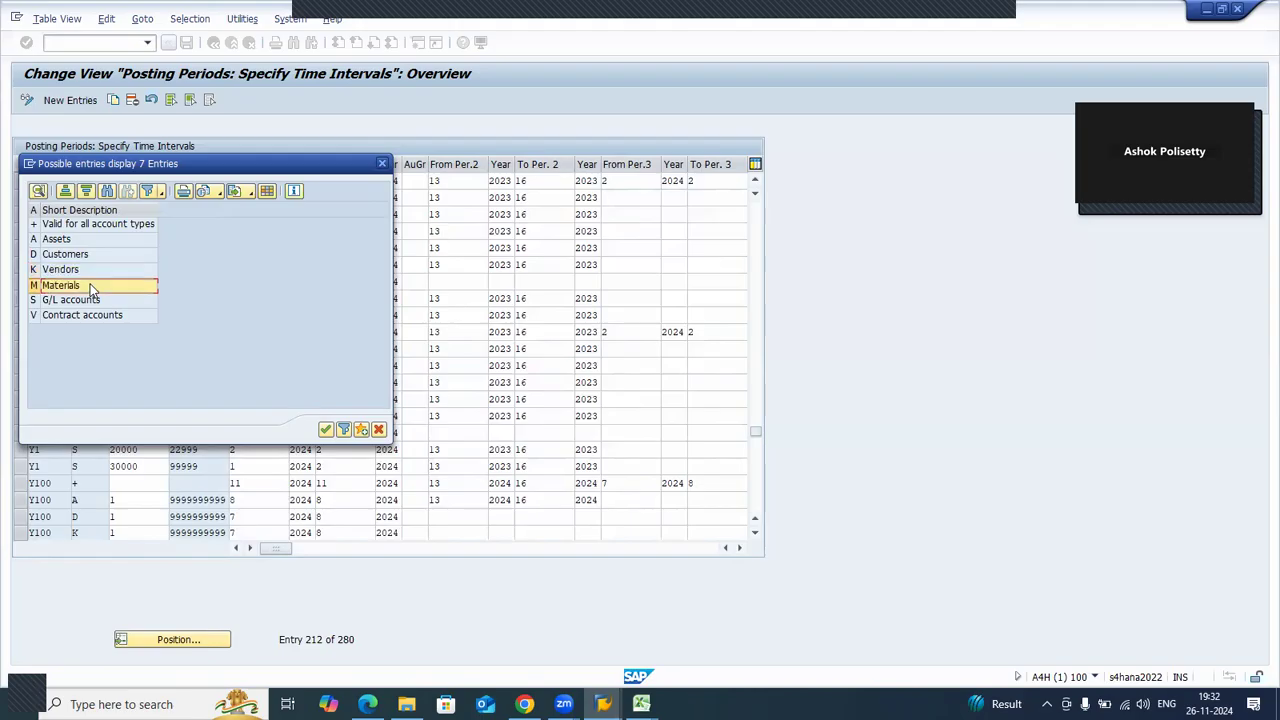
click(101, 300)
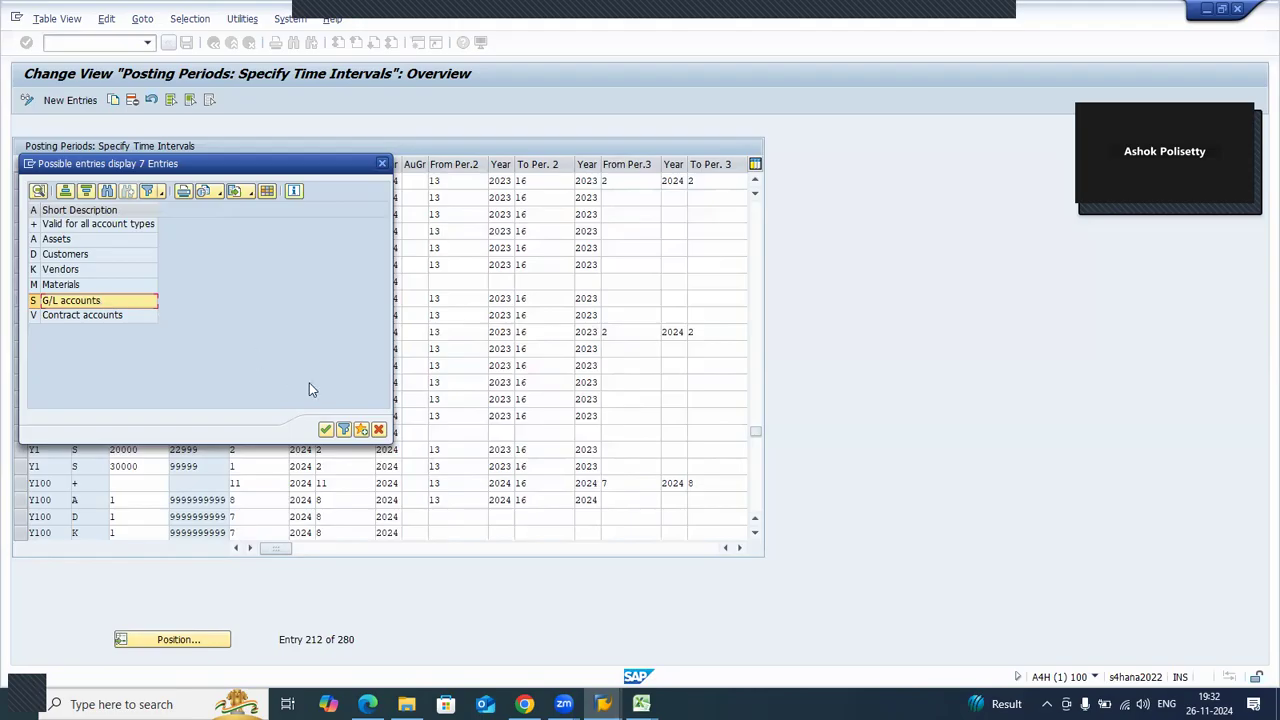
click(378, 430)
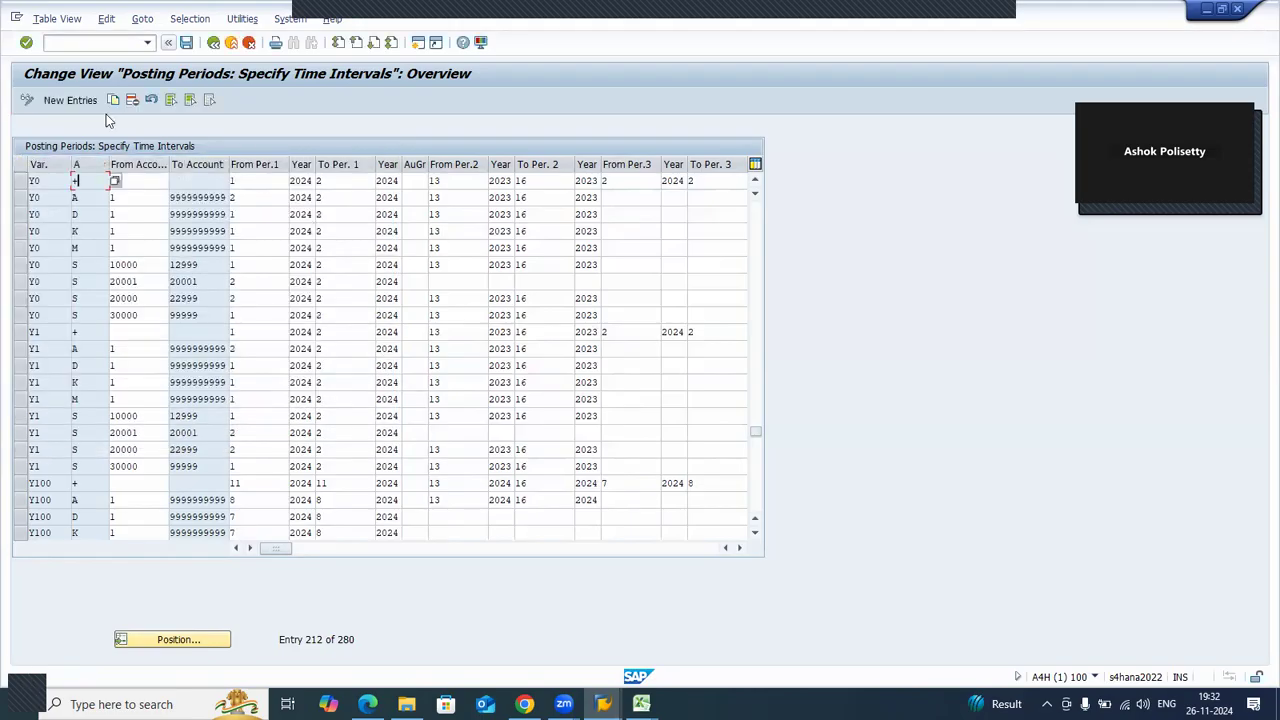
- Start new posting period entries and fill the first row with variant X100 and account type + (Valid for all account types)
click(62, 101)
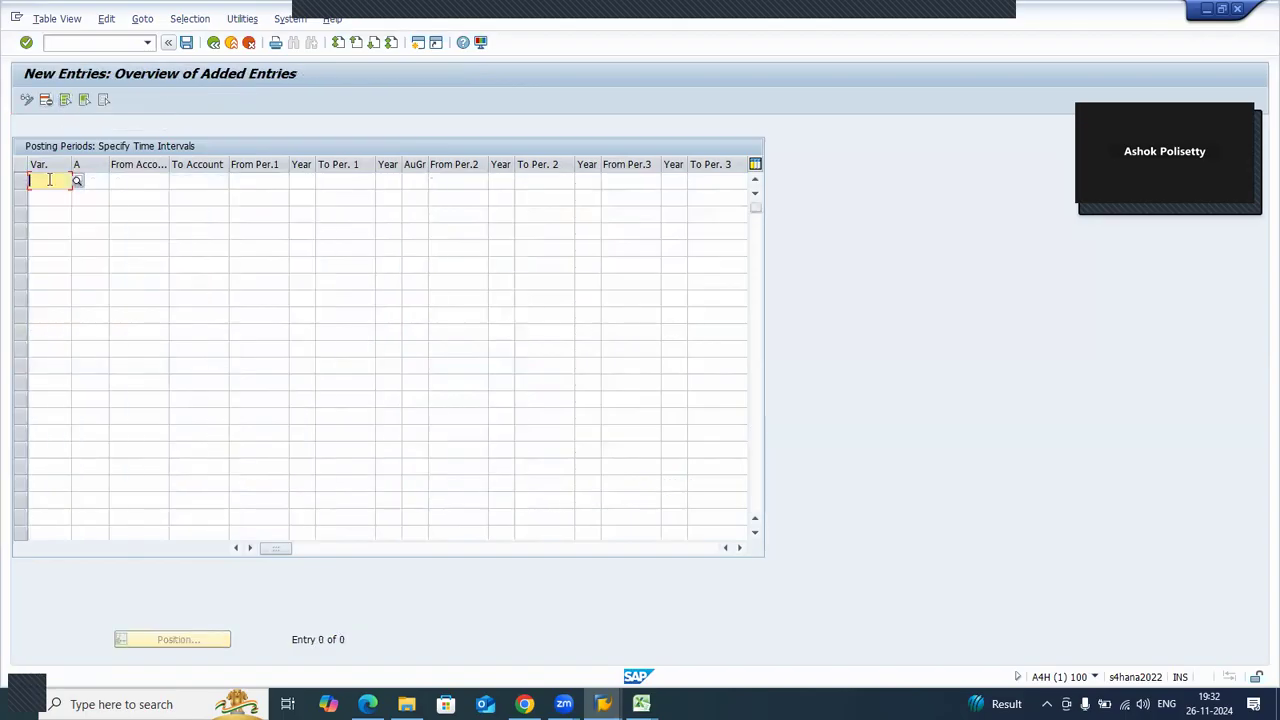
text(X100)
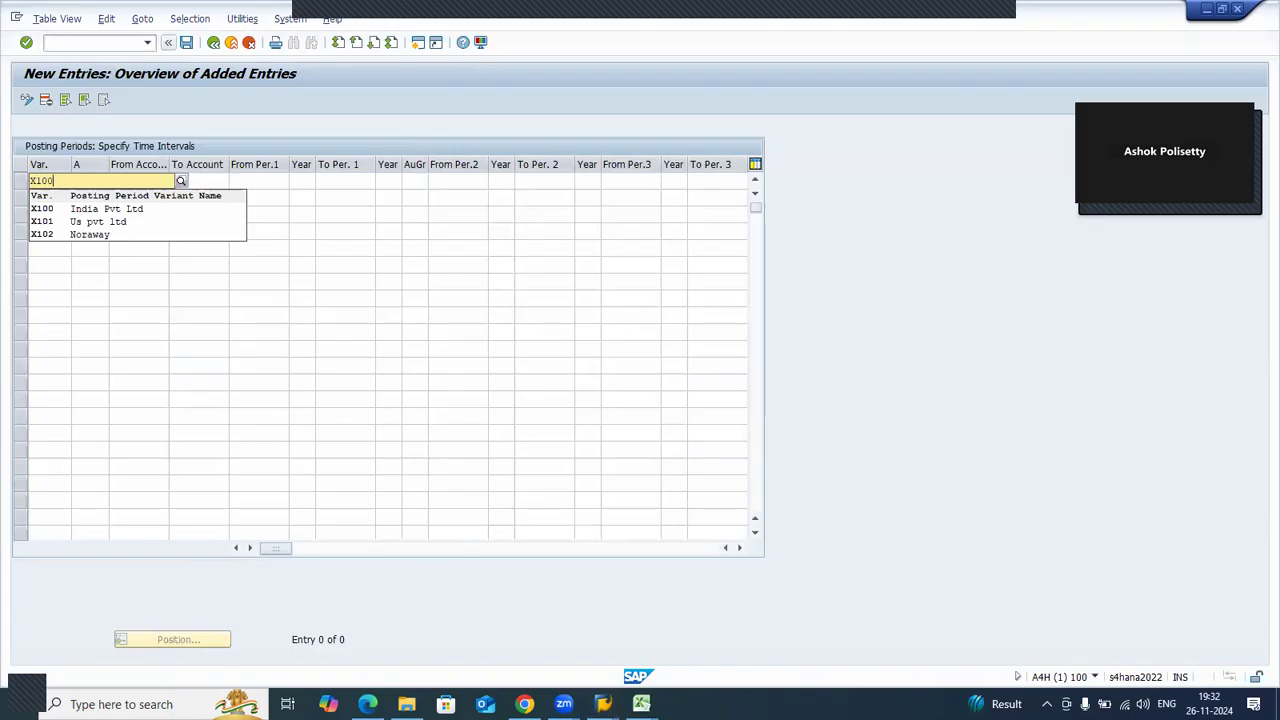
click(56, 208)
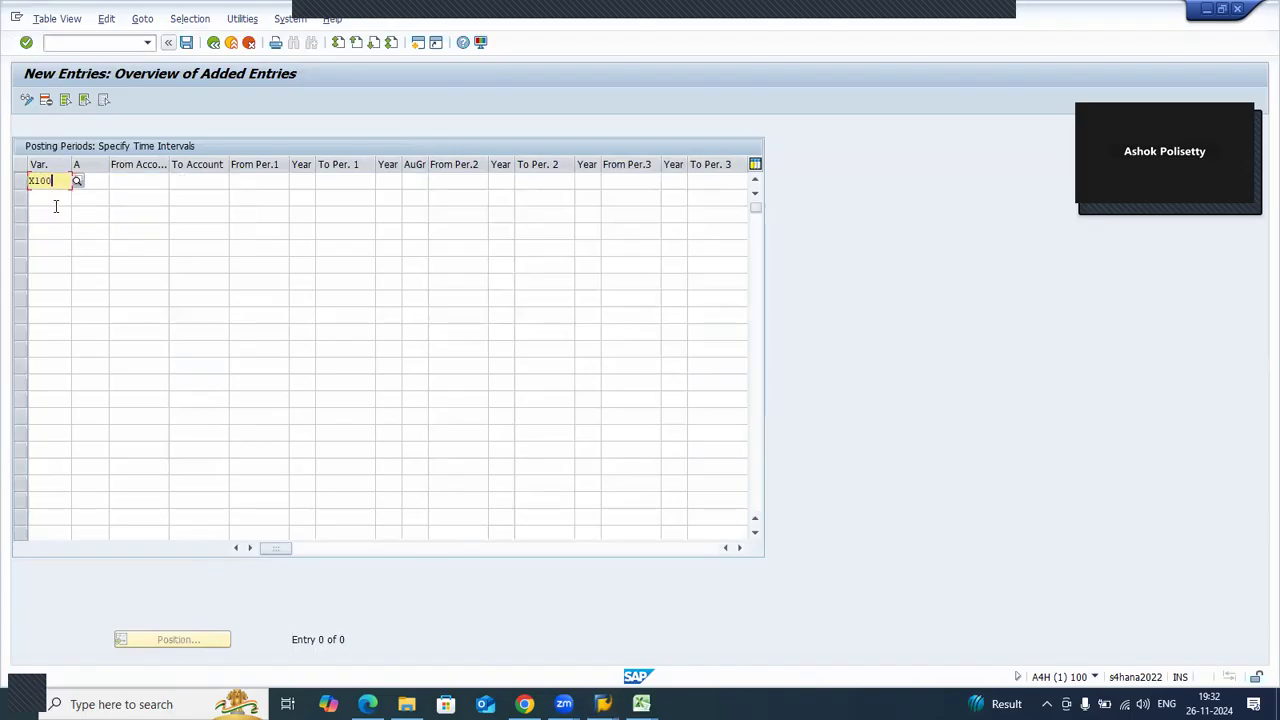
click(94, 180)
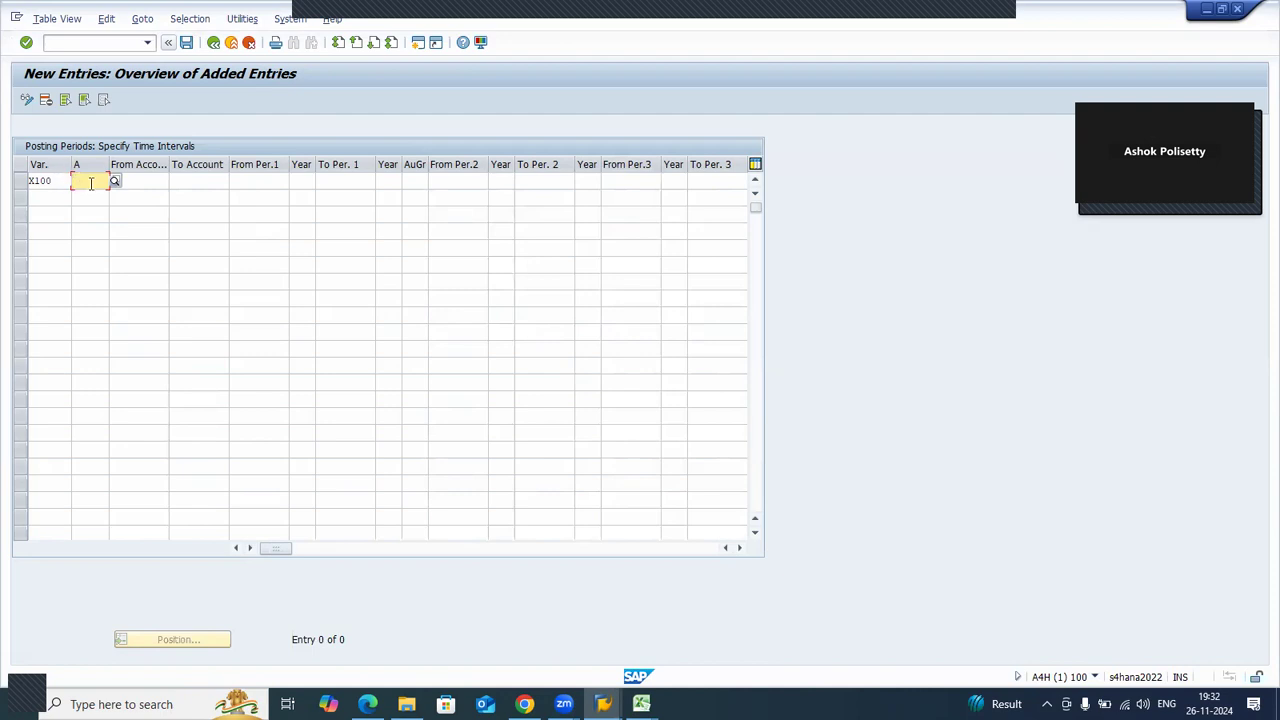
click(114, 182)
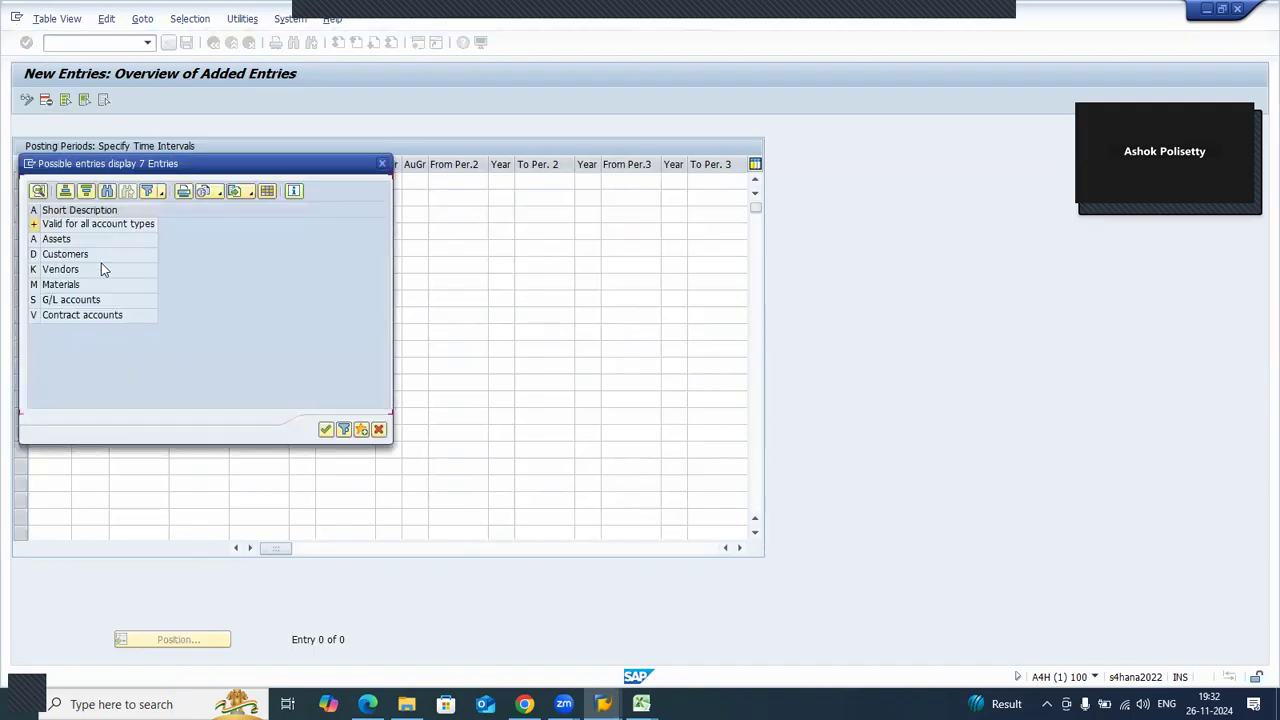
click(68, 226)
double_click(70, 228)
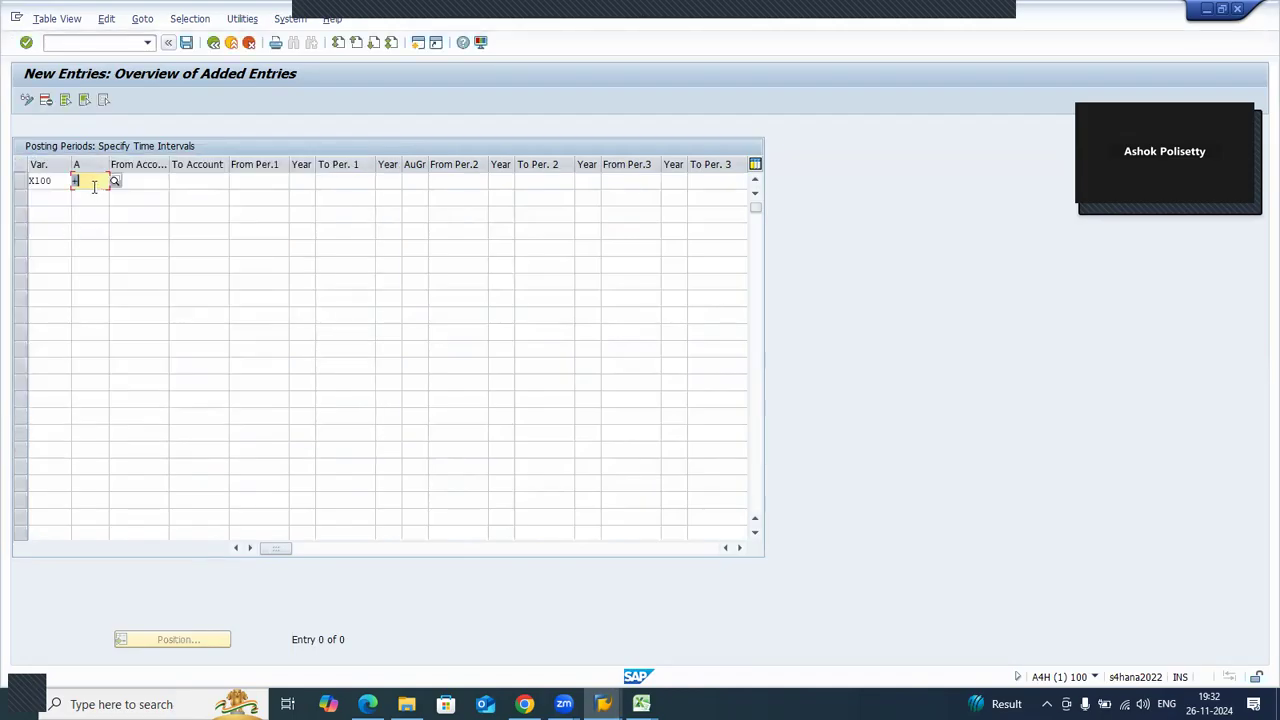
- Look through the specific account types from Assets to Contract accounts and leave the selection without choosing one
click(114, 182)
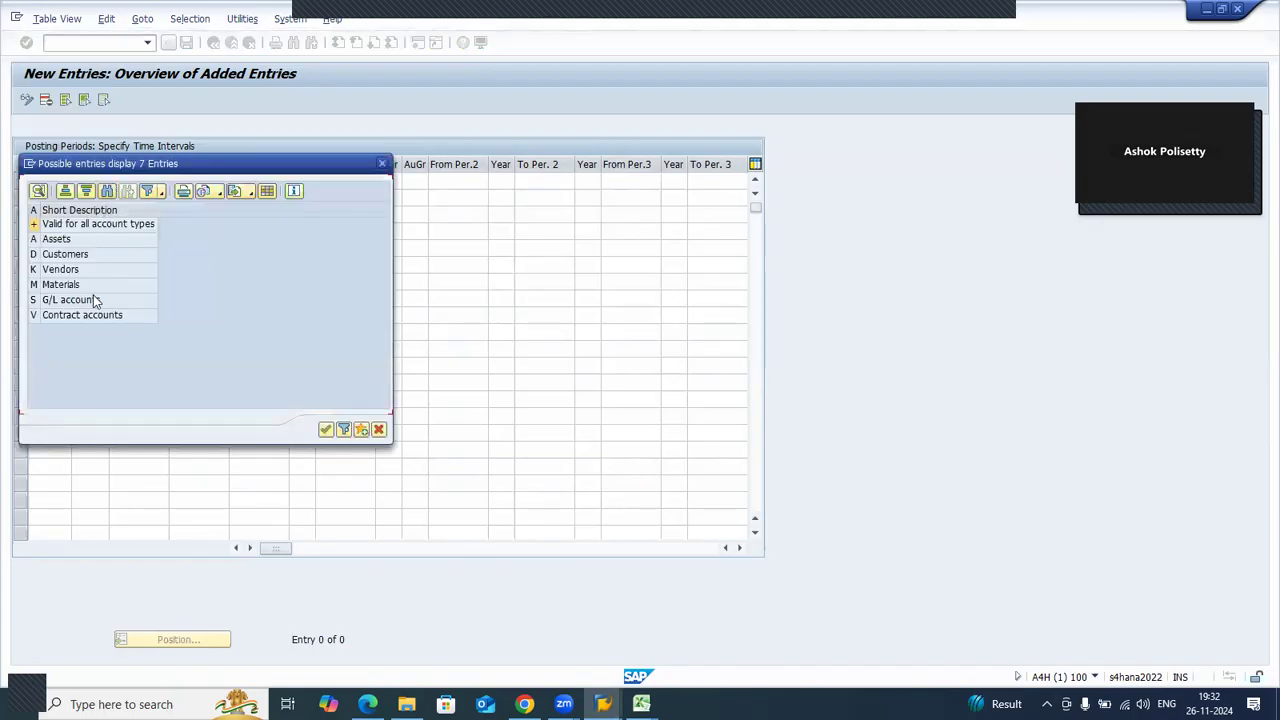
click(62, 241)
click(65, 256)
click(72, 270)
click(80, 286)
click(90, 300)
click(100, 317)
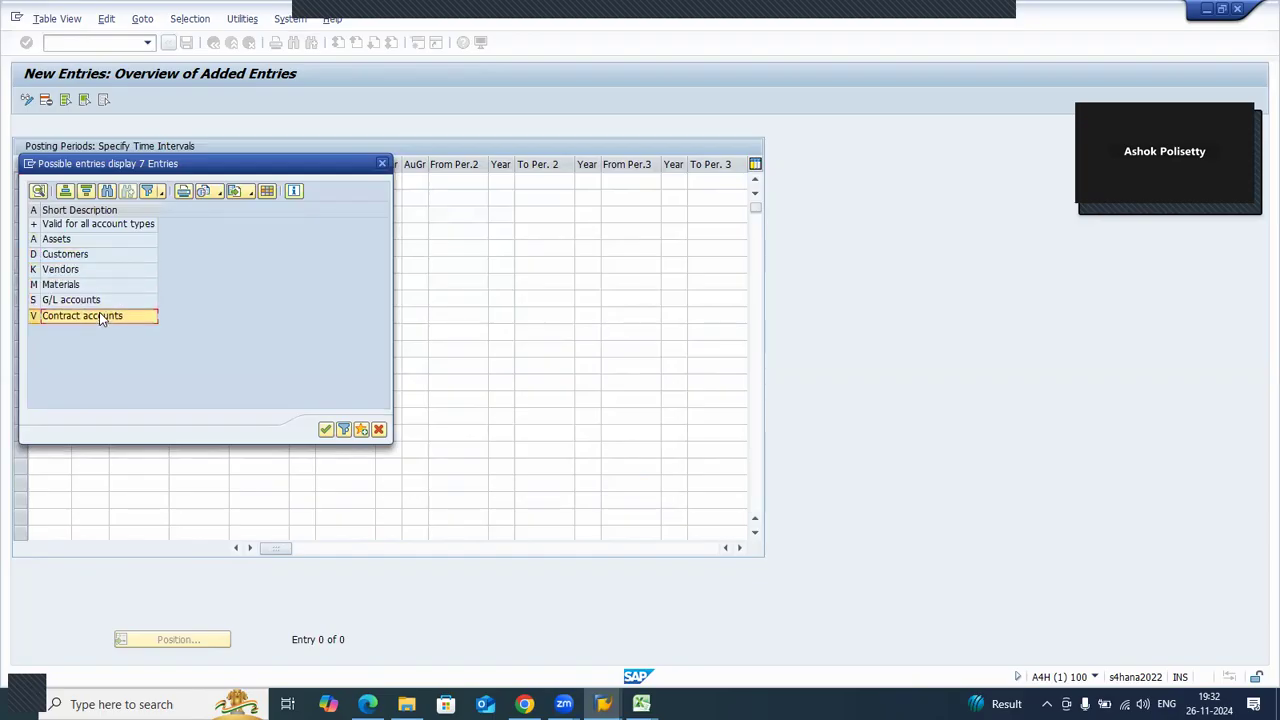
click(378, 430)
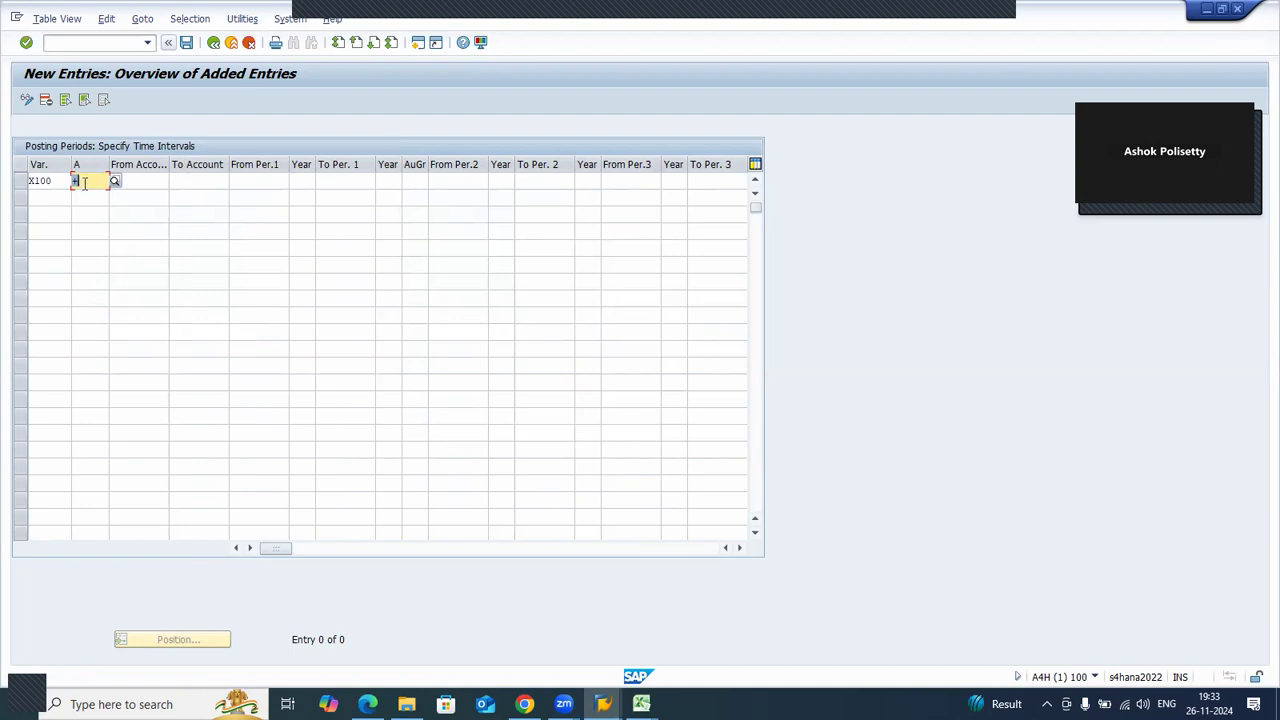
- Try account type A (Assets) on the X100 entry and clear the field again
key(Return)
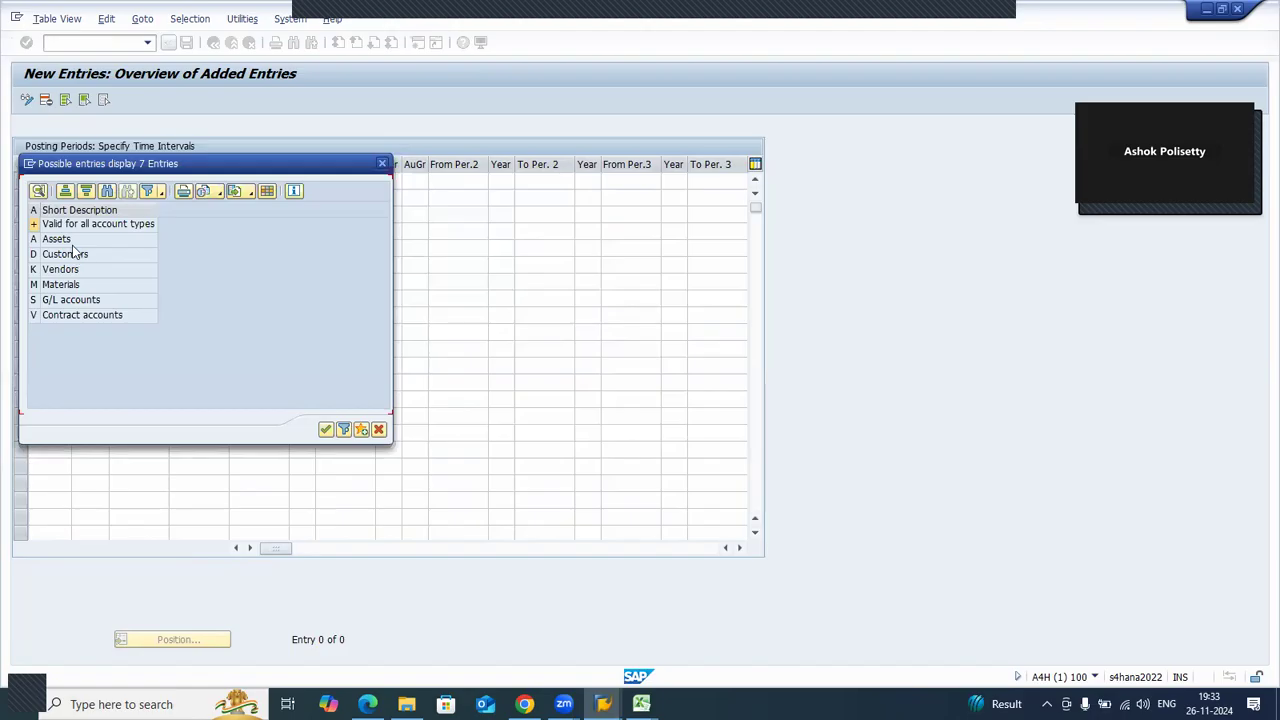
click(70, 242)
double_click(101, 237)
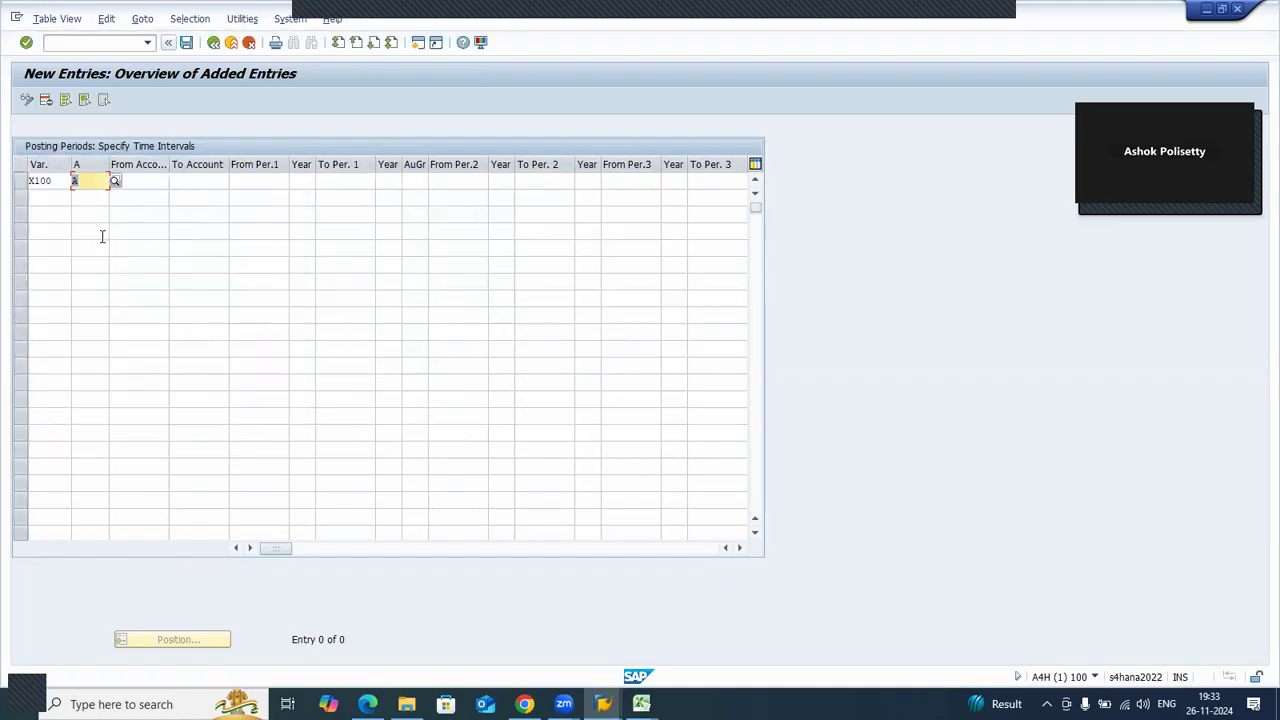
click(88, 178)
key(BackSpace)
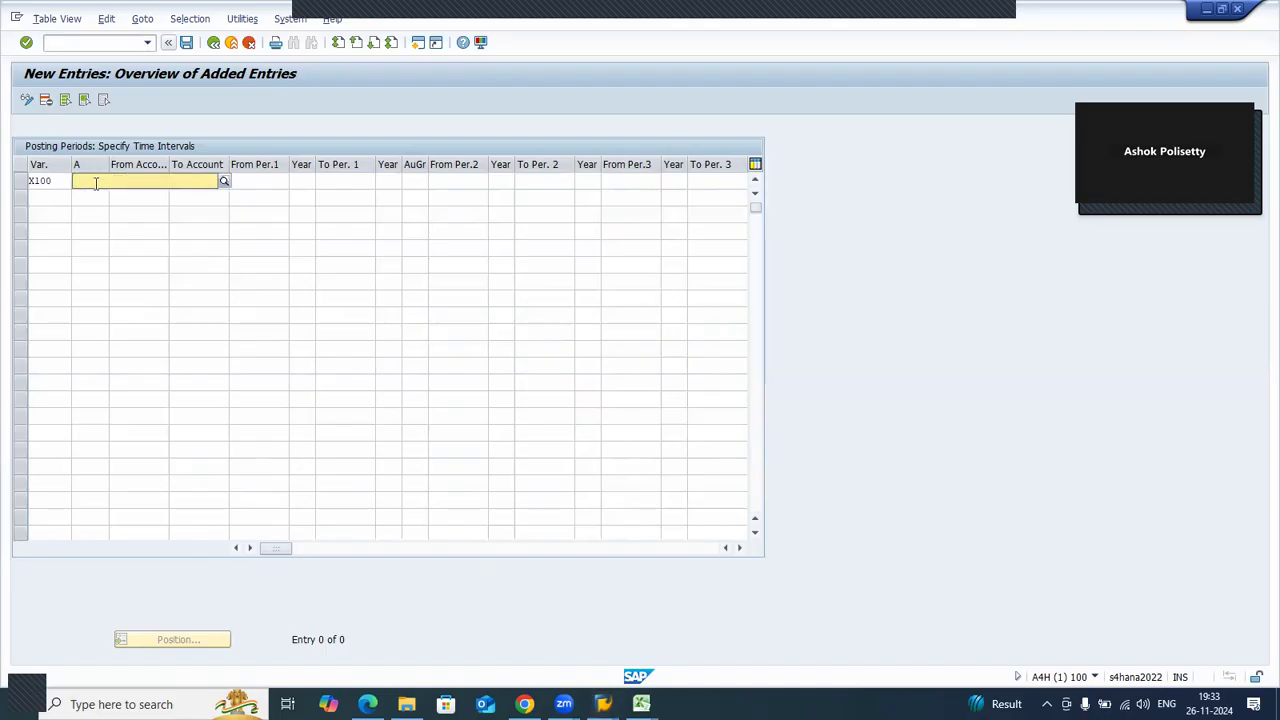
click(82, 198)
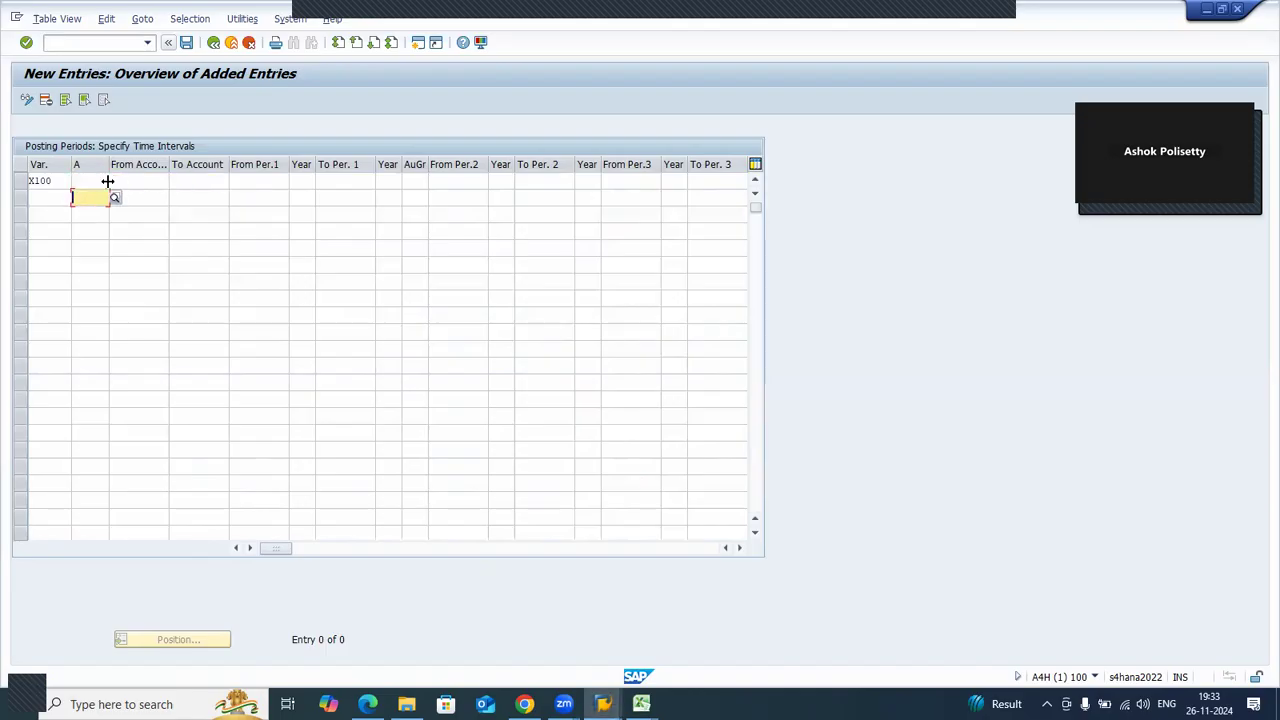
- Set the account type of the X100 entry to + (Valid for all account types)
click(102, 180)
click(114, 178)
click(85, 256)
click(85, 272)
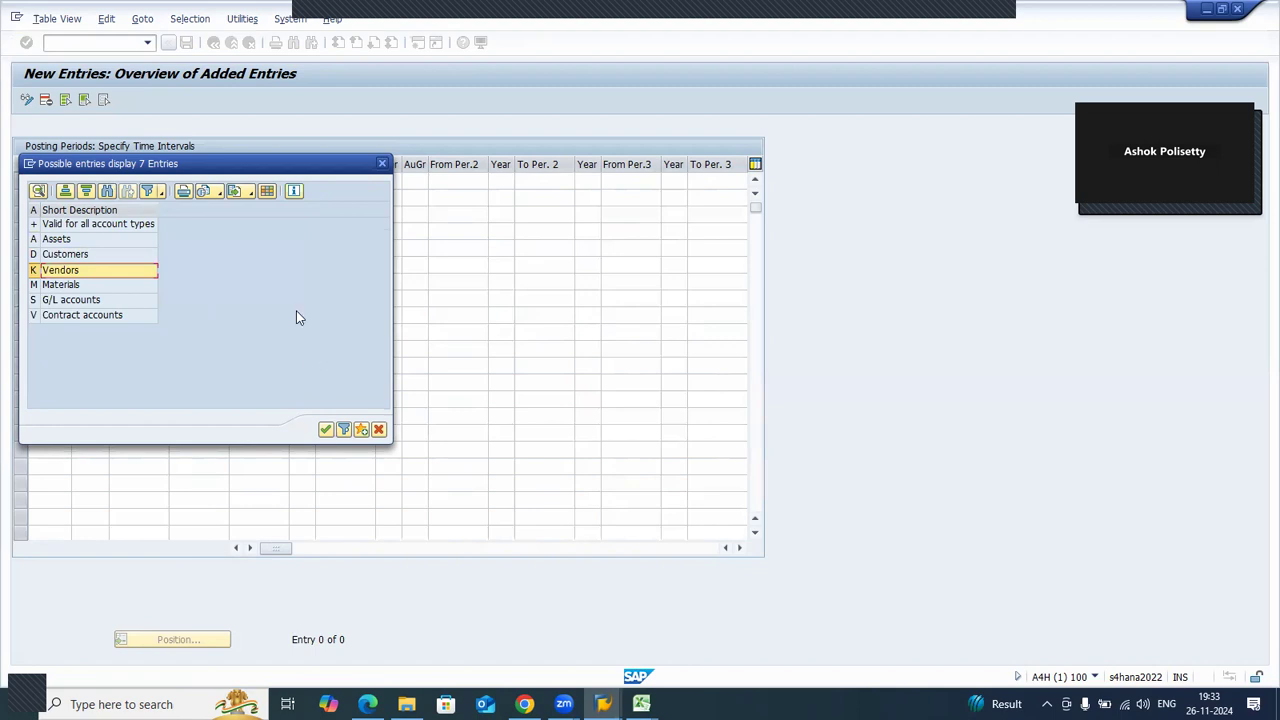
double_click(134, 224)
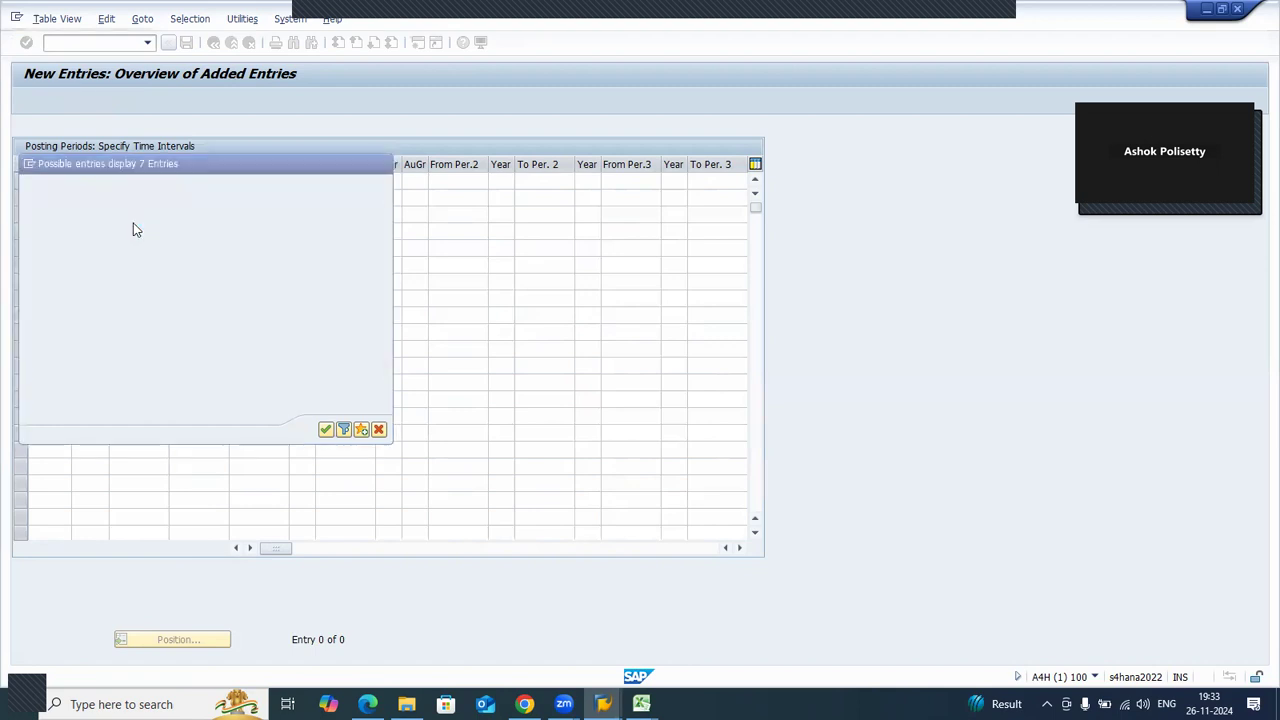
click(59, 181)
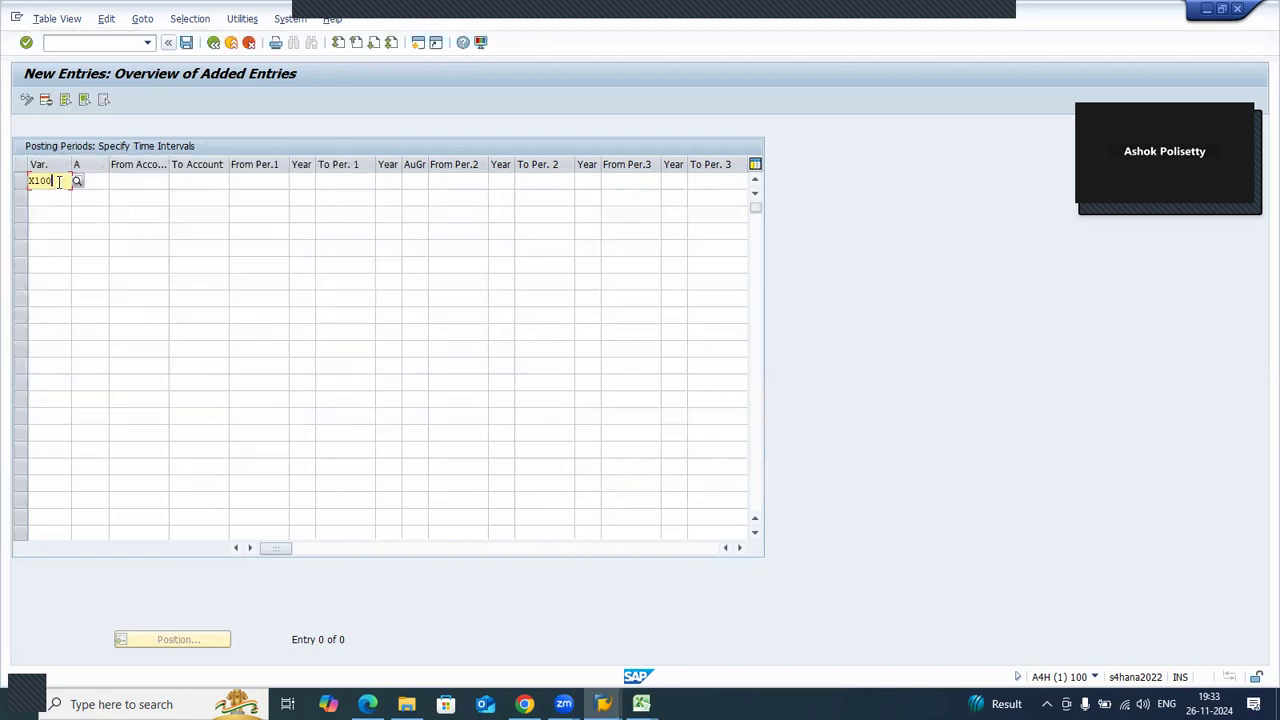
click(92, 181)
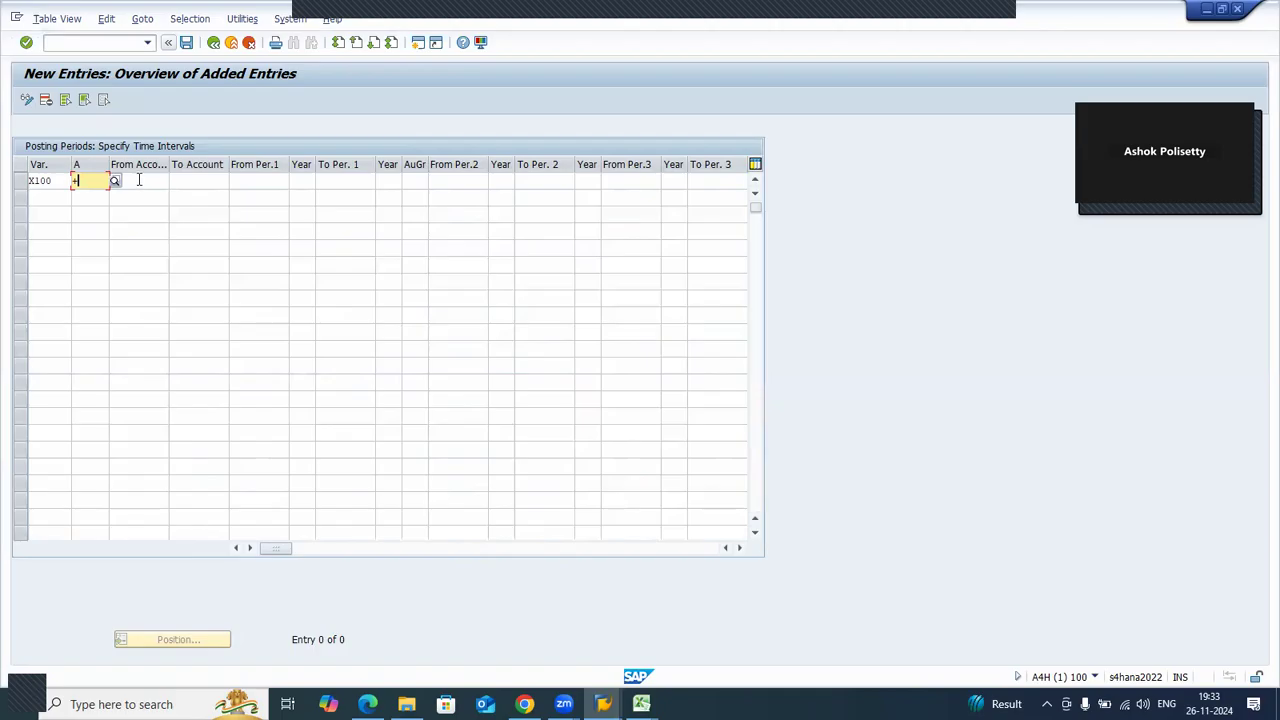
click(139, 180)
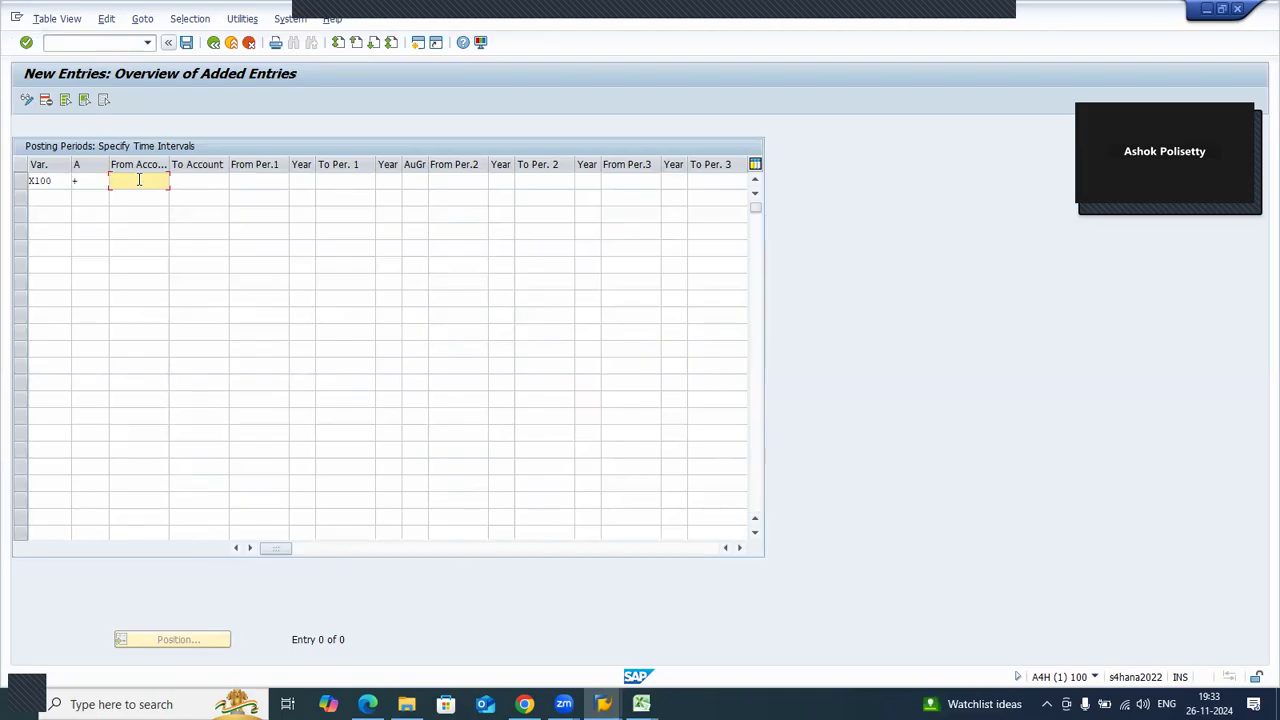
drag(169, 164, 273, 168)
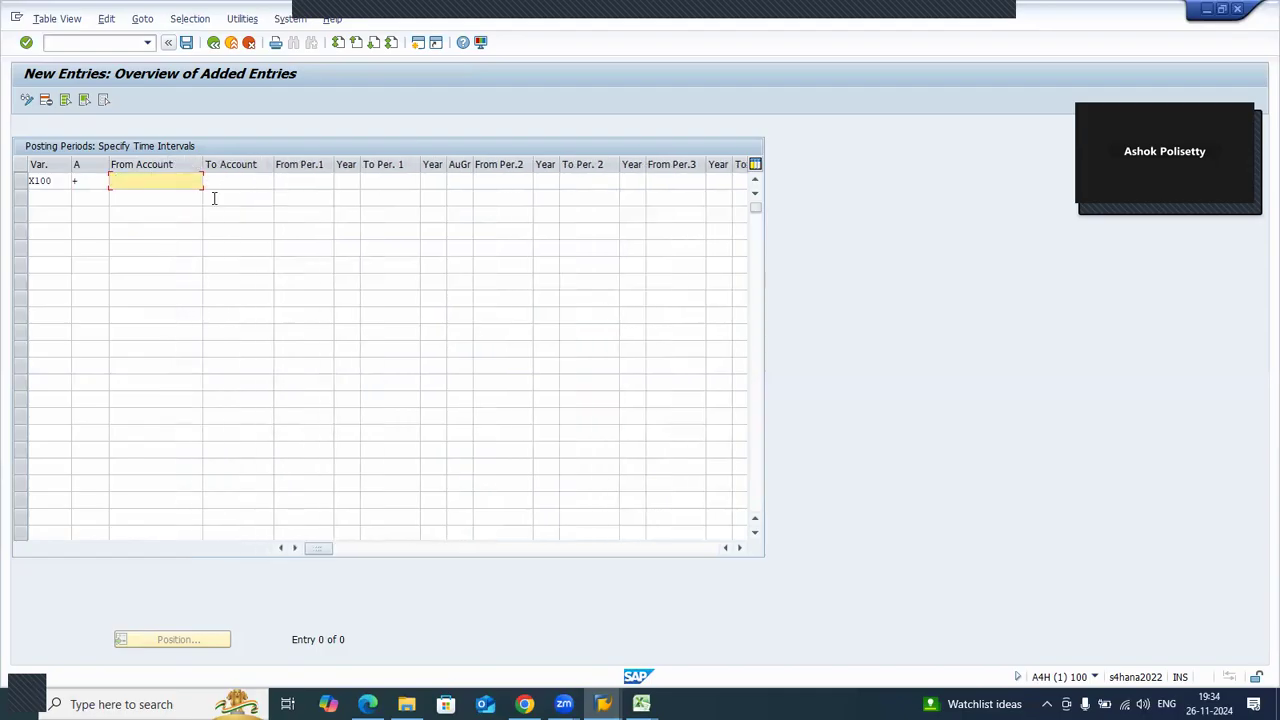
click(79, 180)
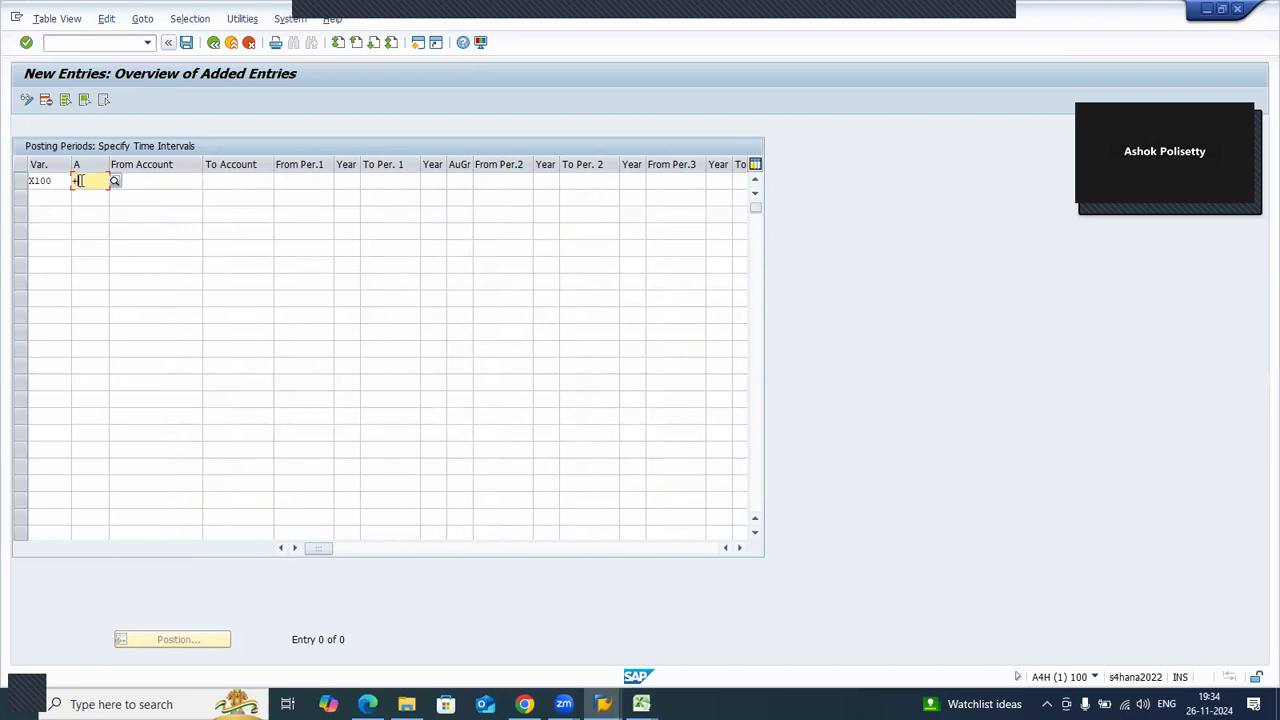
click(146, 178)
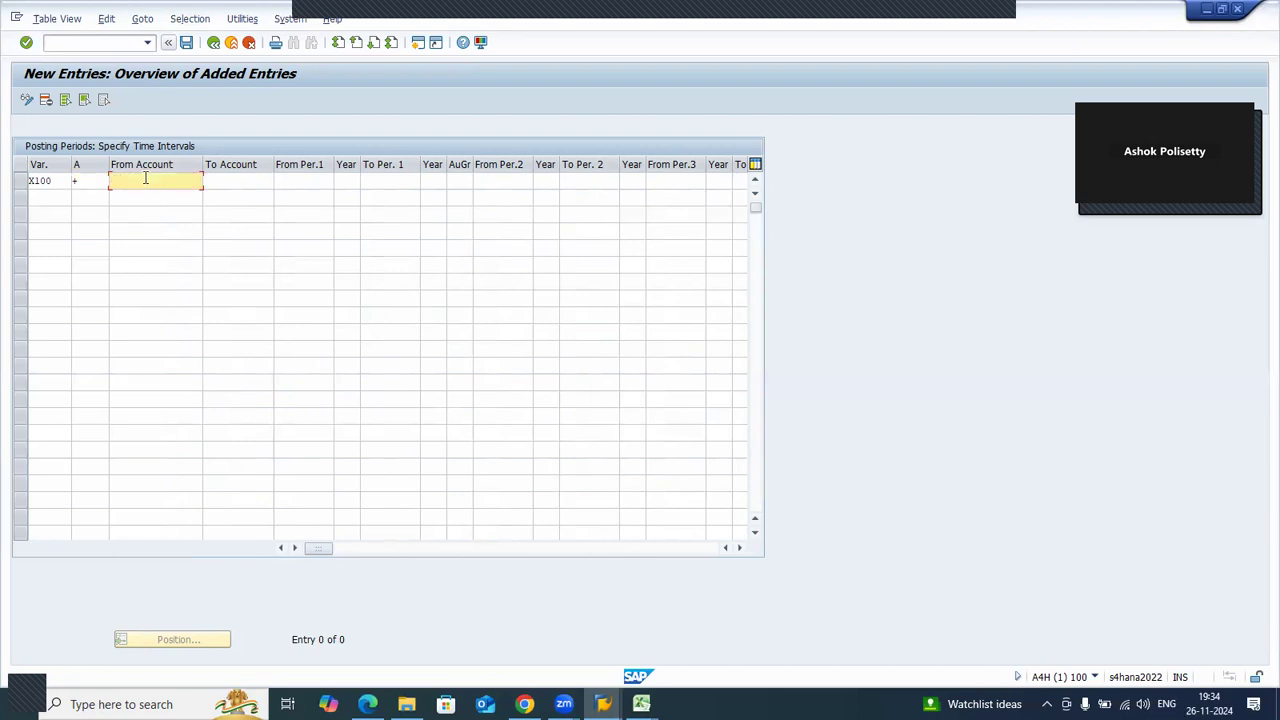
click(228, 177)
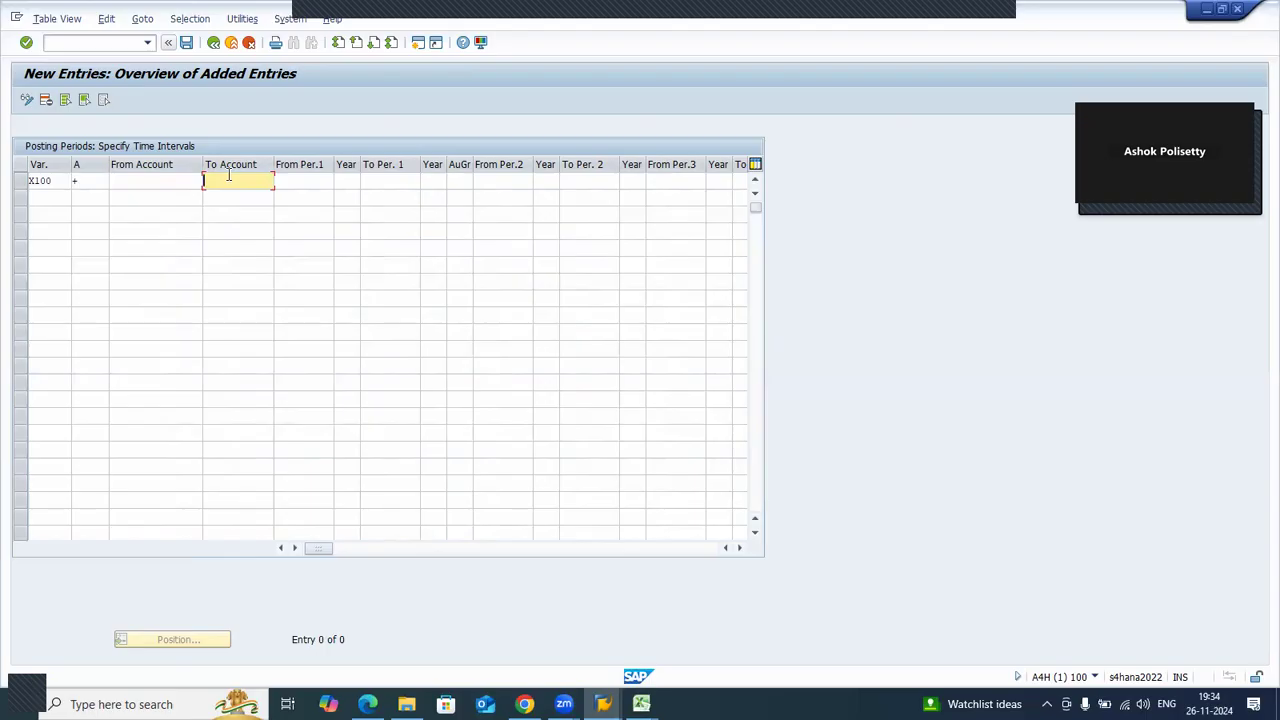
click(176, 184)
text(1)
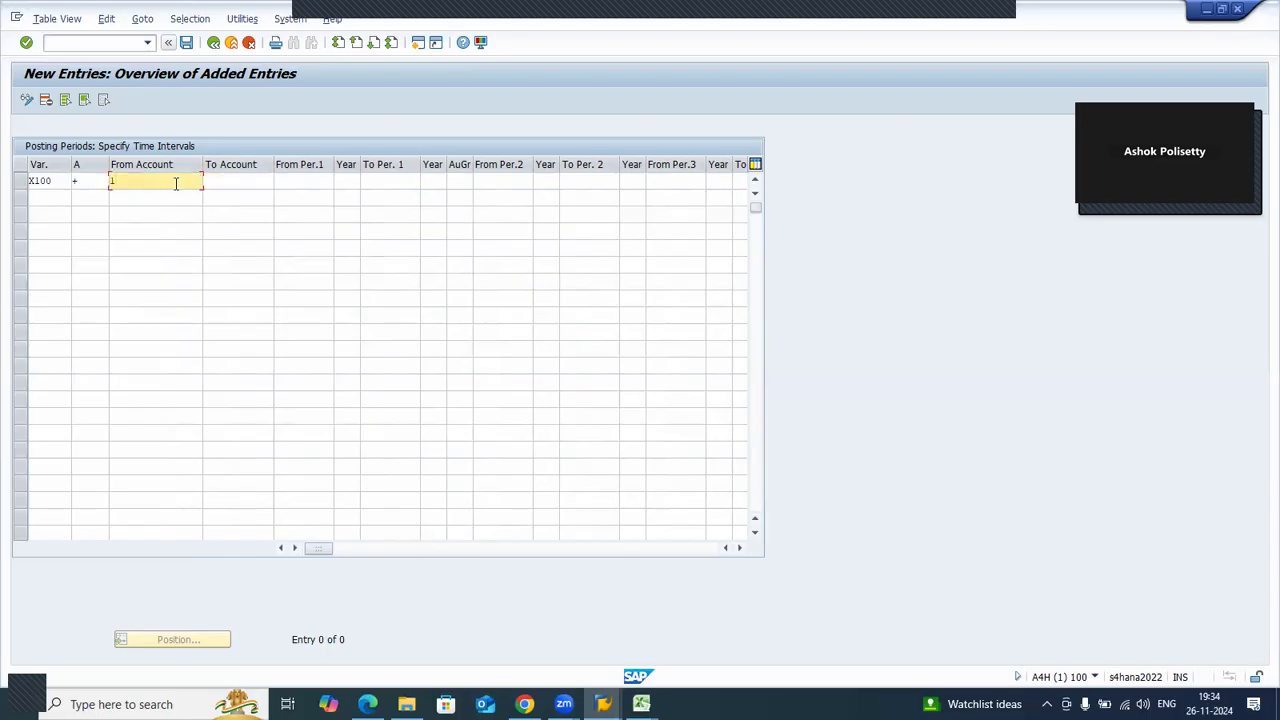
key(Tab)
text(99)
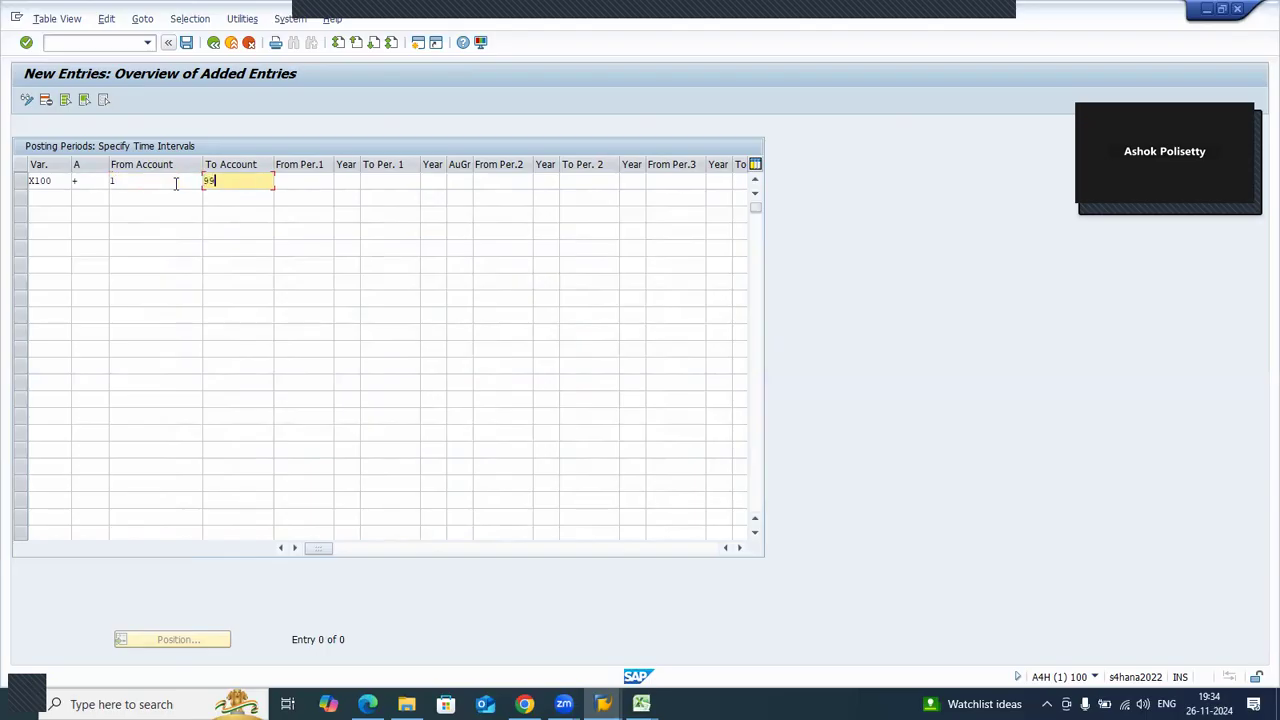
text(99999999)
click(142, 180)
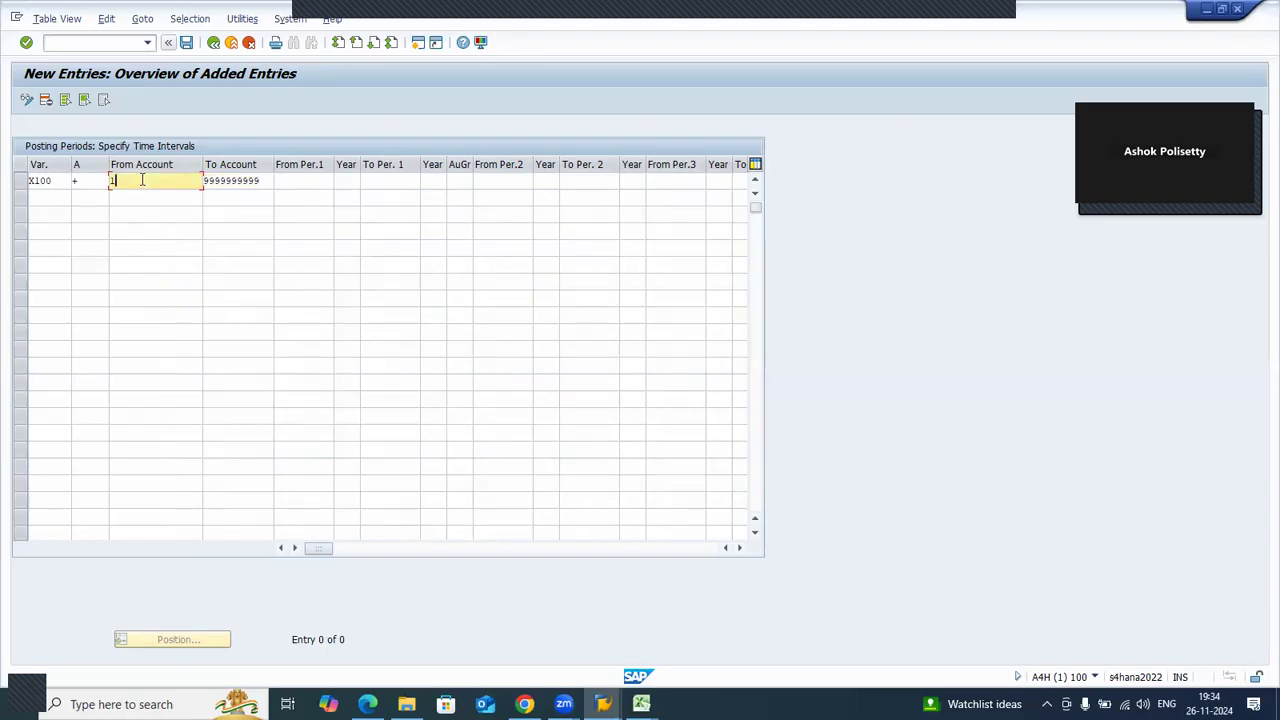
click(262, 181)
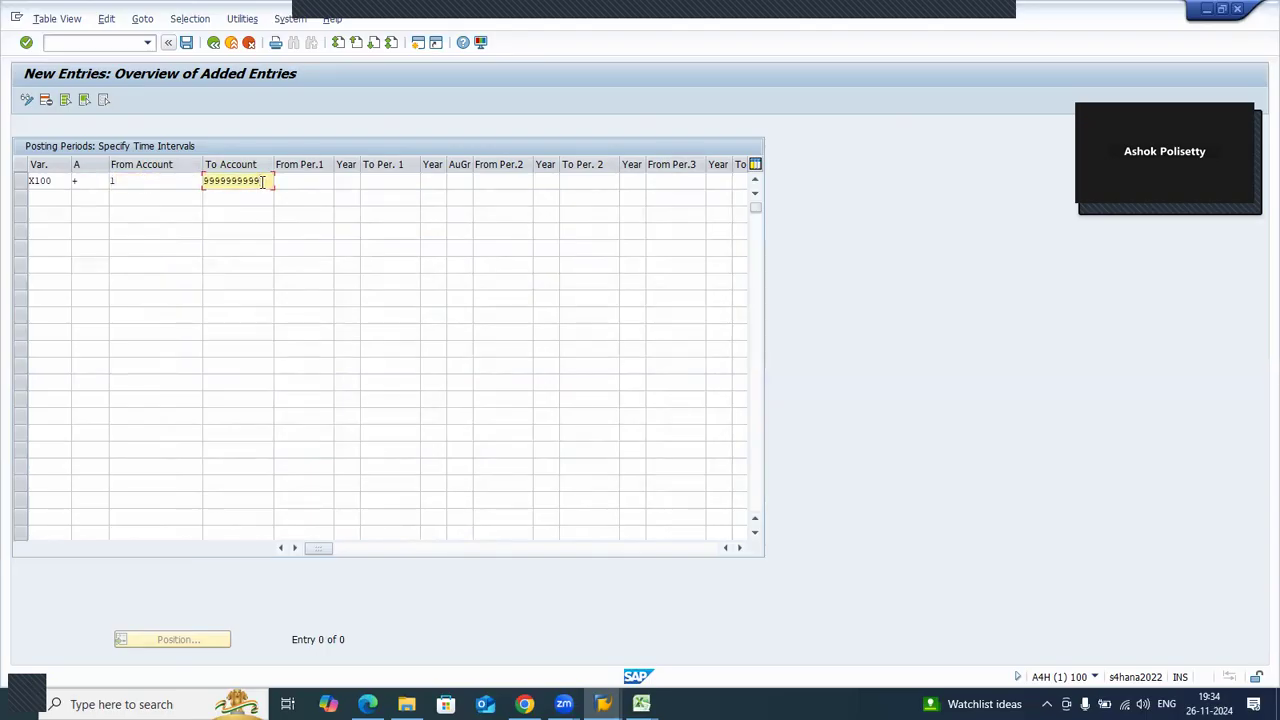
click(91, 177)
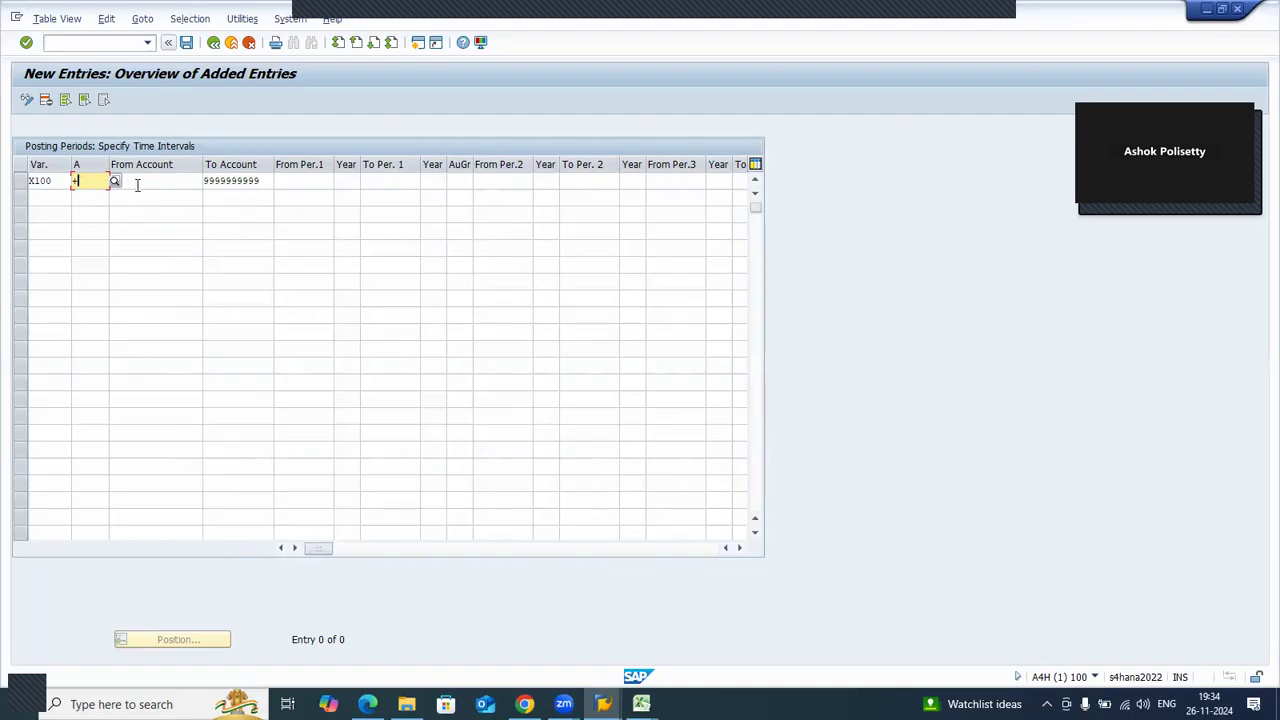
click(140, 183)
text(1)
key(BackSpace)
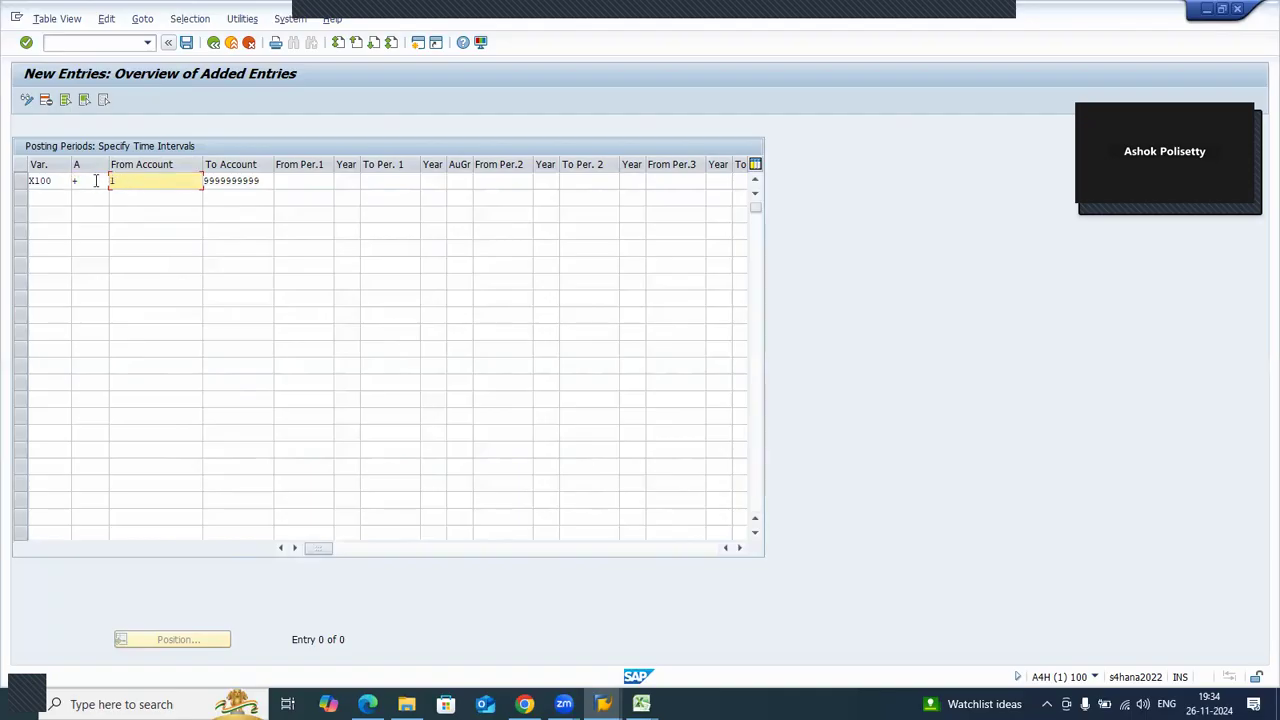
click(96, 180)
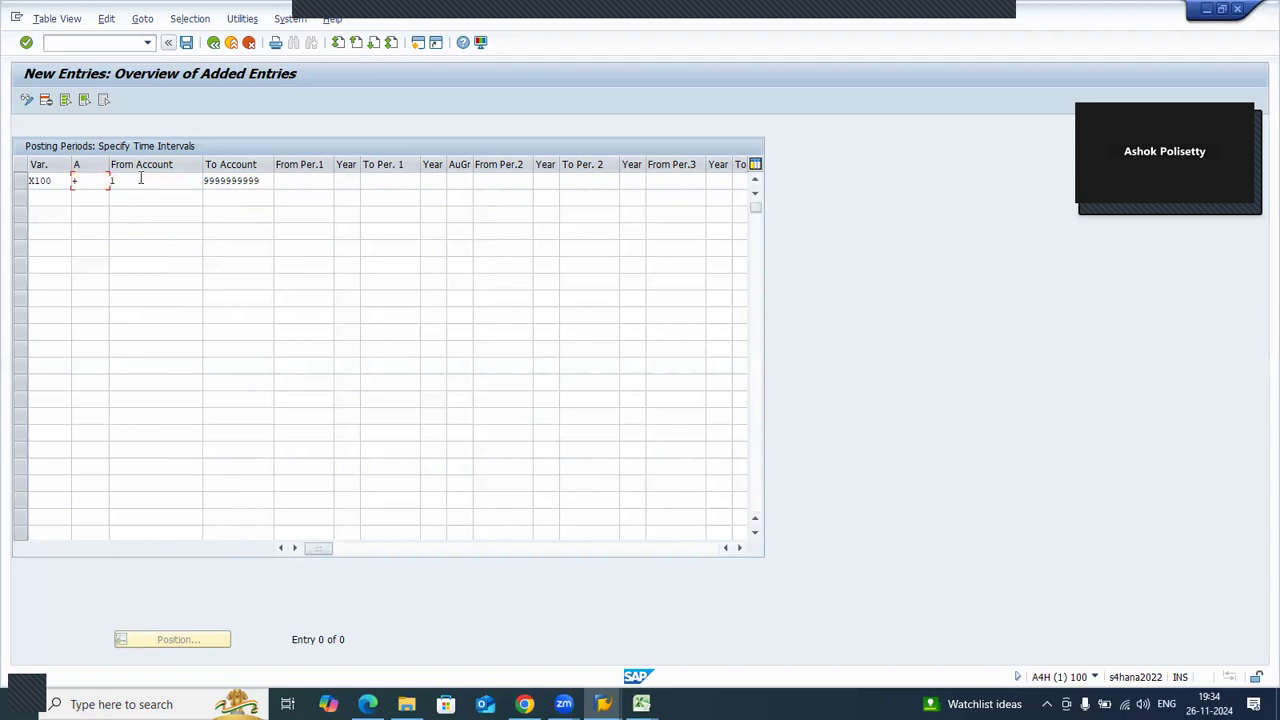
click(141, 180)
text(1)
click(260, 180)
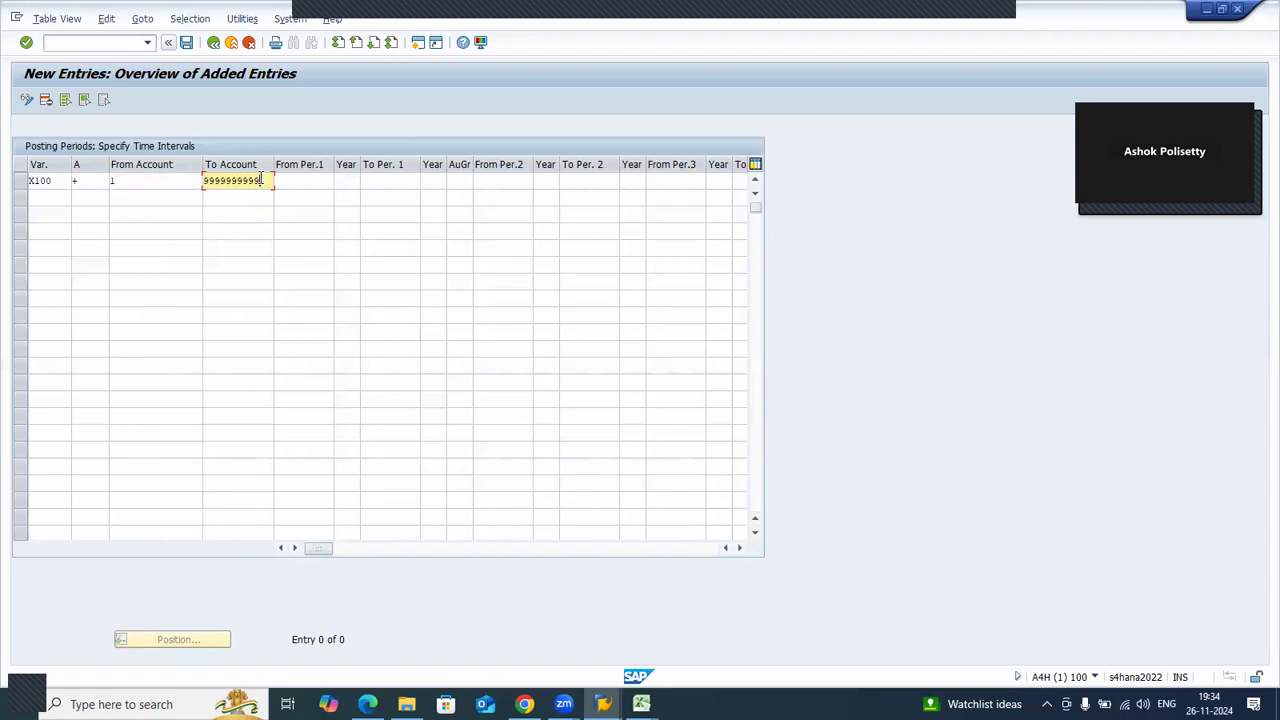
click(121, 181)
click(259, 180)
click(160, 182)
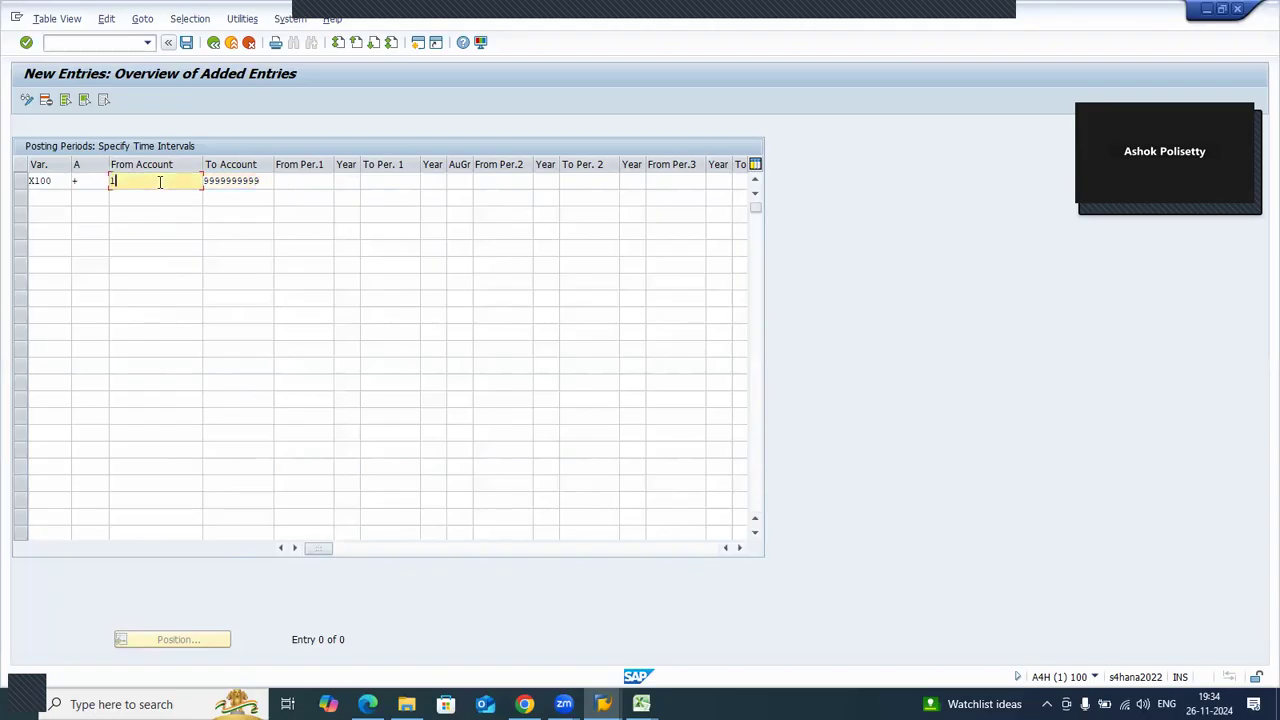
click(261, 180)
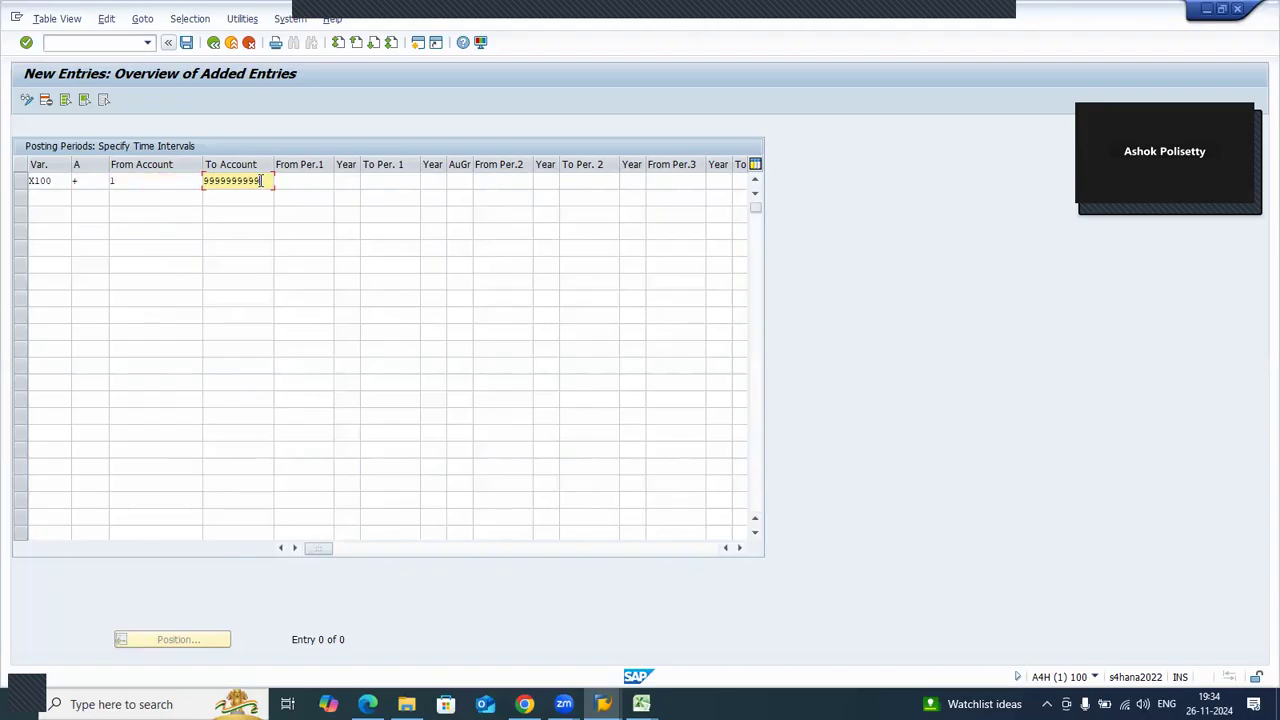
- Review the account types available for the X100 entry and leave the list without choosing one
click(90, 182)
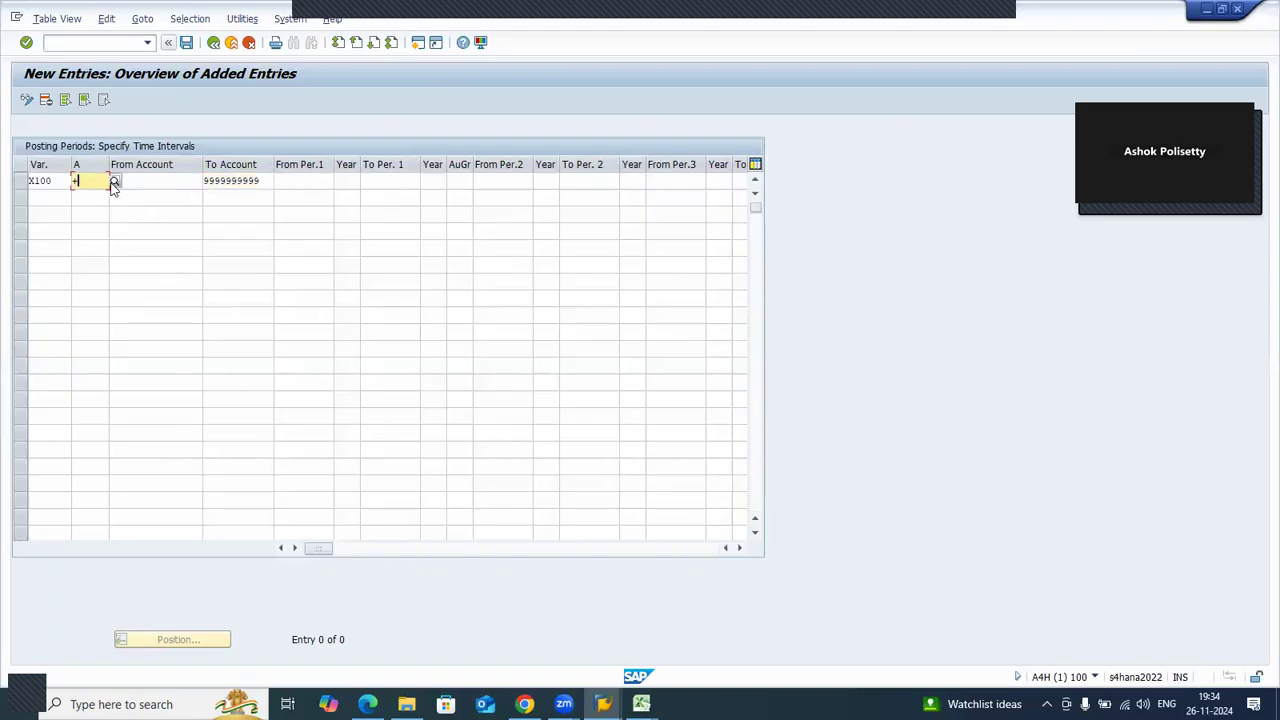
click(114, 182)
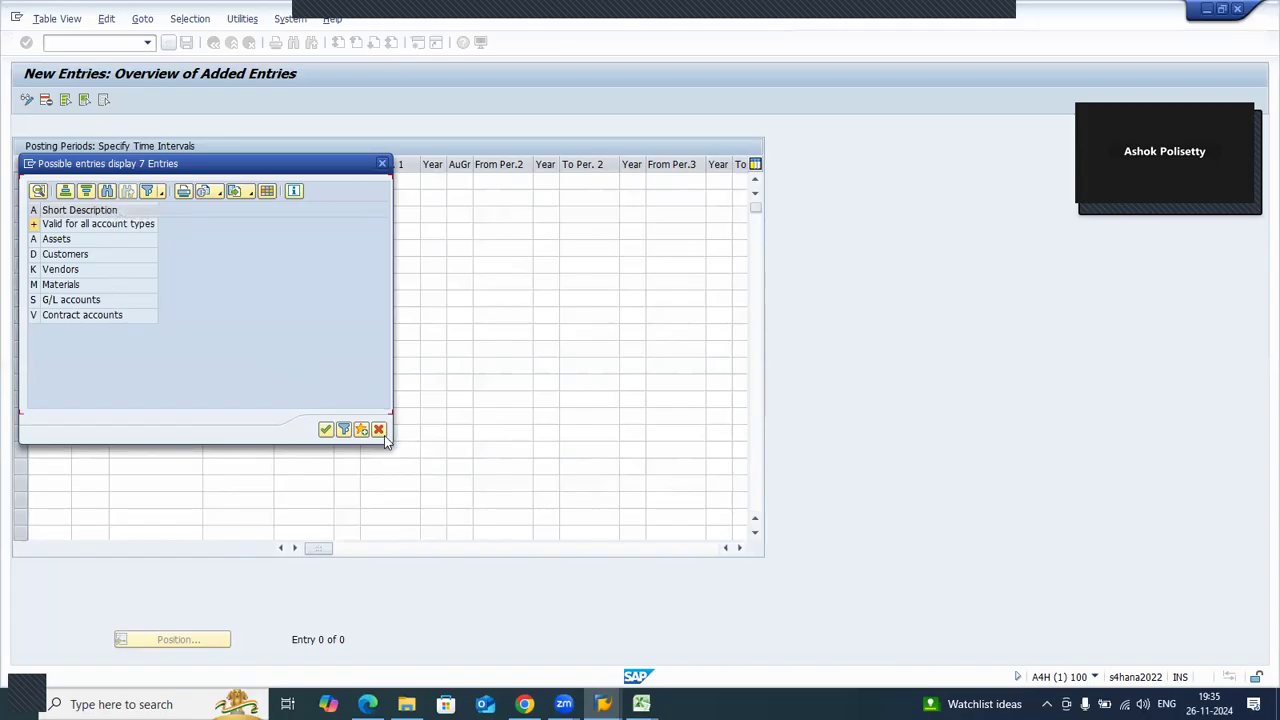
click(381, 163)
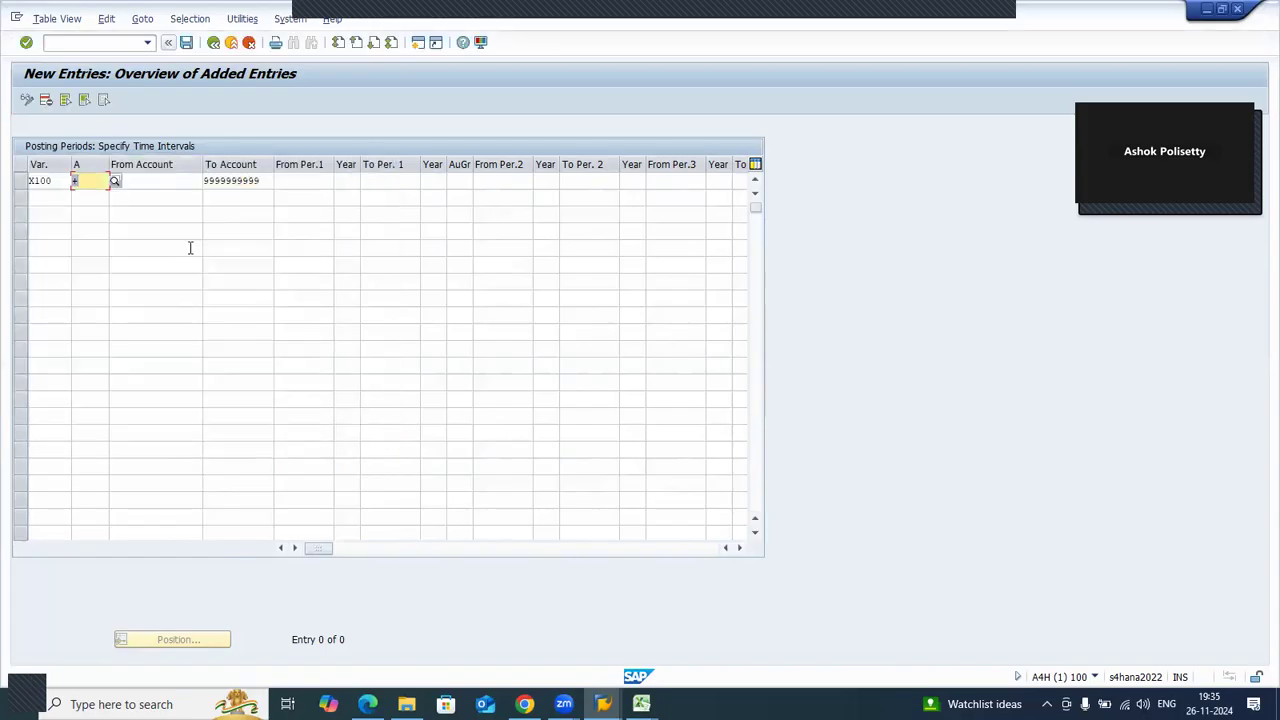
click(136, 180)
text(1)
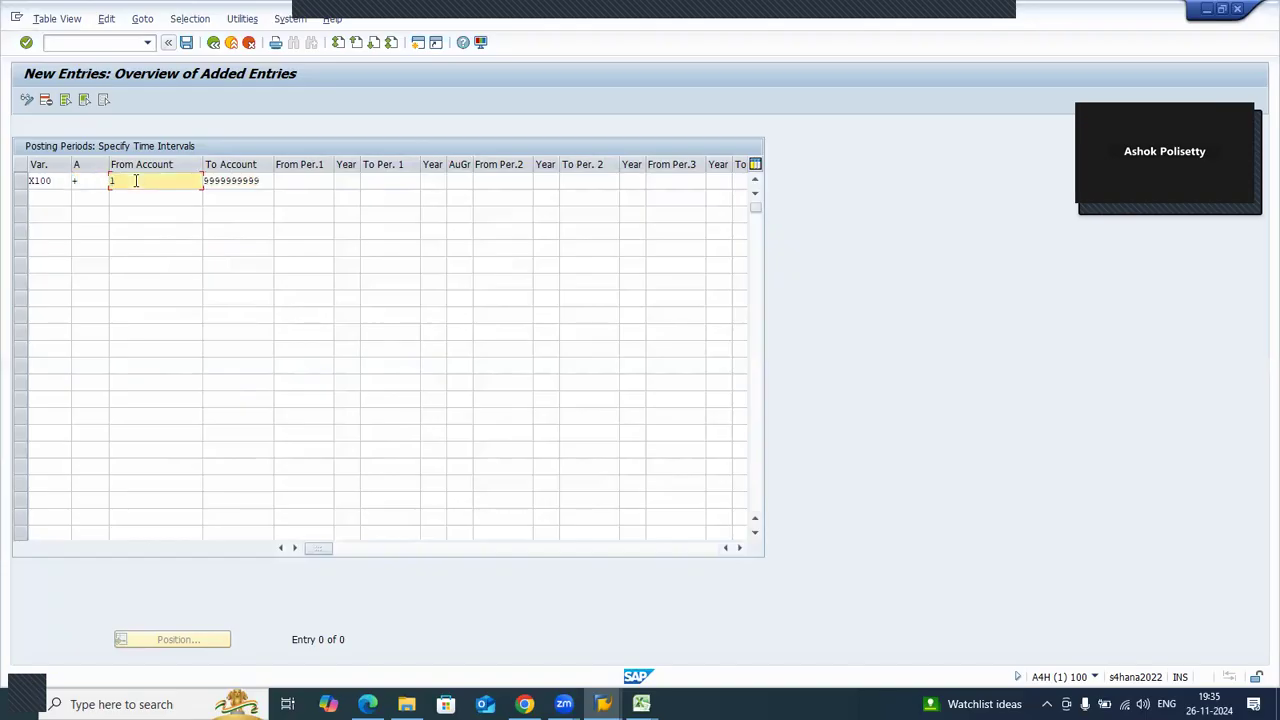
click(262, 180)
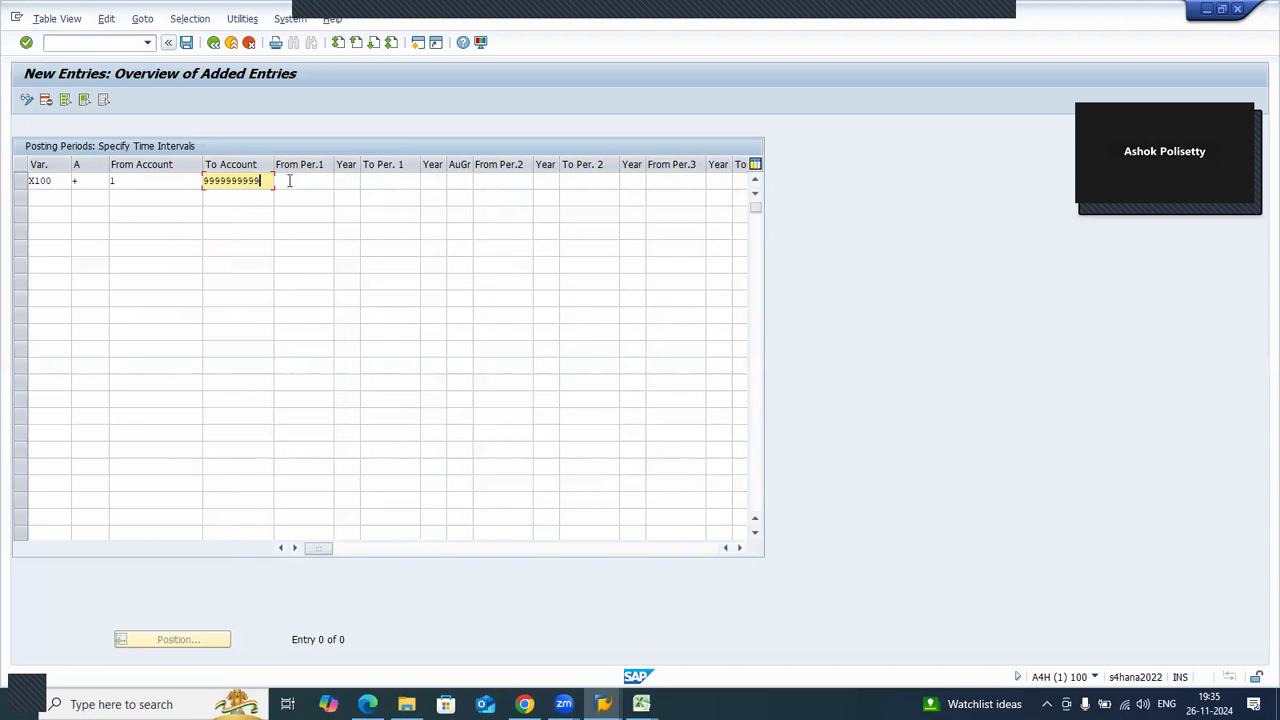
- Widen the From Per.1 and To Per. 1 columns and set the X100 entry's first interval from period 1/2024 to 12/2024
drag(334, 166, 358, 177)
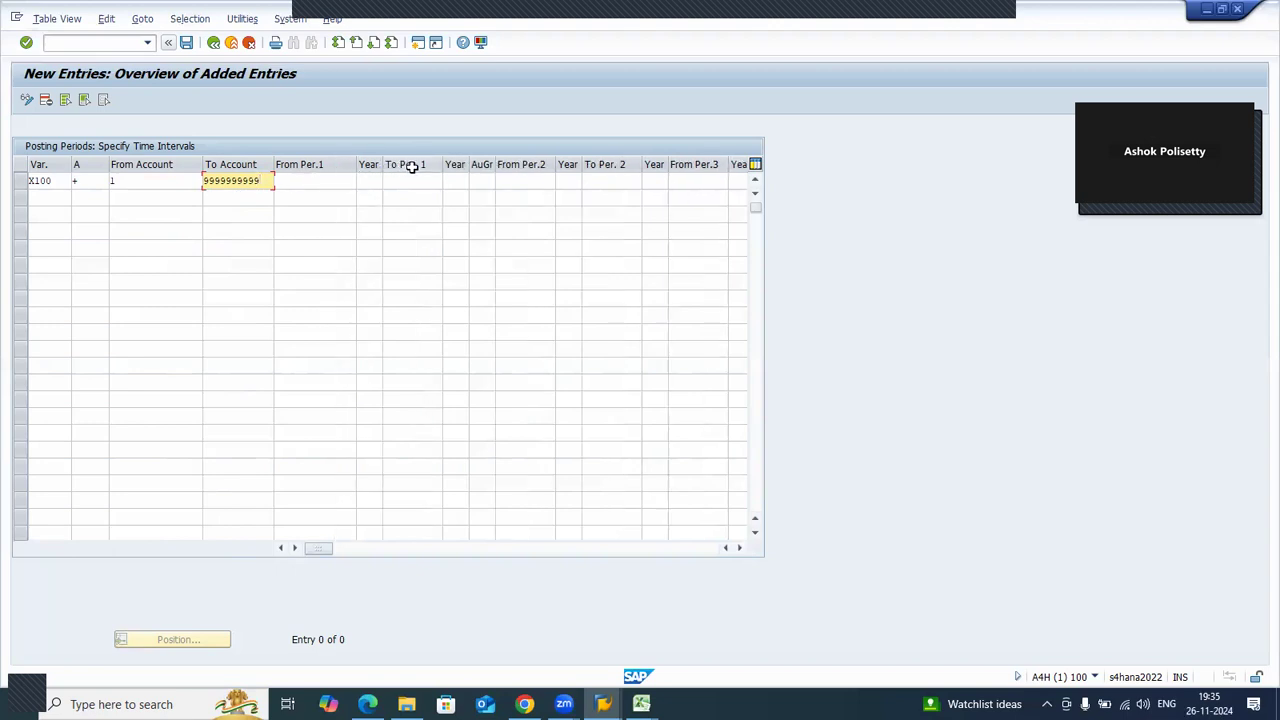
drag(440, 167, 464, 177)
click(318, 182)
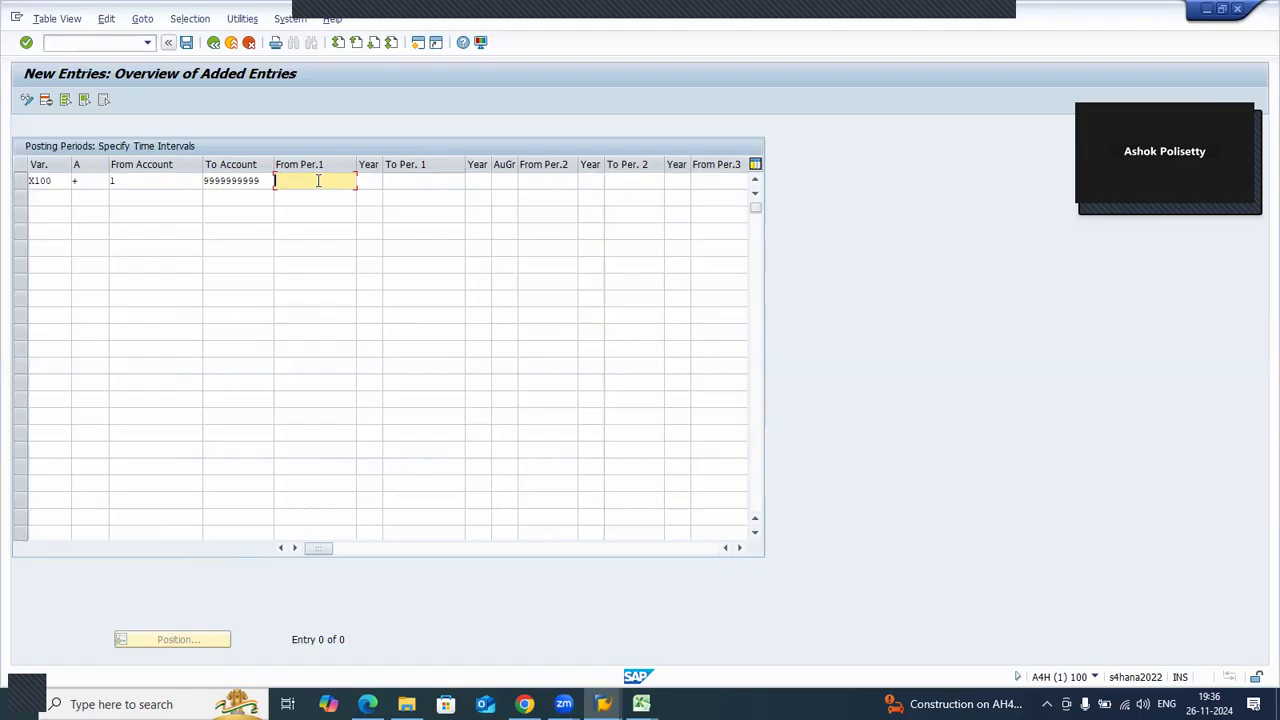
text(1)
click(366, 182)
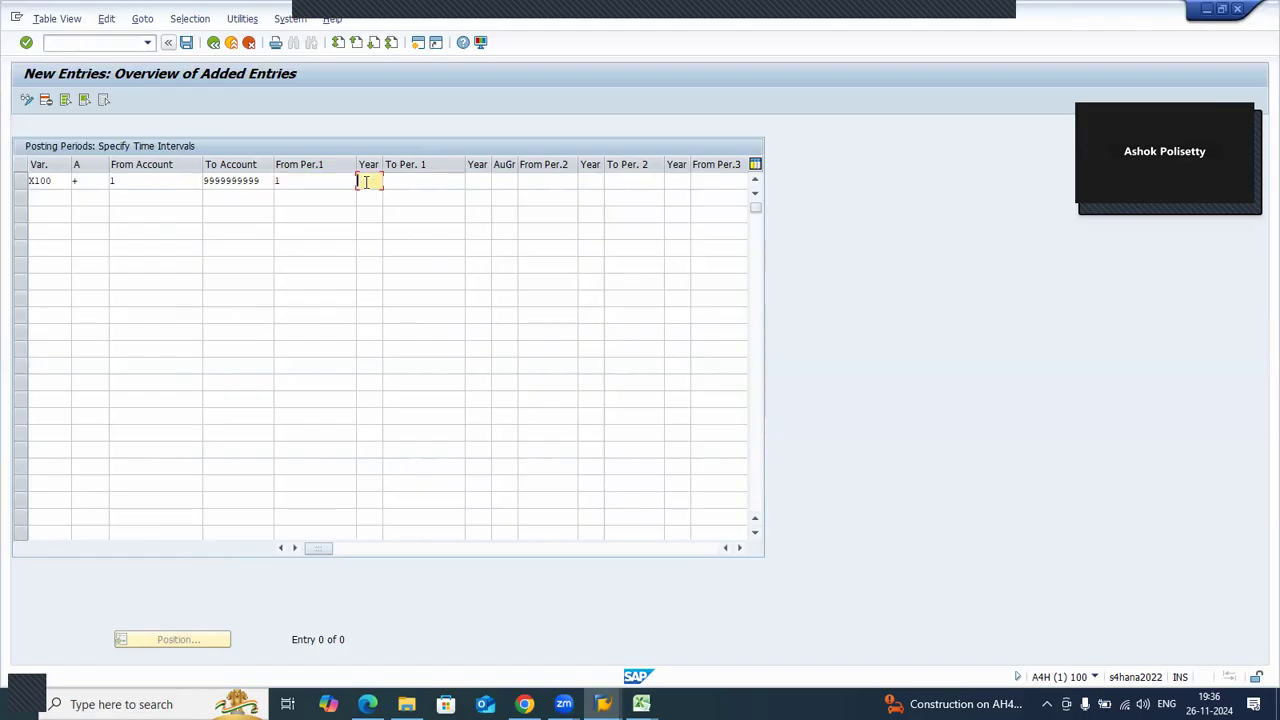
text(2024)
click(391, 181)
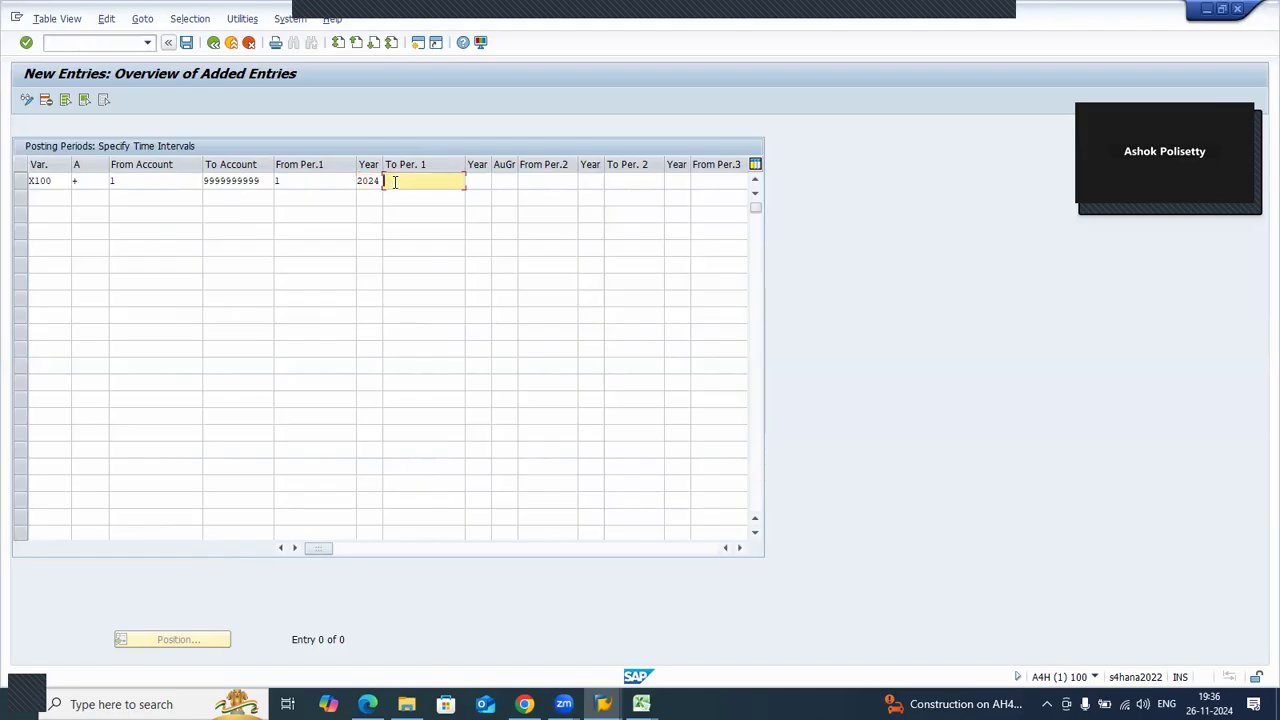
text(12)
click(474, 181)
text(2024)
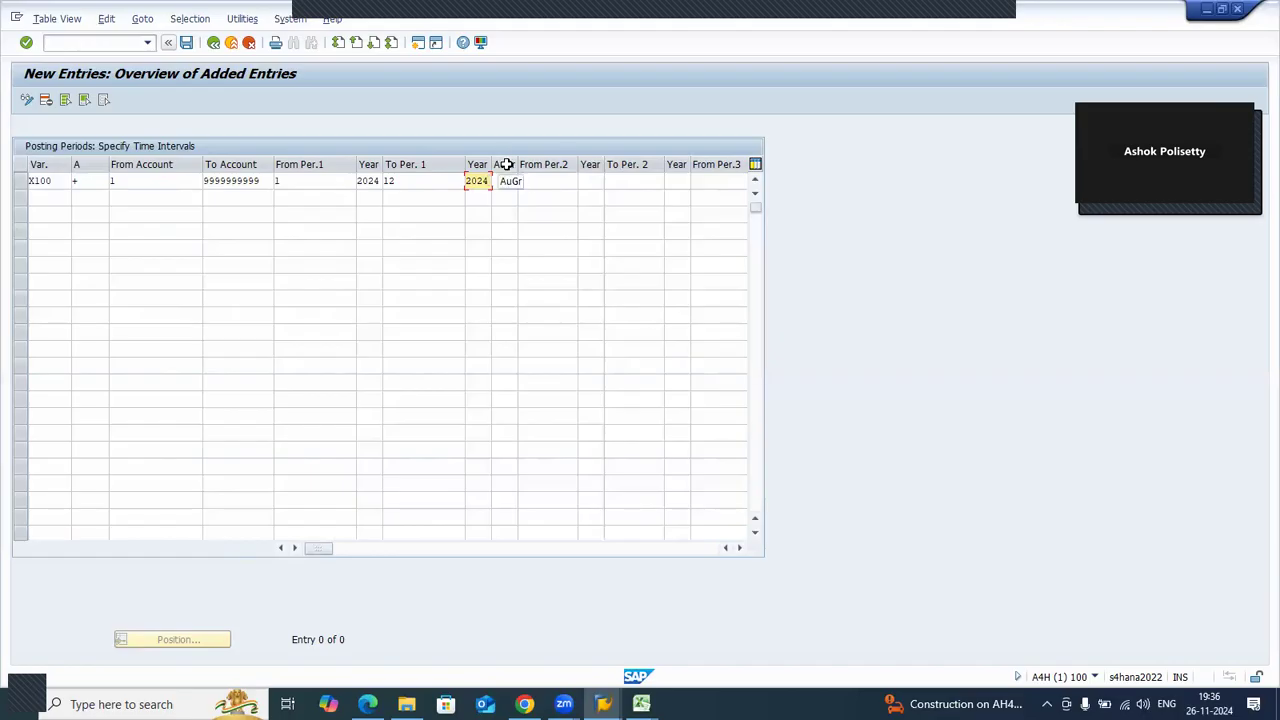
click(531, 184)
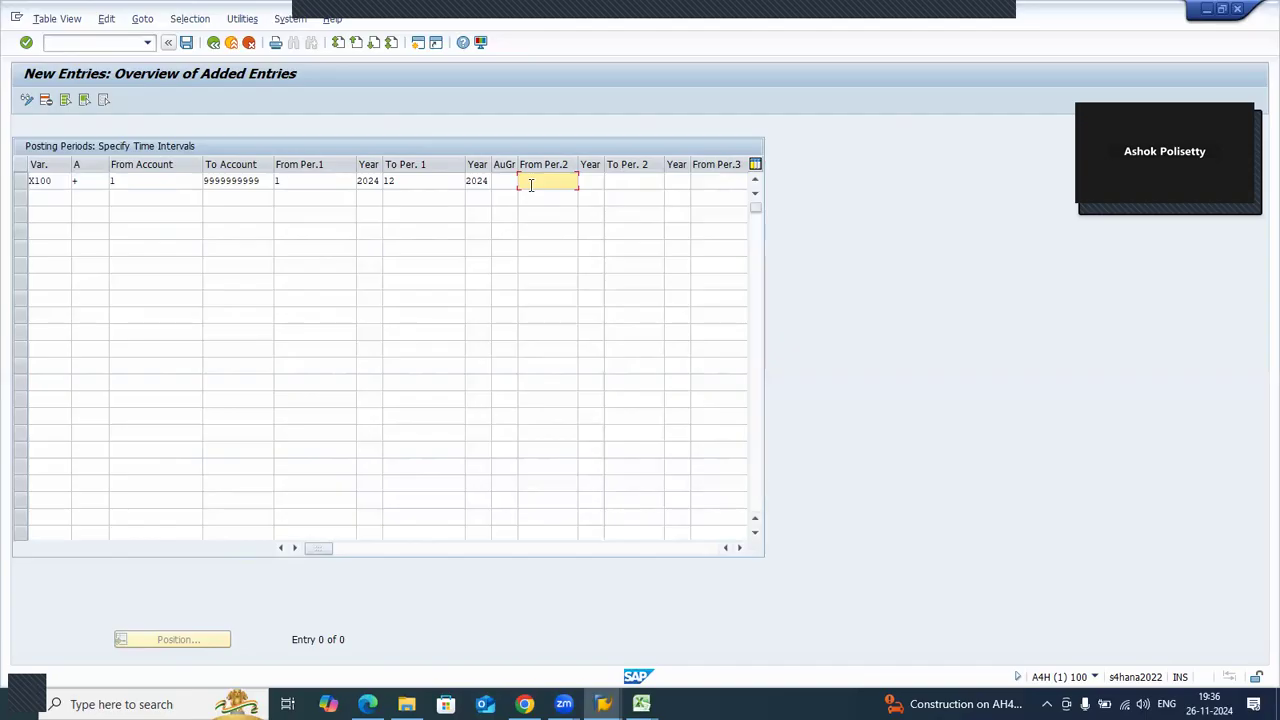
click(300, 178)
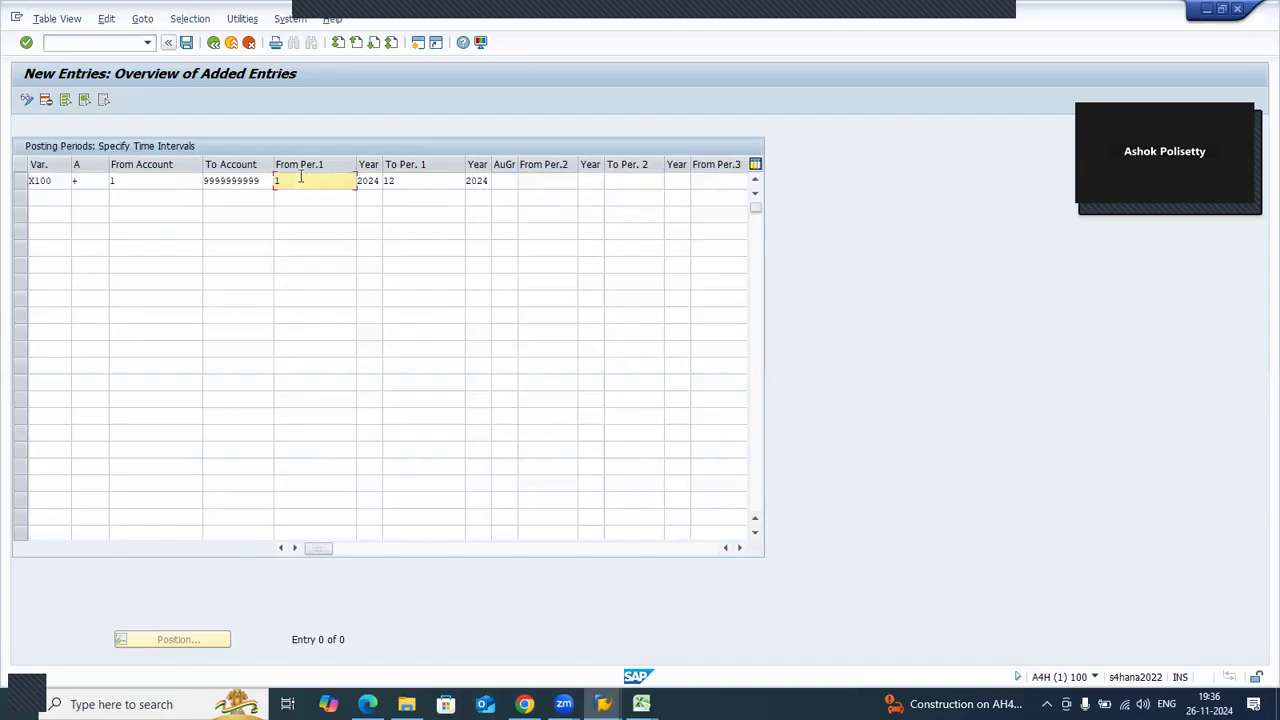
click(407, 180)
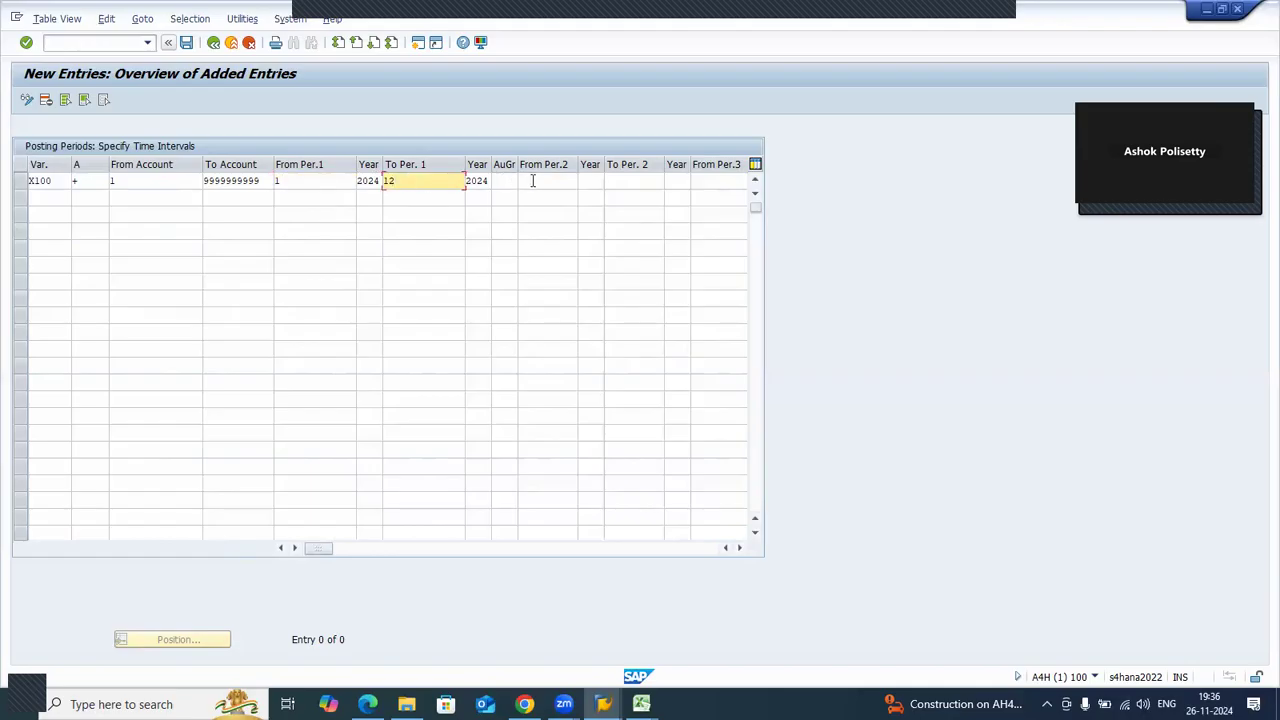
- Set the second interval of the X100 entry from special period 13 of 2024 to period 16 of 2024
click(533, 181)
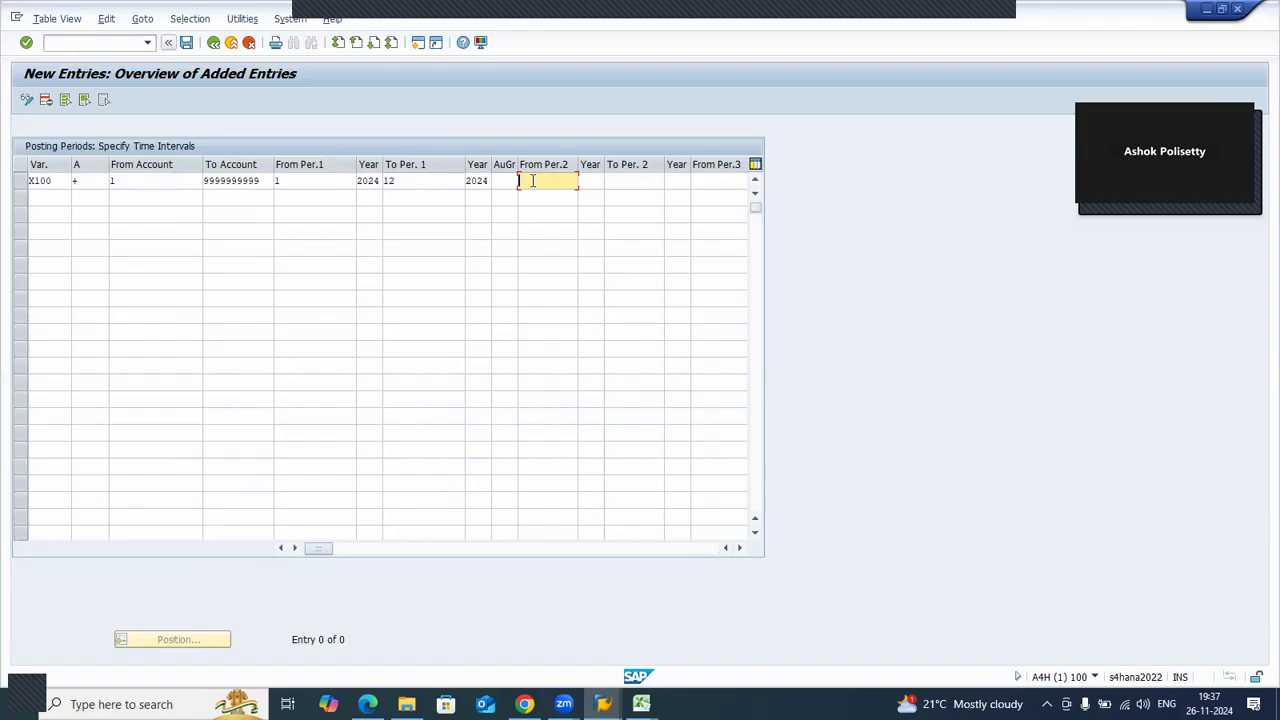
text(13)
key(Tab)
text(2024)
key(Tab)
text(16)
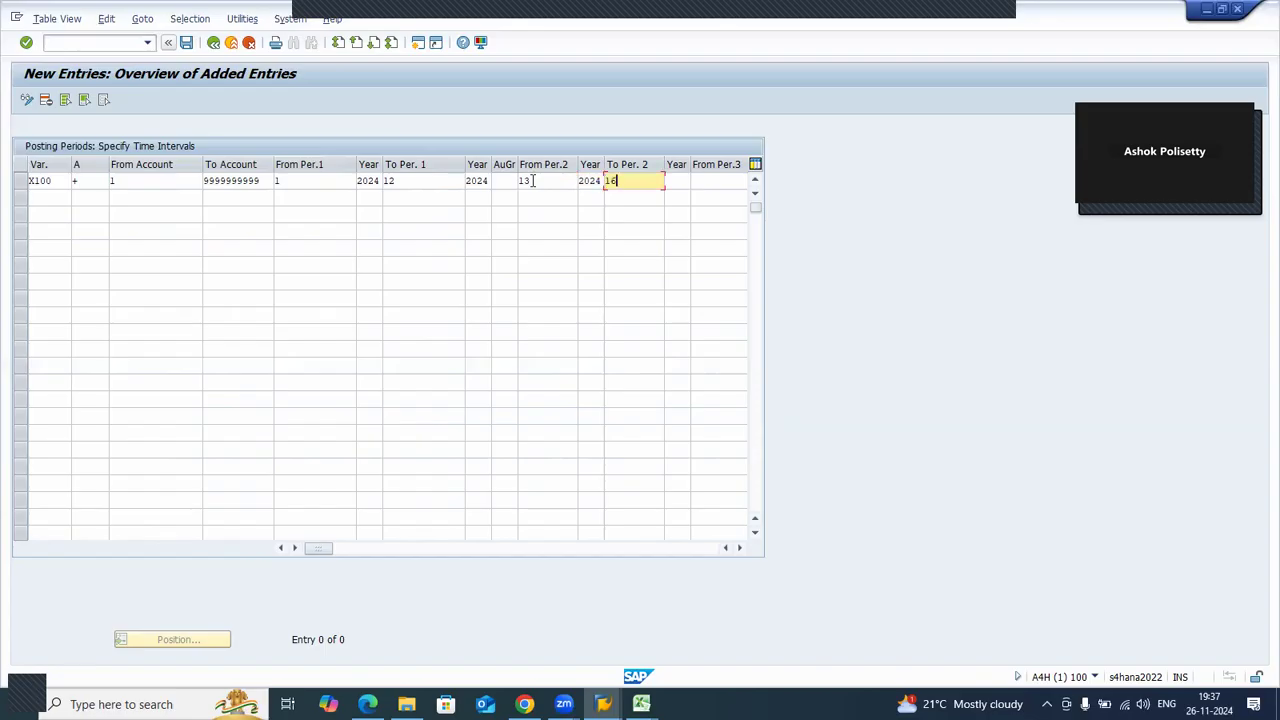
key(Tab)
click(403, 178)
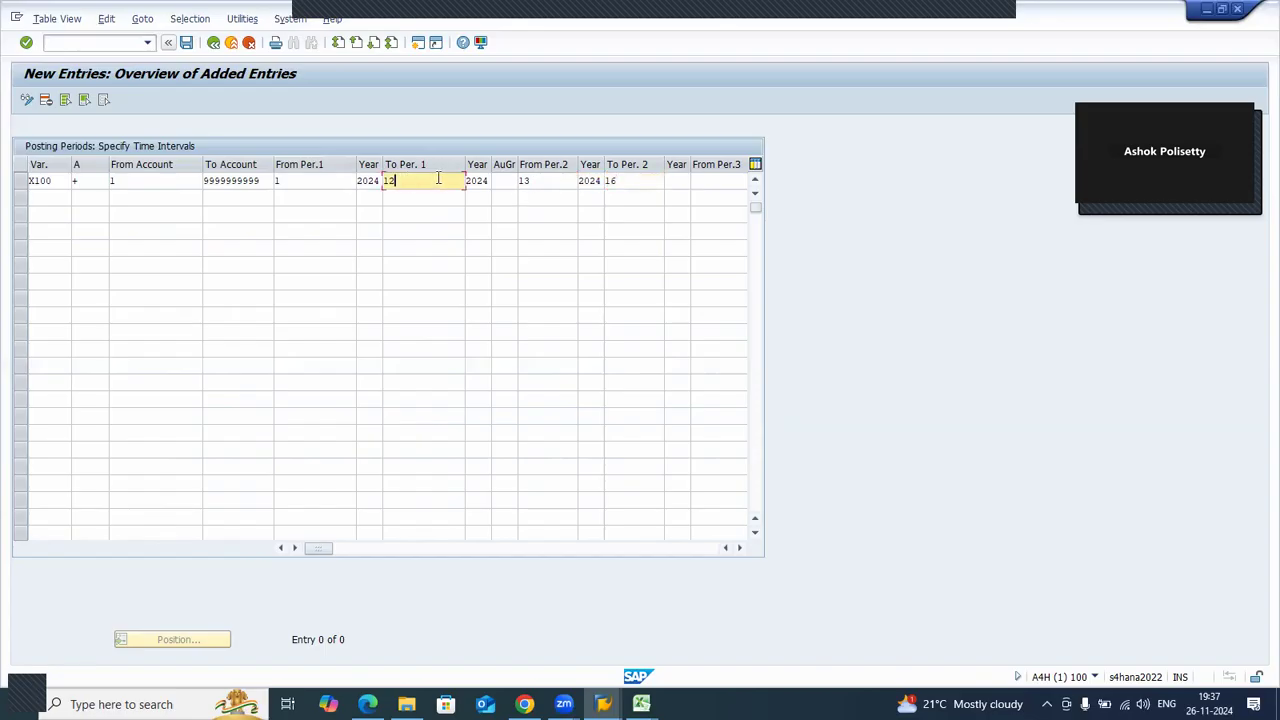
click(535, 181)
click(640, 177)
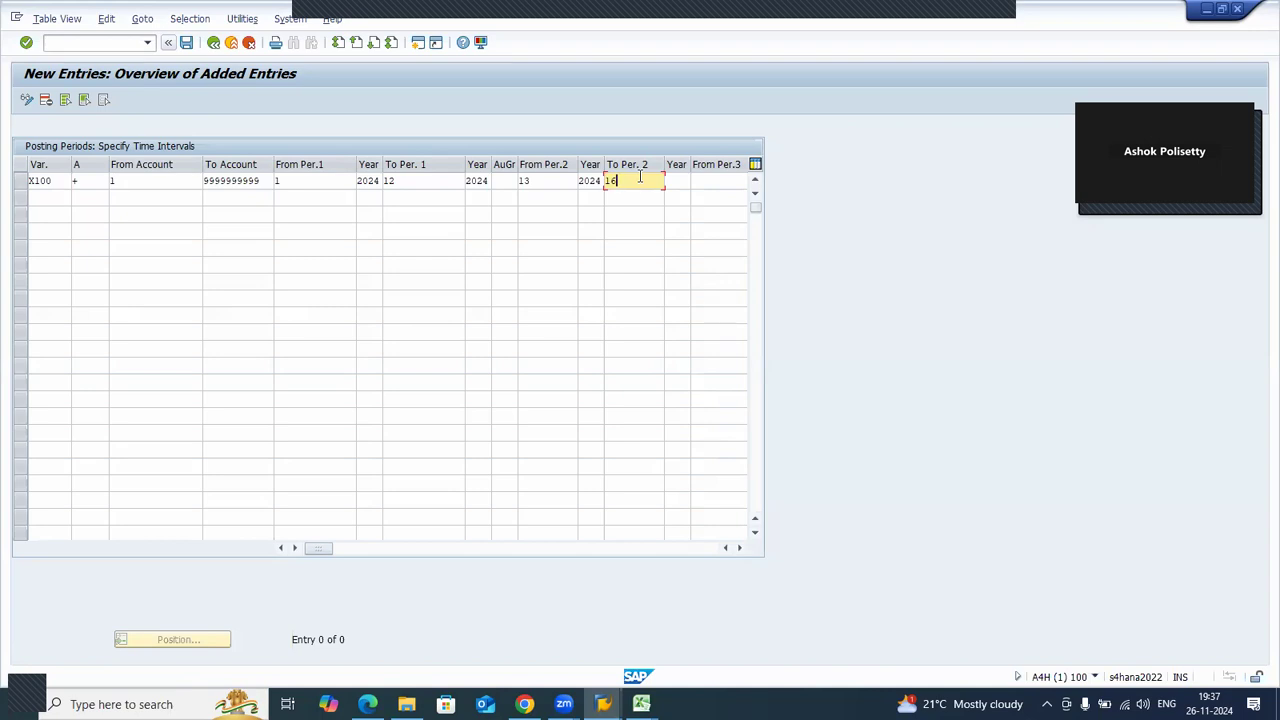
click(530, 180)
click(628, 180)
click(675, 181)
text(2024)
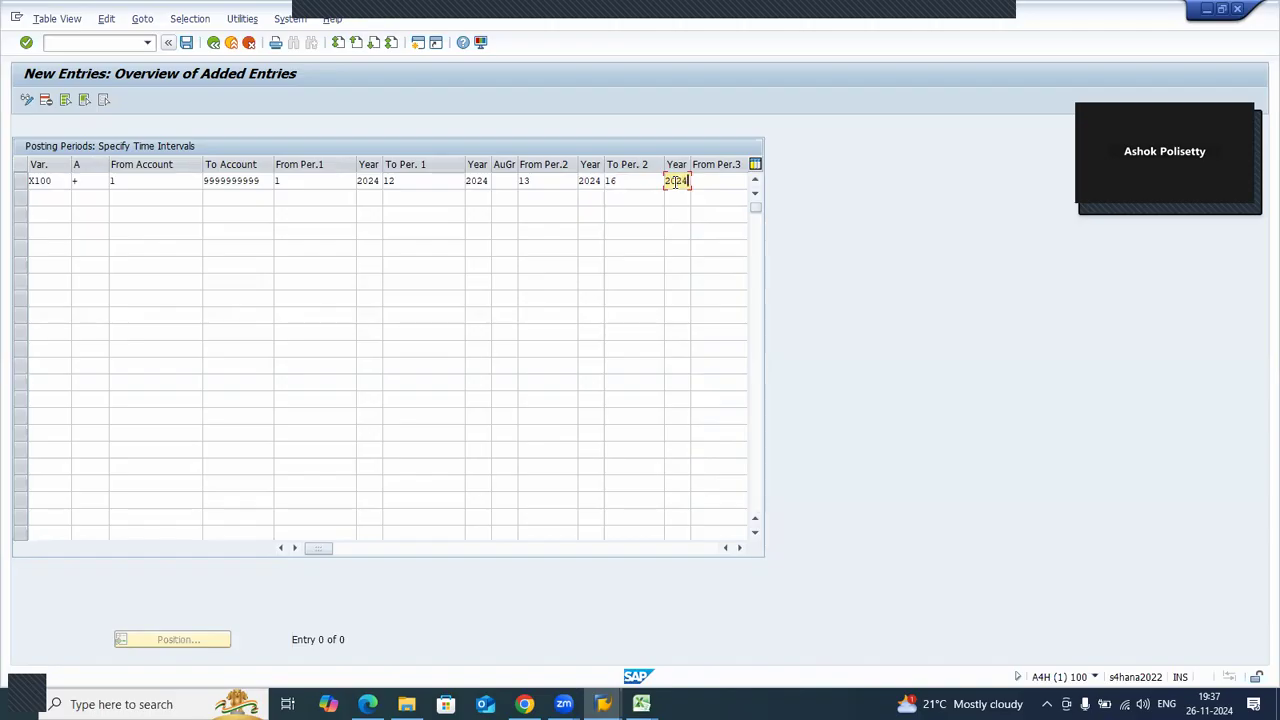
- Examine the From Per.3 and To Per. 3 fields of the X100 entry's third interval
click(739, 548)
click(739, 548)
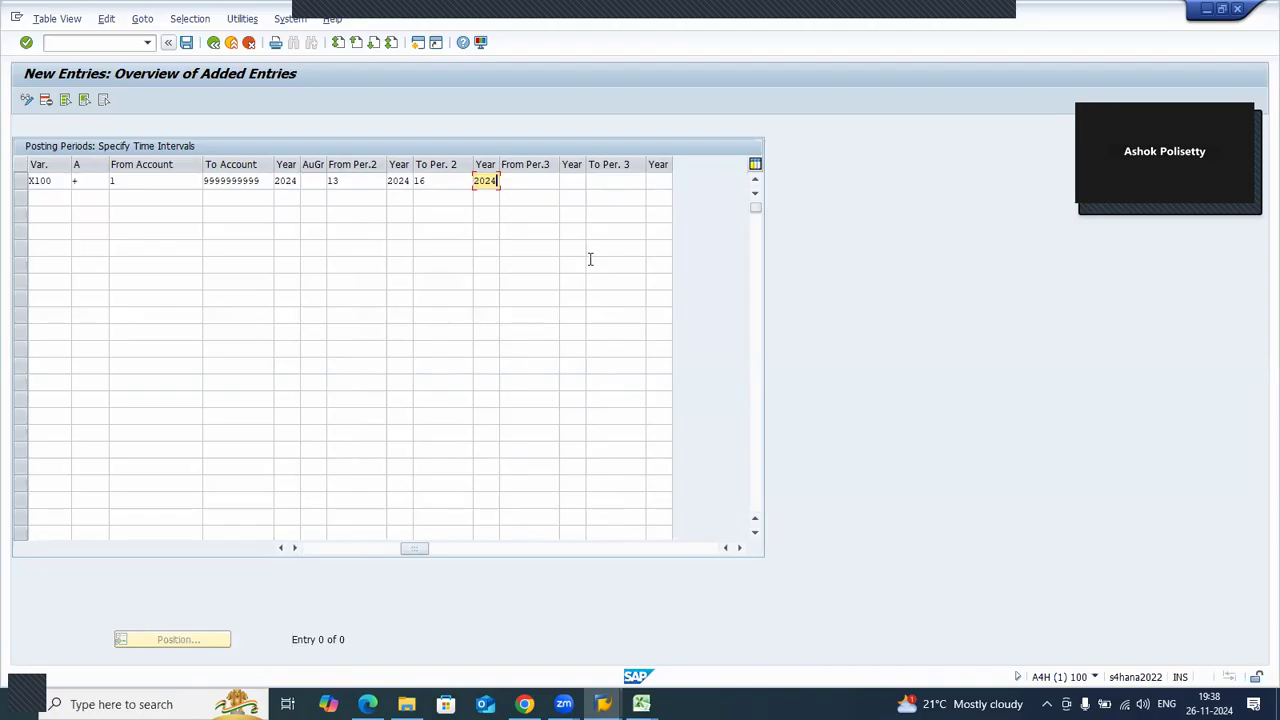
click(532, 180)
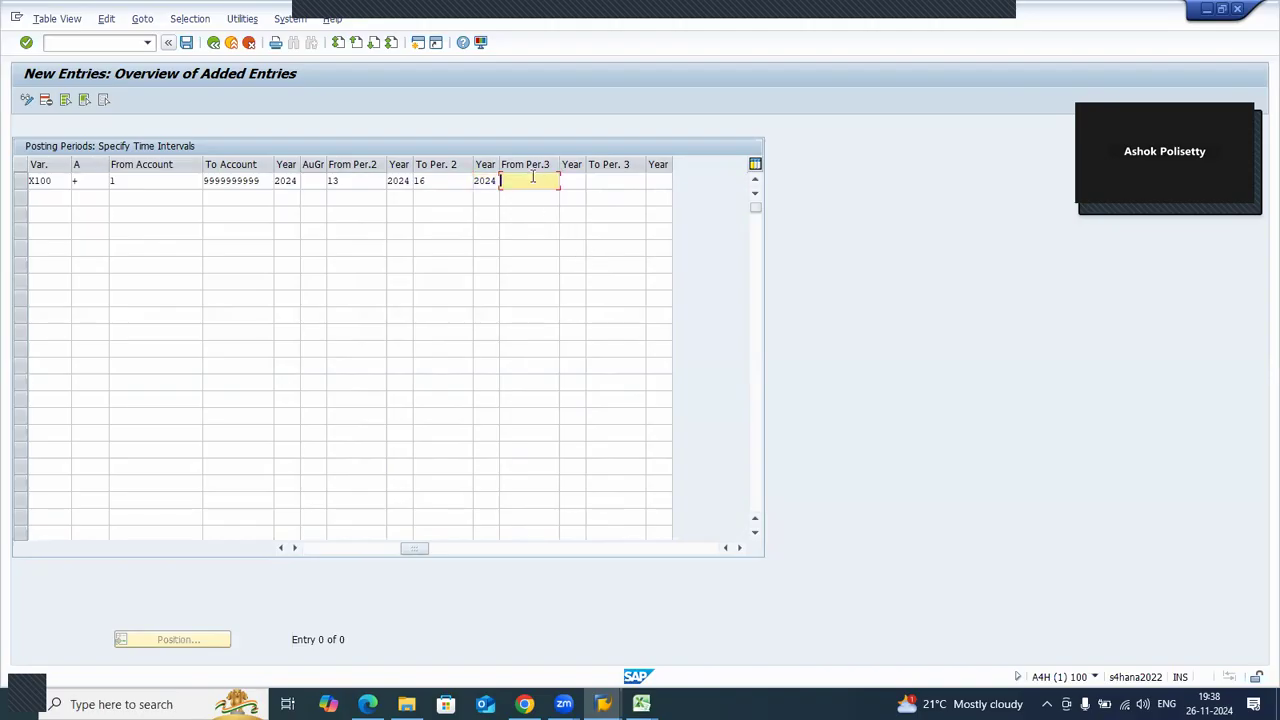
click(601, 180)
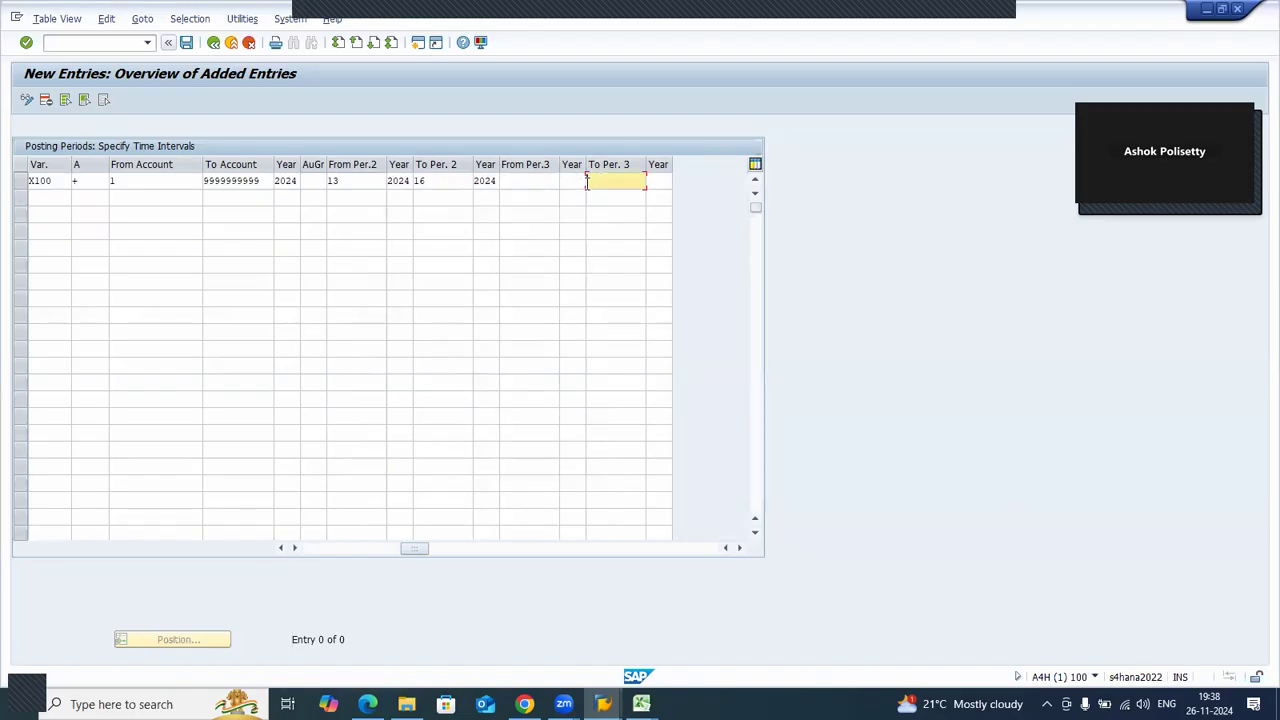
click(537, 180)
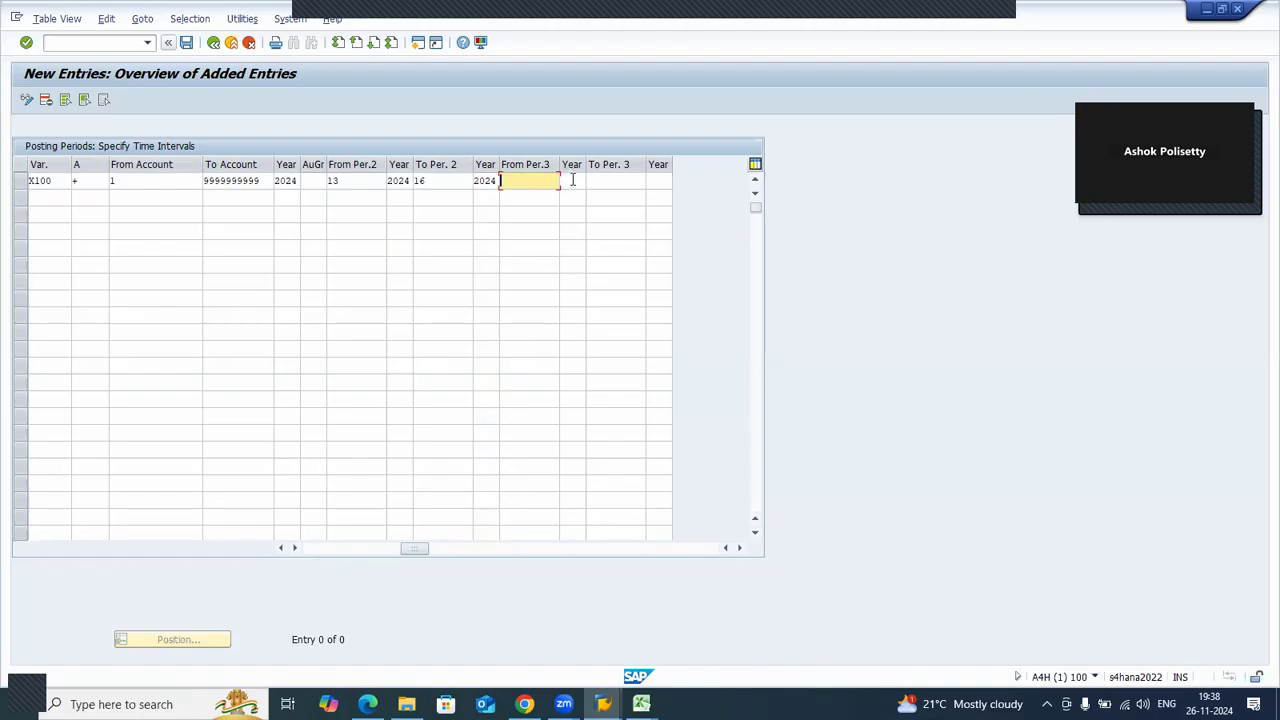
click(592, 179)
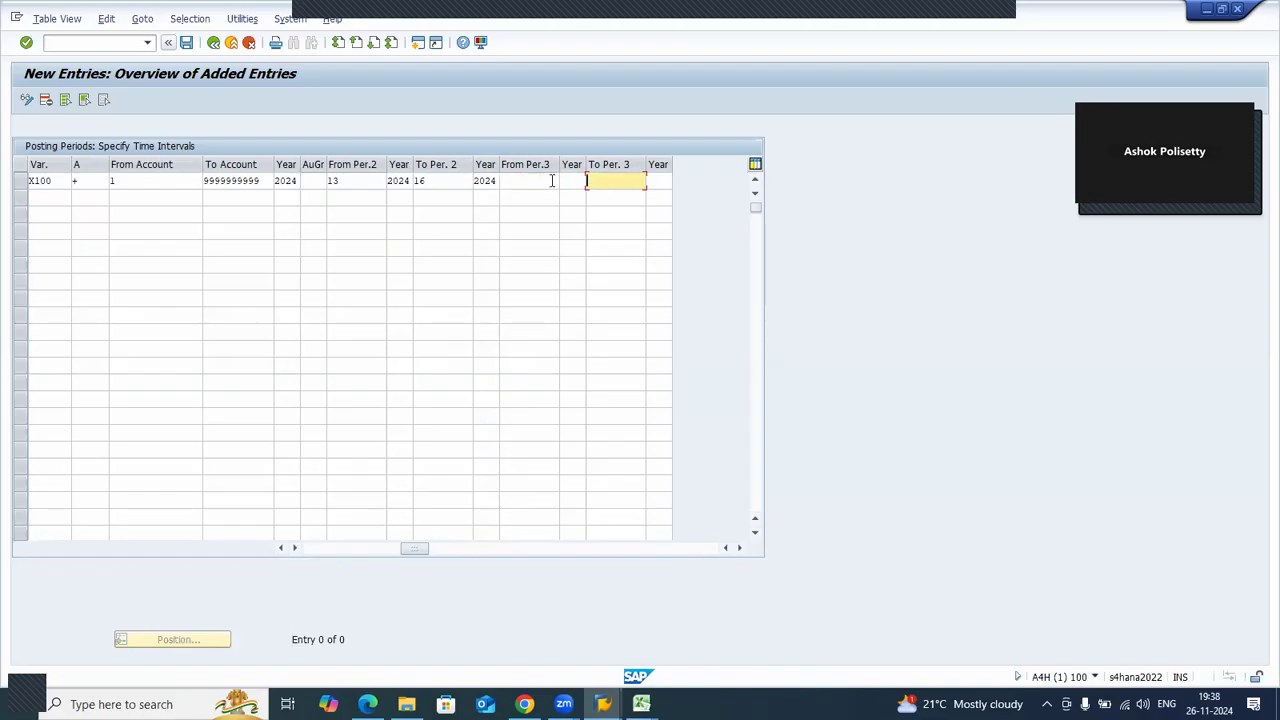
click(550, 181)
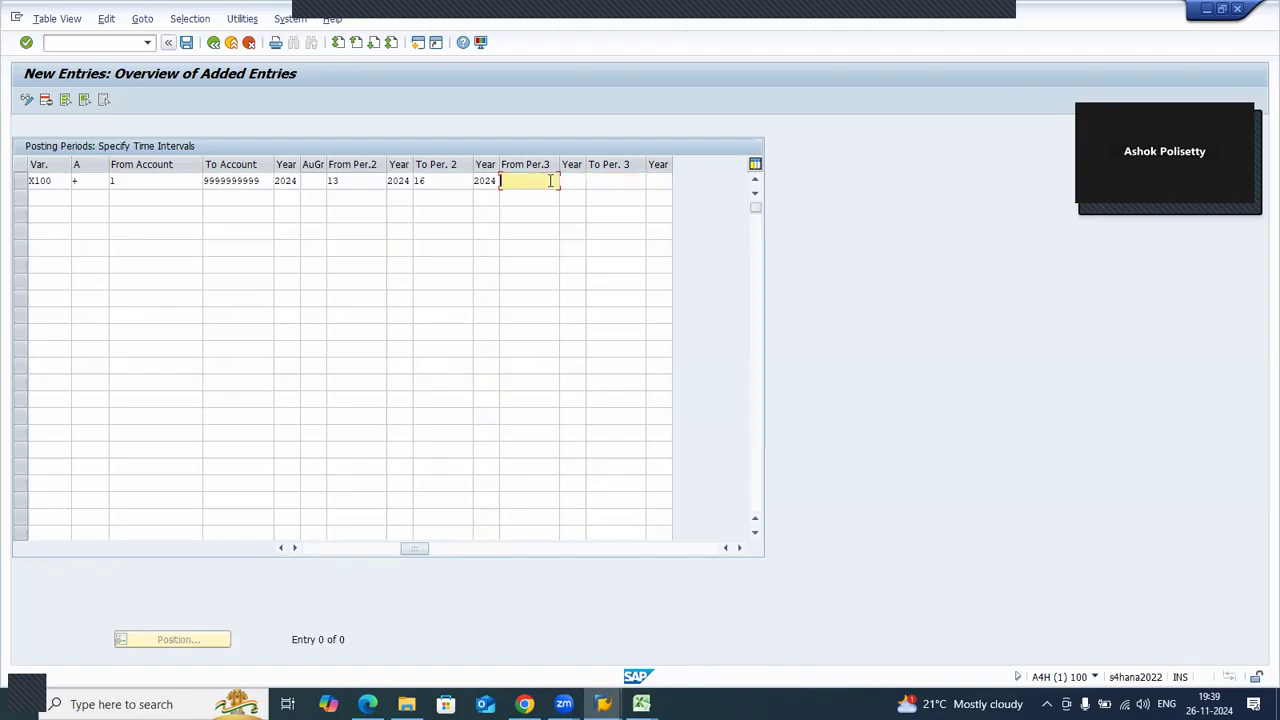
click(612, 181)
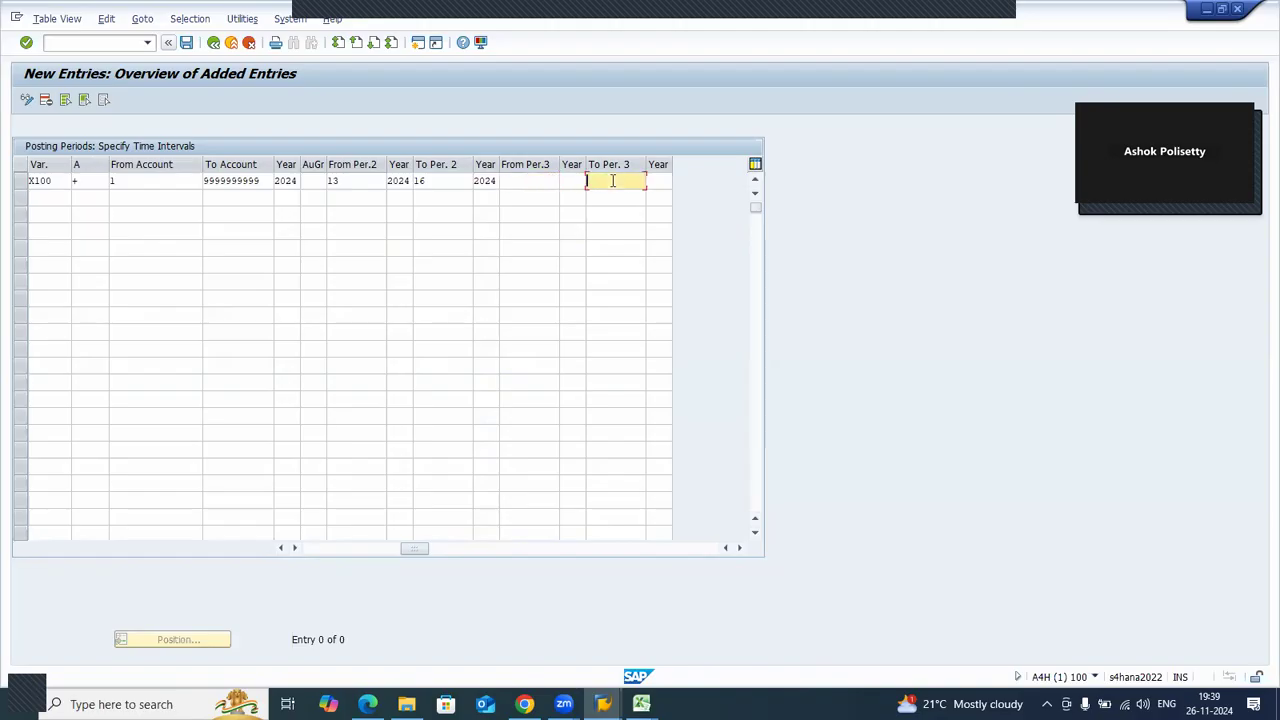
click(538, 181)
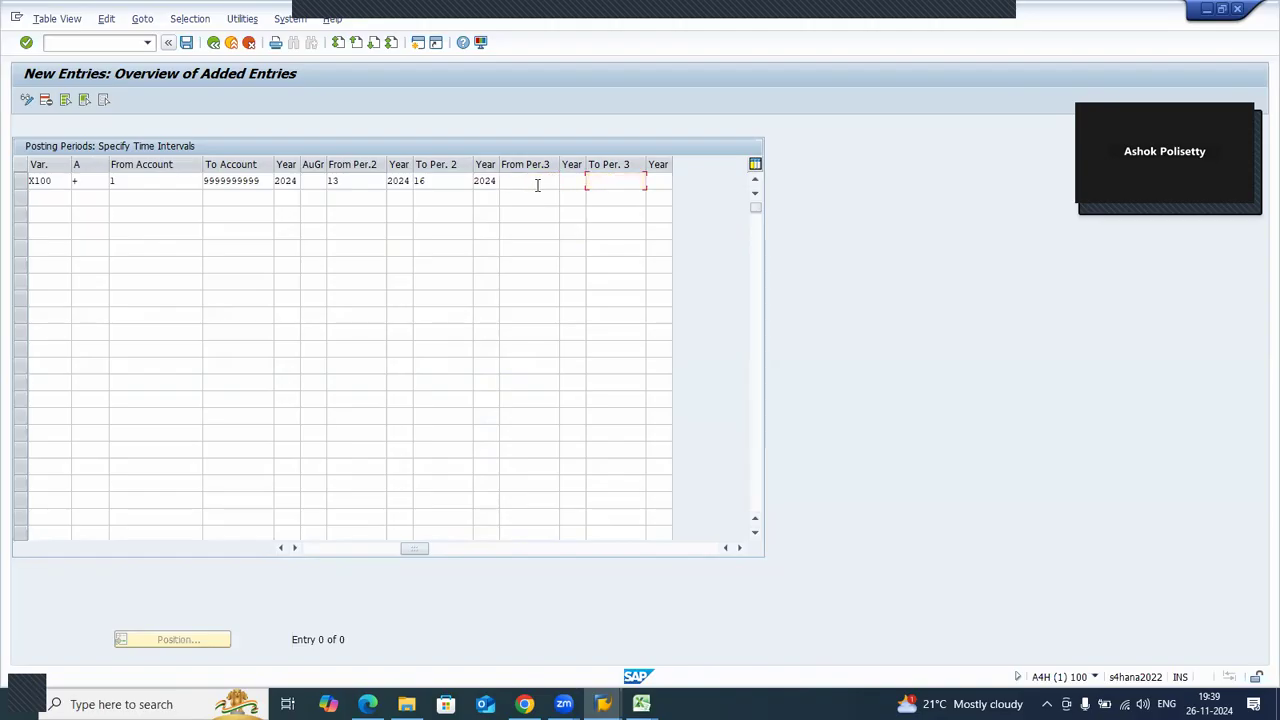
click(286, 181)
- Set the third interval of the X100 entry from period 1 of 2024 to period 16 of 2024
click(539, 178)
text(1)
key(Tab)
text(2024)
click(521, 181)
click(604, 181)
text(16)
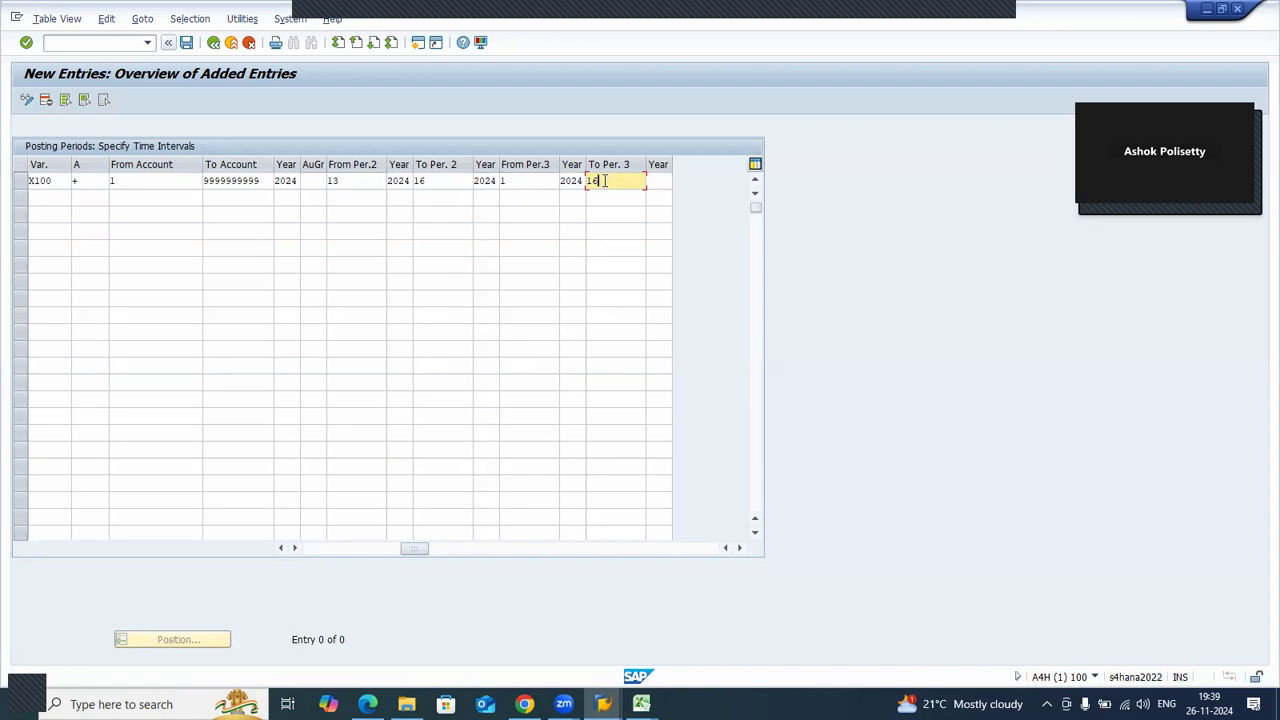
click(650, 181)
text(2024)
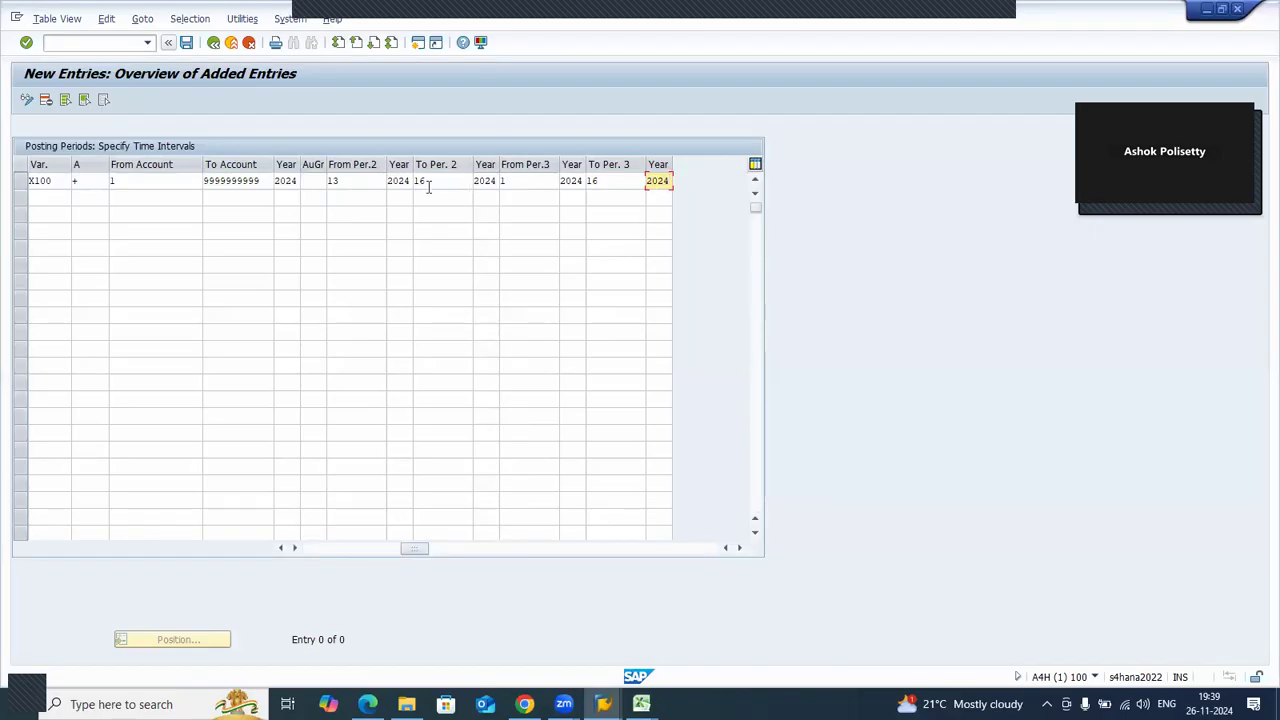
- Review the X100 entry's variant, account type and account range
click(47, 197)
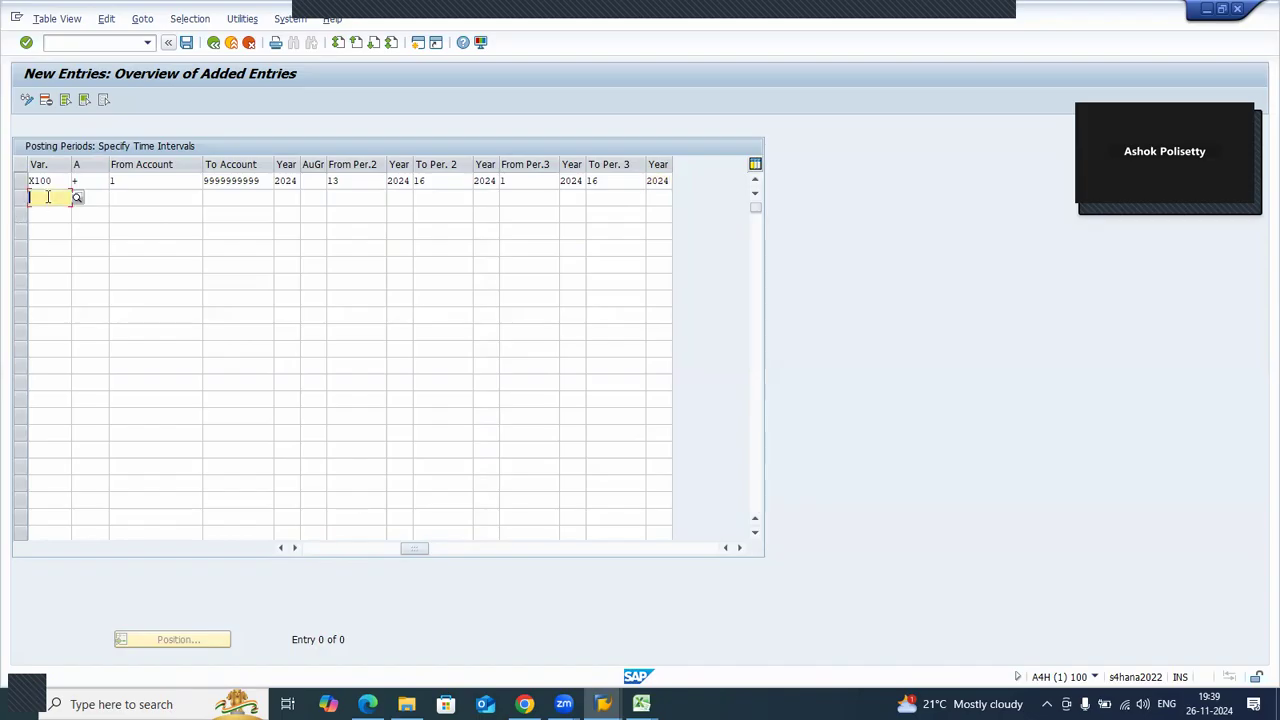
click(62, 181)
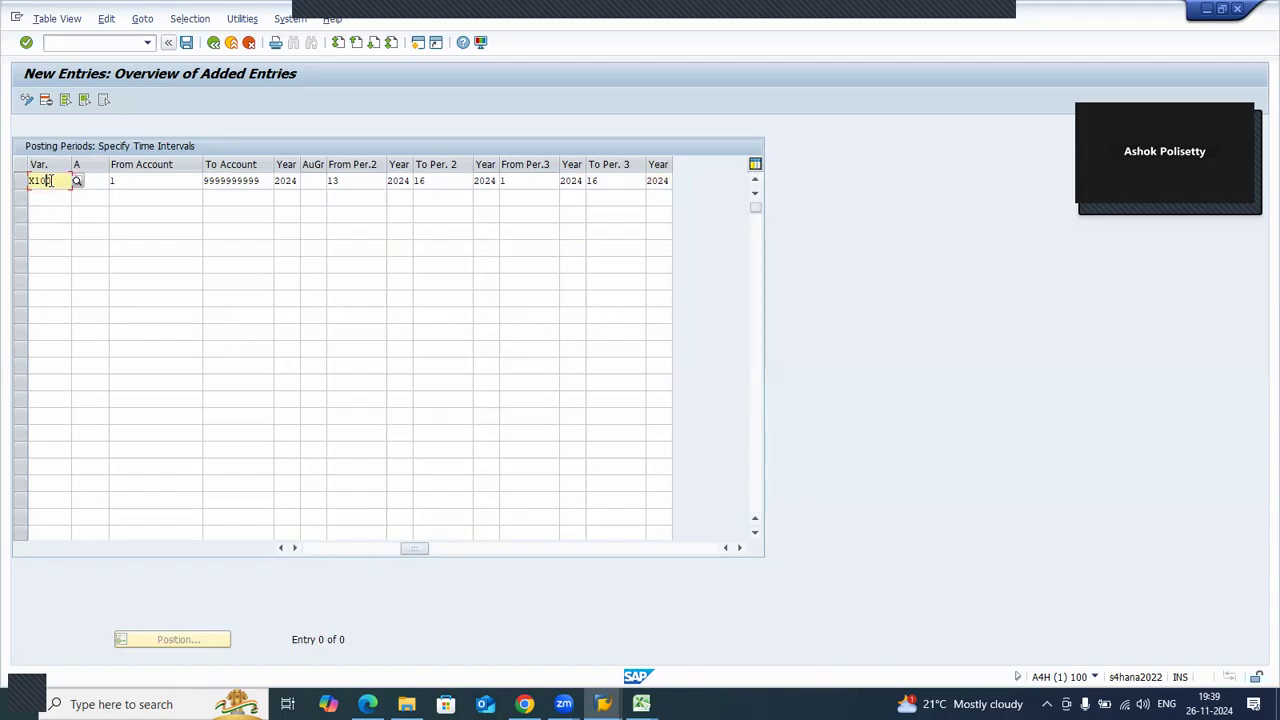
click(88, 180)
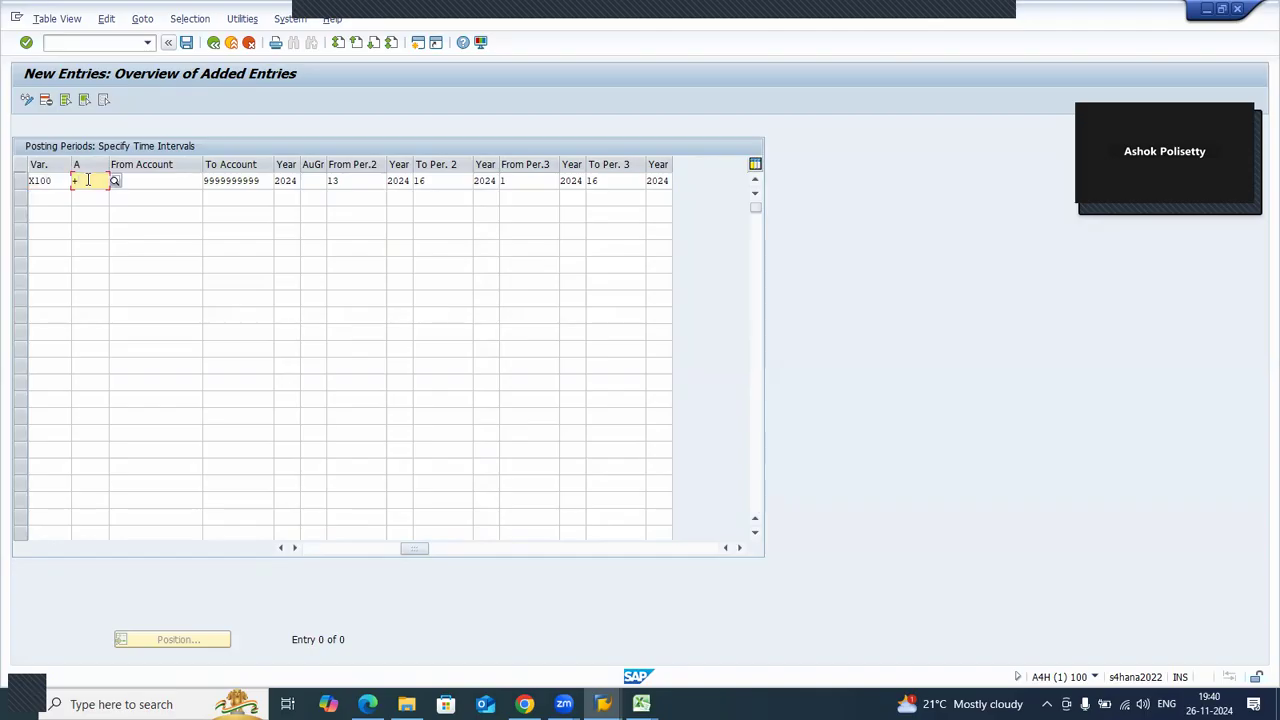
click(145, 180)
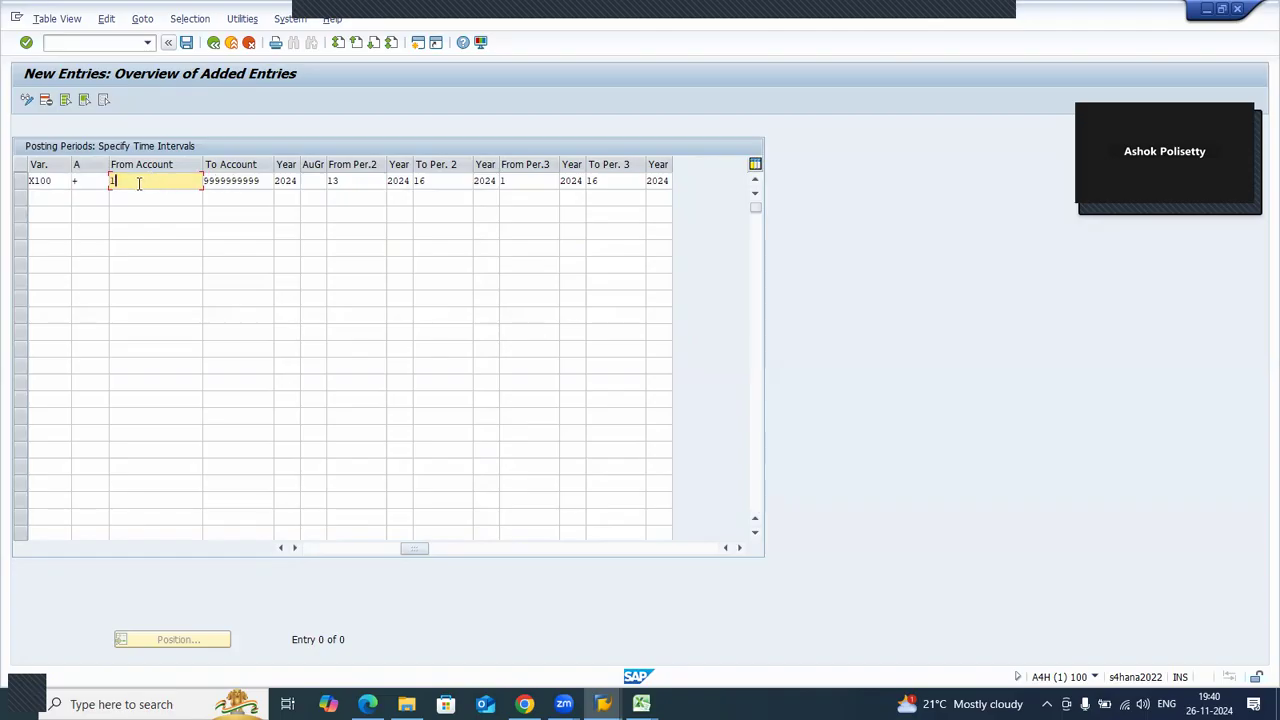
click(265, 180)
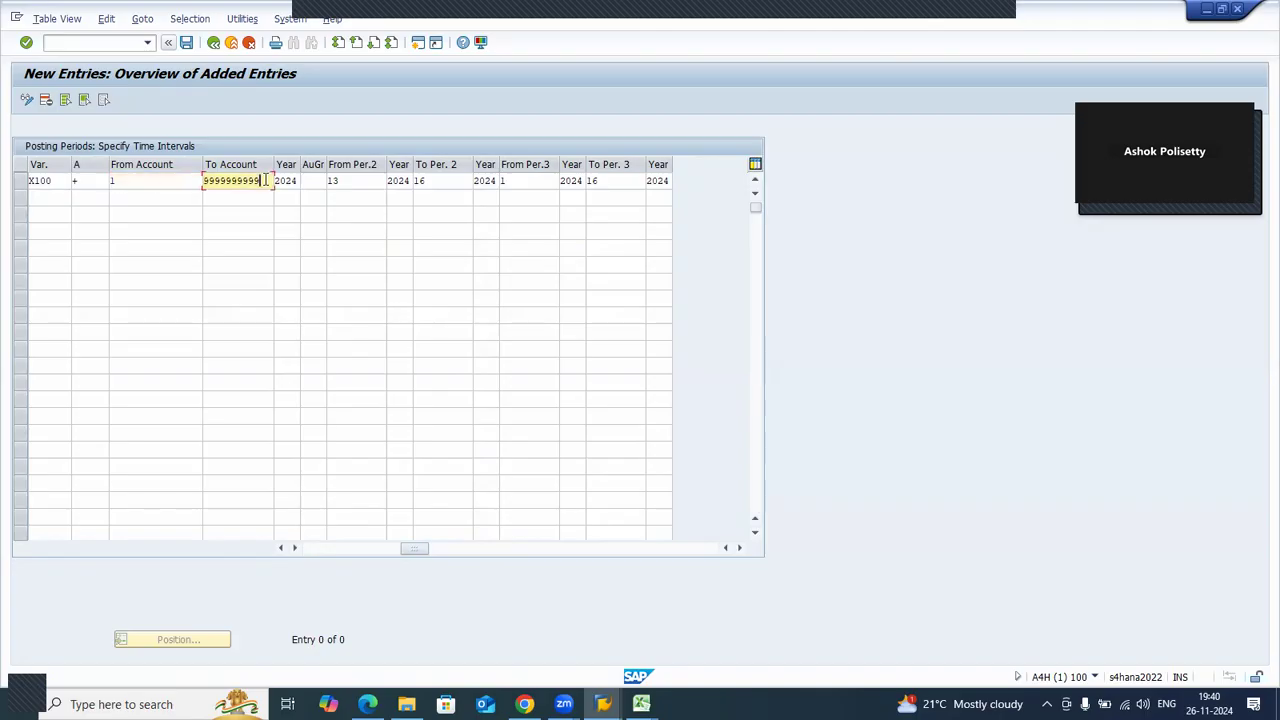
click(296, 180)
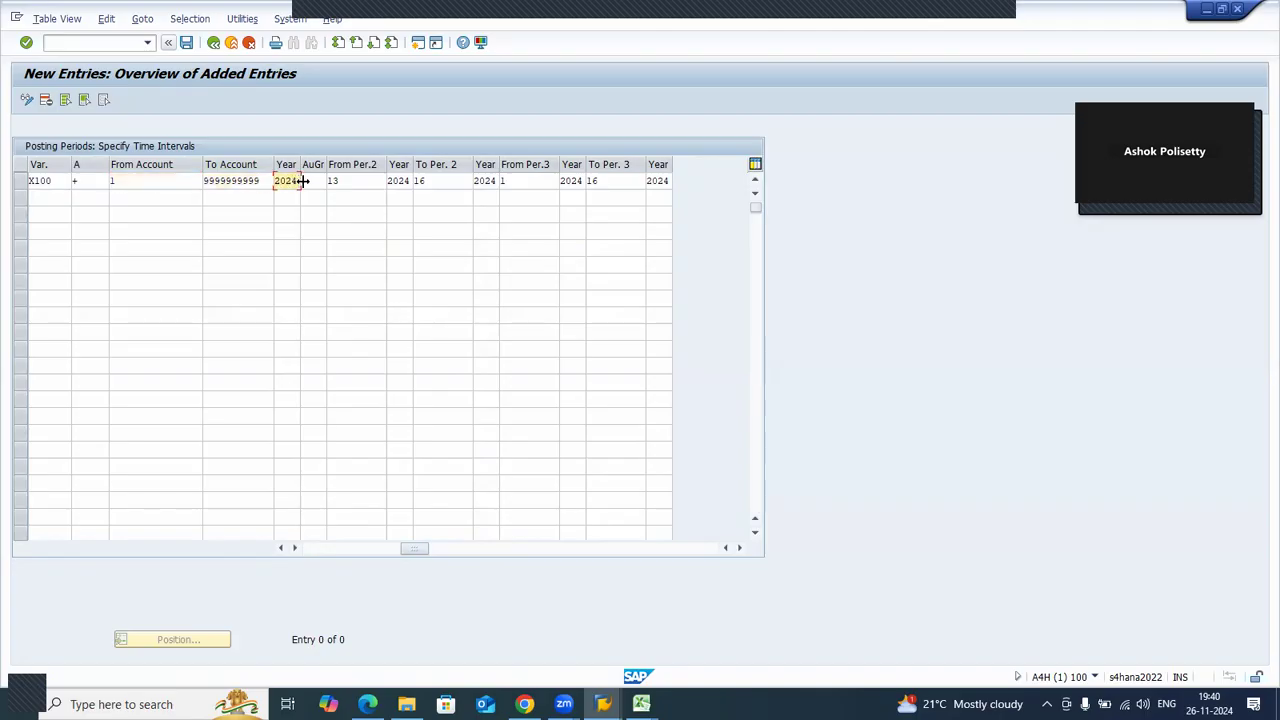
- Review the period limits of the X100 entry's first and second intervals
click(347, 208)
click(312, 549)
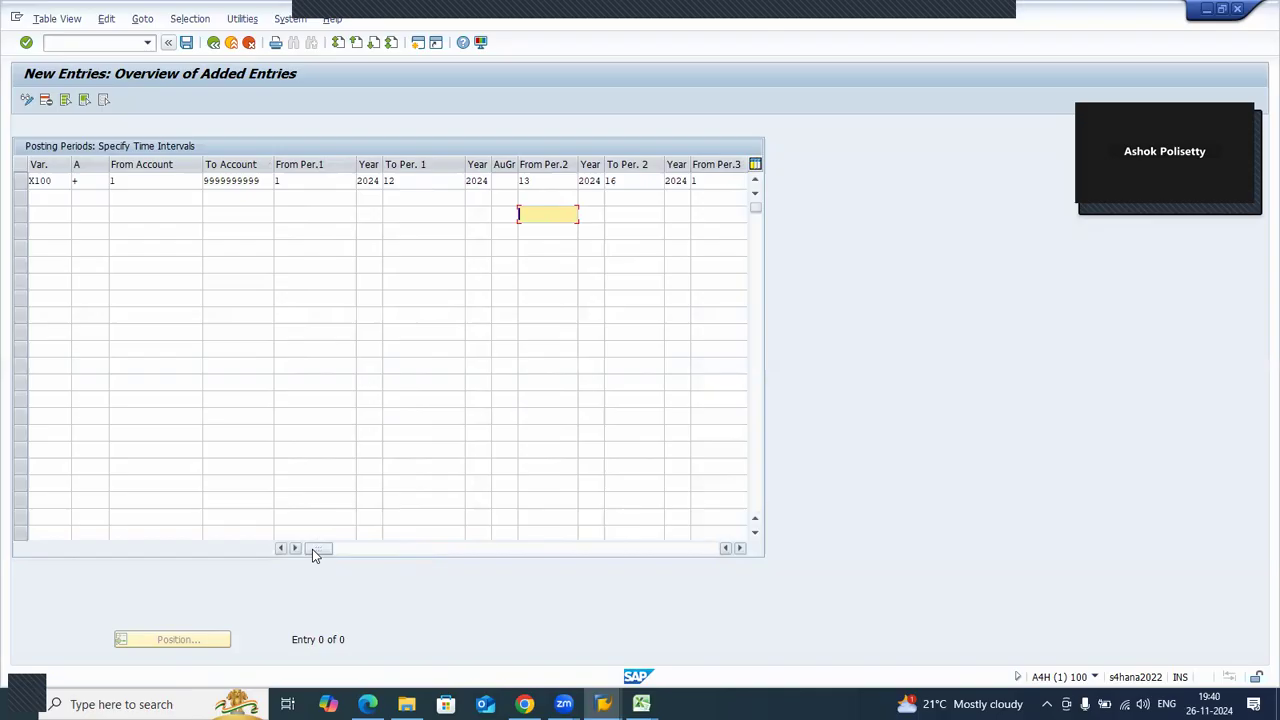
click(296, 183)
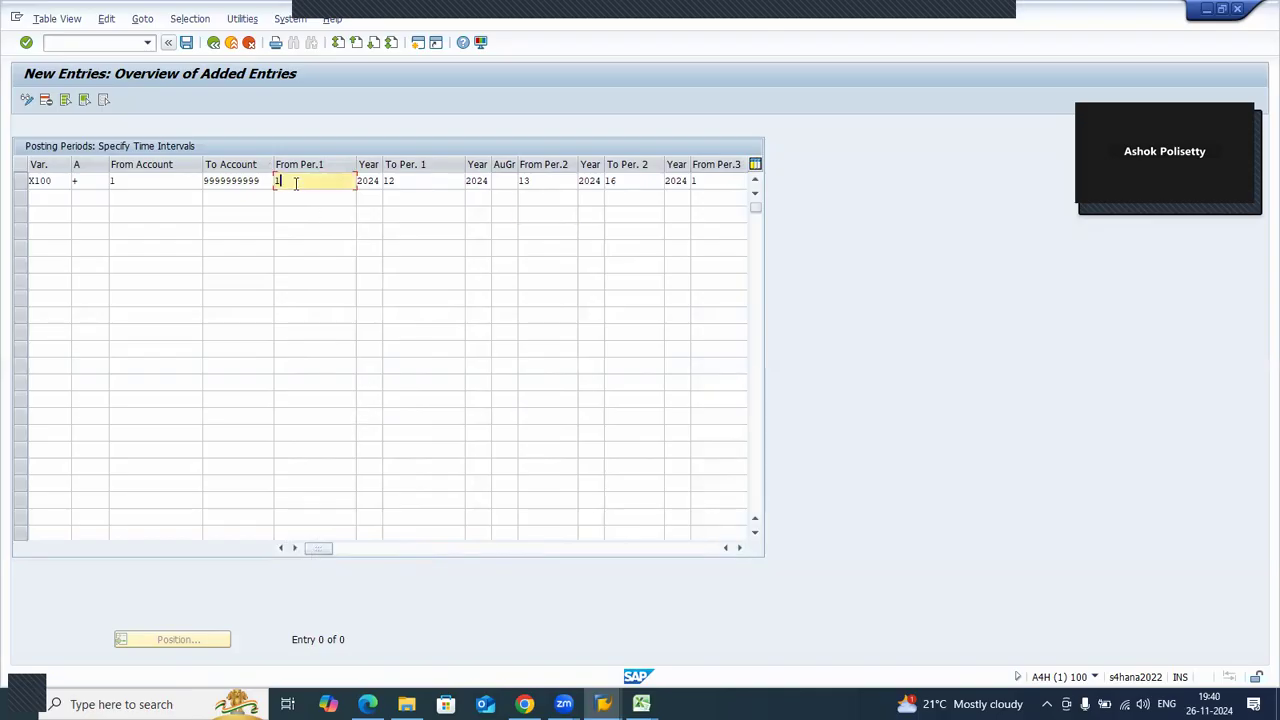
click(398, 180)
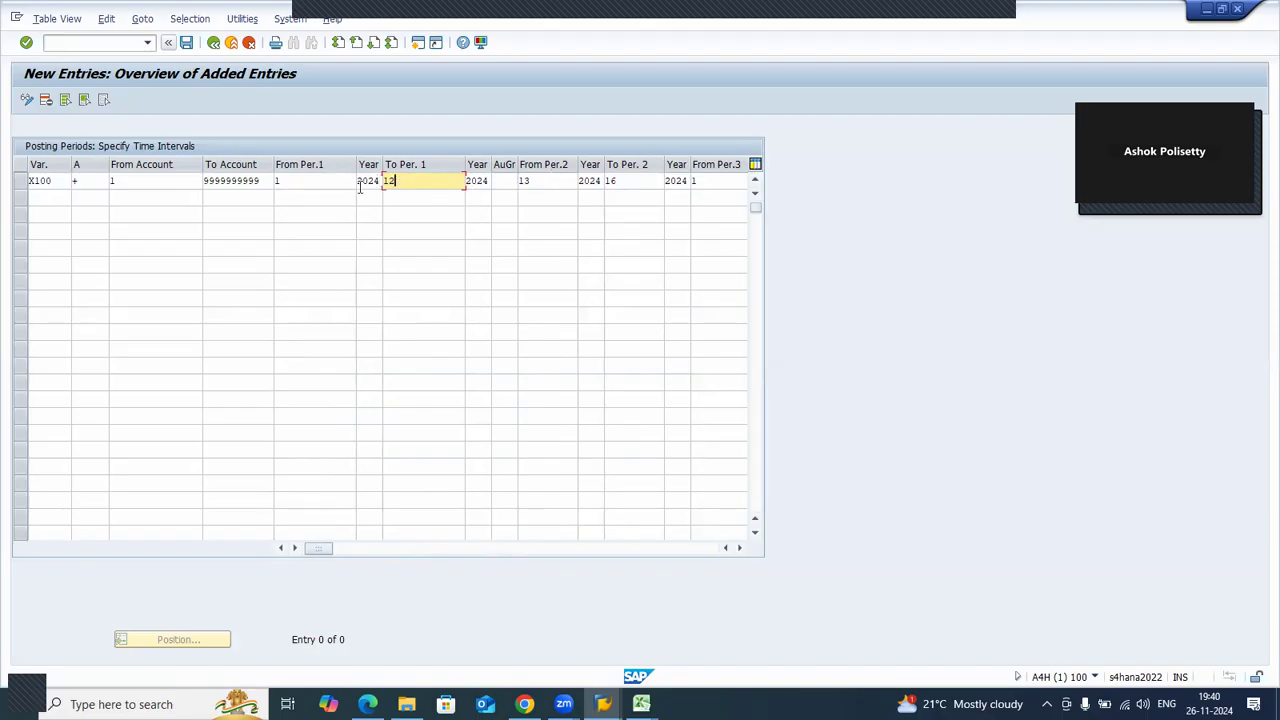
click(322, 180)
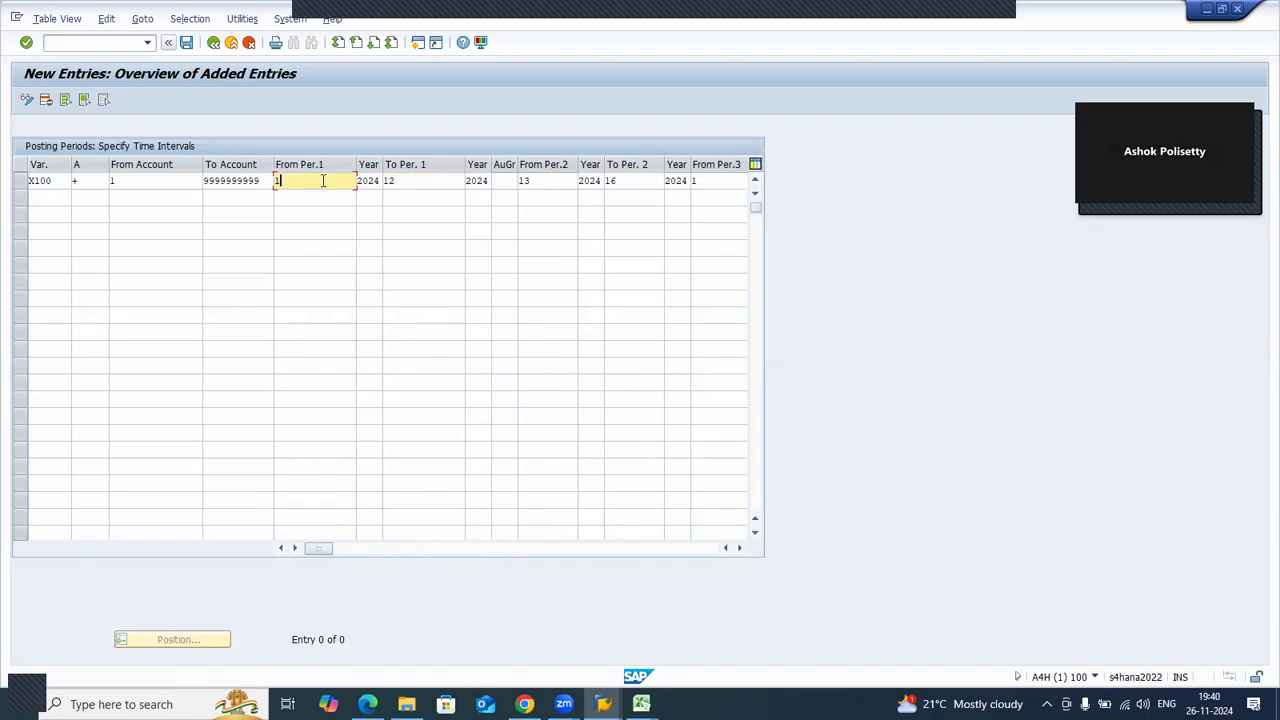
click(399, 180)
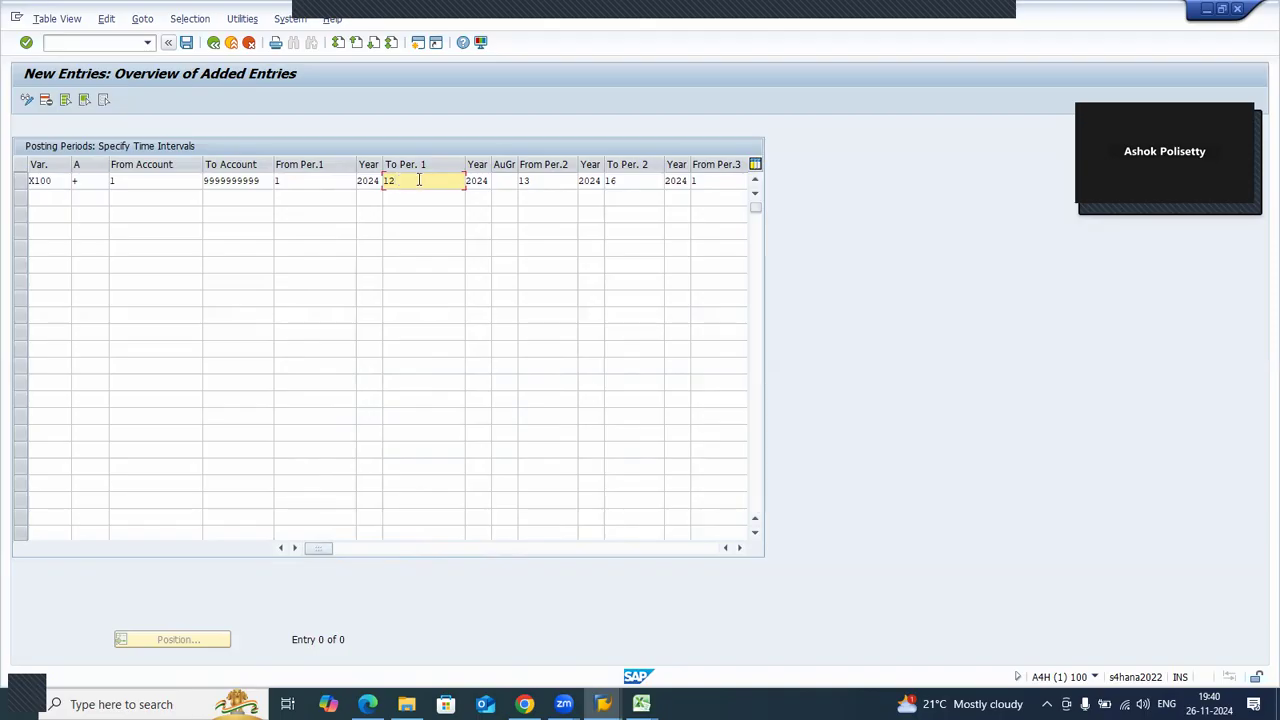
click(527, 180)
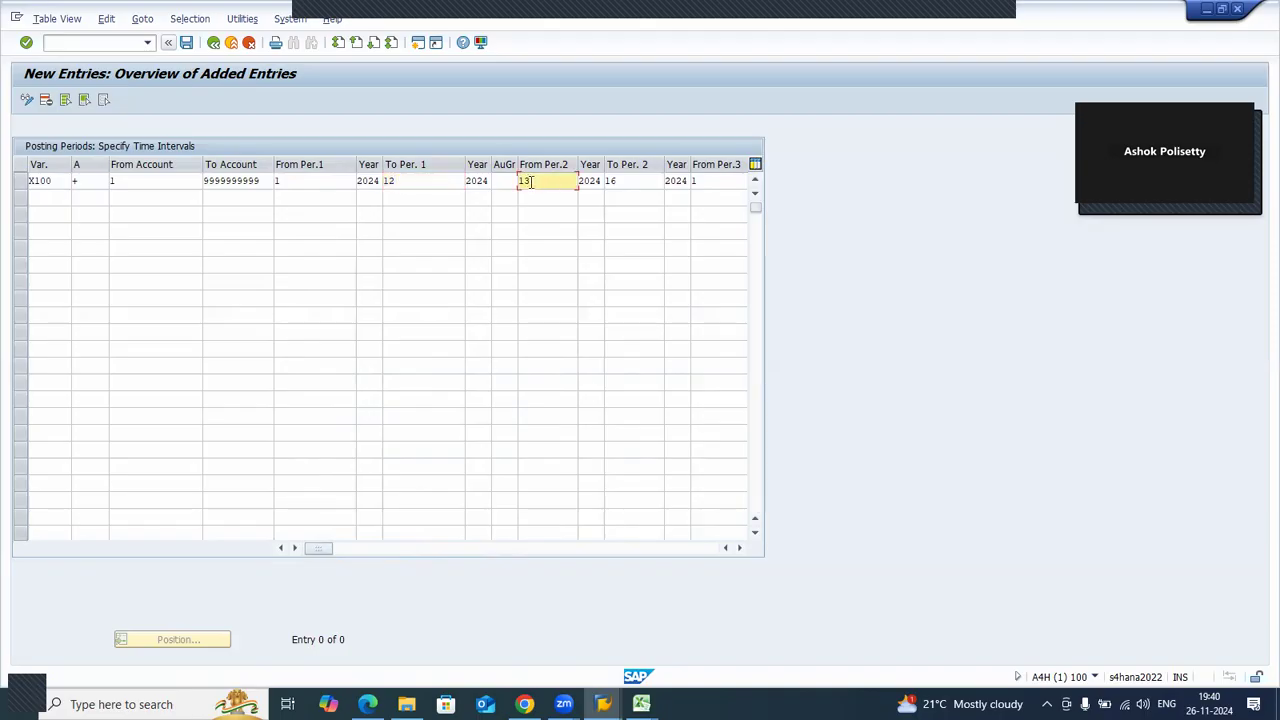
click(618, 182)
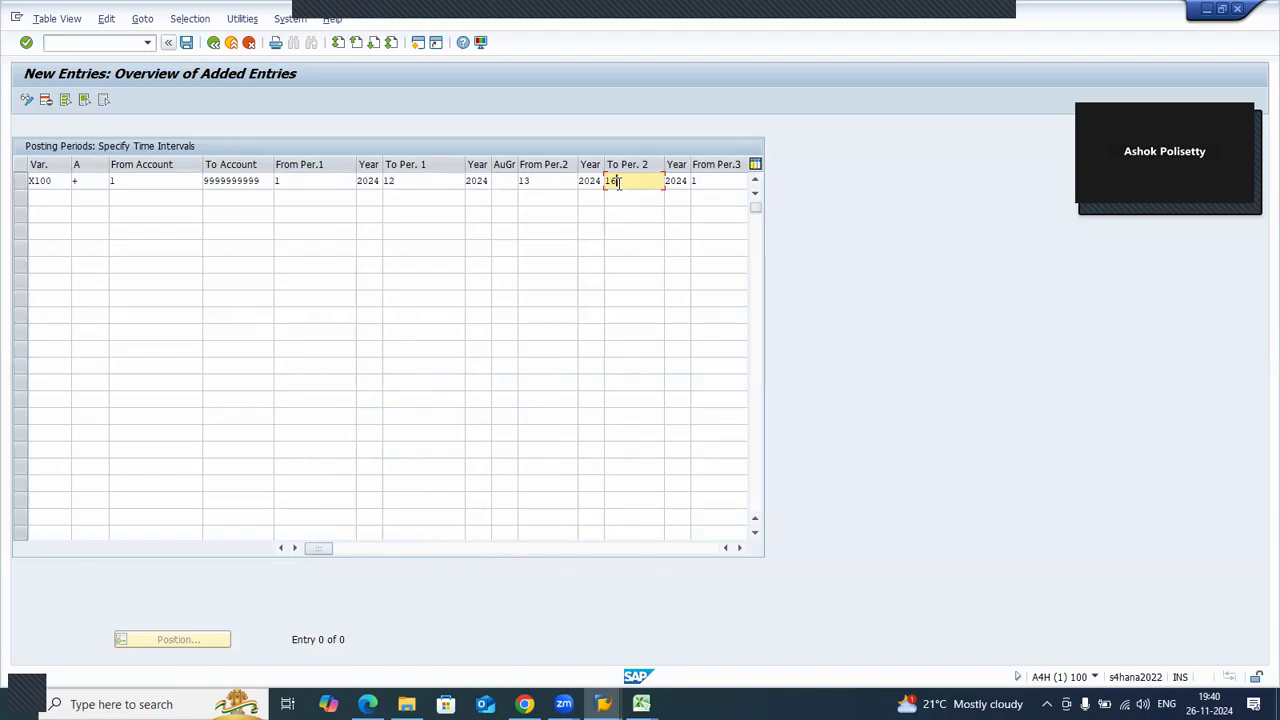
- Review the starting and ending periods of the X100 entry's third interval
click(738, 549)
click(738, 549)
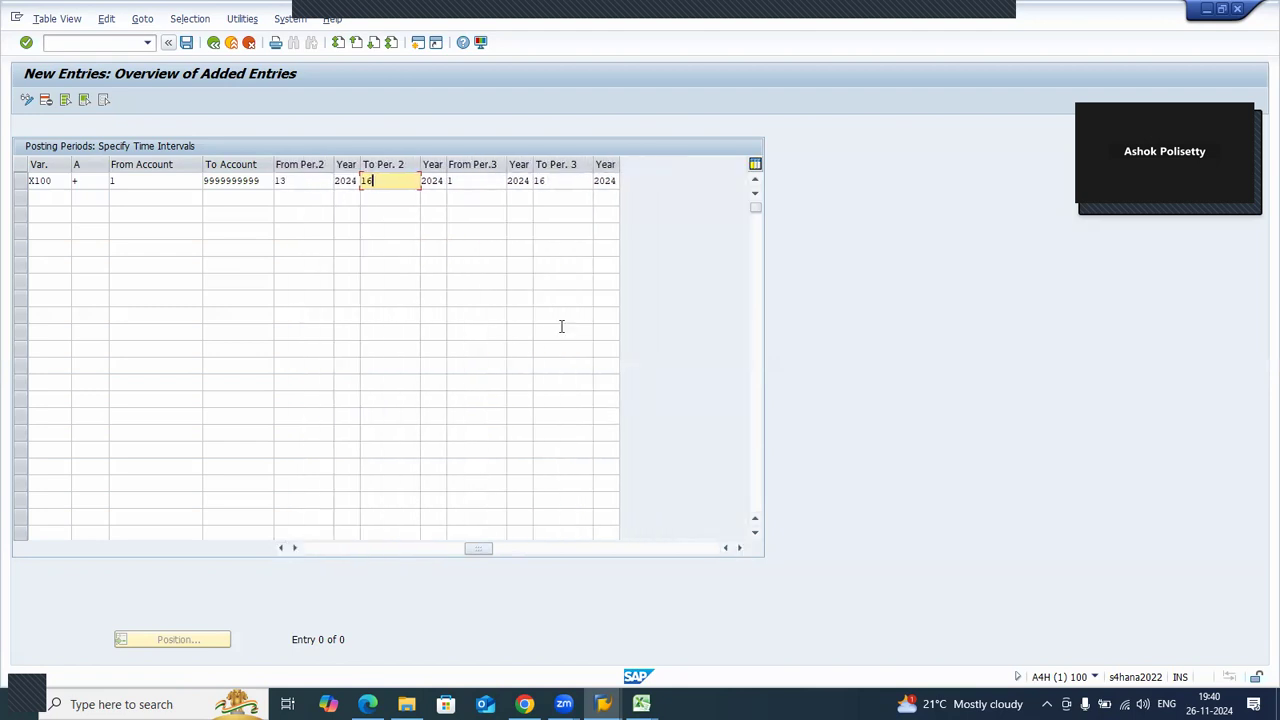
click(458, 180)
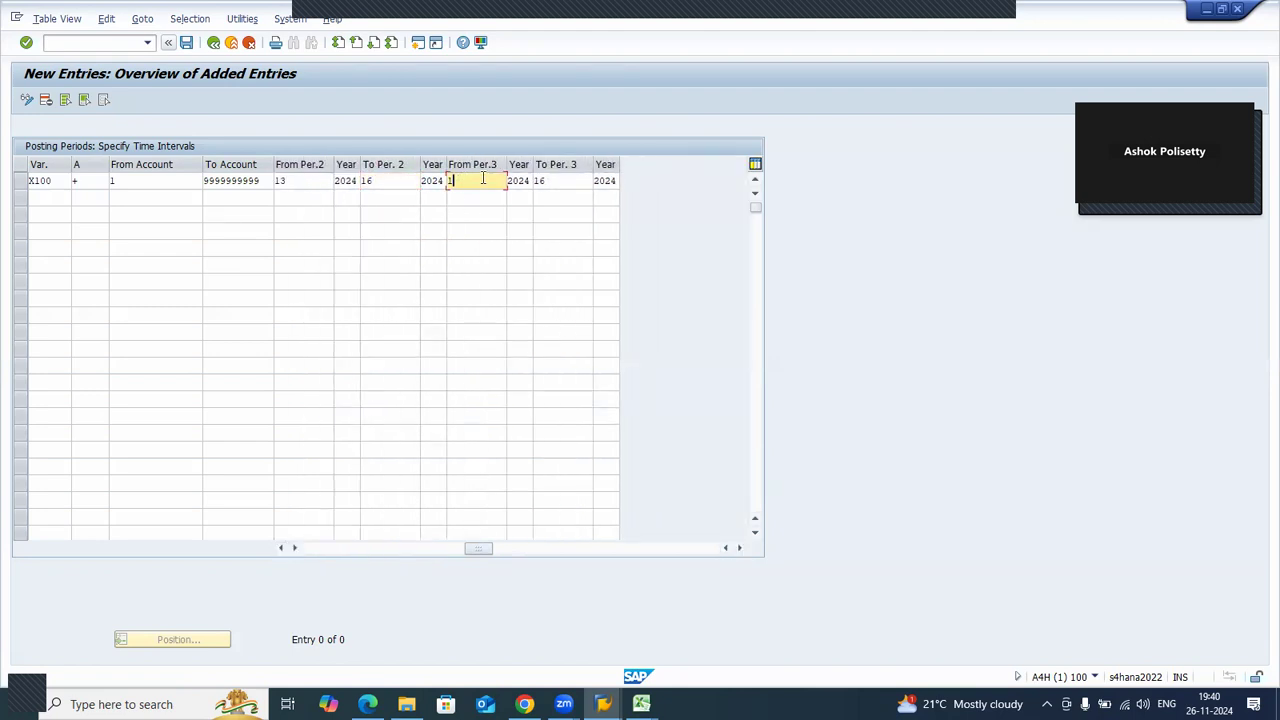
click(549, 186)
click(486, 180)
click(551, 180)
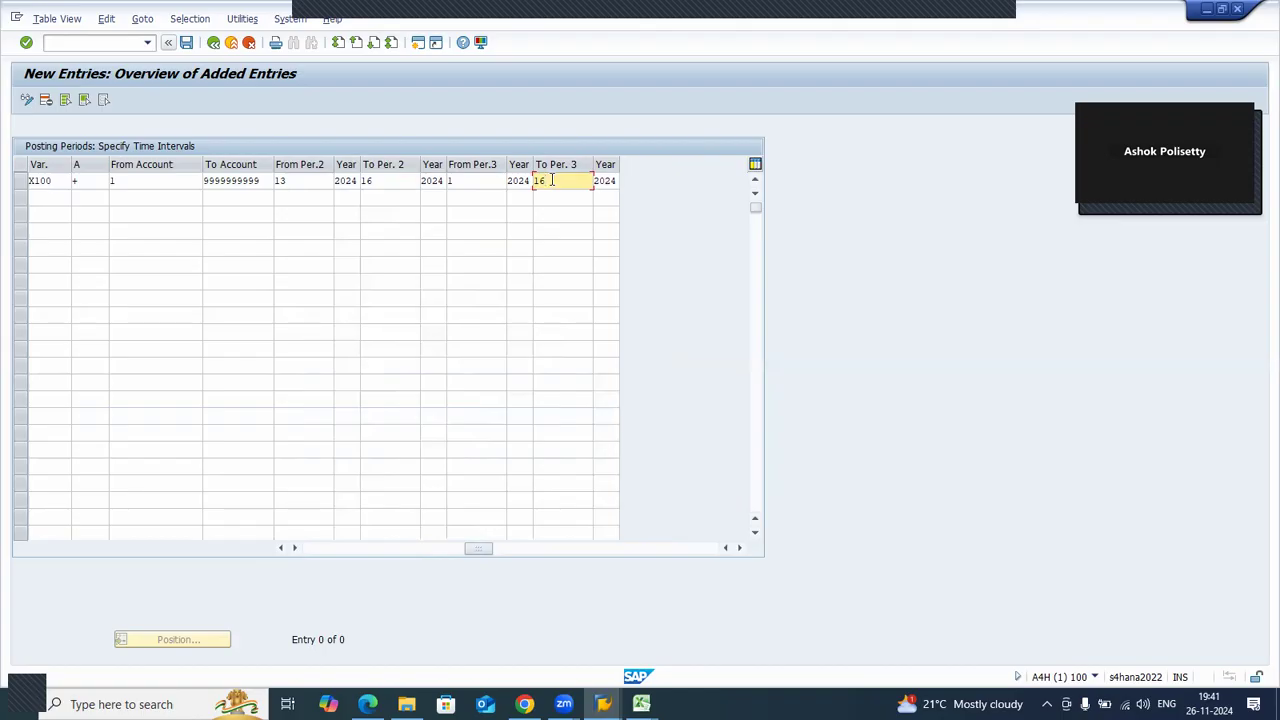
click(491, 180)
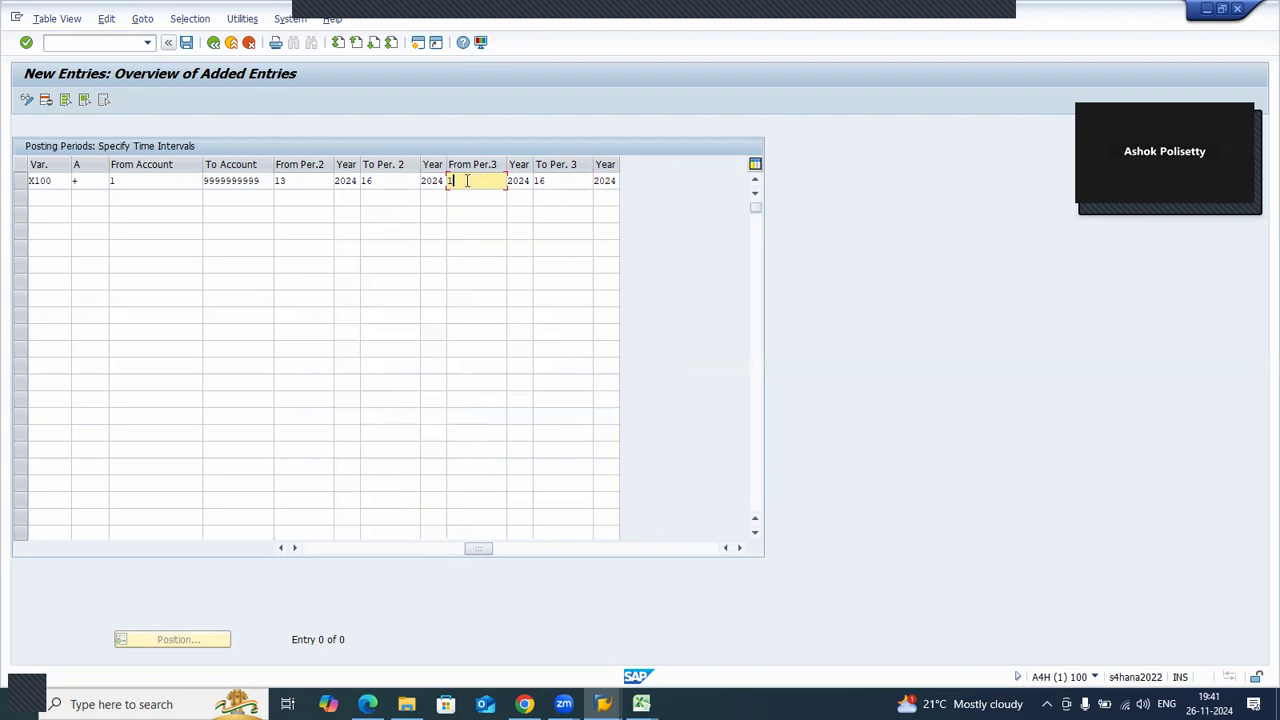
click(555, 181)
click(453, 181)
click(549, 181)
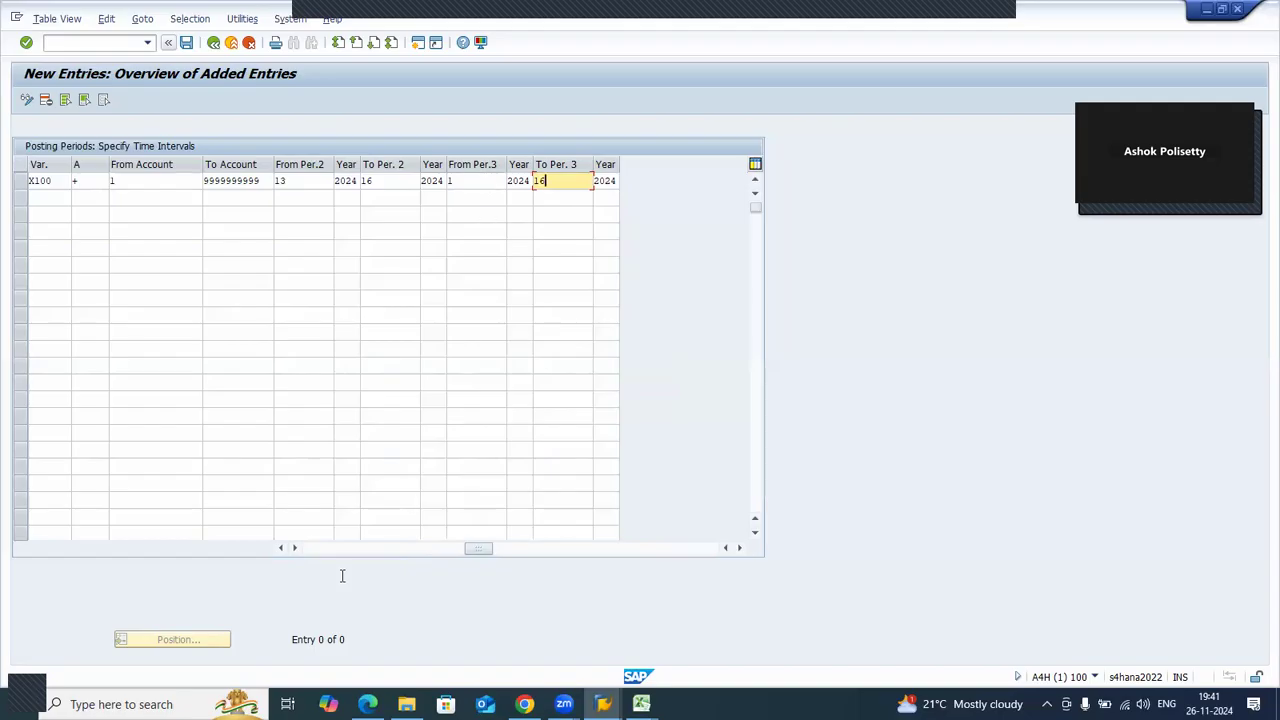
- Check the X100 entry's first interval and set its starting period to 11
click(321, 547)
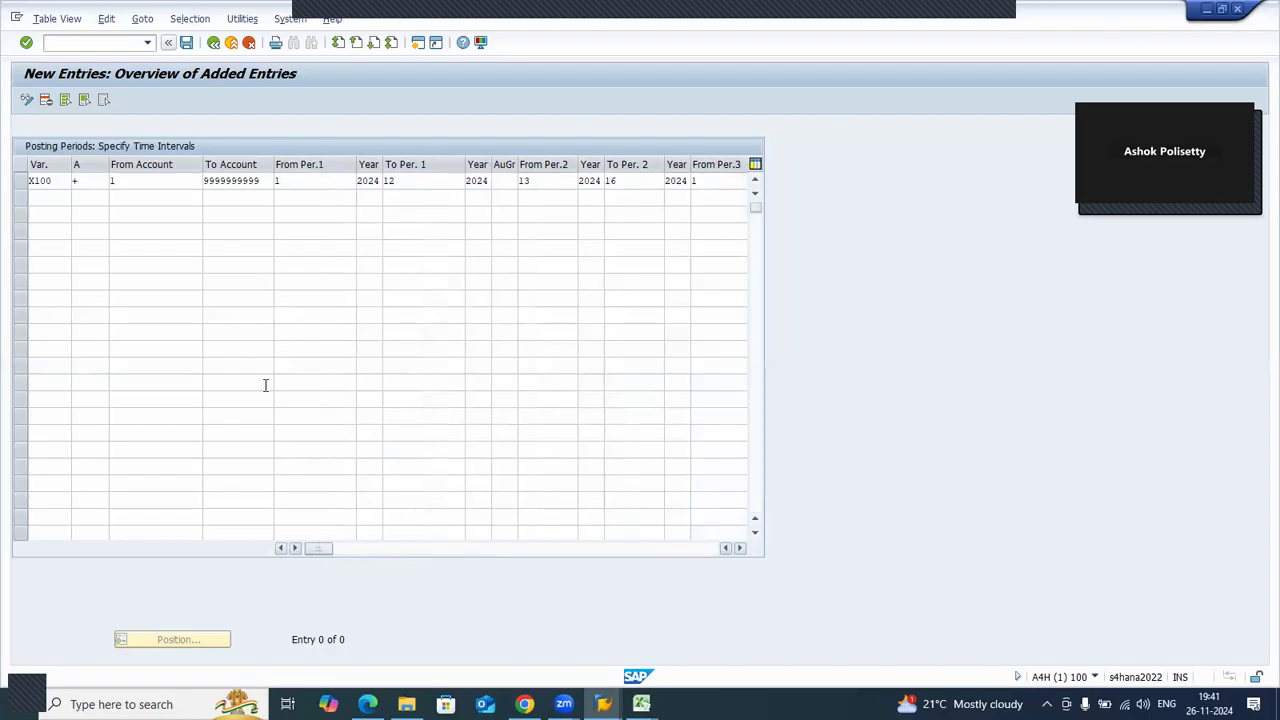
click(298, 179)
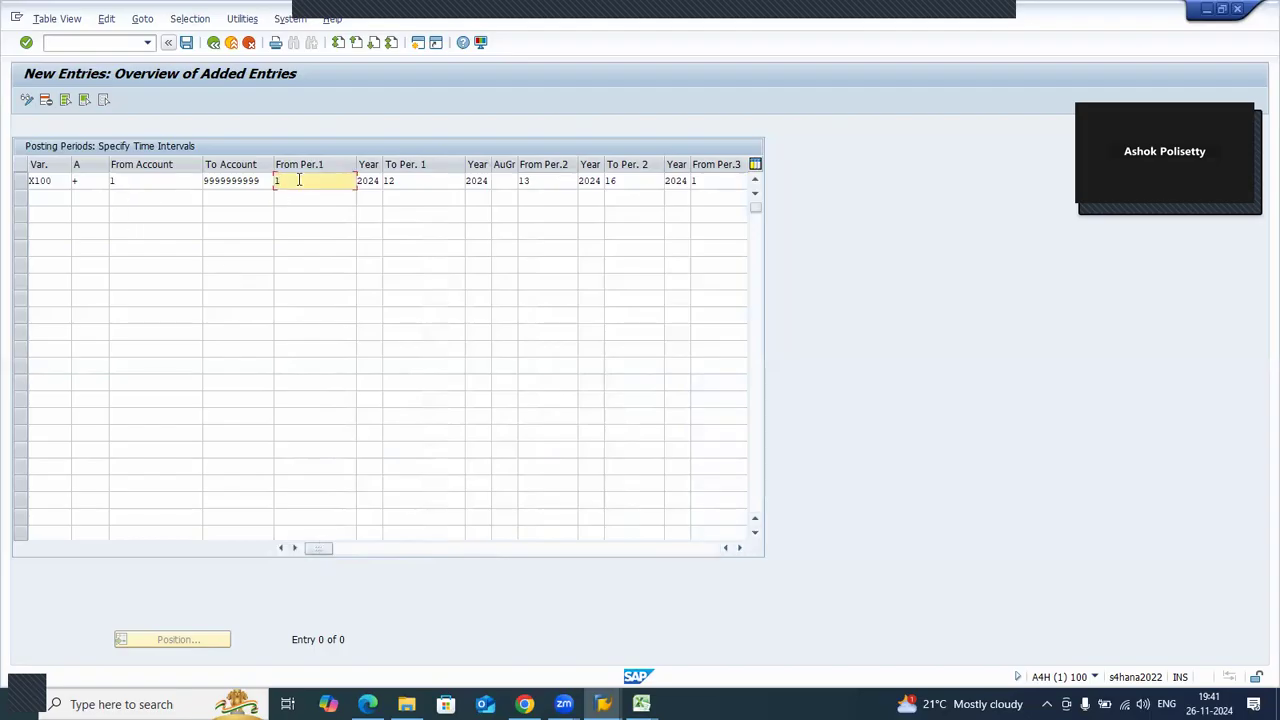
click(405, 183)
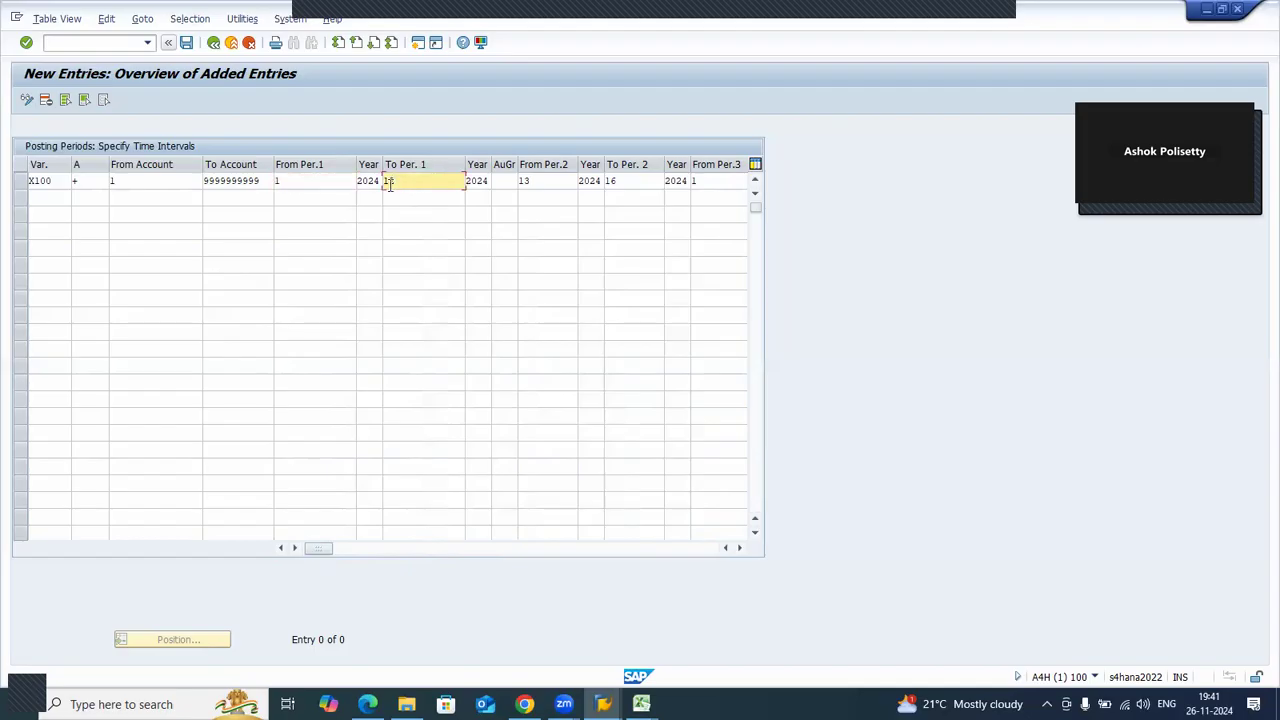
click(309, 182)
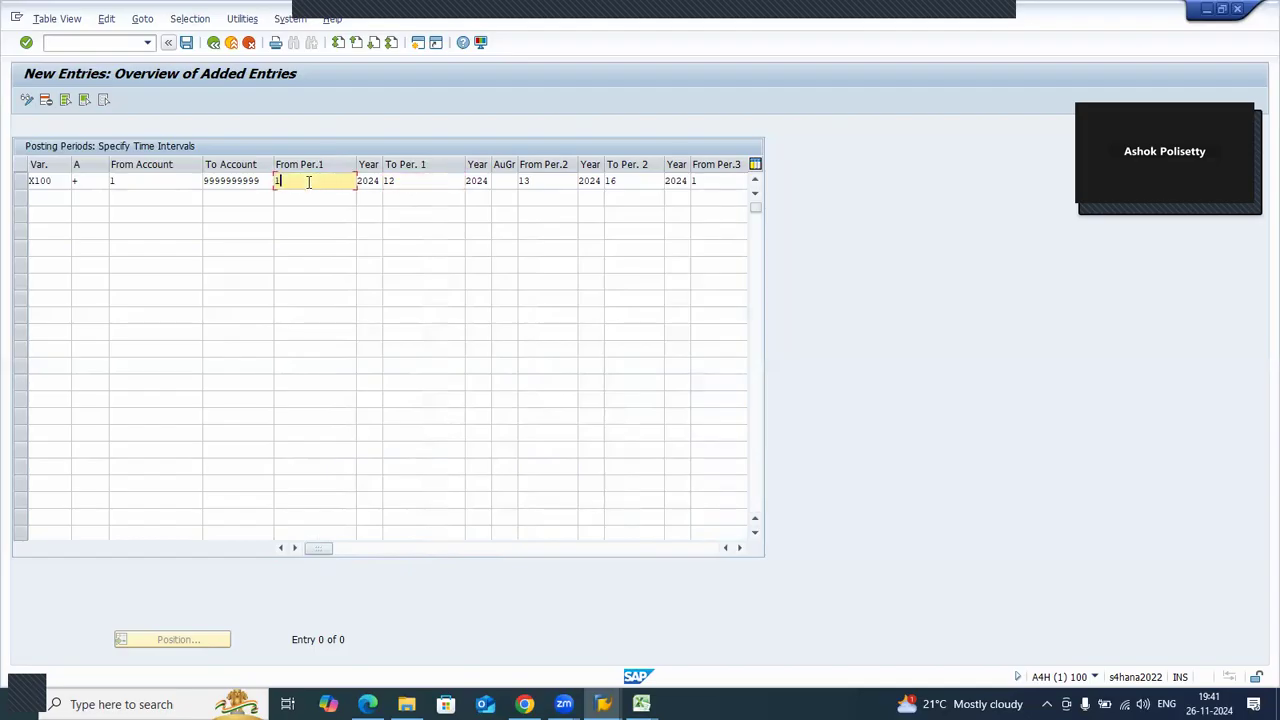
click(403, 182)
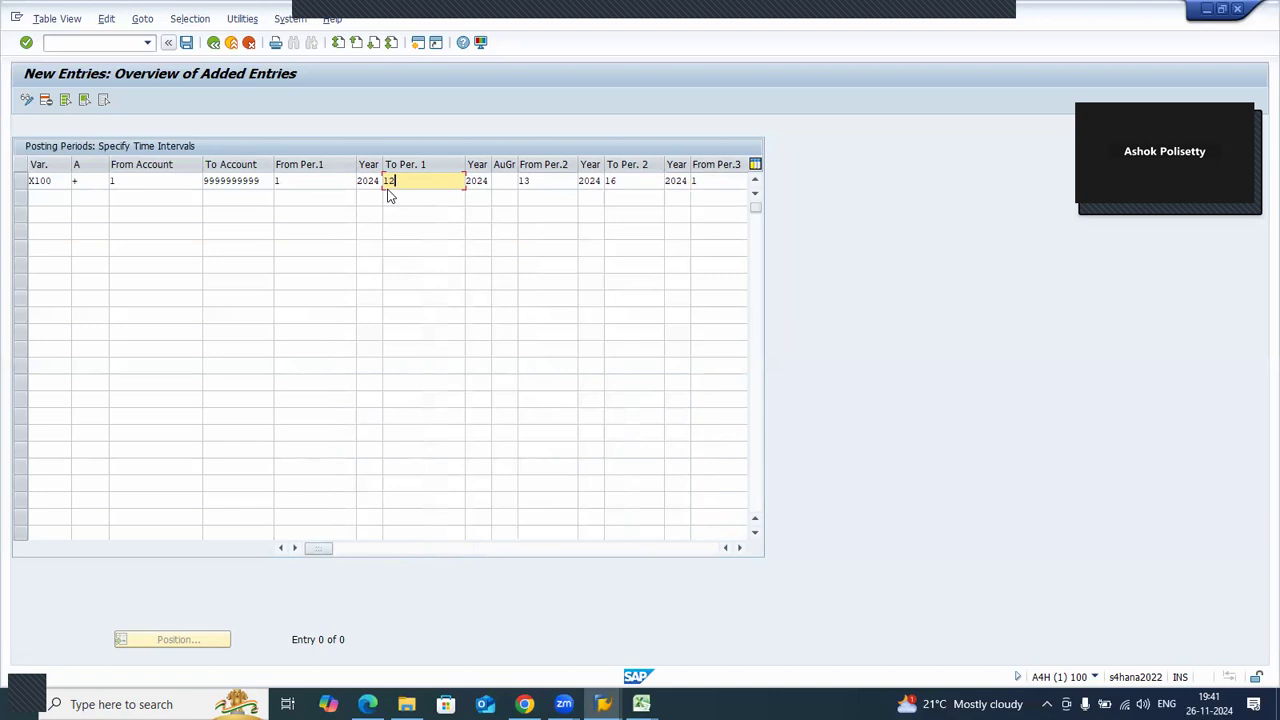
click(327, 180)
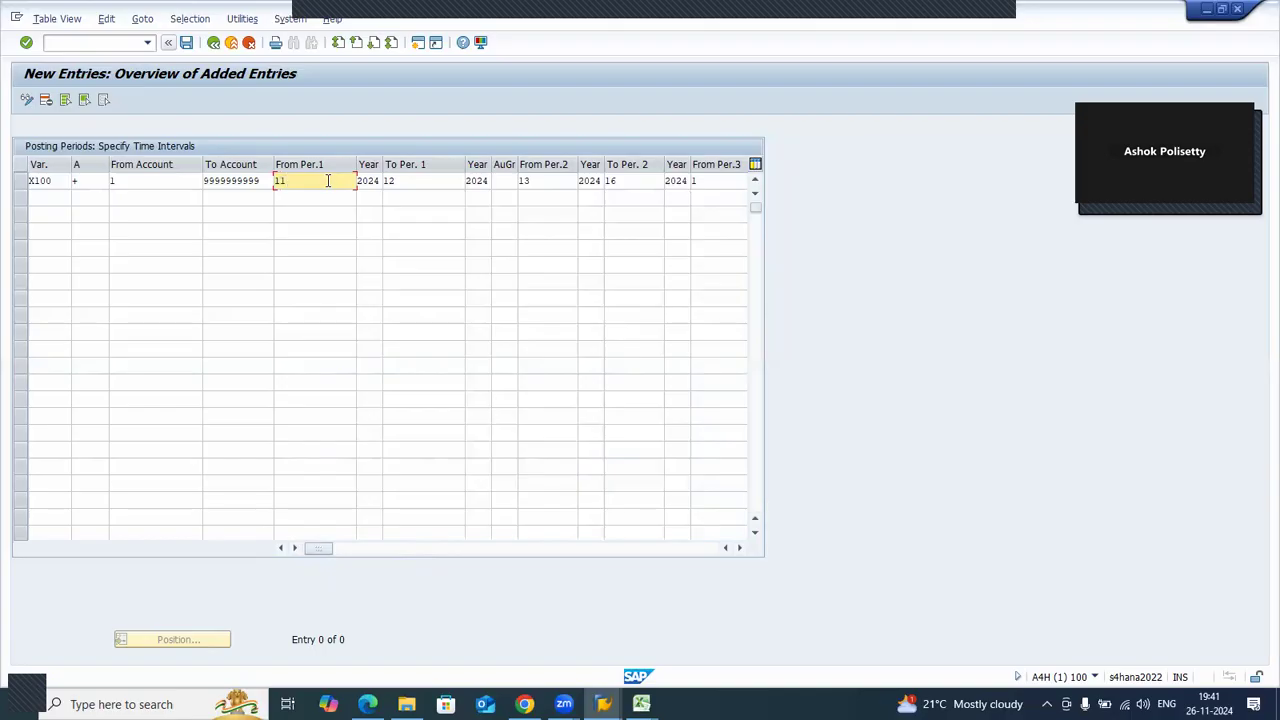
text(11)
click(394, 181)
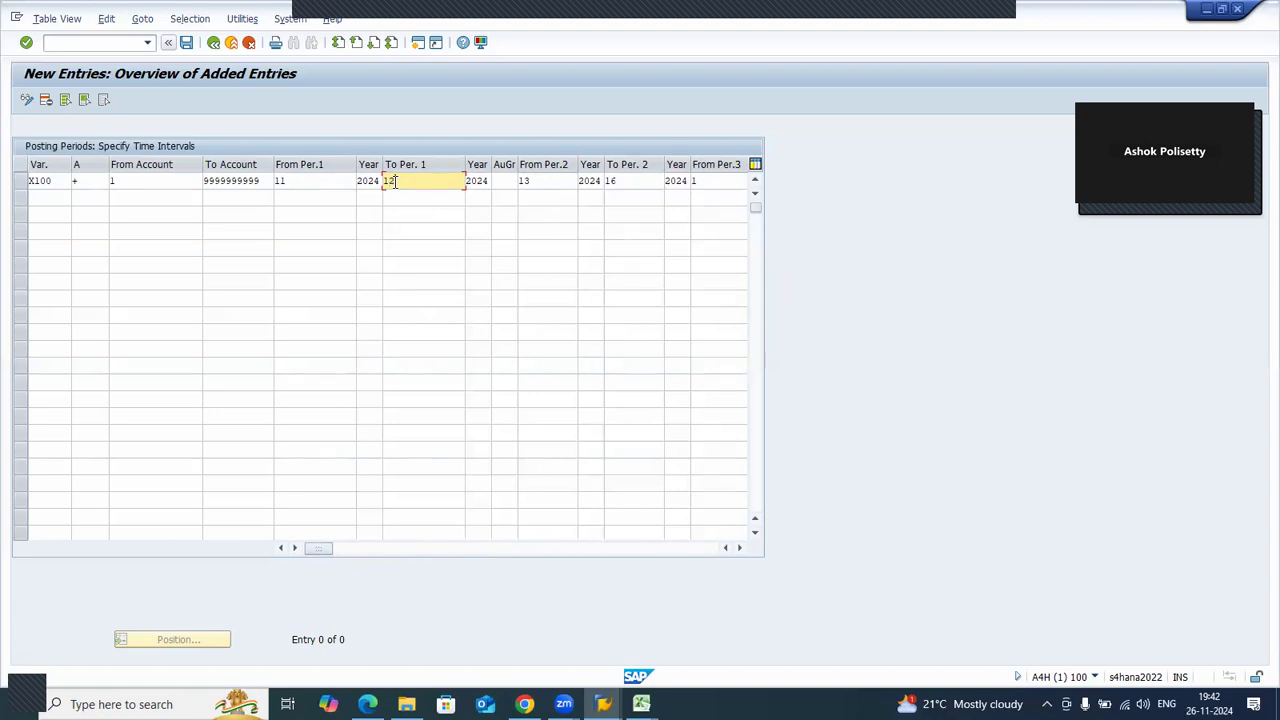
- Set the X100 entry's first interval to start at period 1 and try to save the entry
click(324, 180)
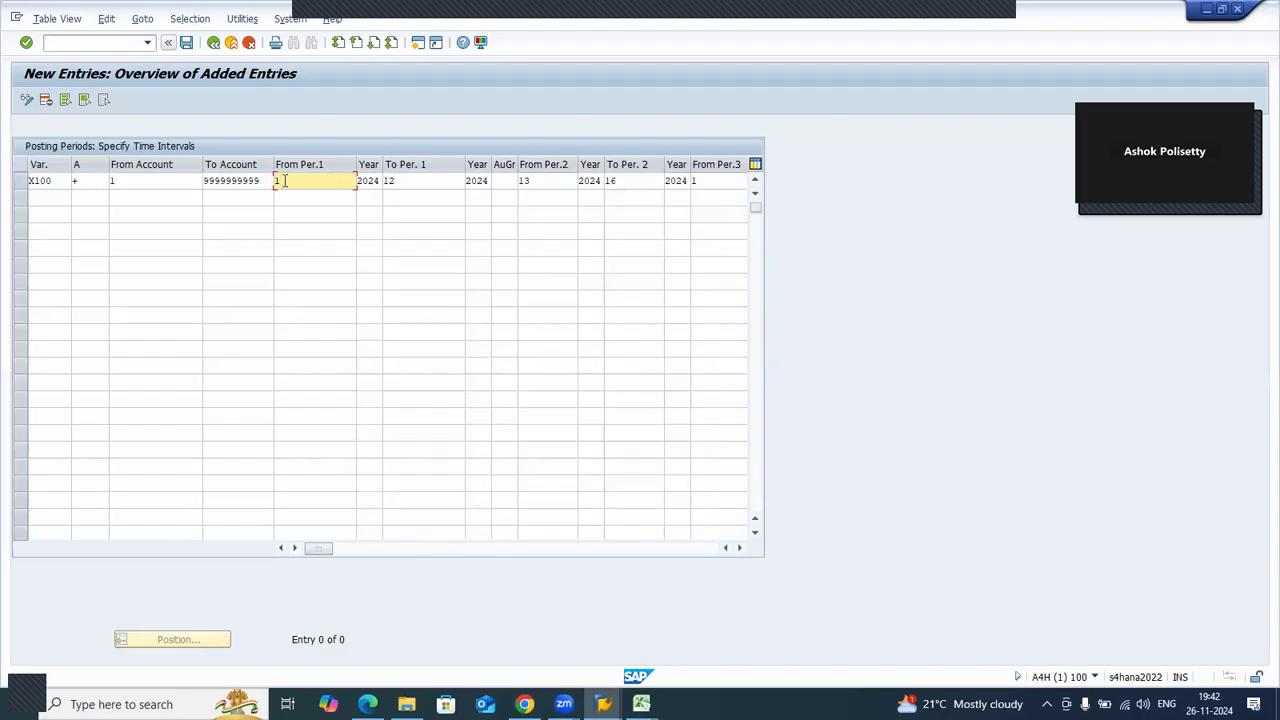
click(397, 180)
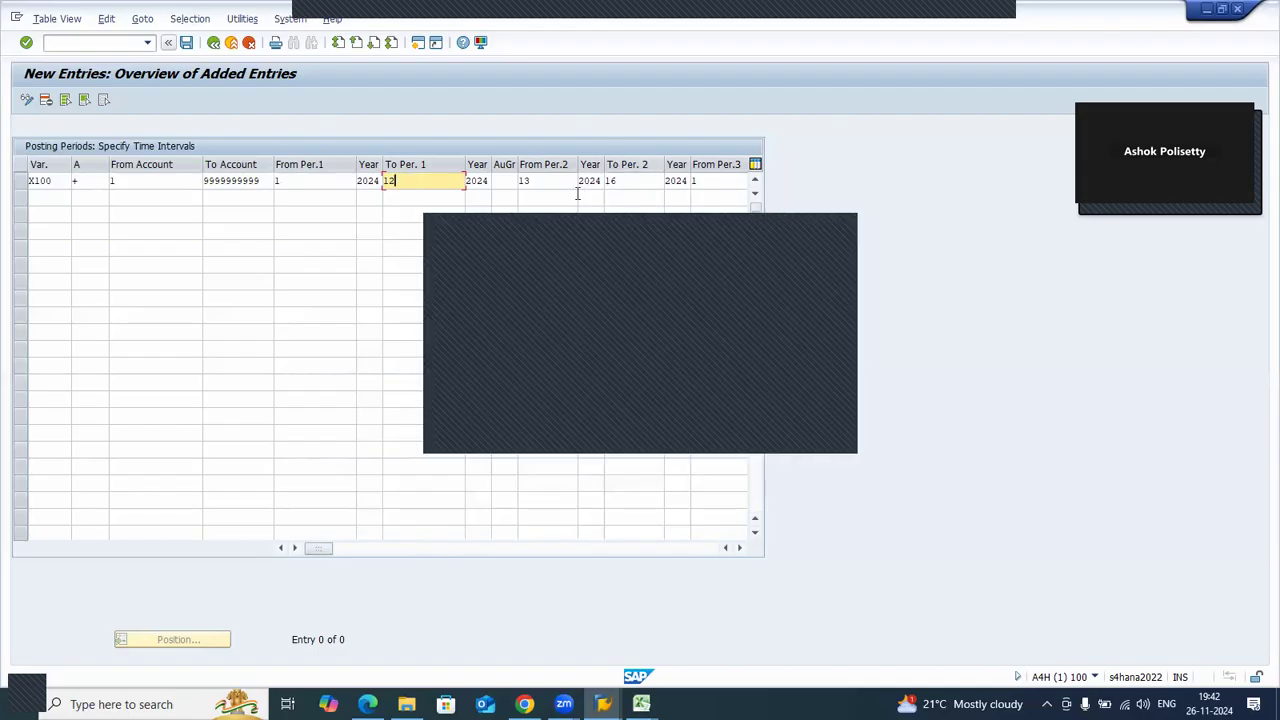
click(185, 43)
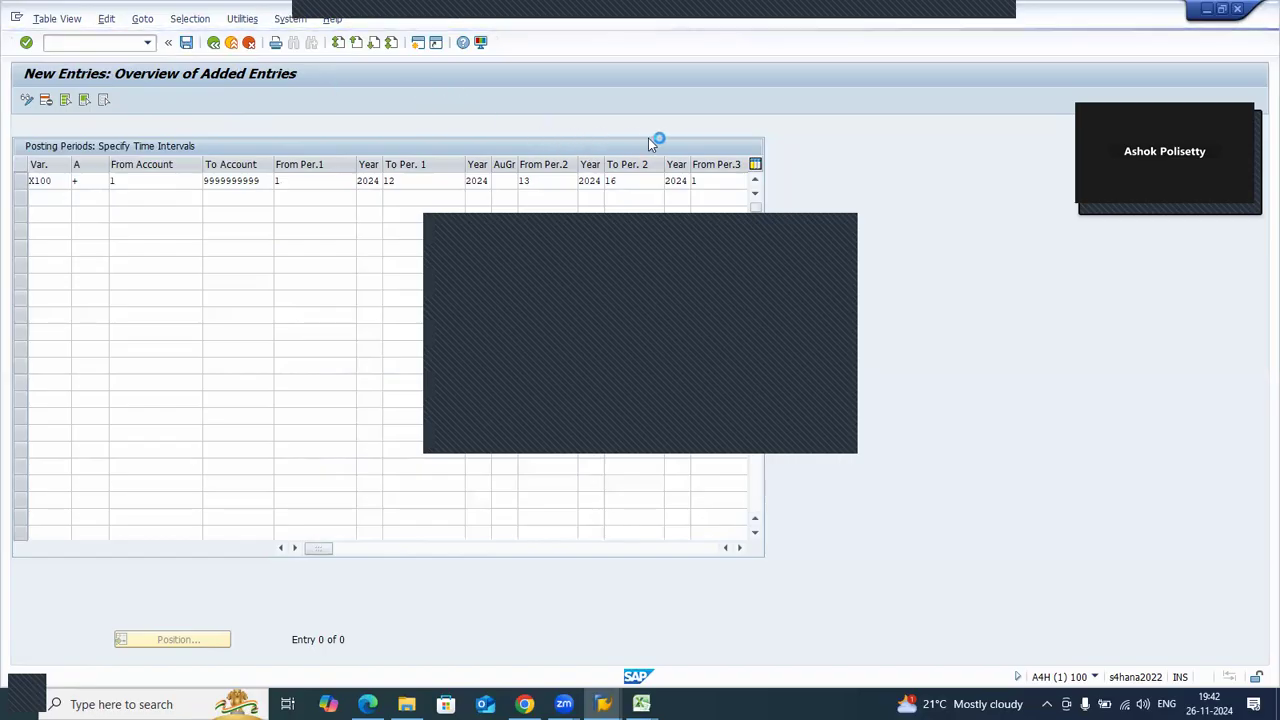
click(833, 235)
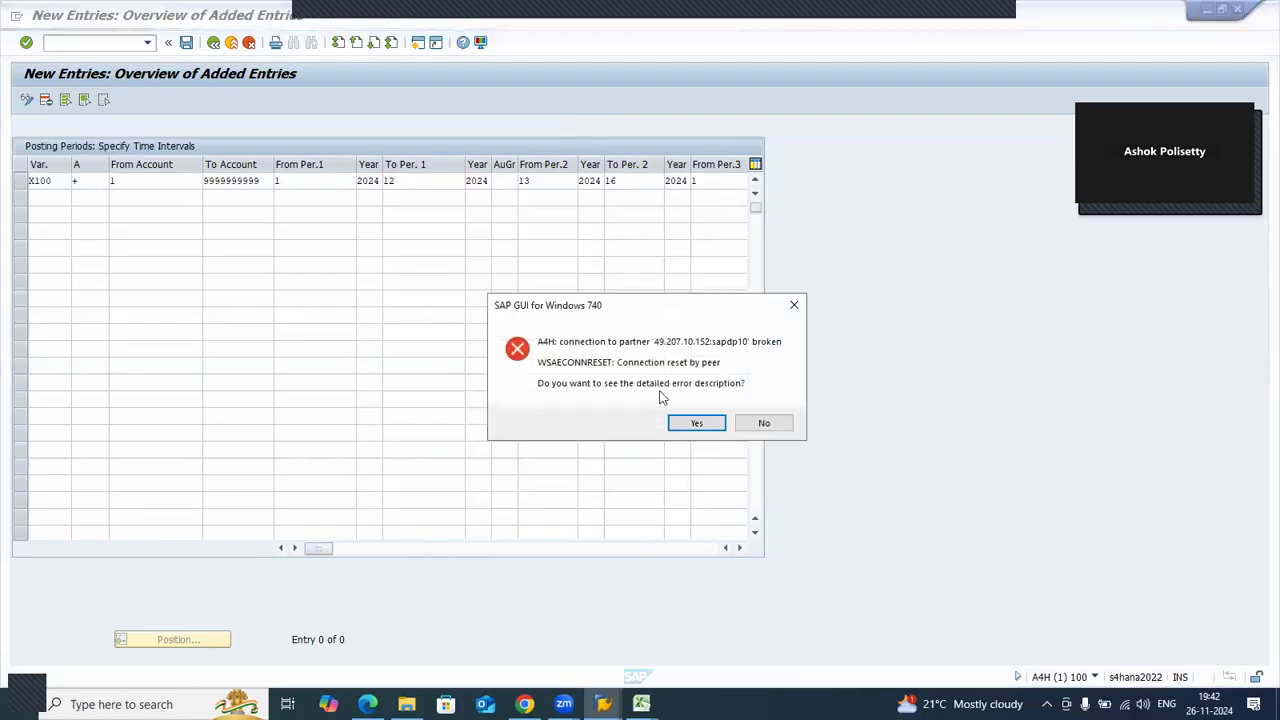
click(747, 425)
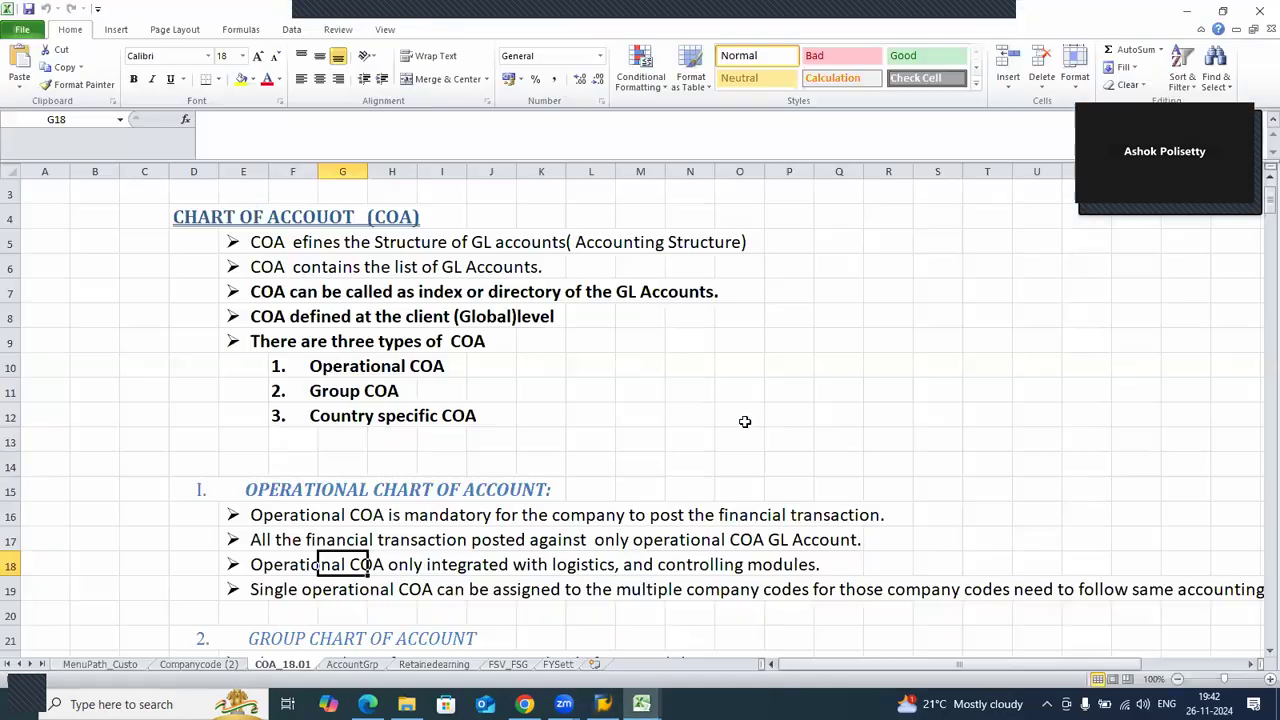
- Log on again to the HANA 2022 system for client 100 with the user name and account password
click(603, 704)
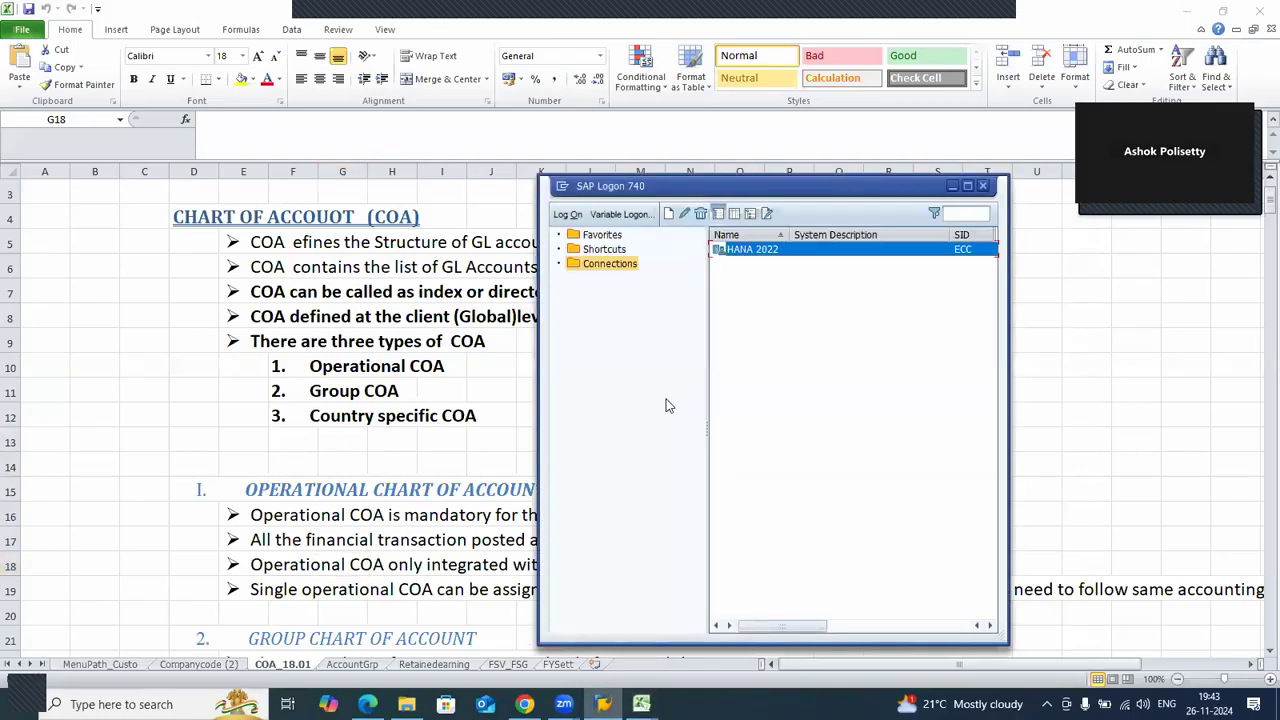
double_click(750, 252)
key(Down)
key(Down)
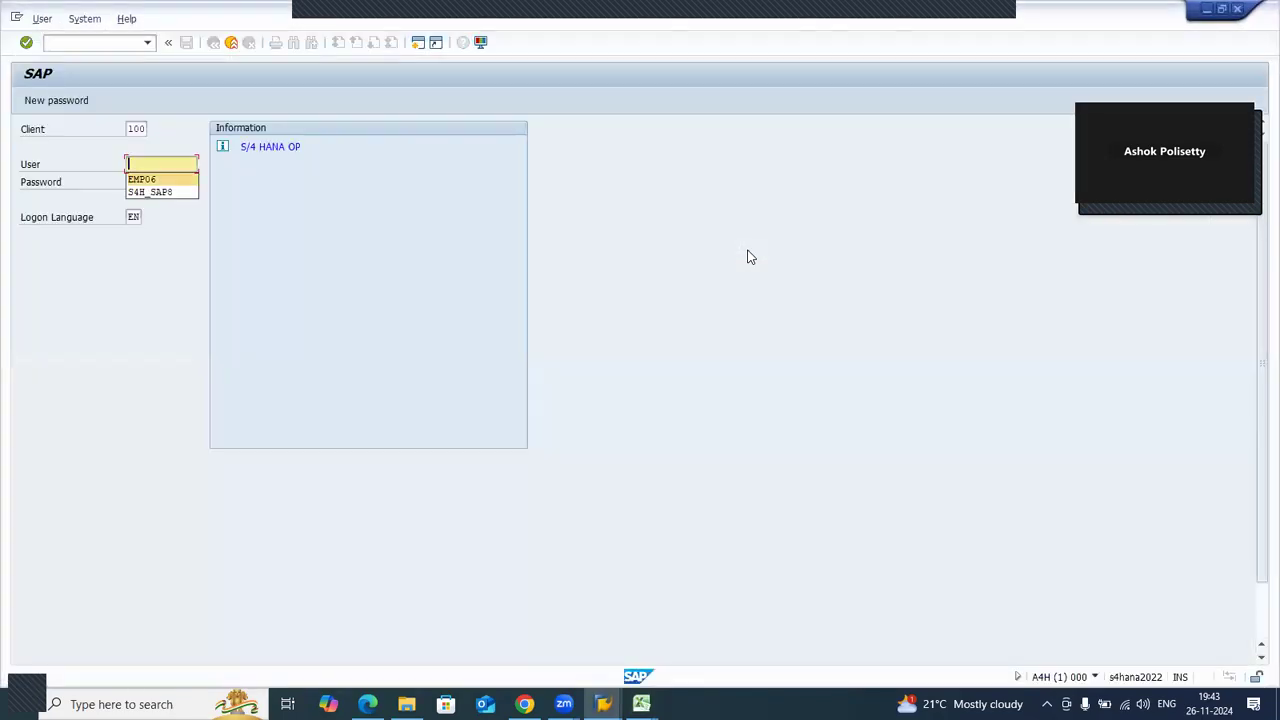
key(Tab)
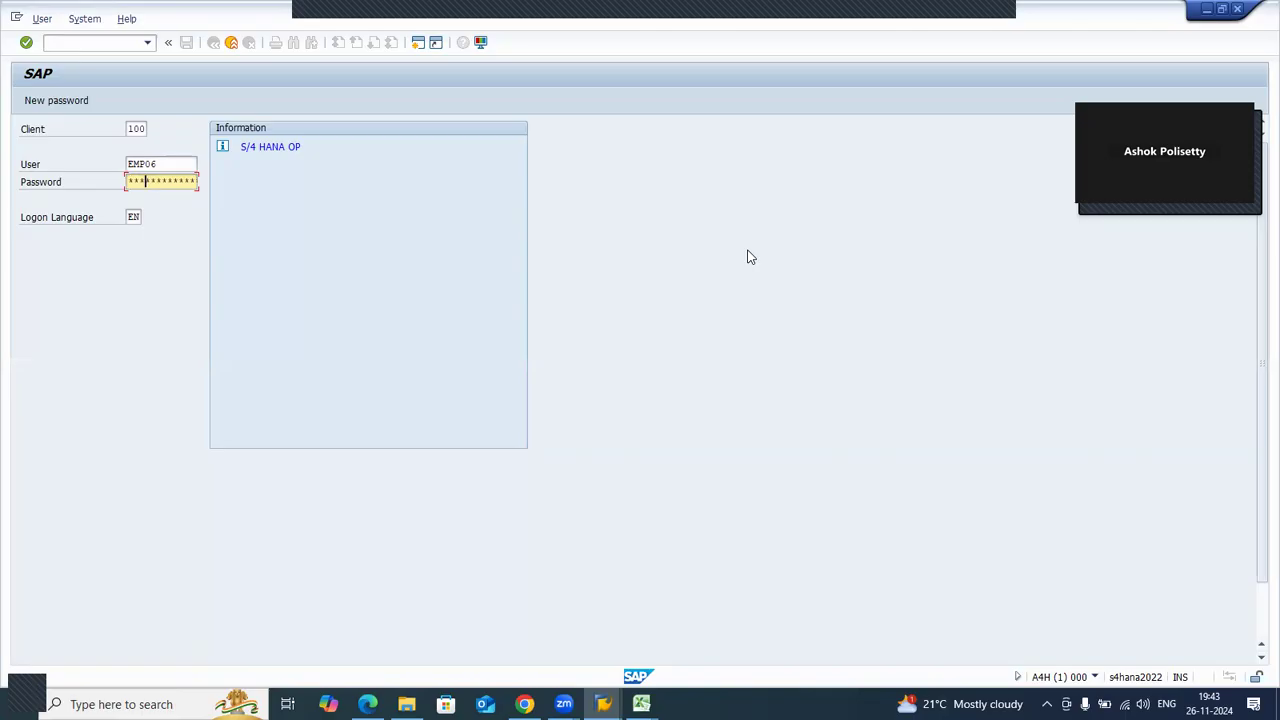
key(Return)
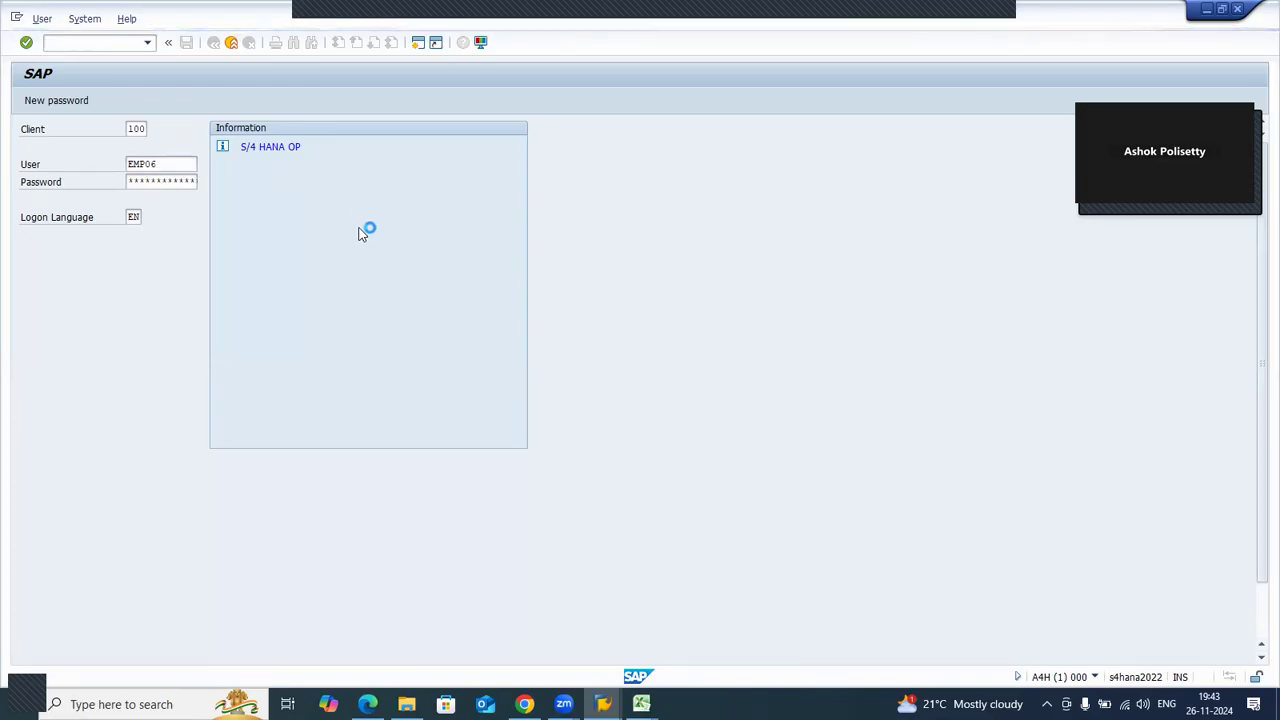
- Stop the hanging transaction after logon, stay logged on, and start SAP Easy Access
click(17, 19)
click(92, 162)
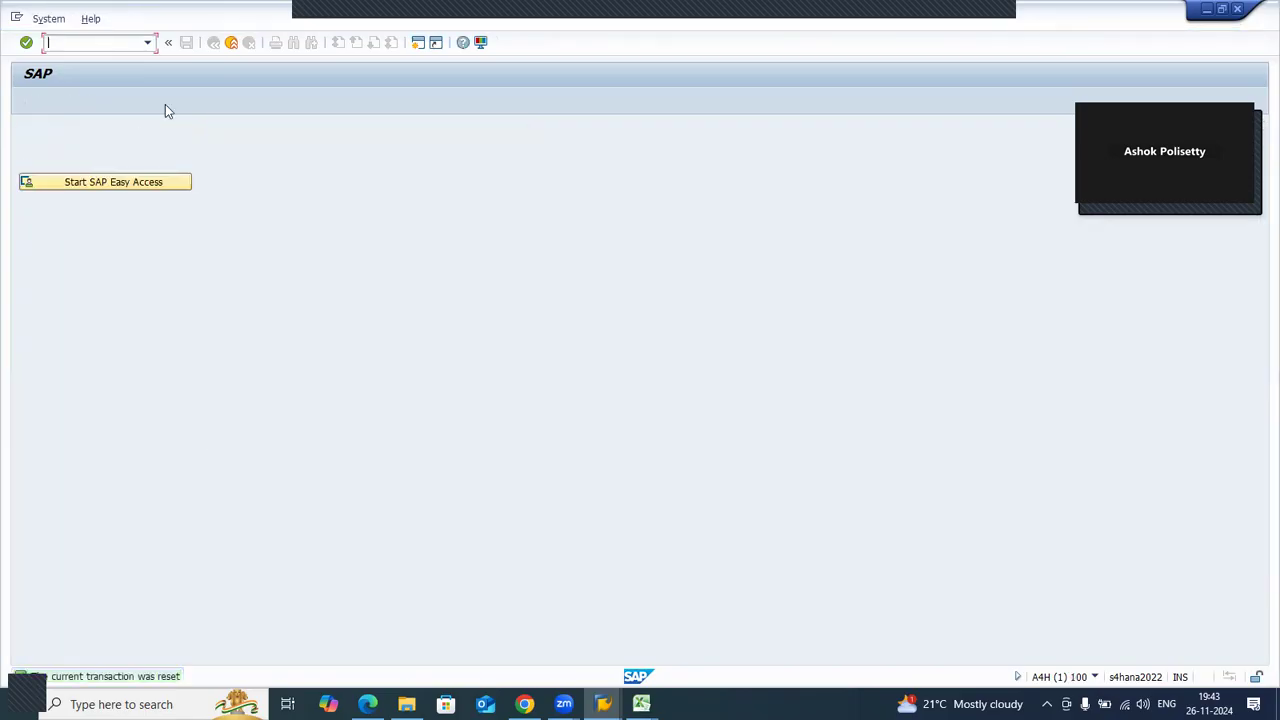
click(231, 45)
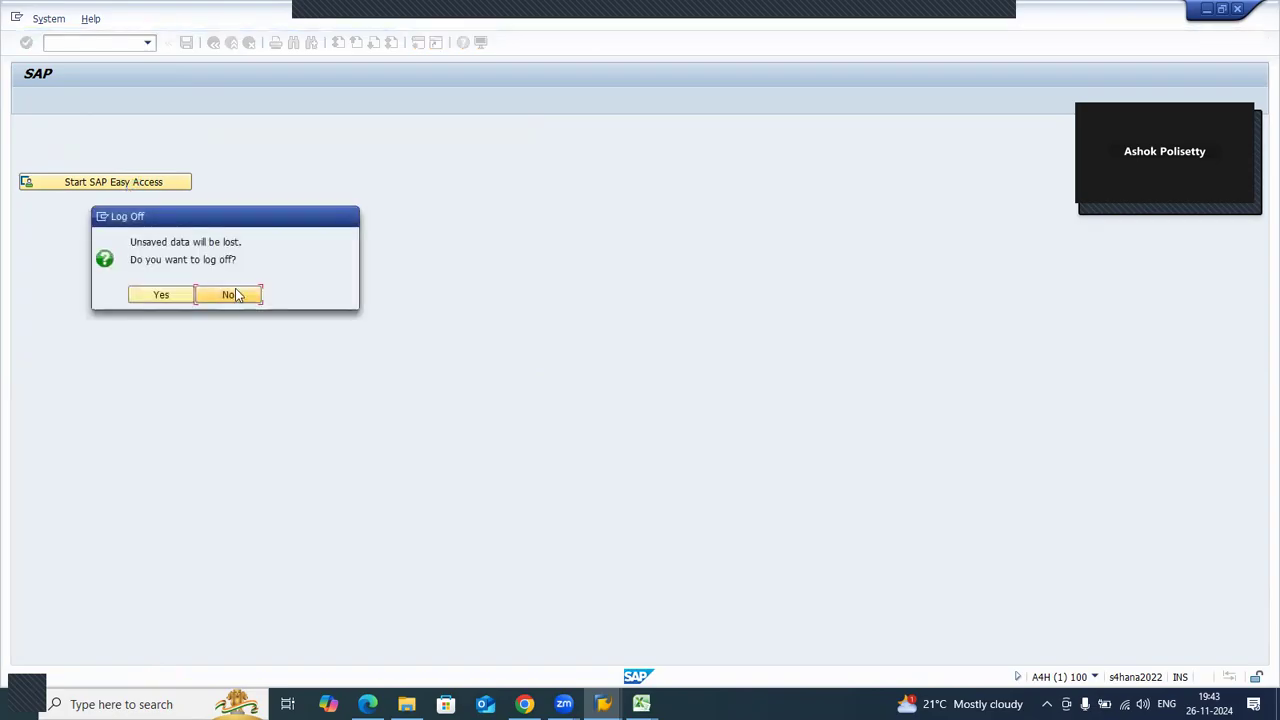
click(236, 294)
click(151, 184)
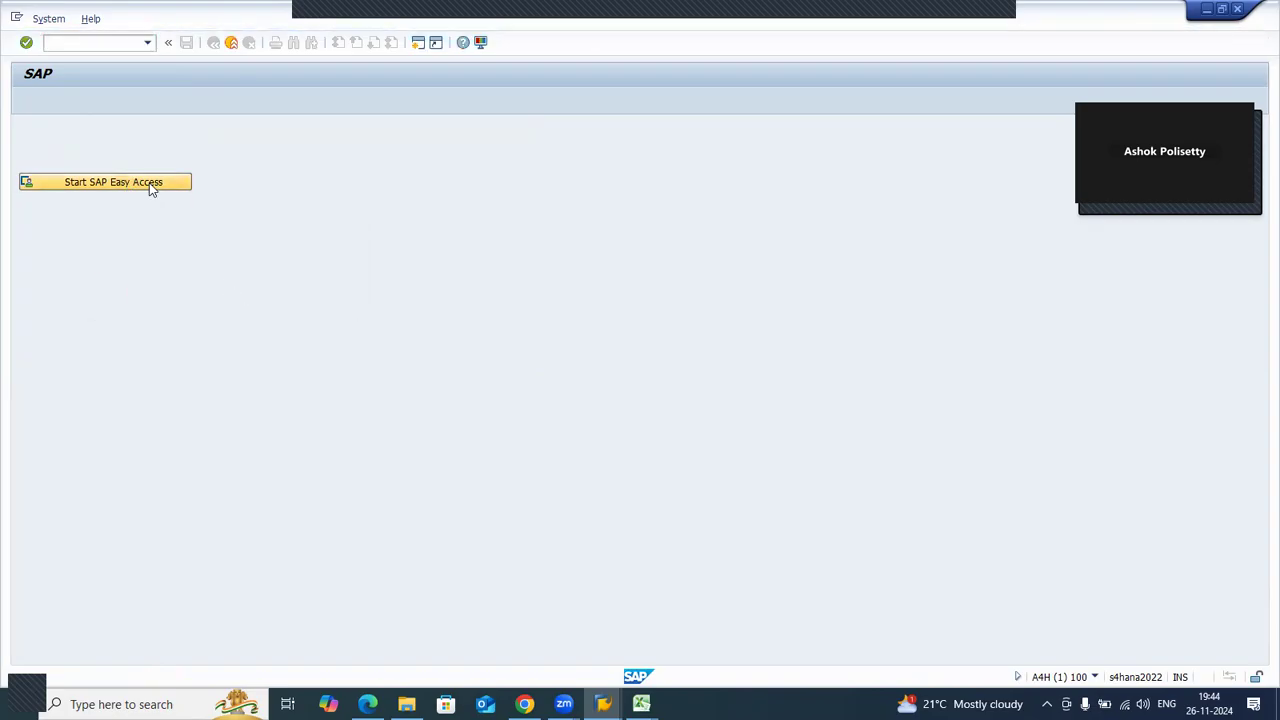
- Try to open OB52 for all posting period variants and decline displaying the locked data
click(147, 42)
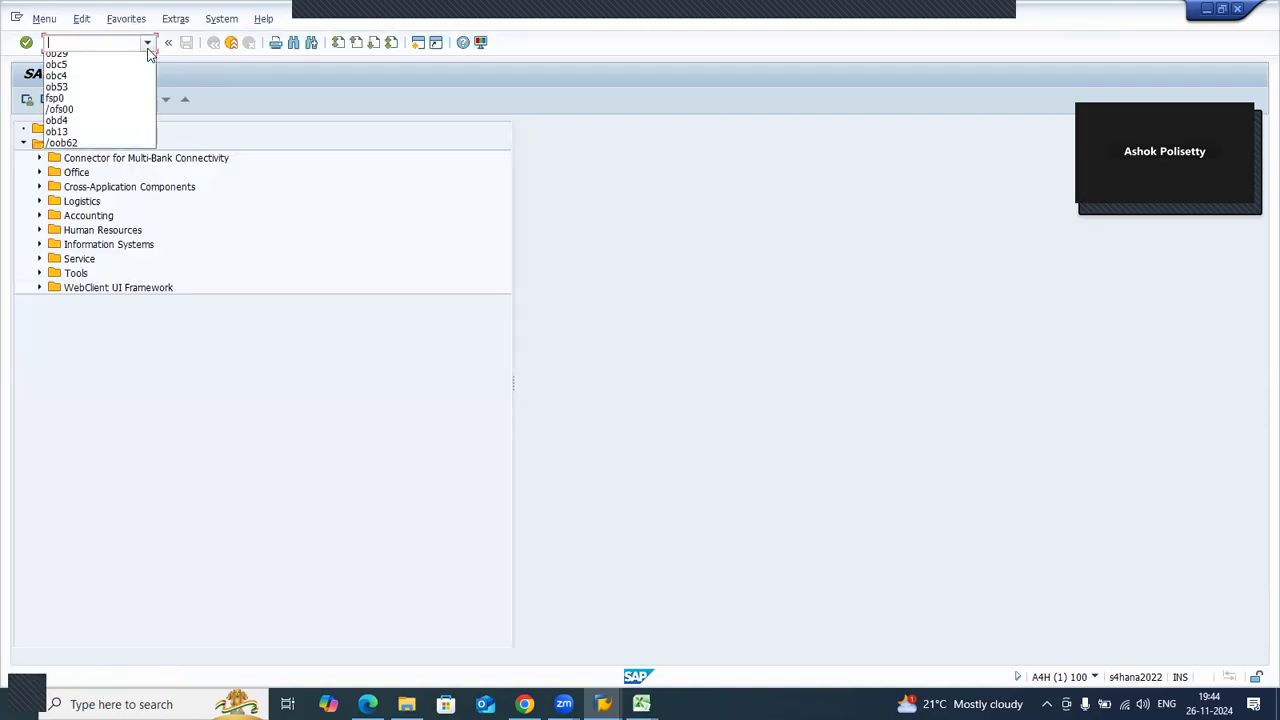
click(147, 59)
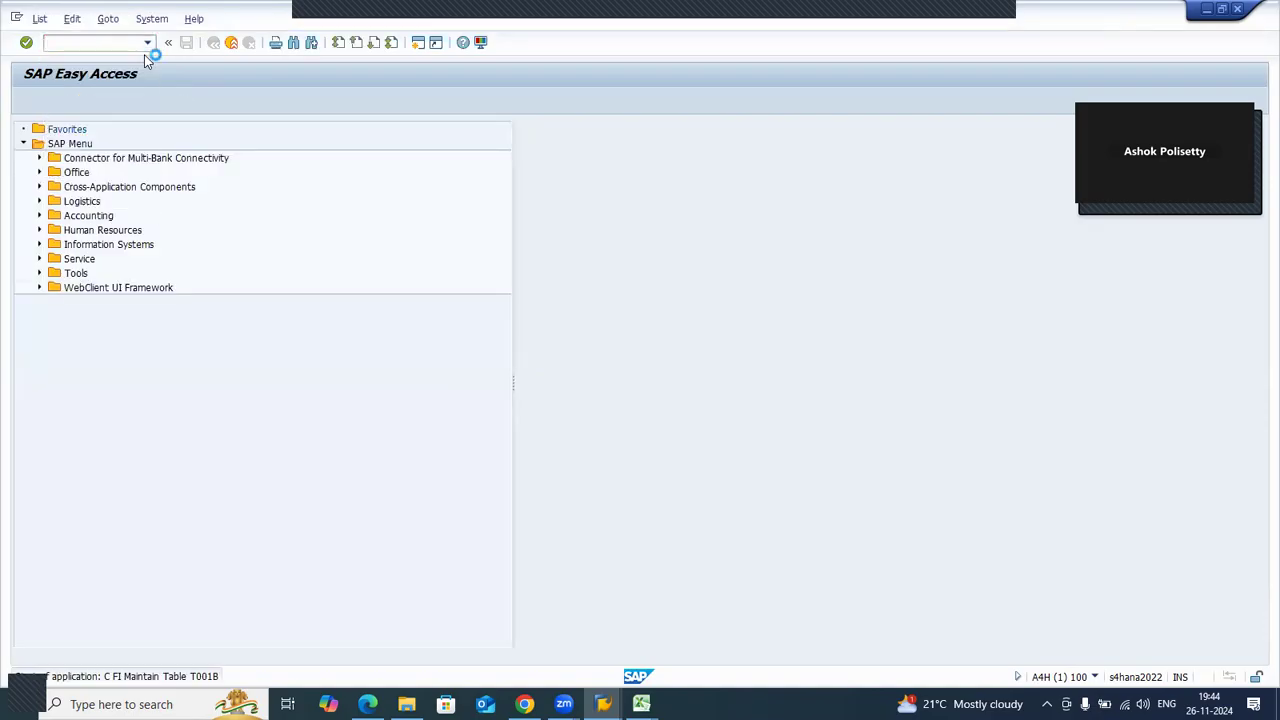
key(BackSpace)
key(Down)
key(Return)
click(257, 273)
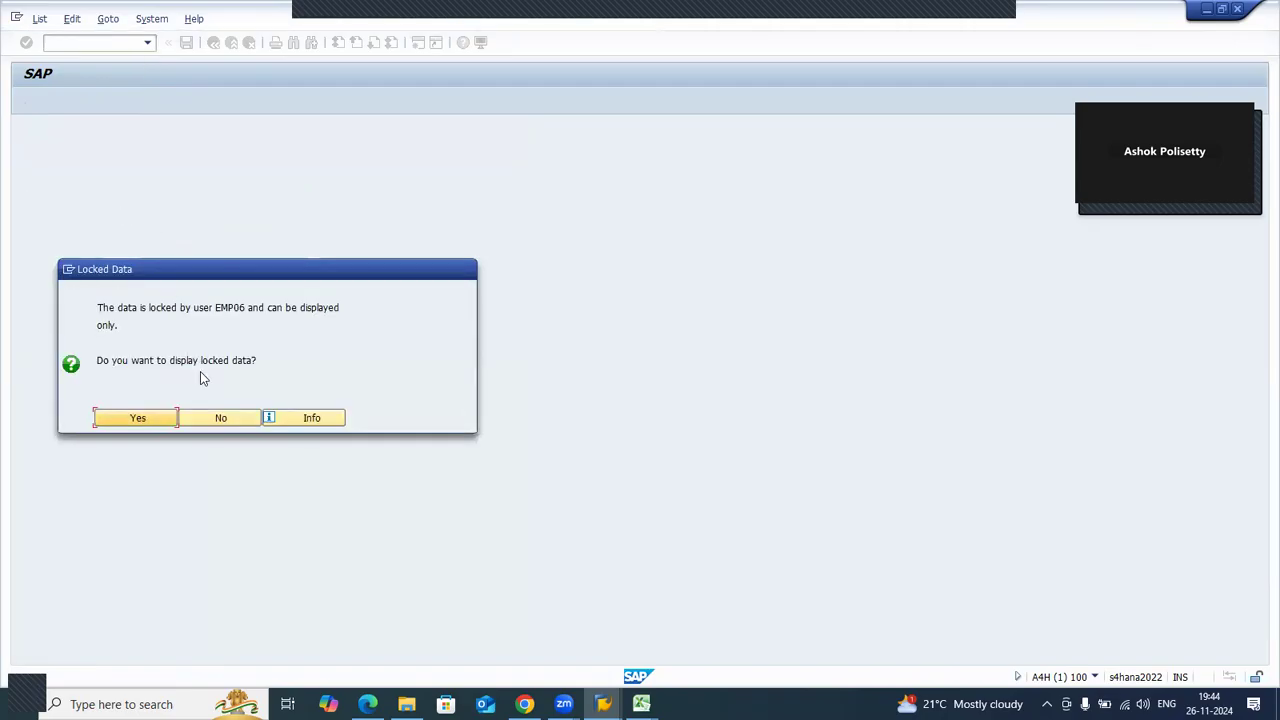
click(232, 421)
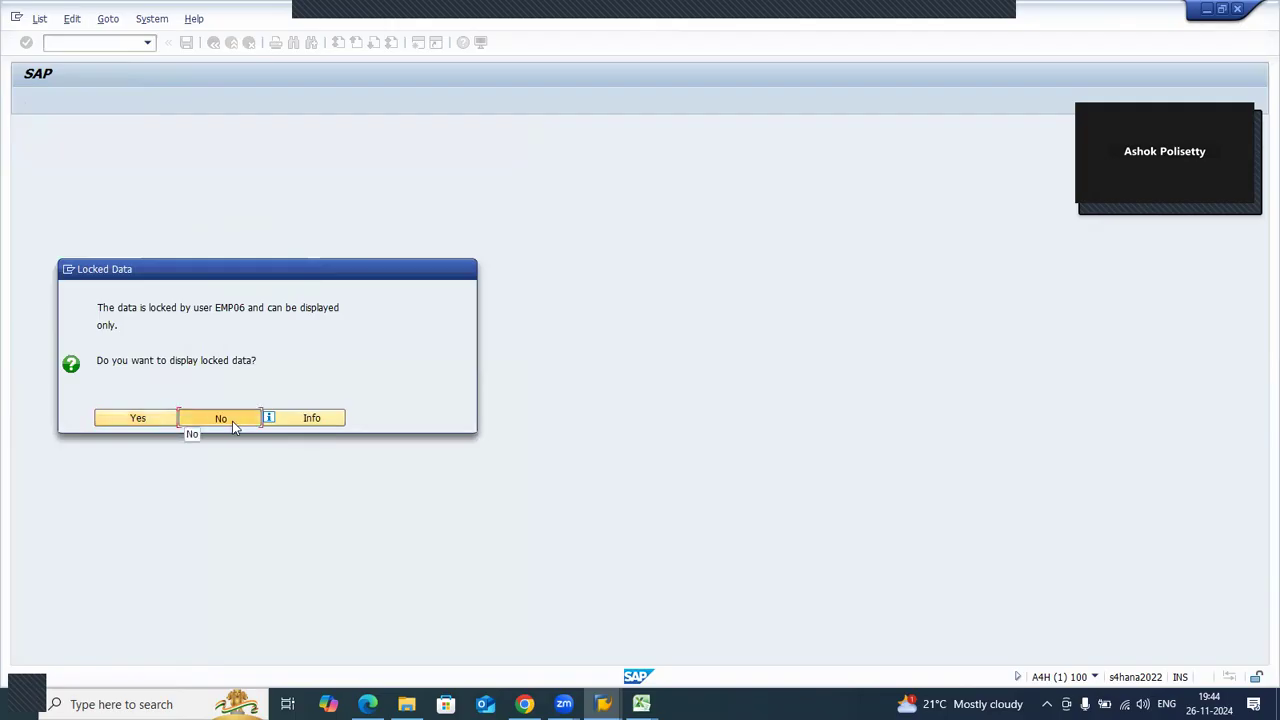
- Open transaction SM12 and search client 100's lock entries for all users by clearing the user name
click(148, 43)
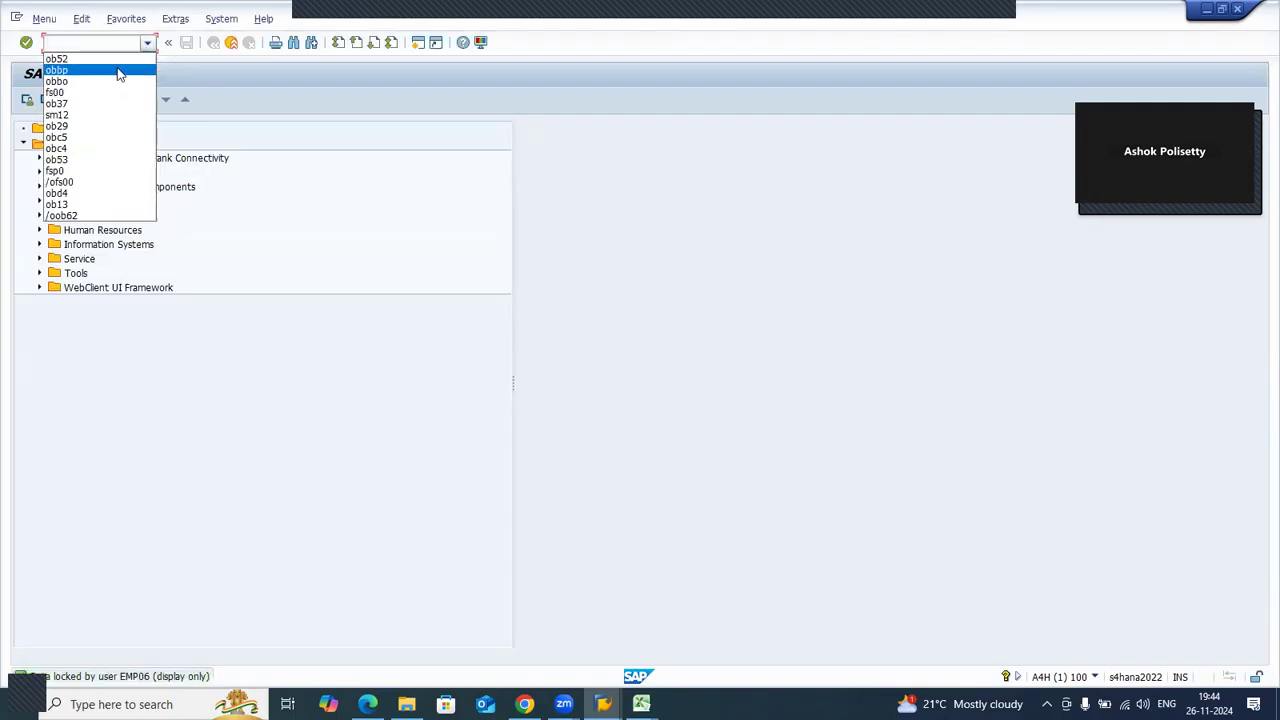
click(98, 120)
key(Return)
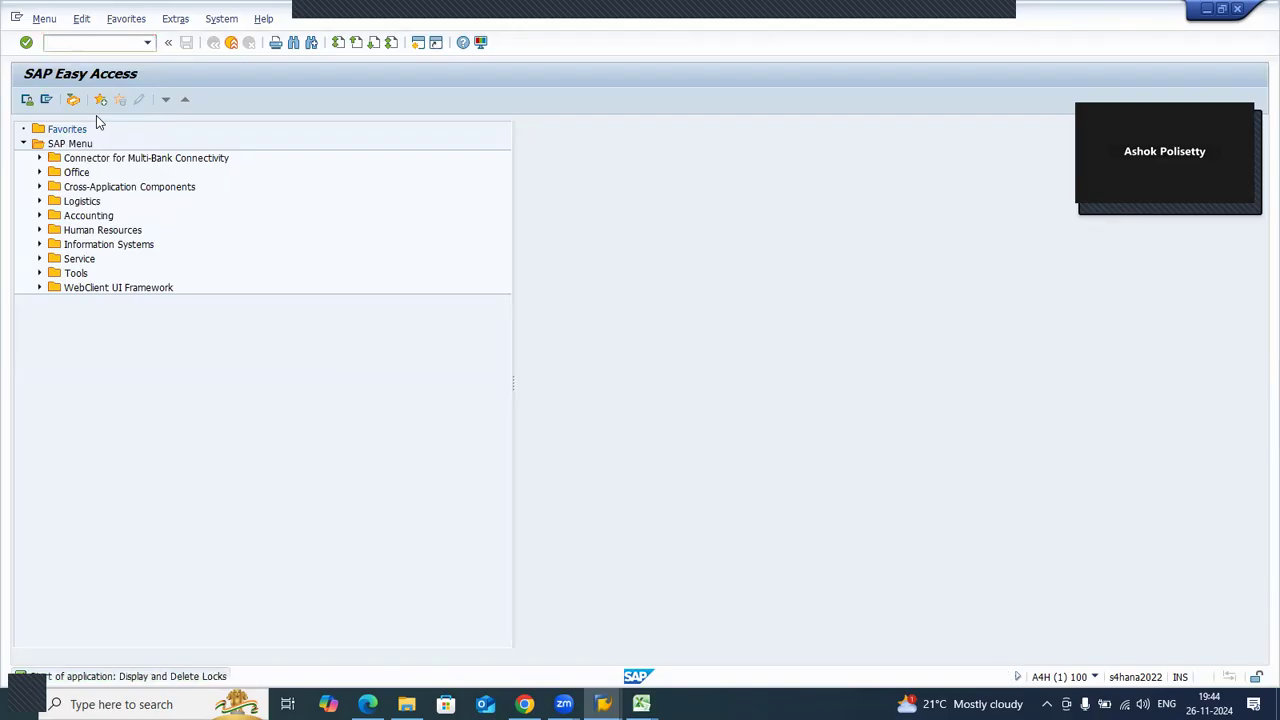
click(110, 253)
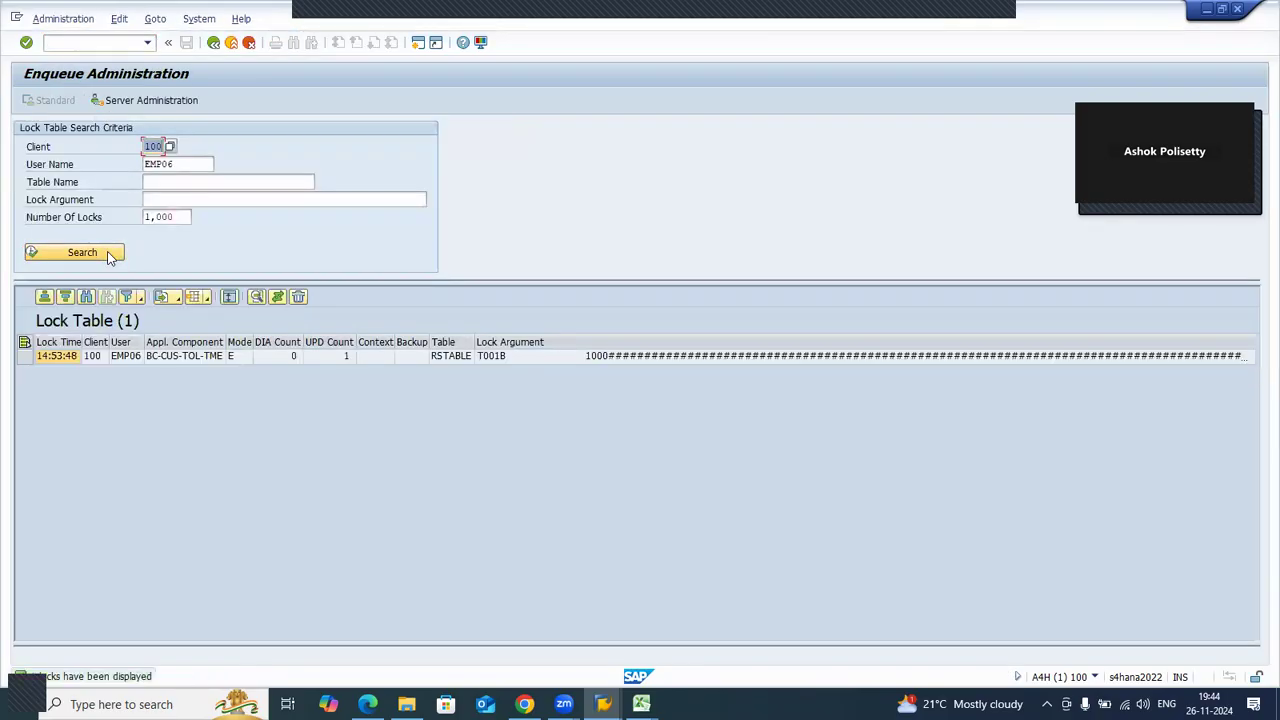
click(178, 163)
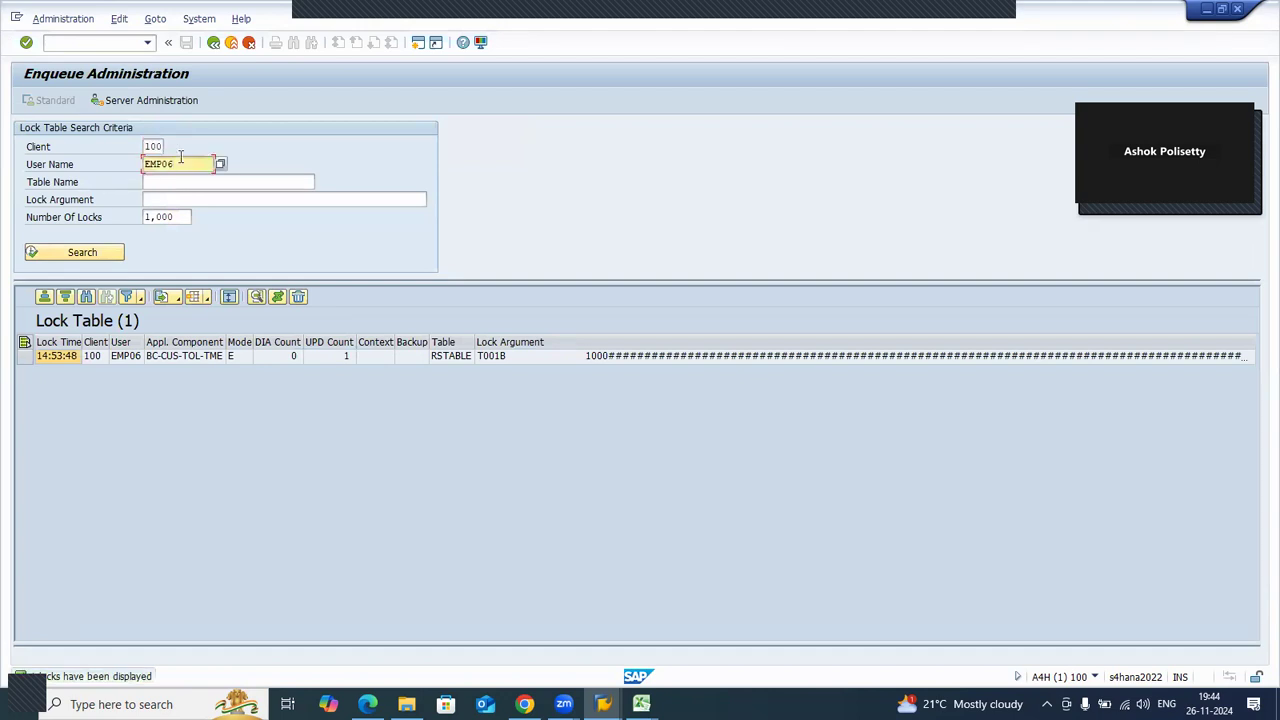
double_click(181, 160)
key(BackSpace)
click(91, 248)
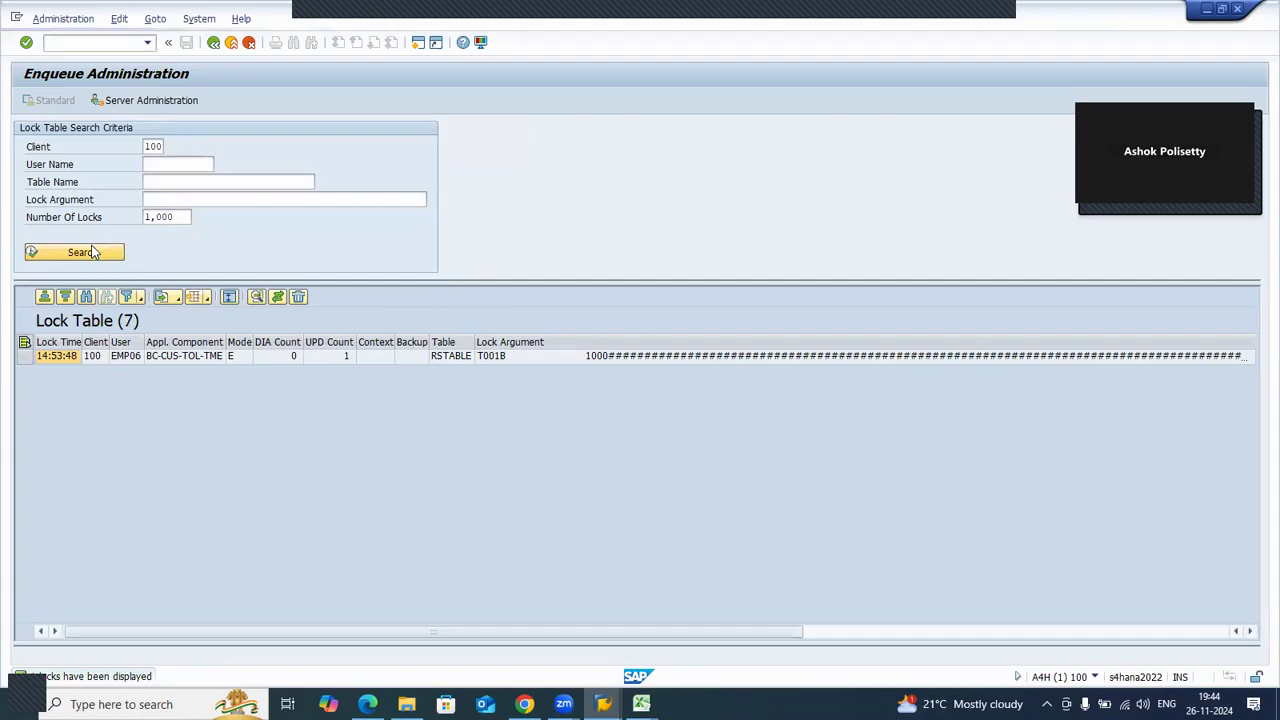
- Delete all listed lock entries and return to SAP Easy Access
click(24, 342)
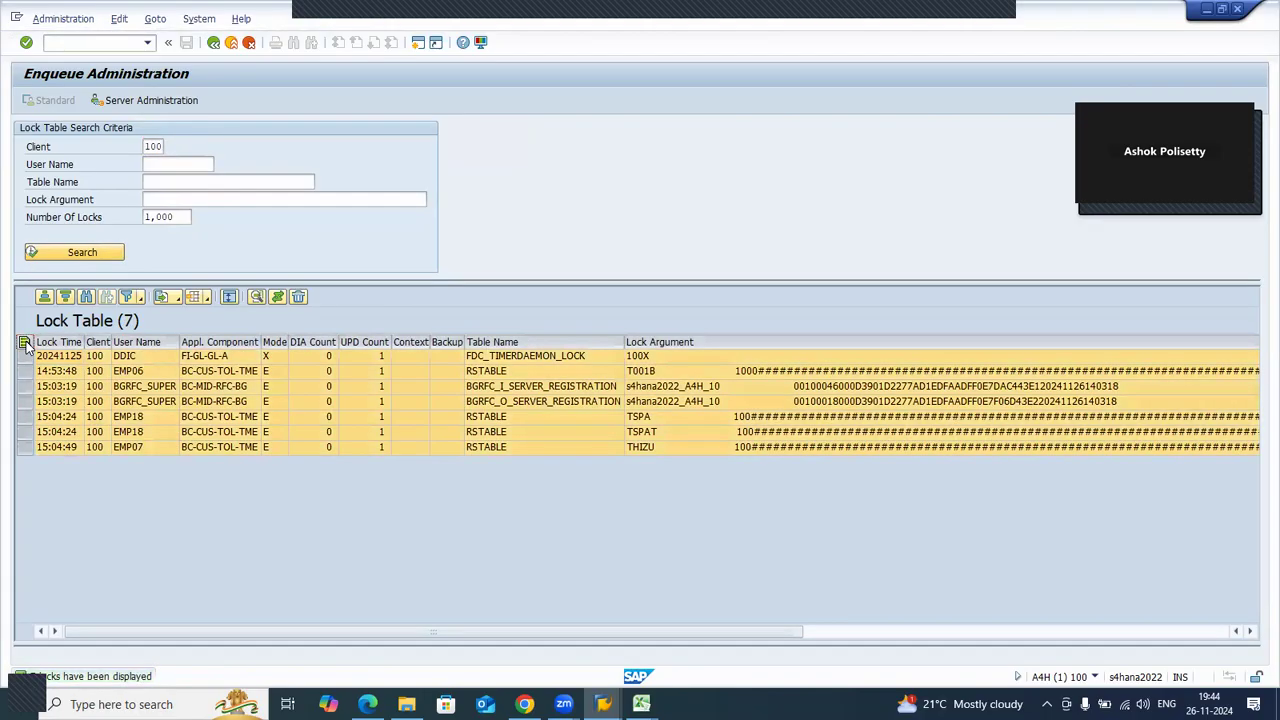
click(298, 298)
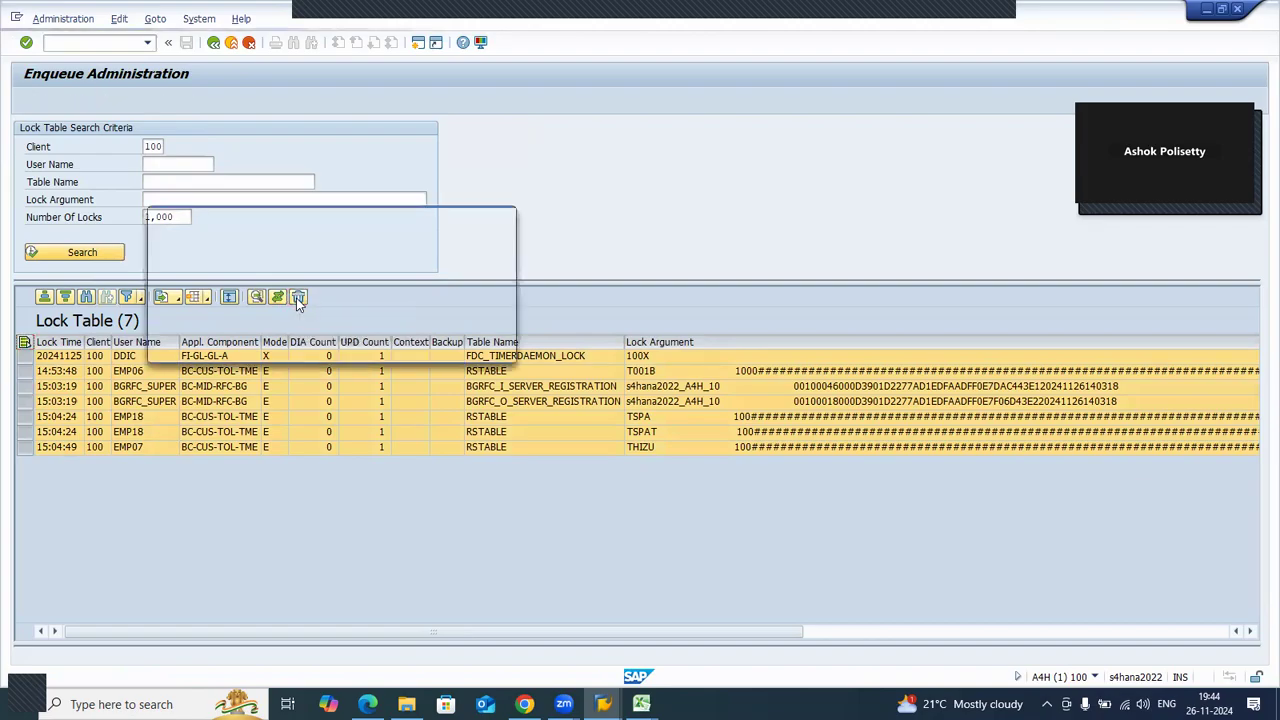
click(232, 347)
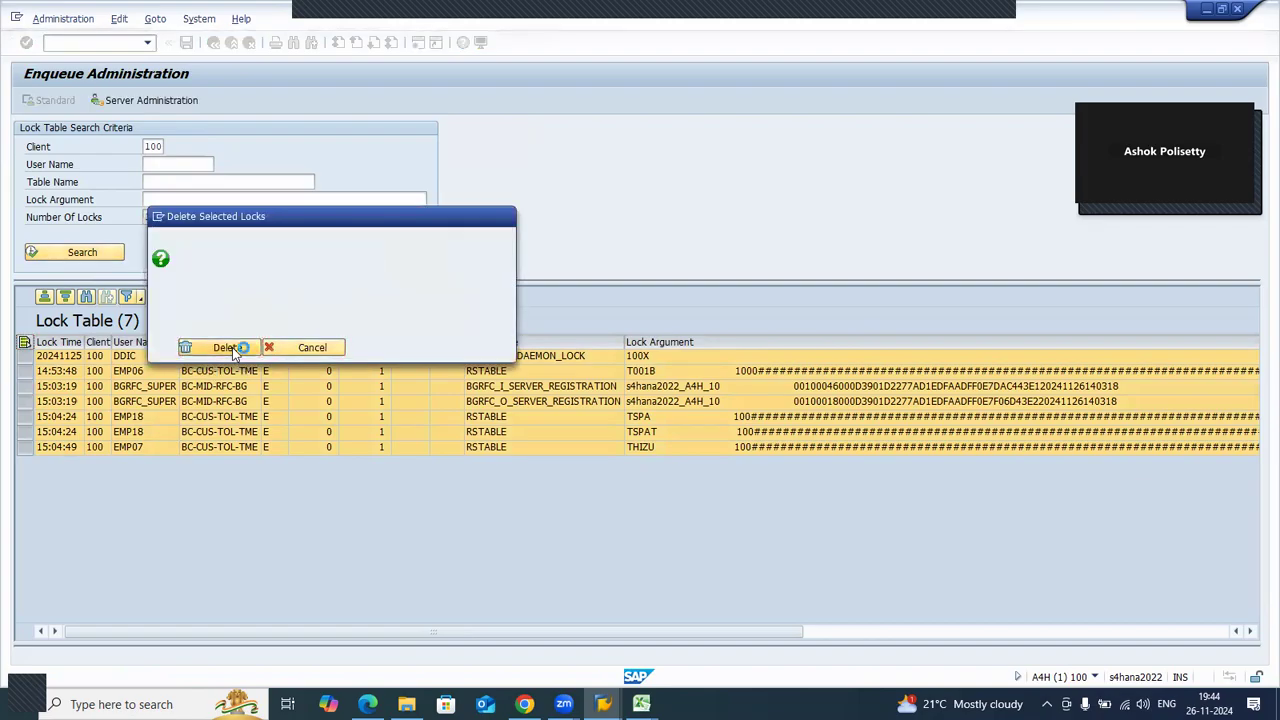
click(213, 43)
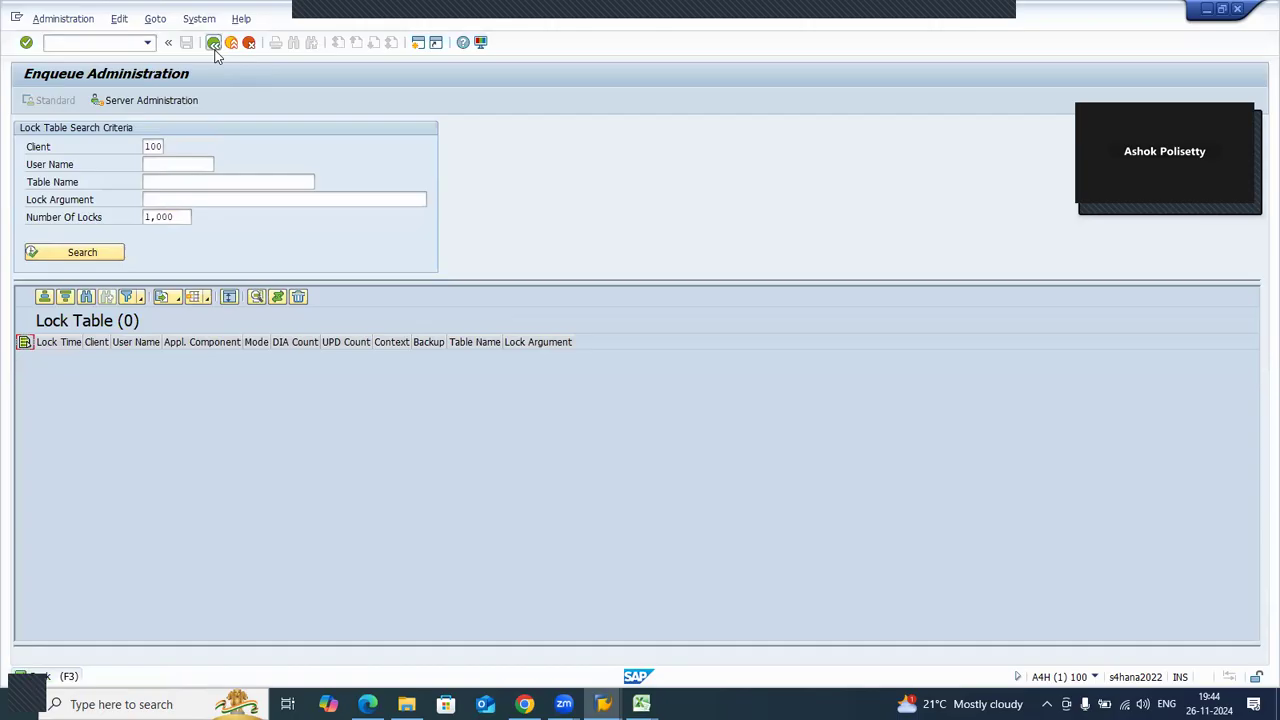
- Open transaction OB52 to maintain the posting periods of all variants
click(147, 42)
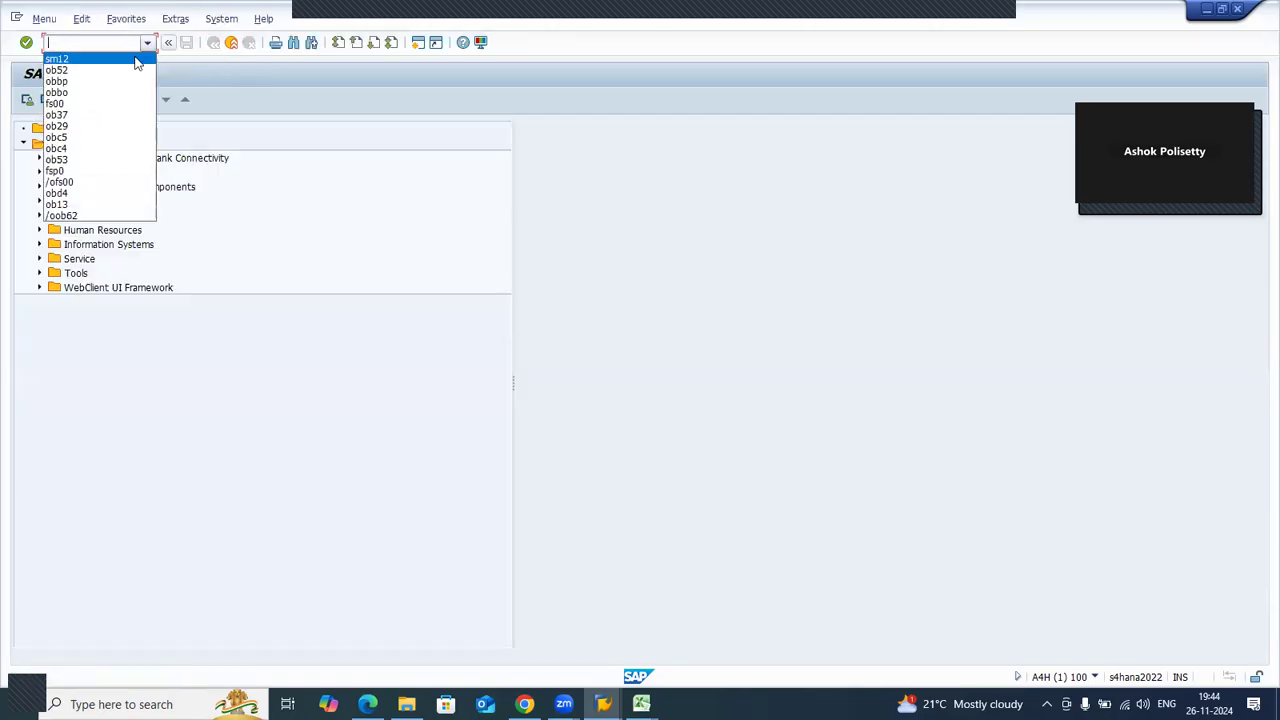
click(130, 60)
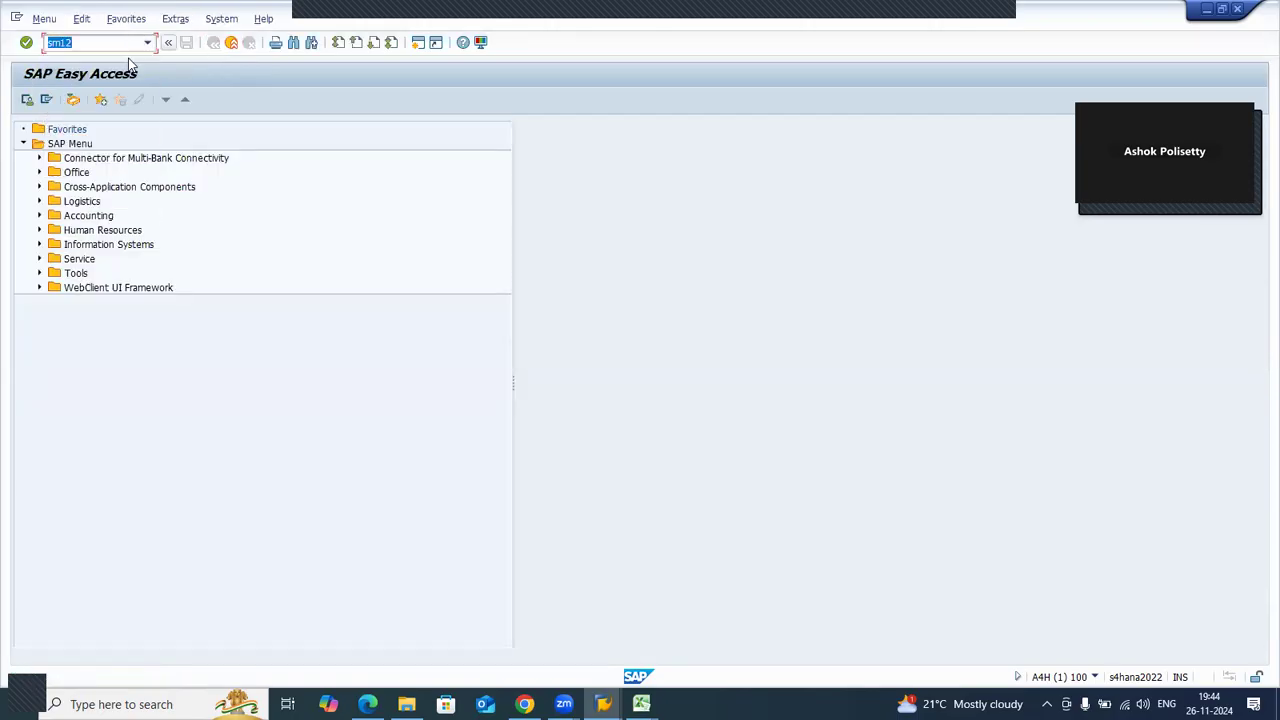
click(147, 45)
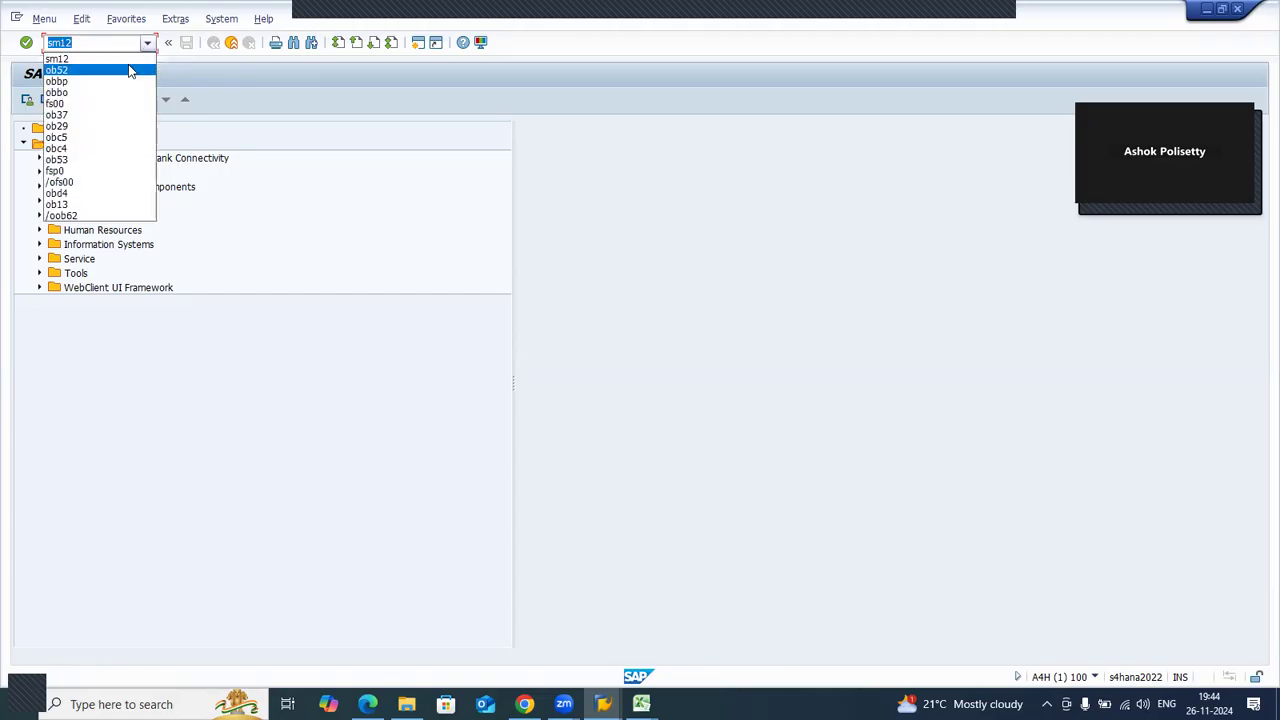
click(128, 72)
key(Return)
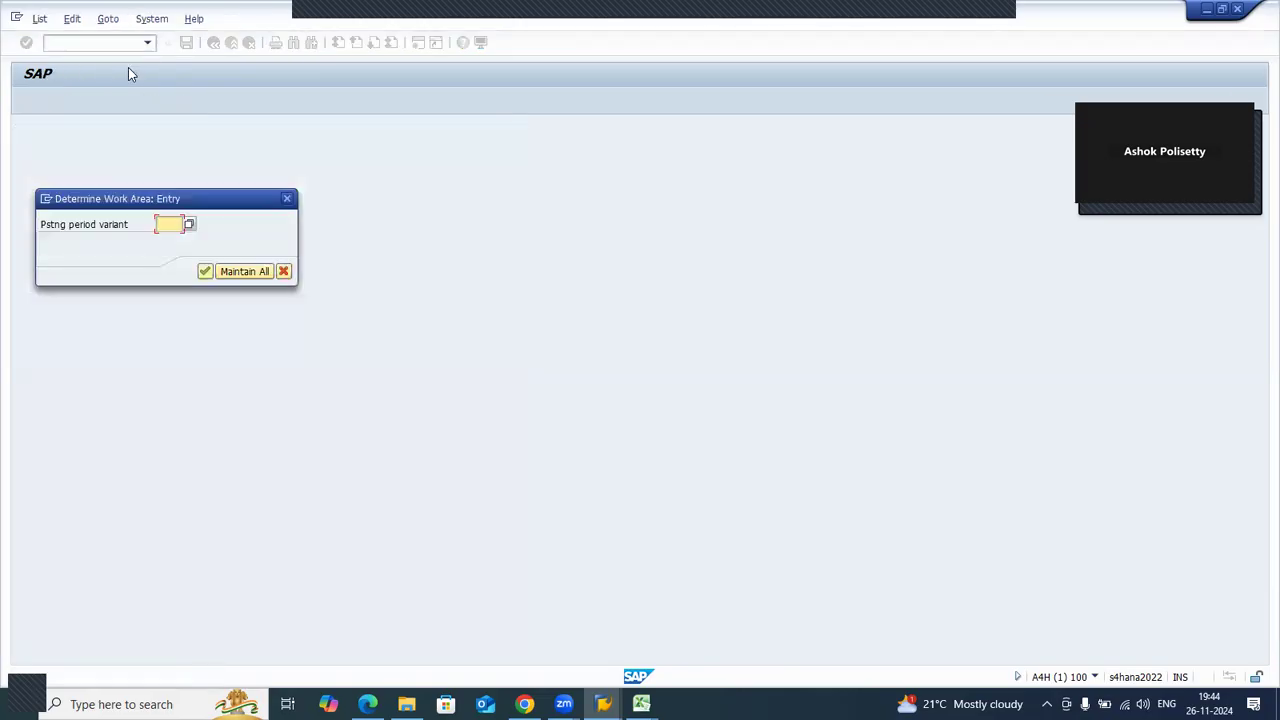
key(Down)
key(Down)
key(Return)
click(250, 272)
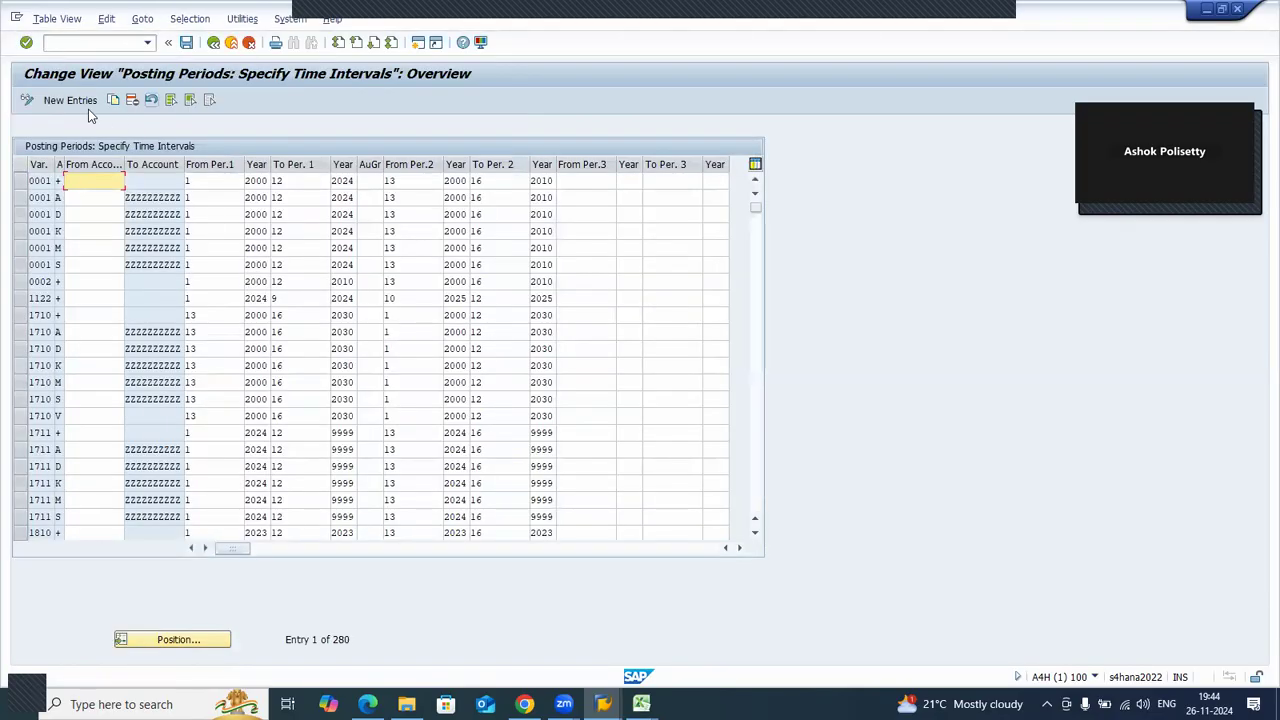
- Start a new posting period entry for variant X100 with account type +
click(70, 100)
click(50, 181)
key(Down)
key(Return)
key(Tab)
key(Down)
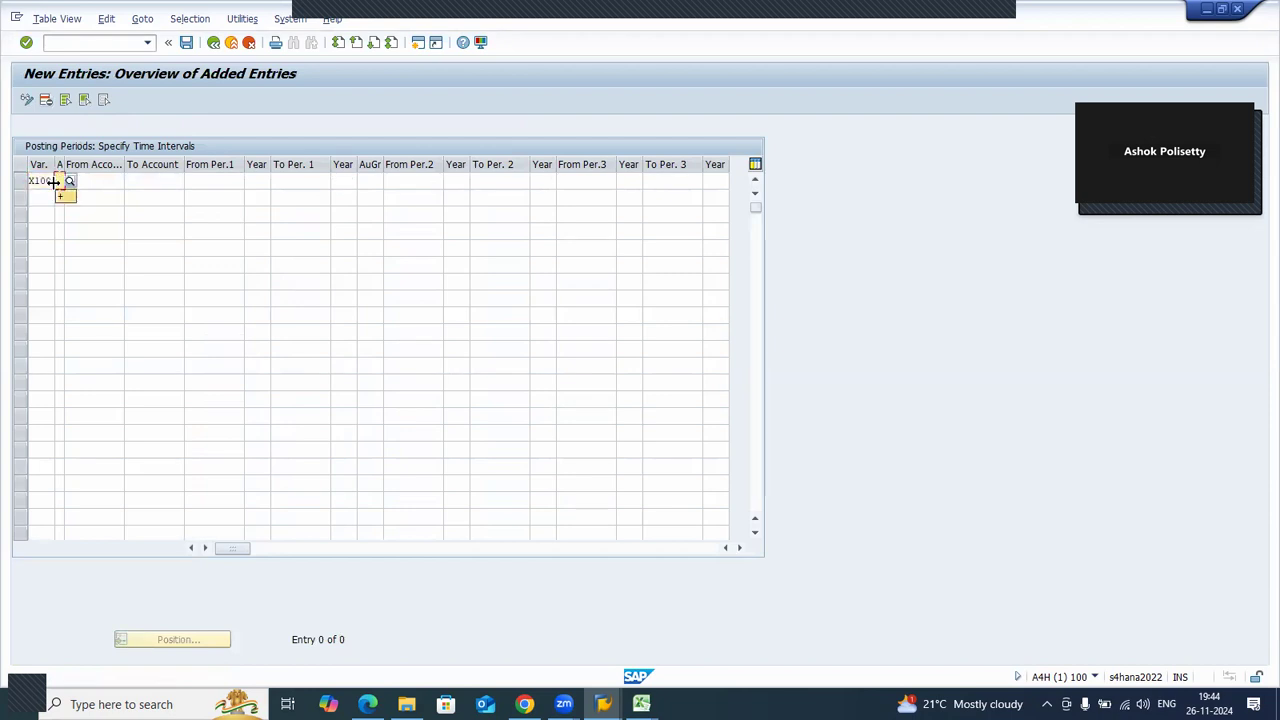
key(Return)
key(Tab)
key(Down)
key(Return)
key(Tab)
key(Down)
key(Return)
key(Tab)
- Set the X100 entry's first interval from period 1 of 2024 to period 12 of 2024
key(Down)
key(Return)
key(Tab)
key(Down)
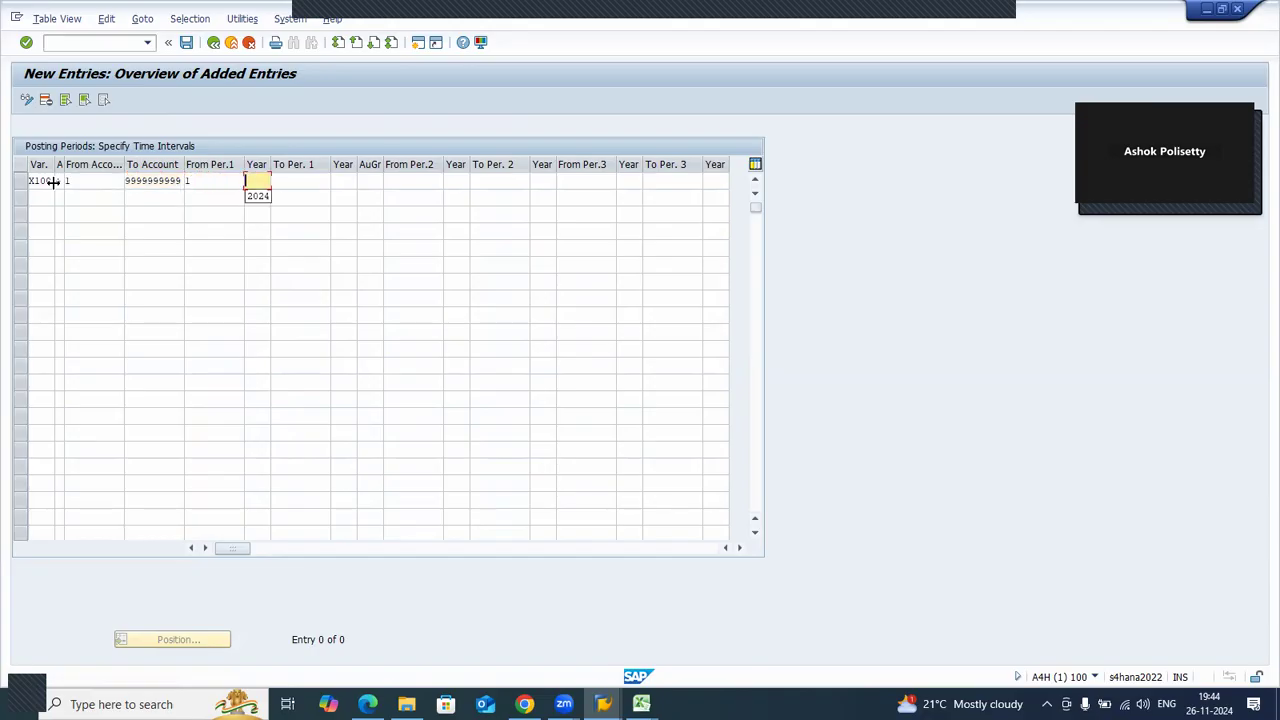
key(Return)
key(Tab)
key(Down)
key(Return)
key(Tab)
key(Down)
key(Return)
key(Tab)
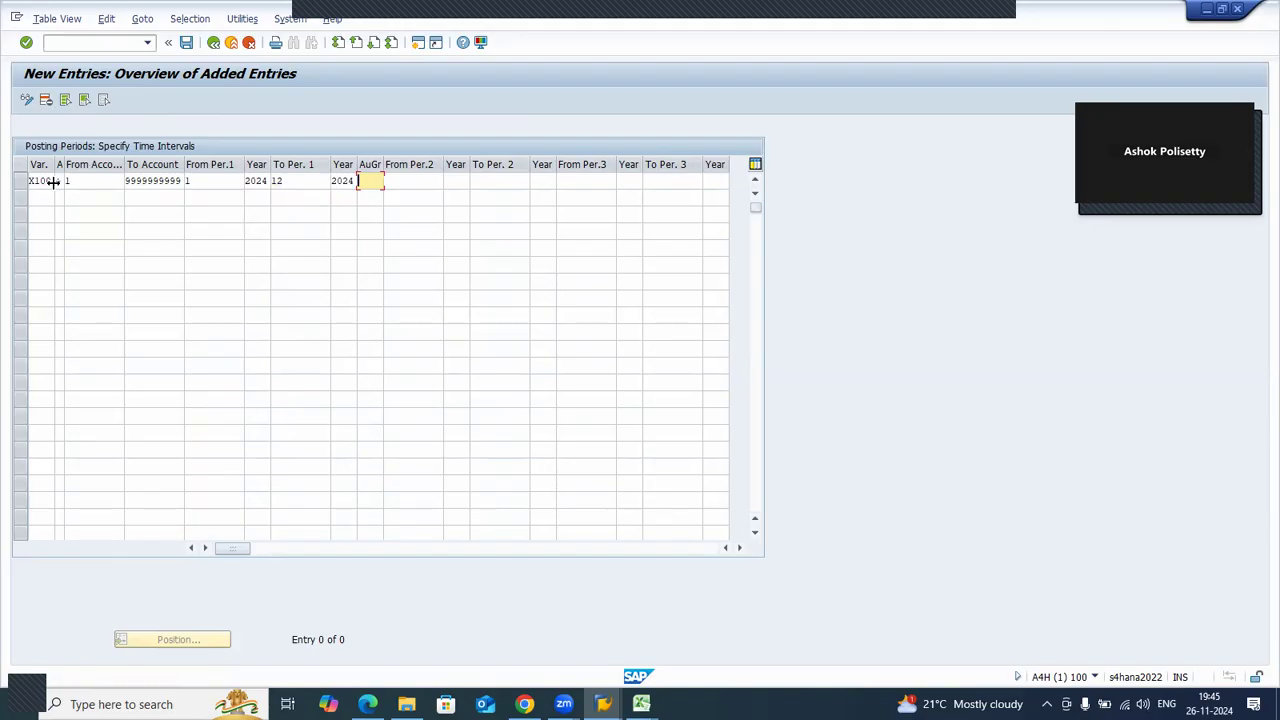
- Leave the authorization group blank and set the X100 entry's second interval from period 13 of 2024 to period 16 of 2024
key(Tab)
key(Down)
text(13)
key(Tab)
text(2024)
key(Tab)
text(16)
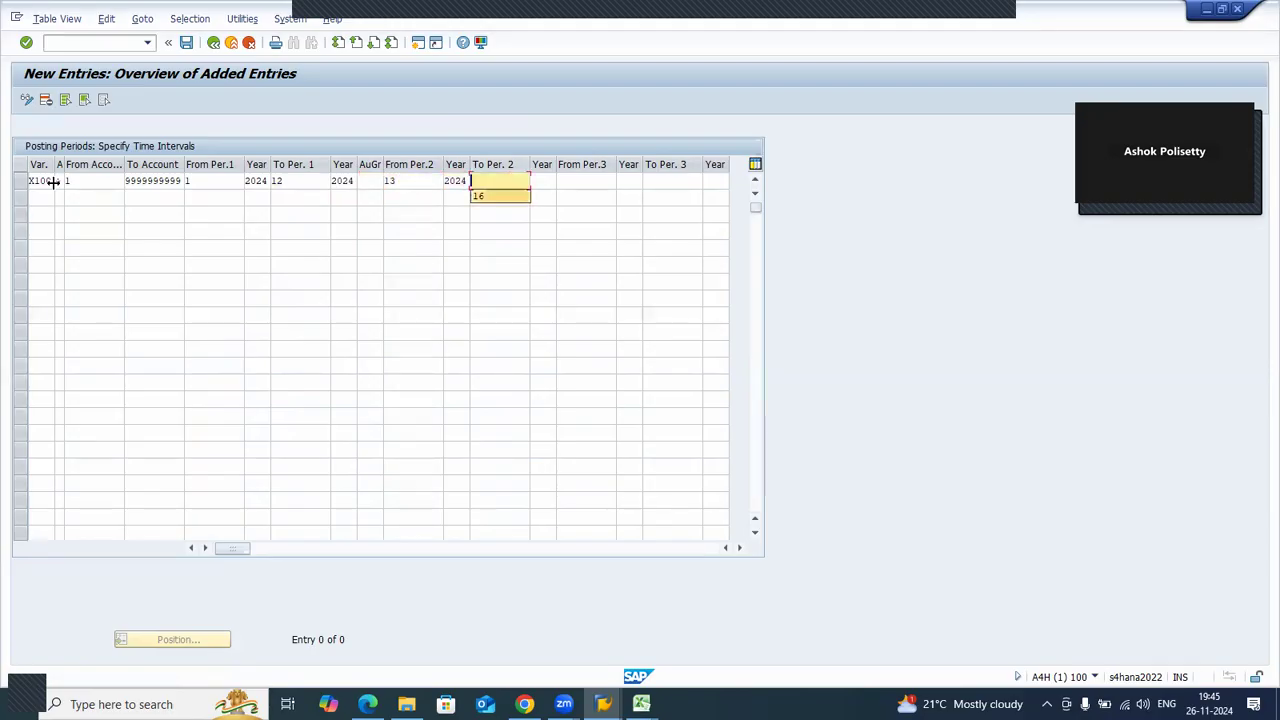
key(Tab)
text(2024)
key(Tab)
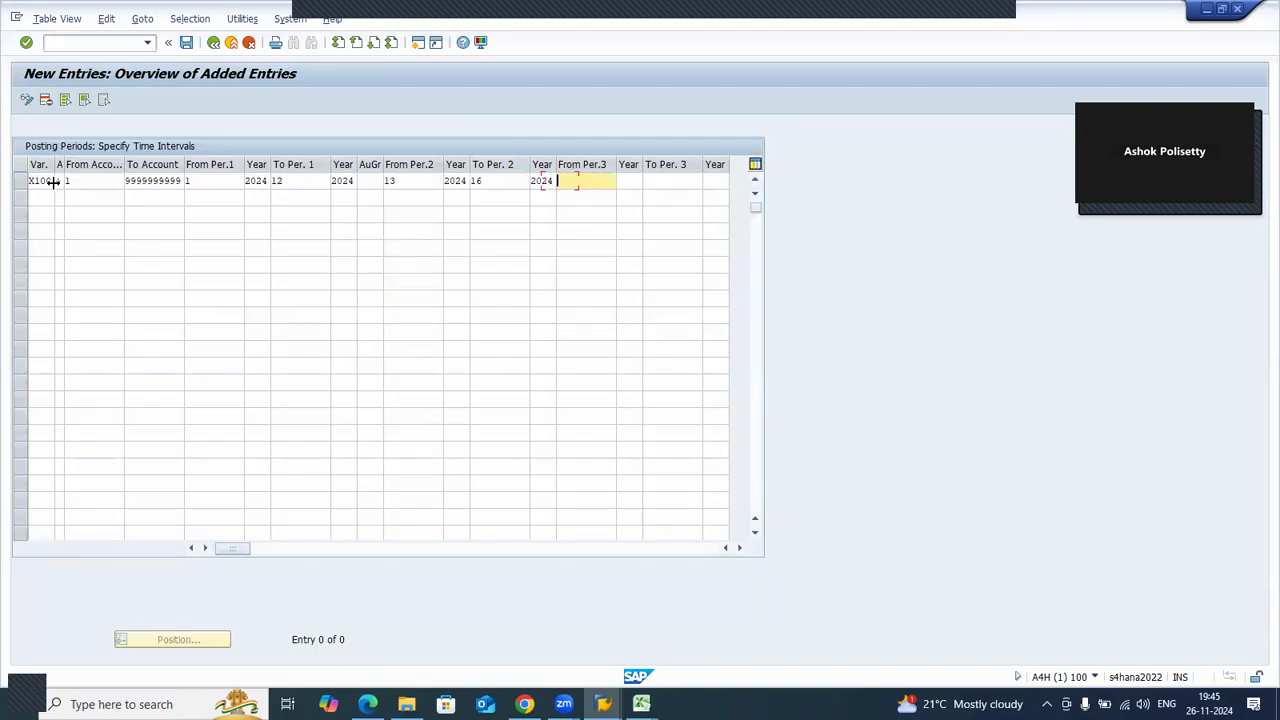
- Set the X100 entry's third interval from period 1 of 2024 to period 16 of 2024 and validate the entry
text(1)
key(Tab)
text(2024)
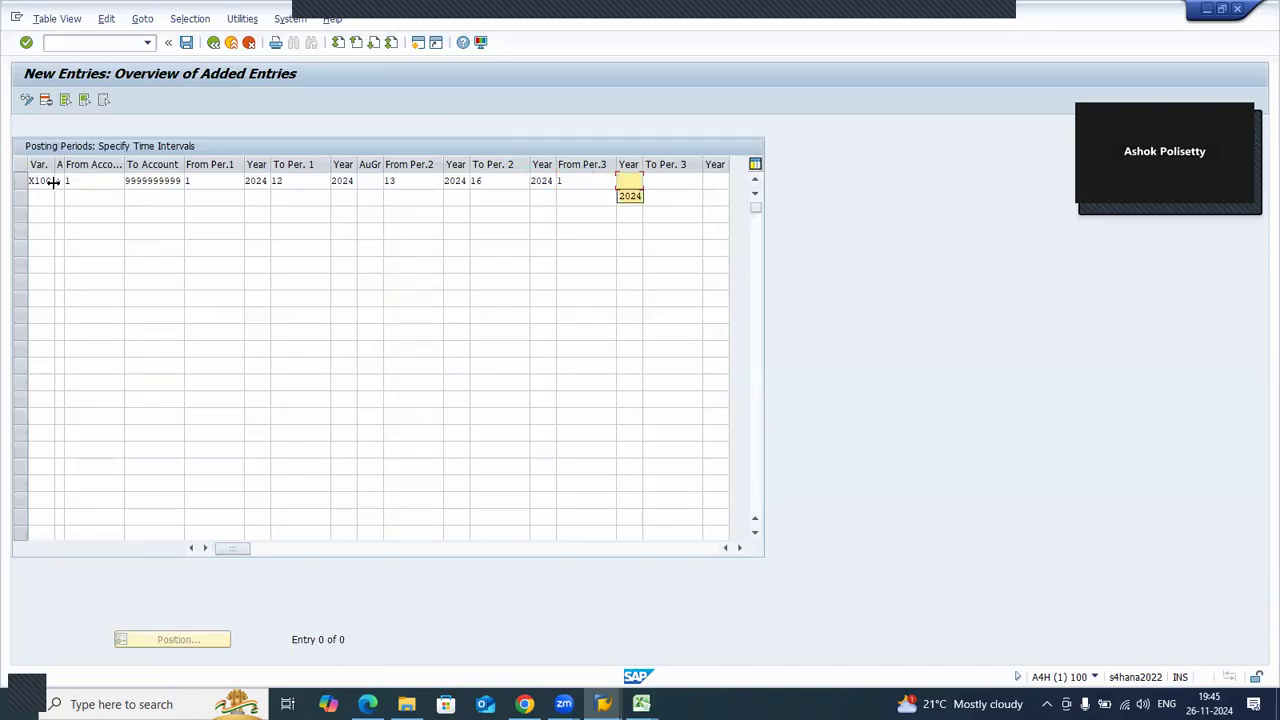
key(Tab)
text(16)
key(Tab)
text(2024)
key(Return)
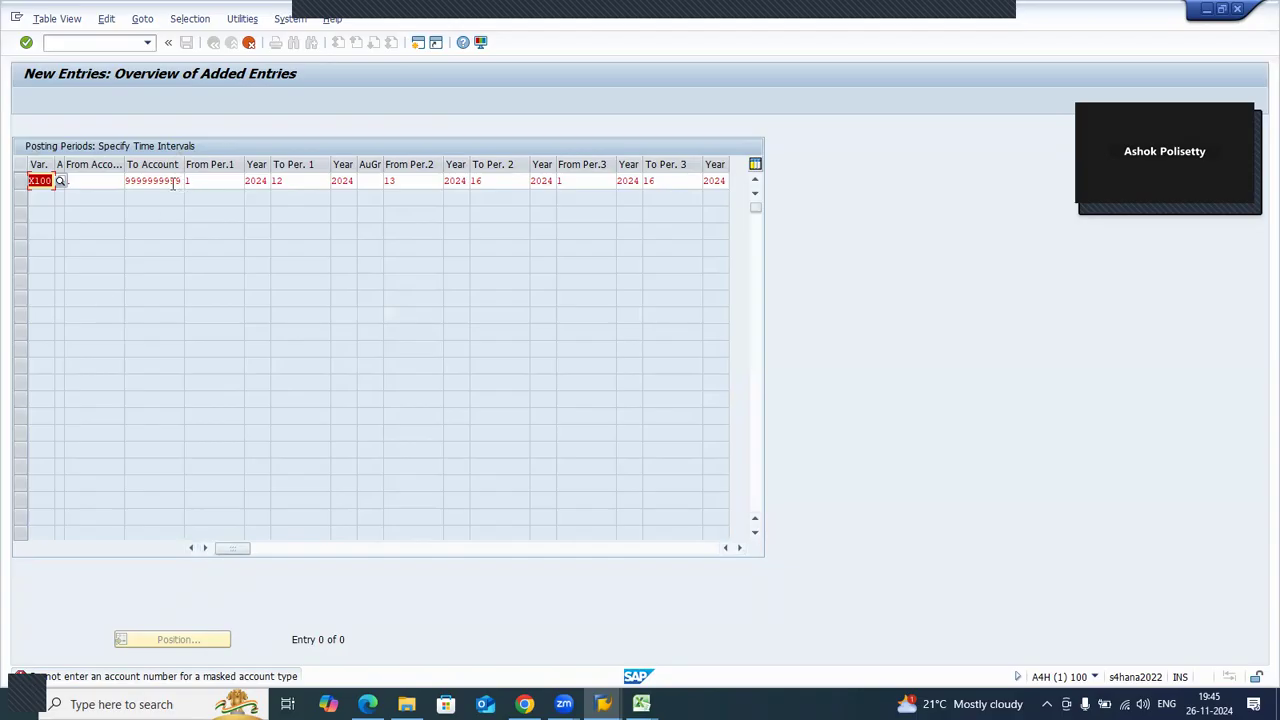
- Revalidate the entry, then read the detailed explanation of the masked account type error and close it
click(118, 180)
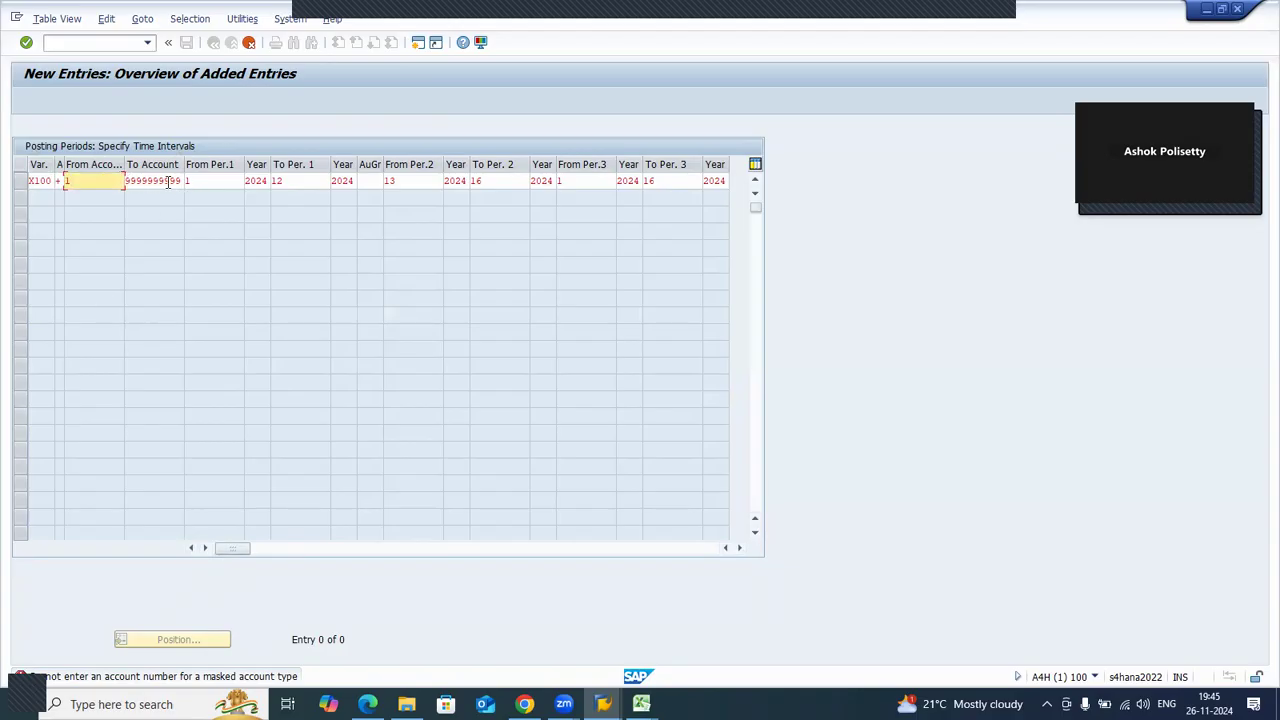
key(Return)
double_click(146, 678)
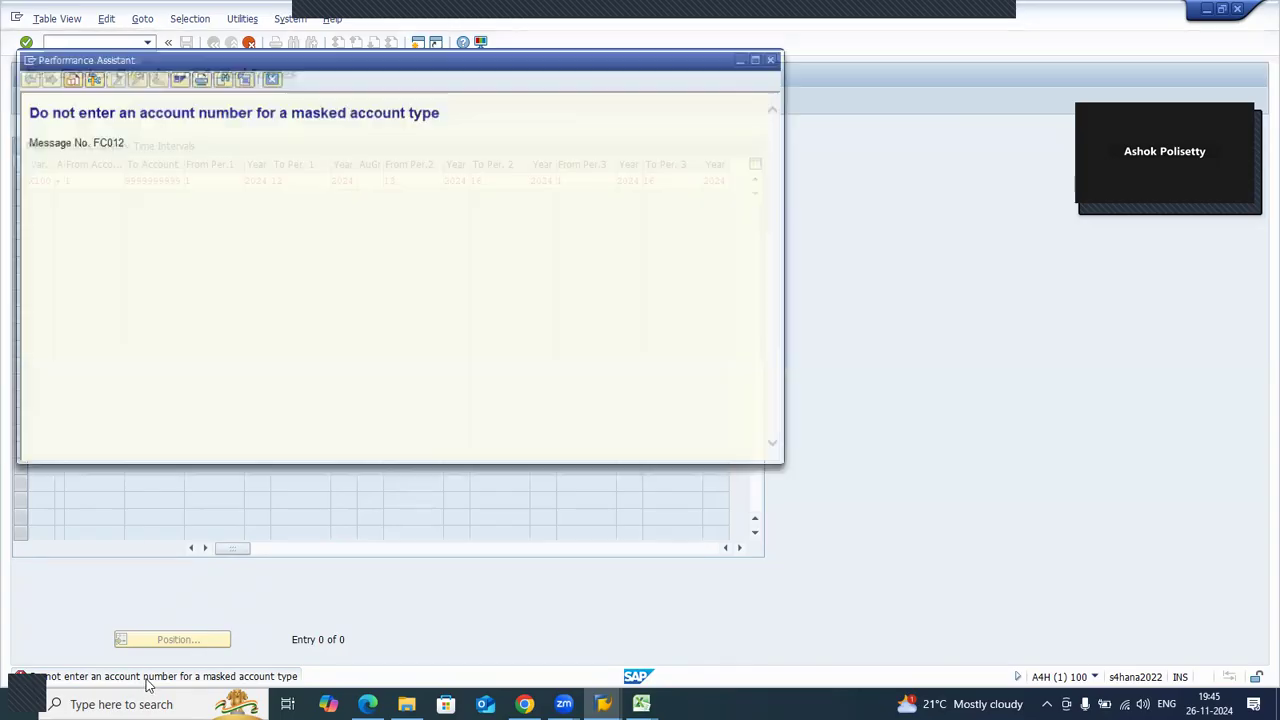
click(271, 78)
- Clear the from-account value of the X100 entry and validate the entry again
click(99, 183)
key(BackSpace)
key(Tab)
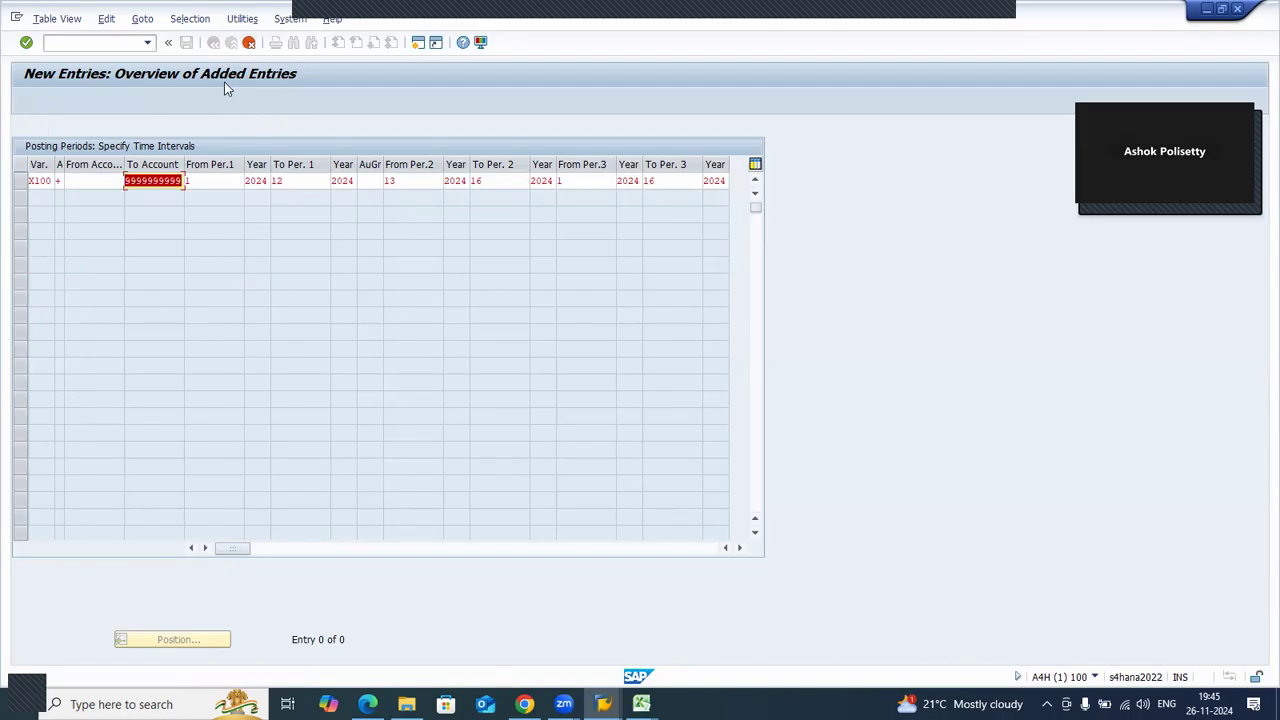
key(Return)
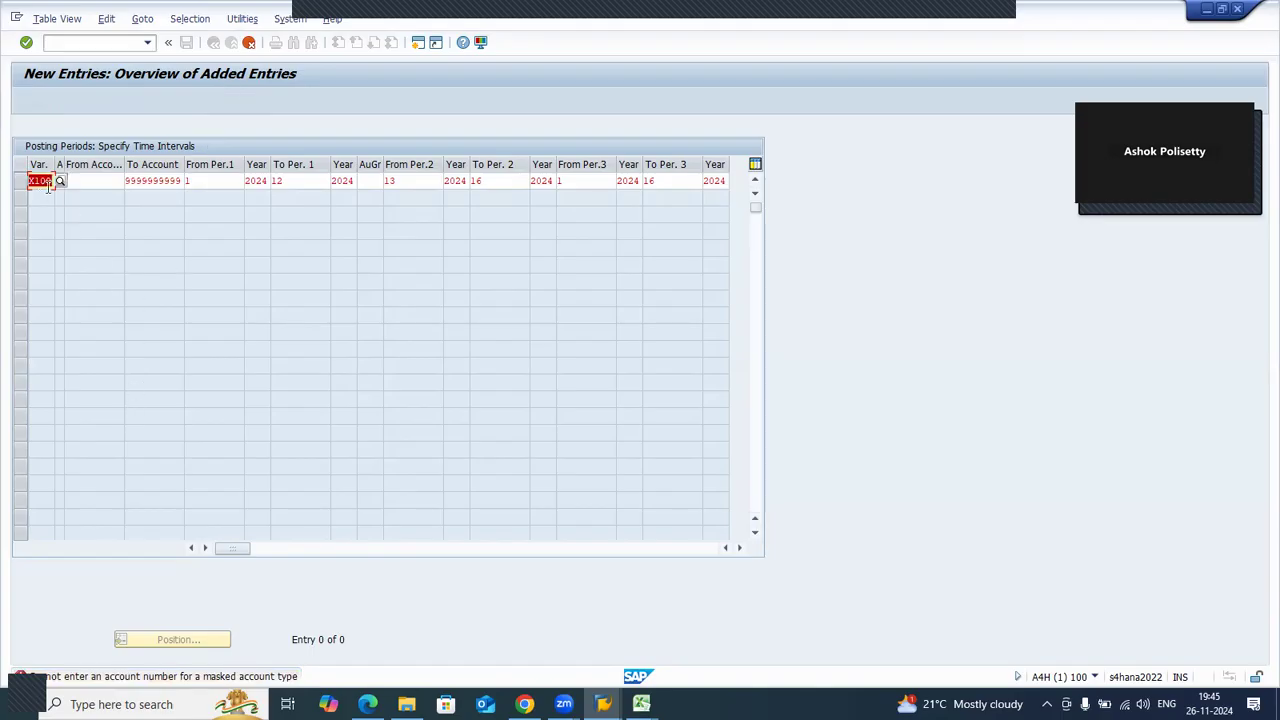
- Reselect posting period variant X100 for the entry and validate it, declining to discard the changes
key(BackSpace)
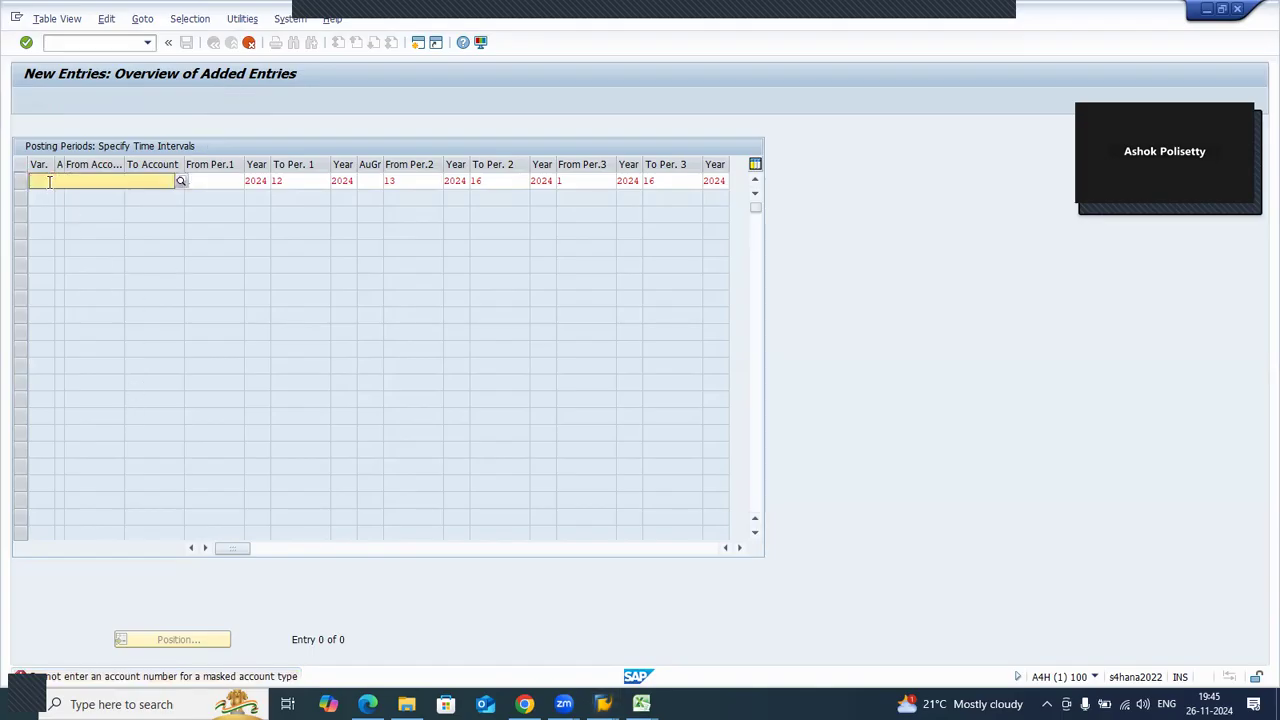
text(x1)
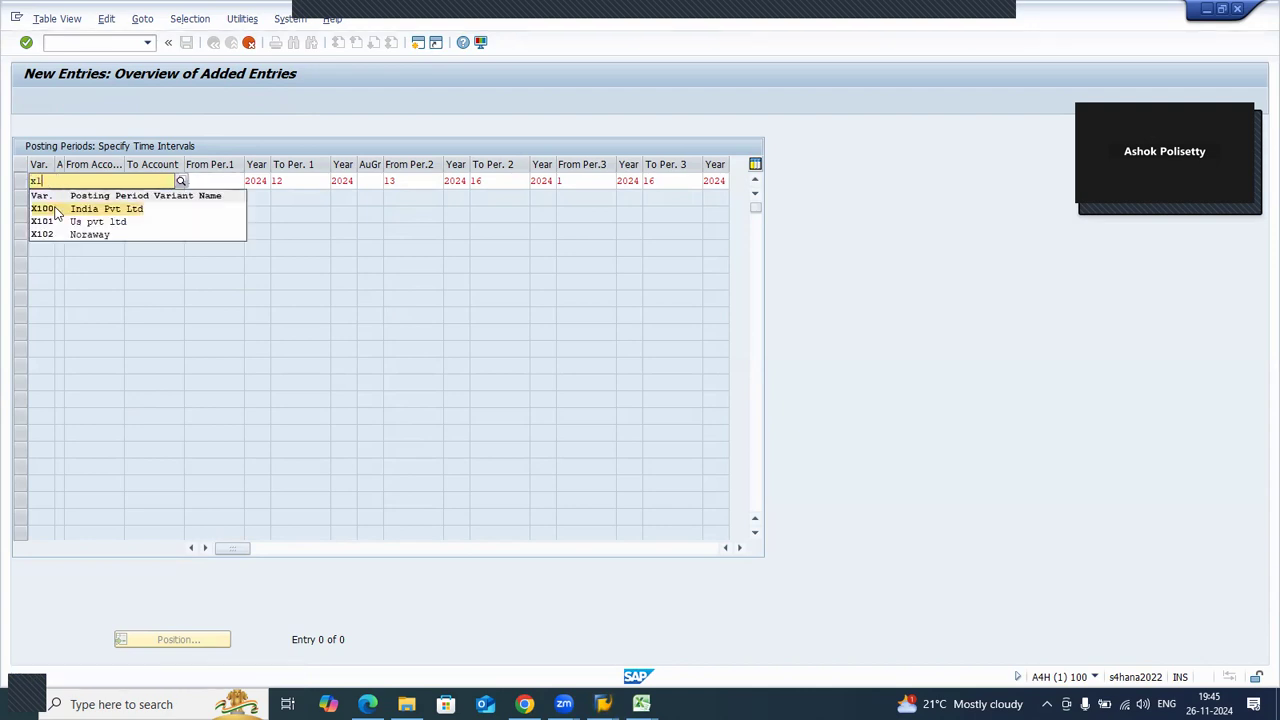
click(57, 213)
key(Return)
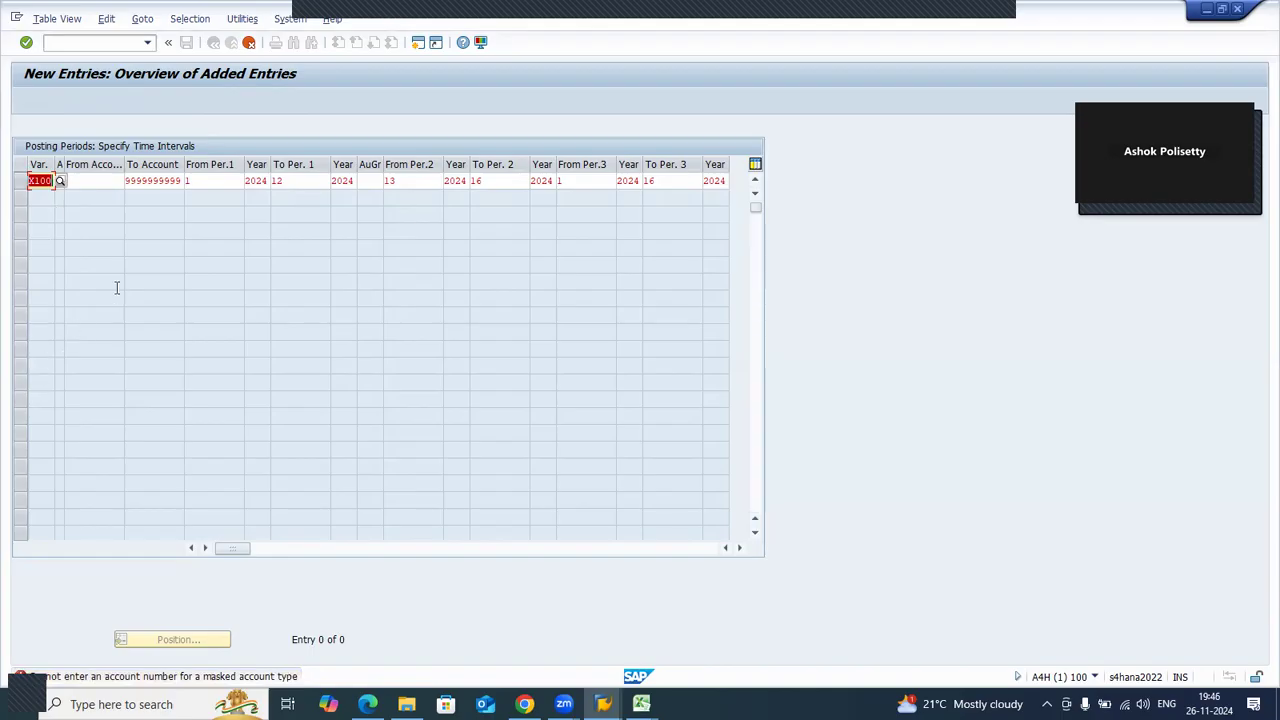
click(249, 44)
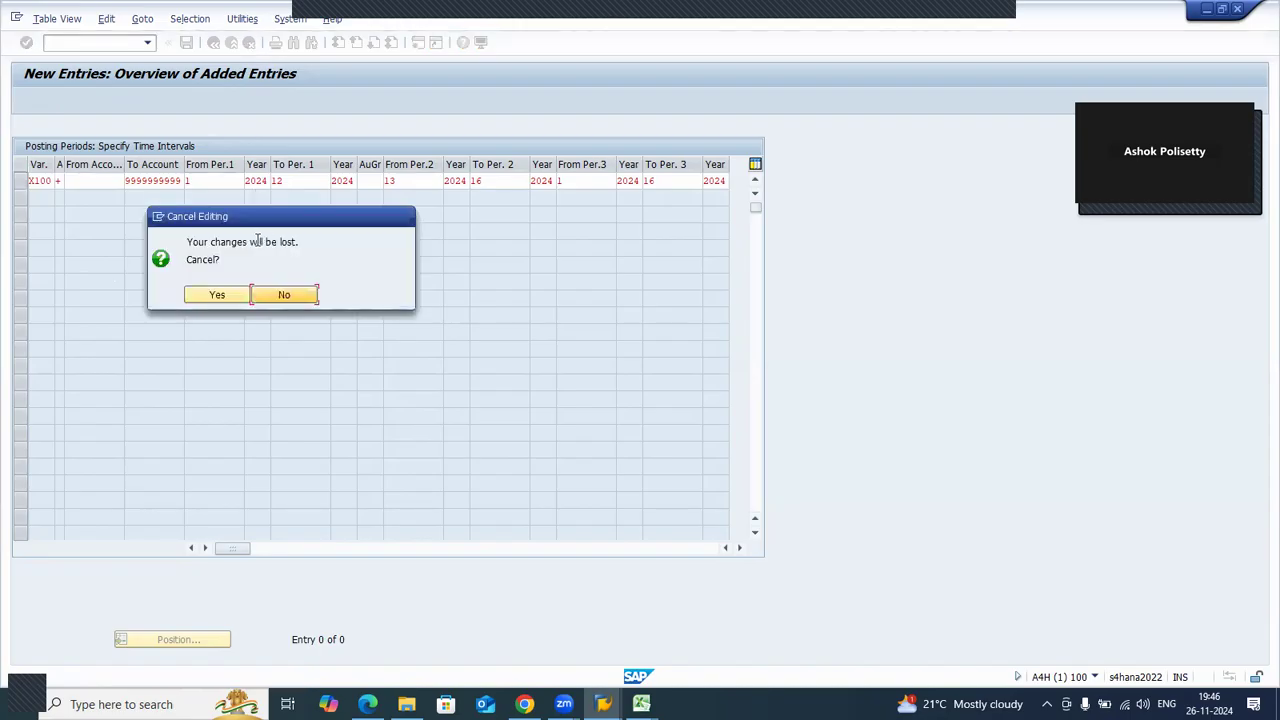
click(283, 295)
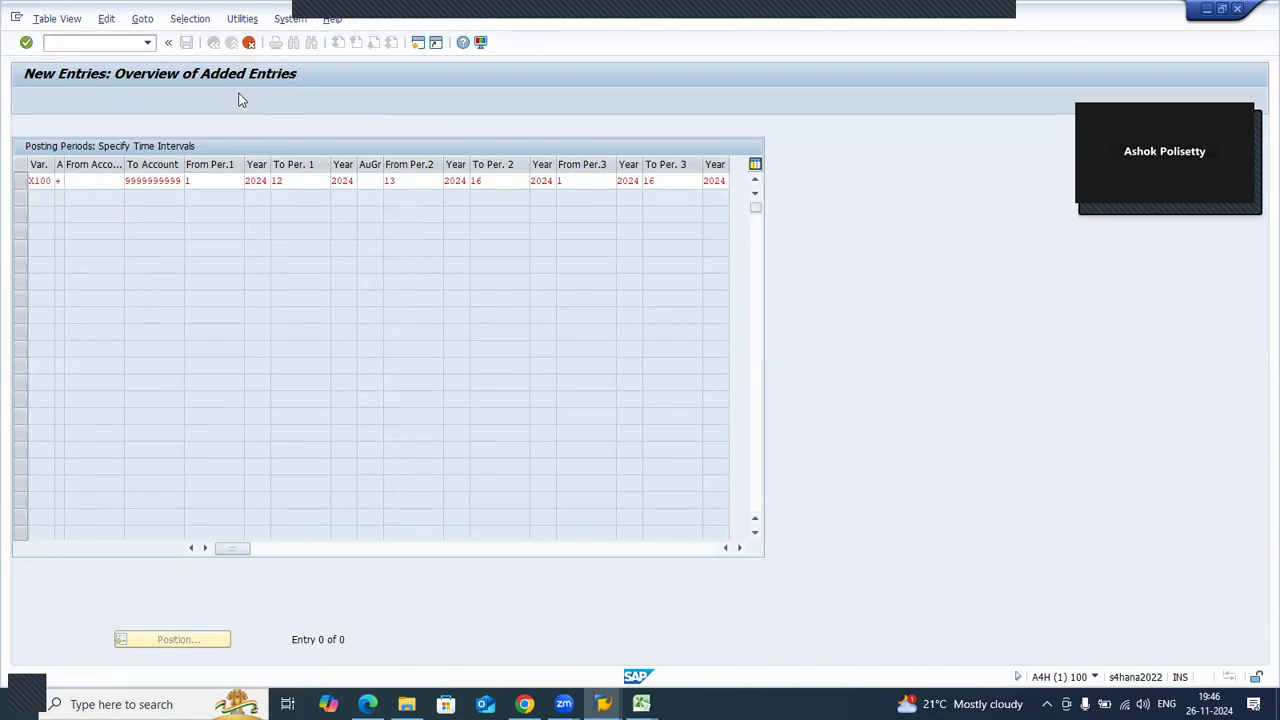
- Open a second session and run transaction obbp to show the company code assignments of posting period variants
key(ctrl+n)
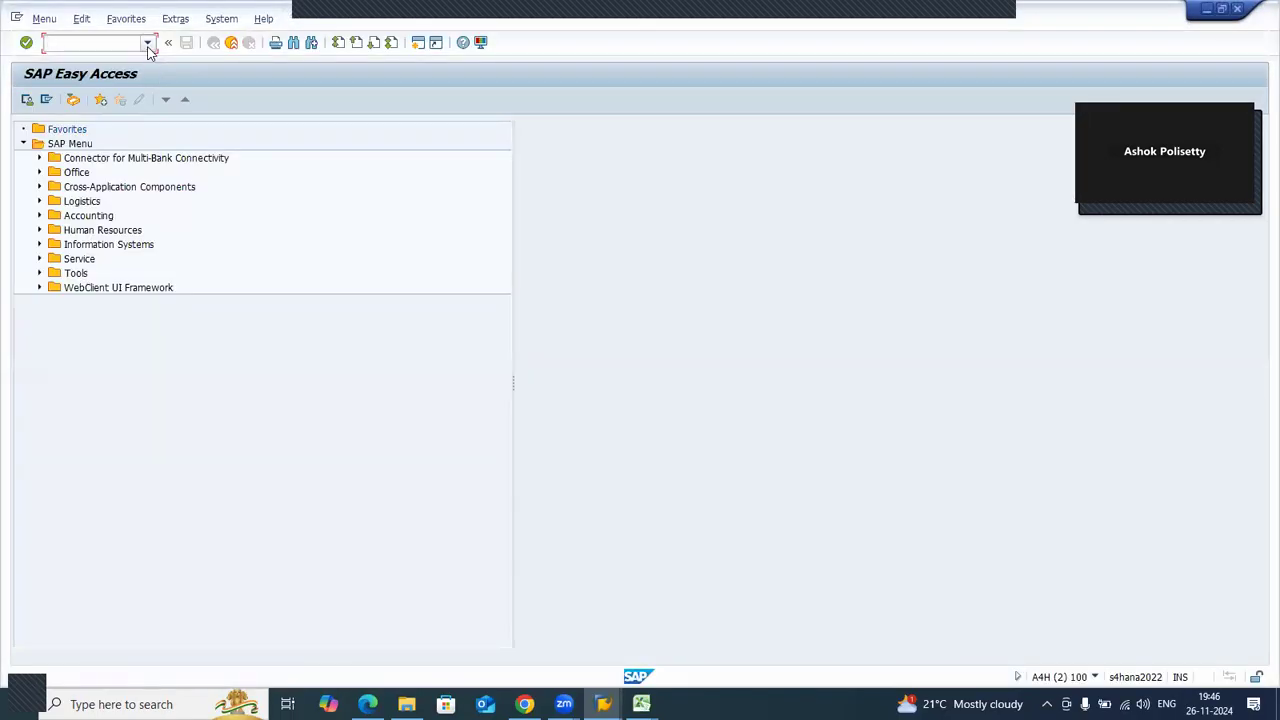
click(147, 45)
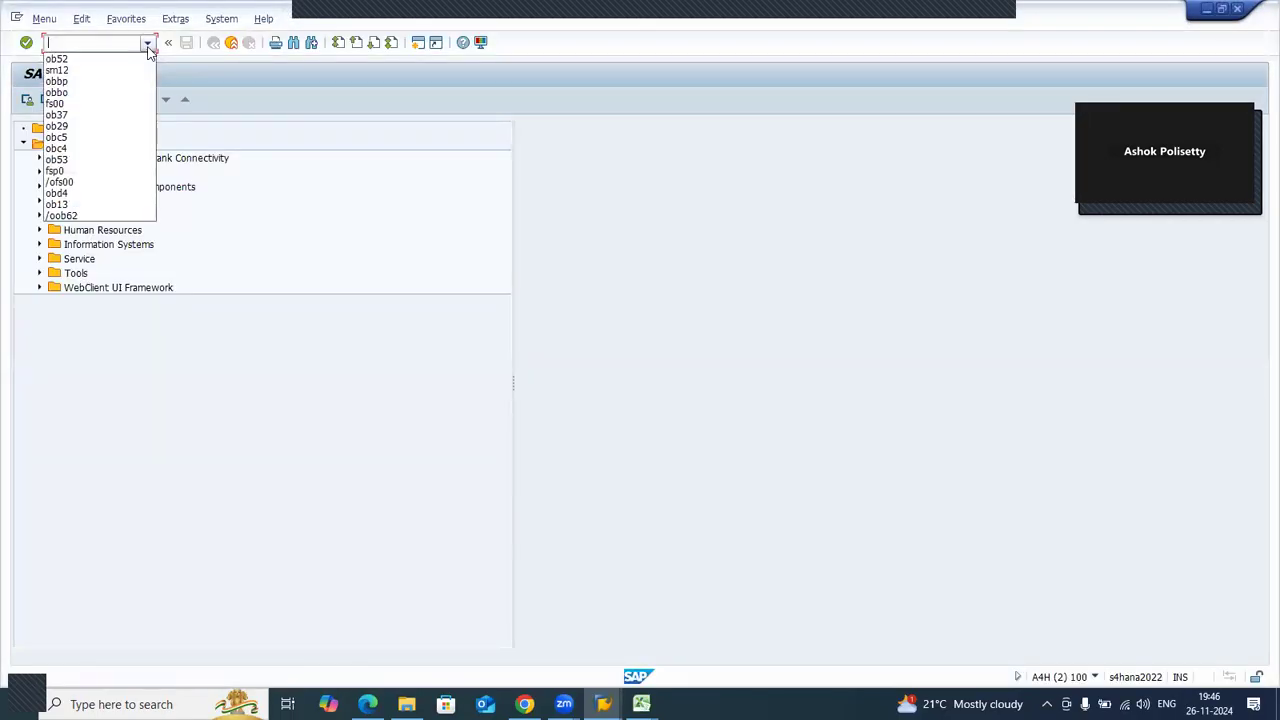
key(alt+Tab)
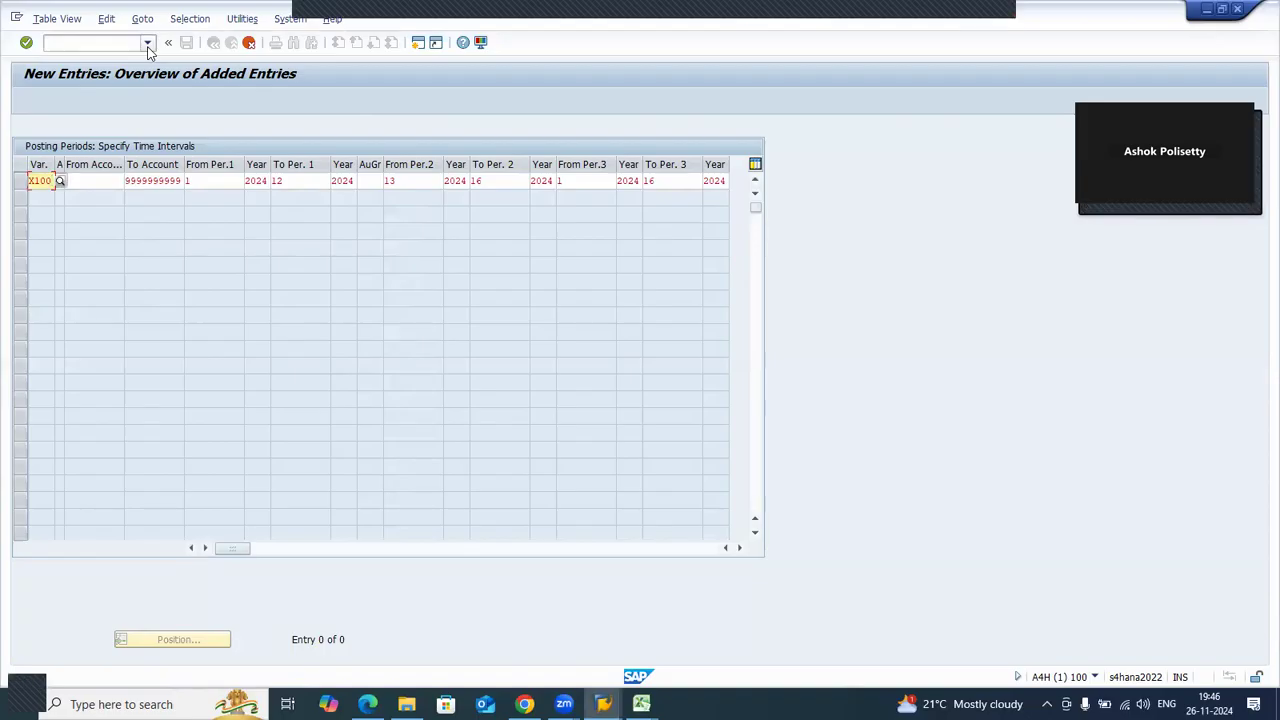
click(94, 178)
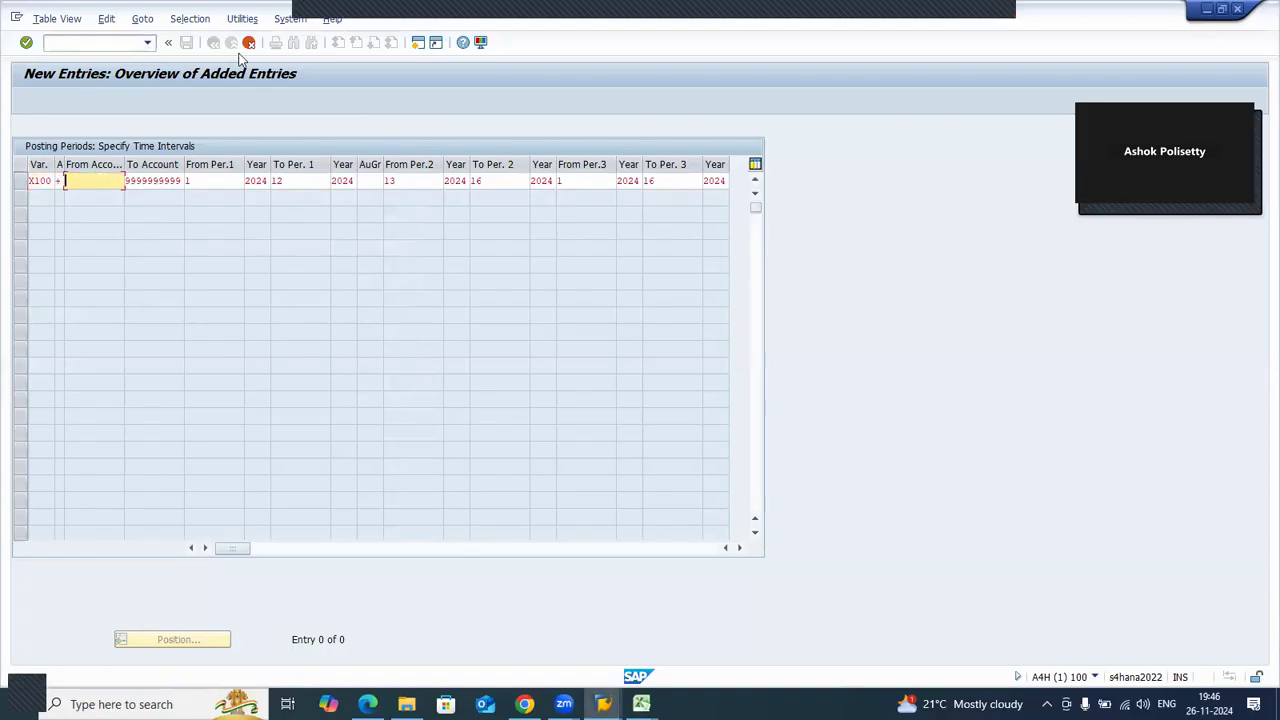
key(alt+Tab)
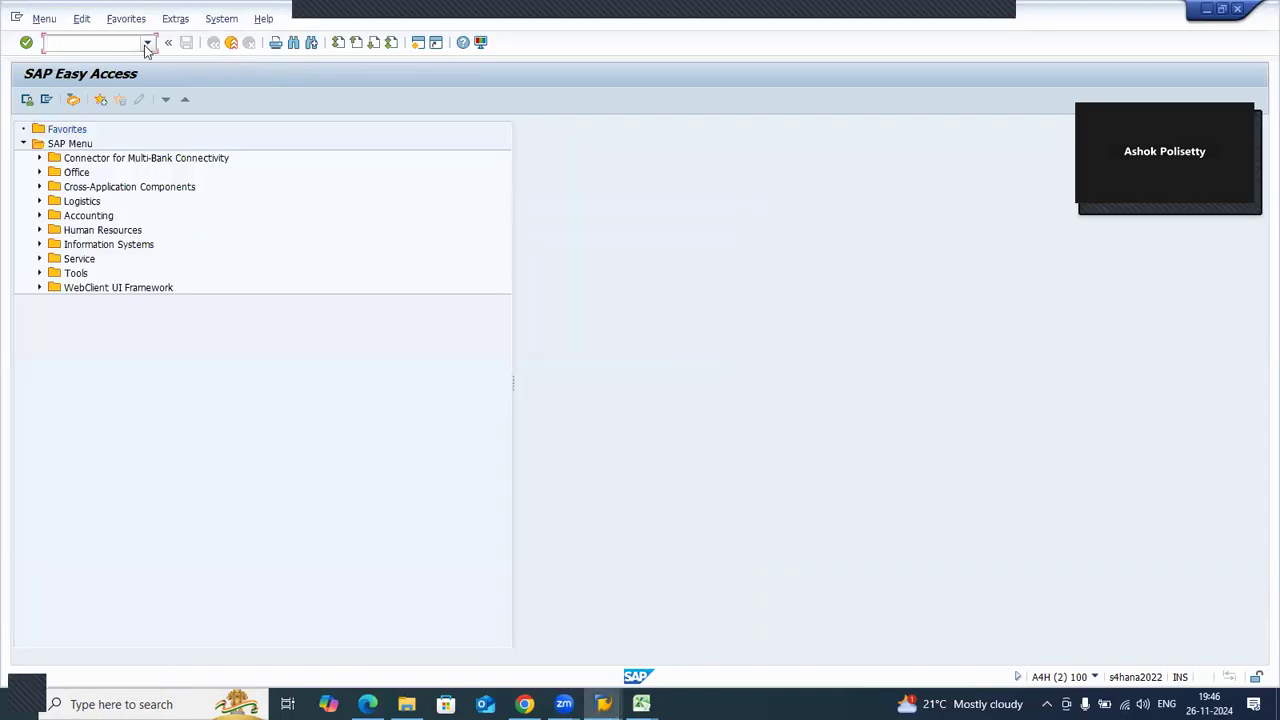
click(147, 44)
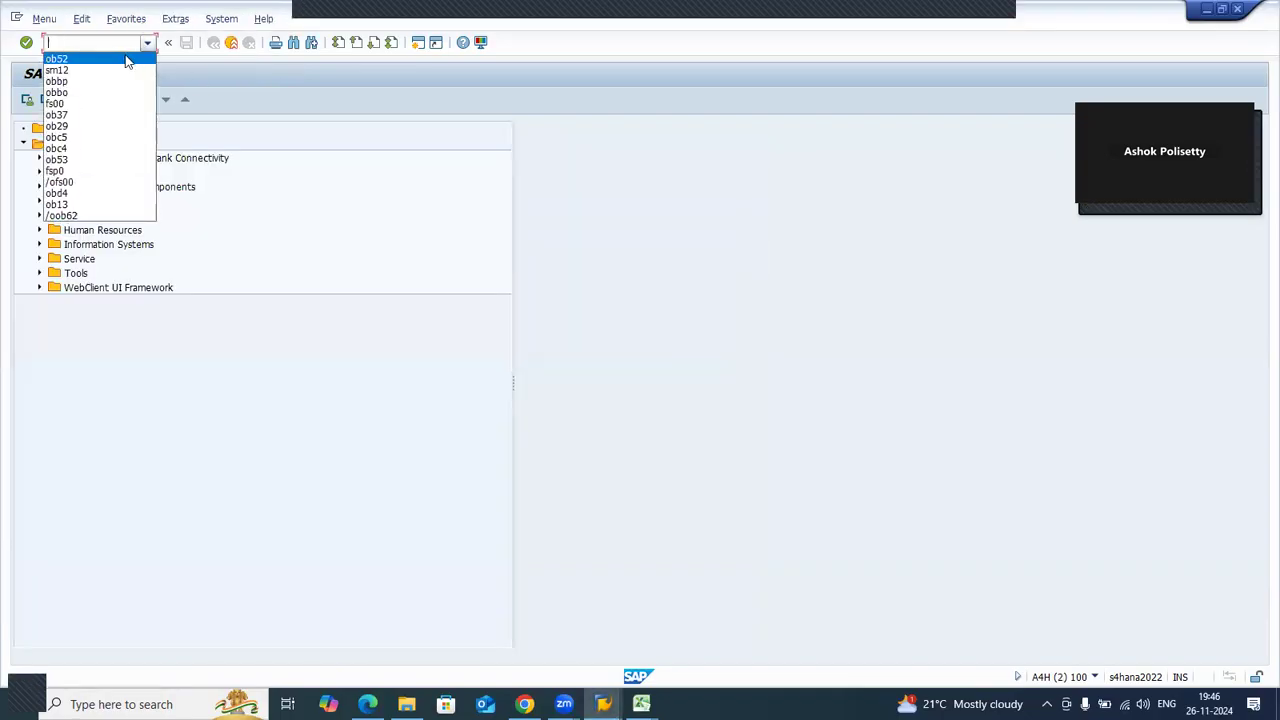
click(96, 115)
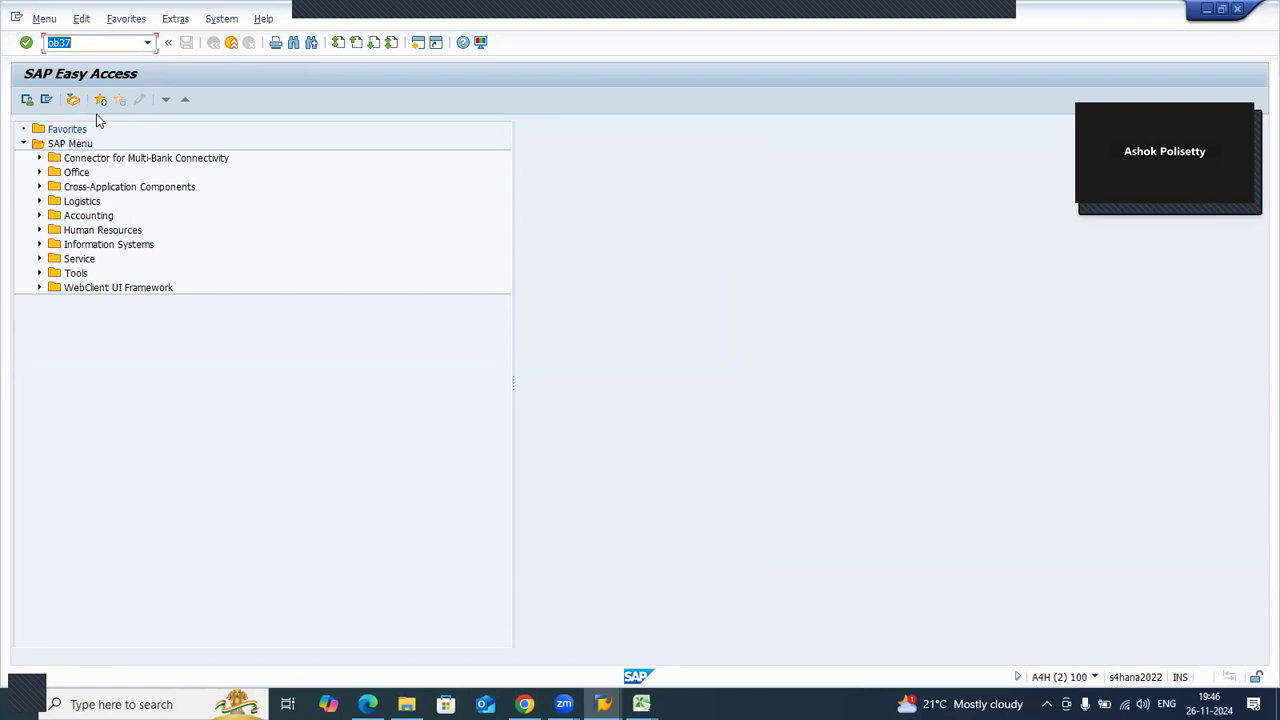
key(BackSpace)
click(147, 44)
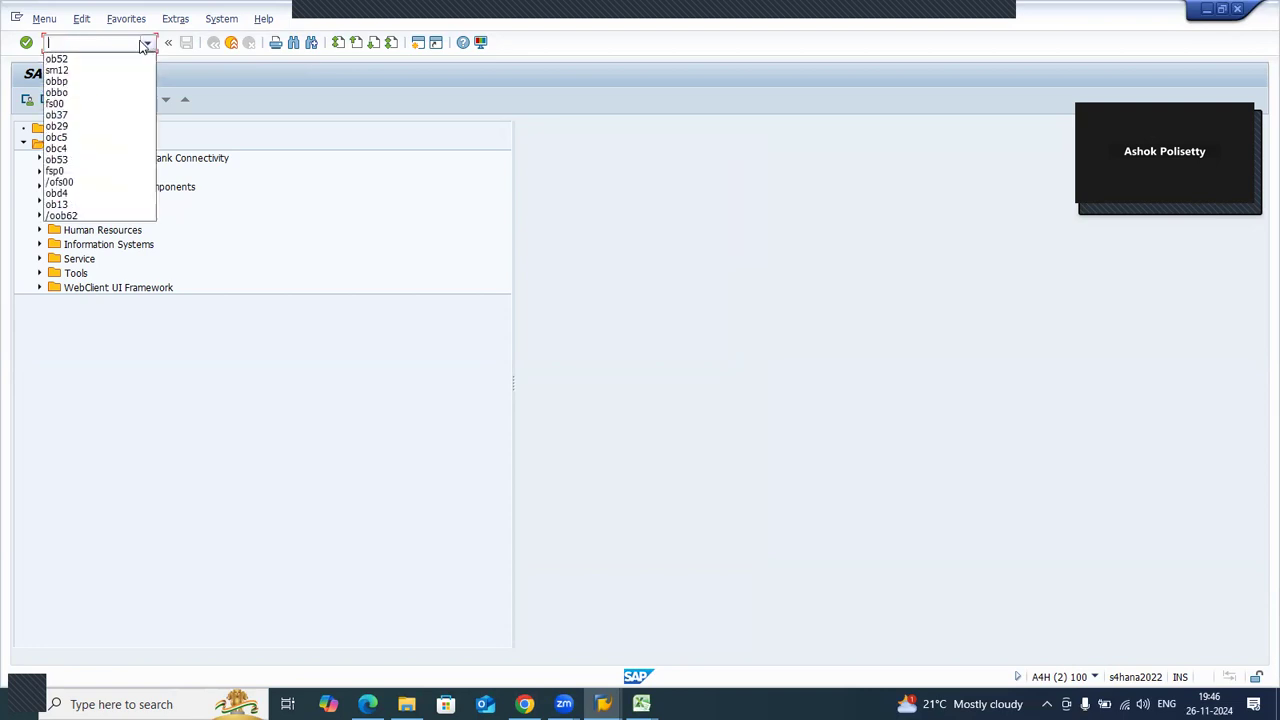
click(100, 81)
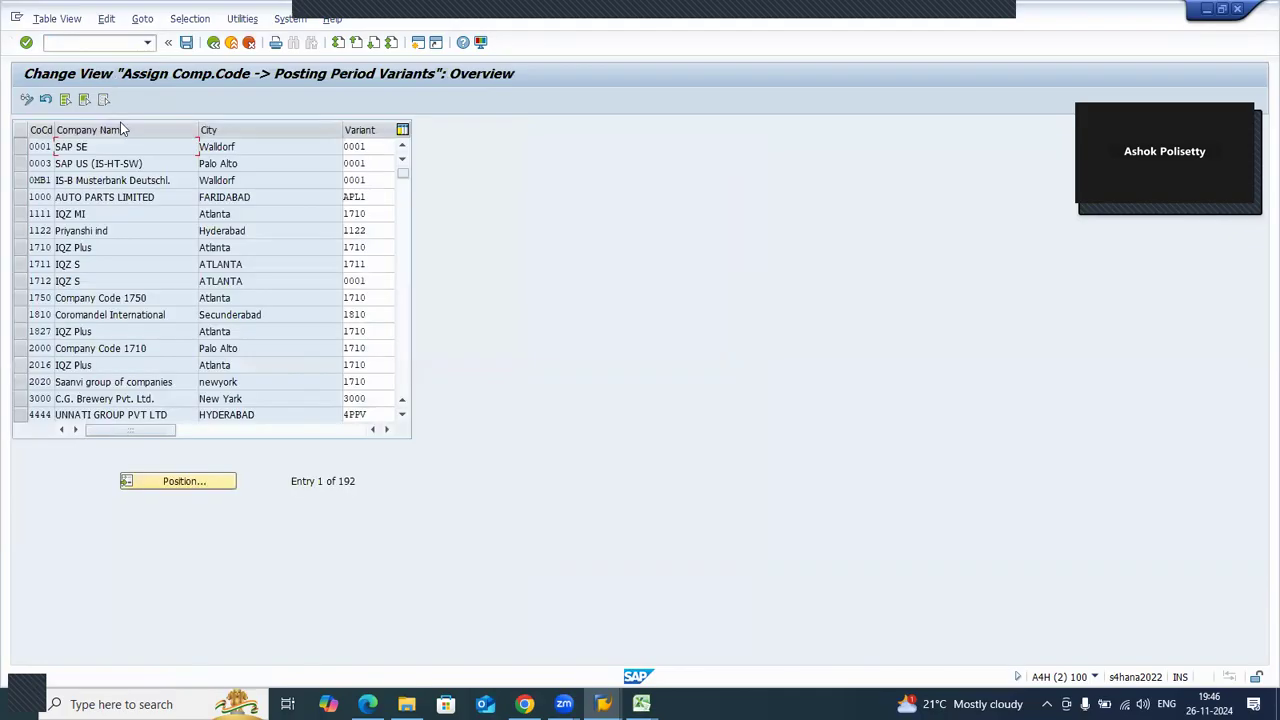
- Position the list at company code X100, check the variants assigned to X100, X101 and X102, and save
click(163, 481)
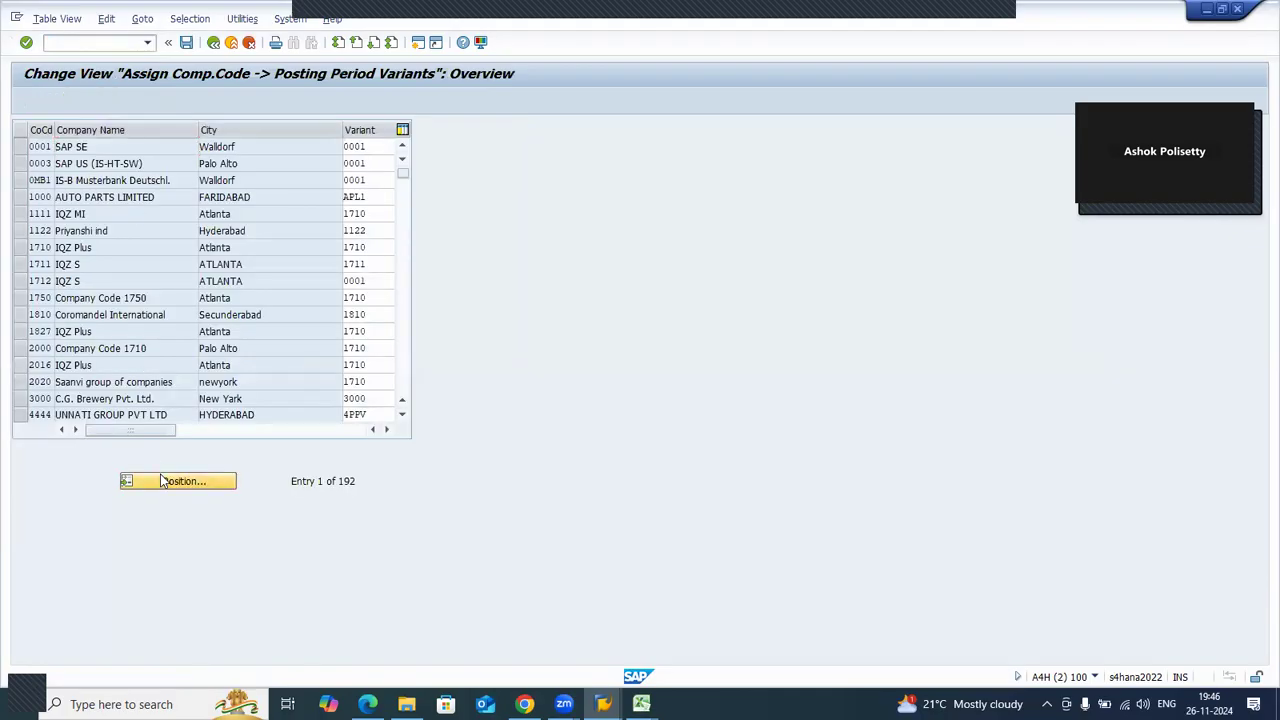
text(X100)
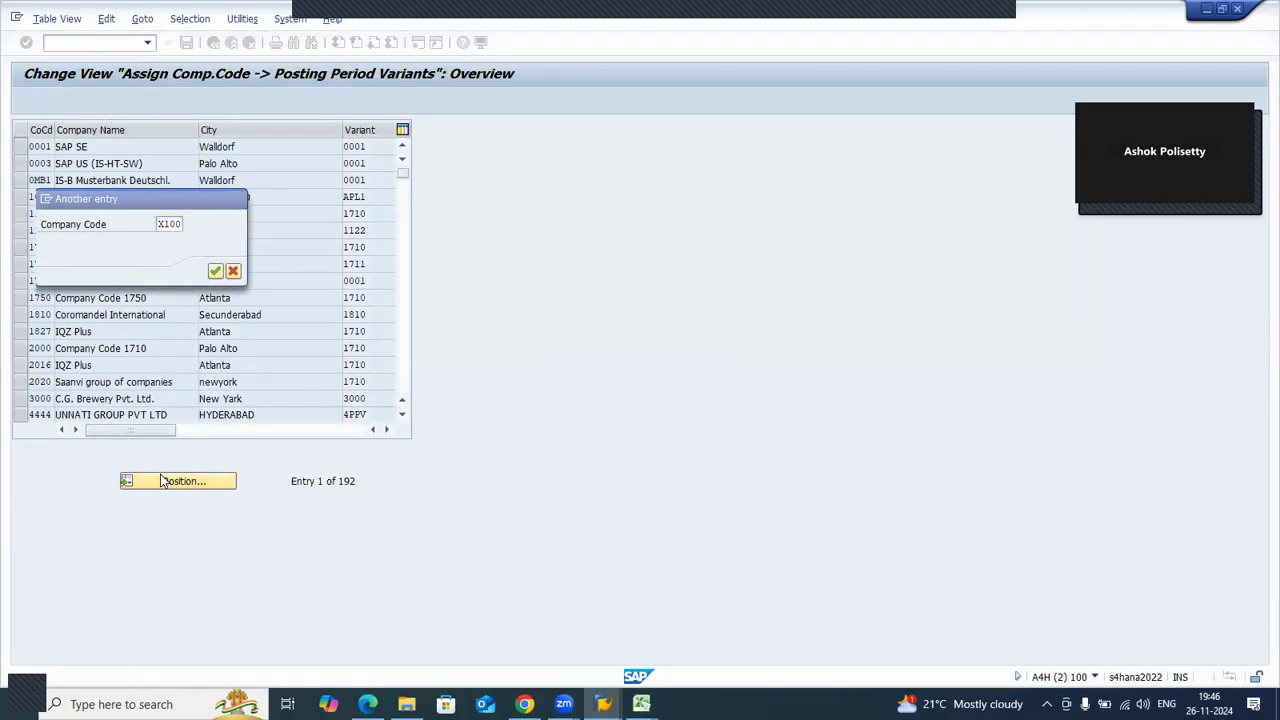
key(Return)
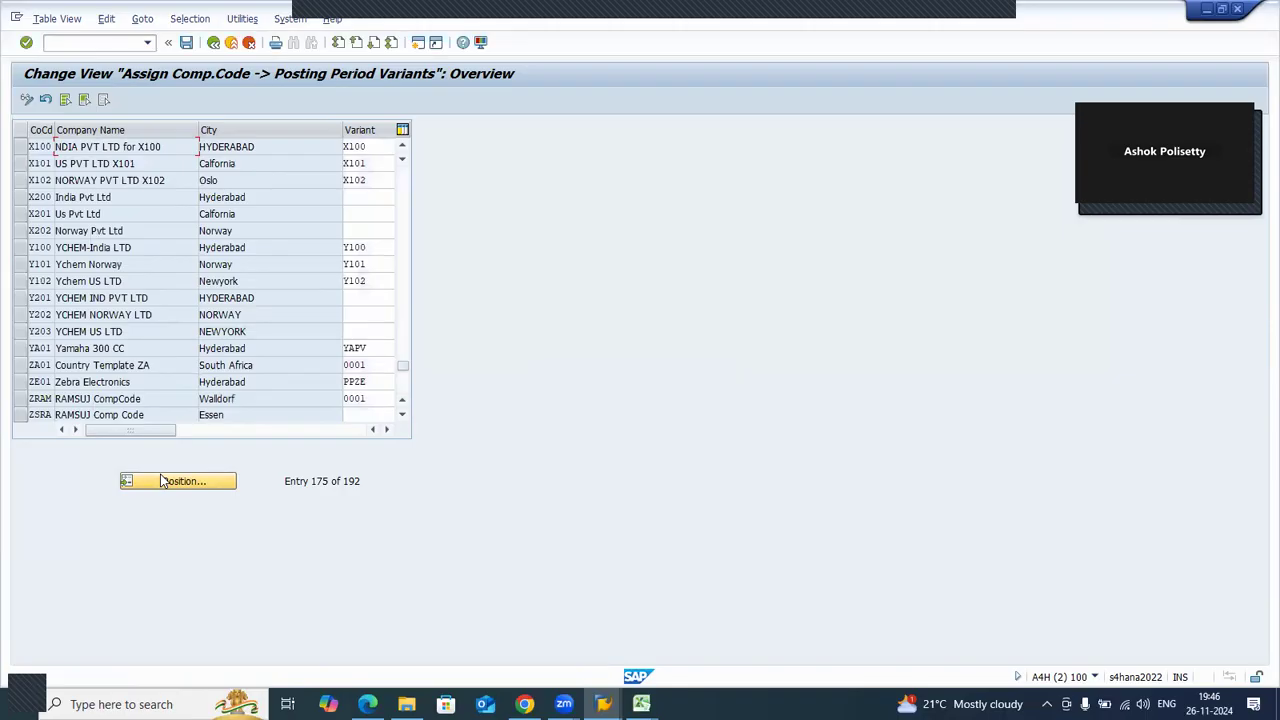
click(371, 148)
click(371, 166)
click(371, 184)
key(ctrl+s)
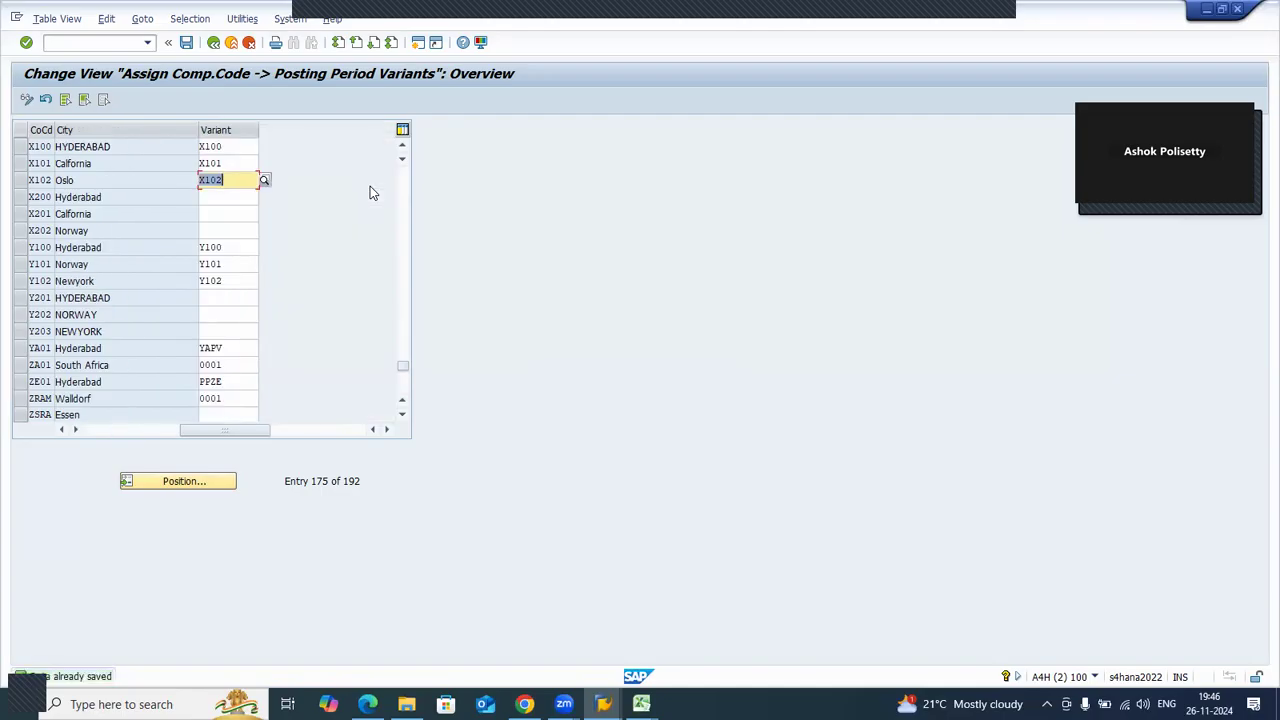
- Try to open all posting period variants for maintenance with transaction ob52, declining to display the locked data
click(216, 46)
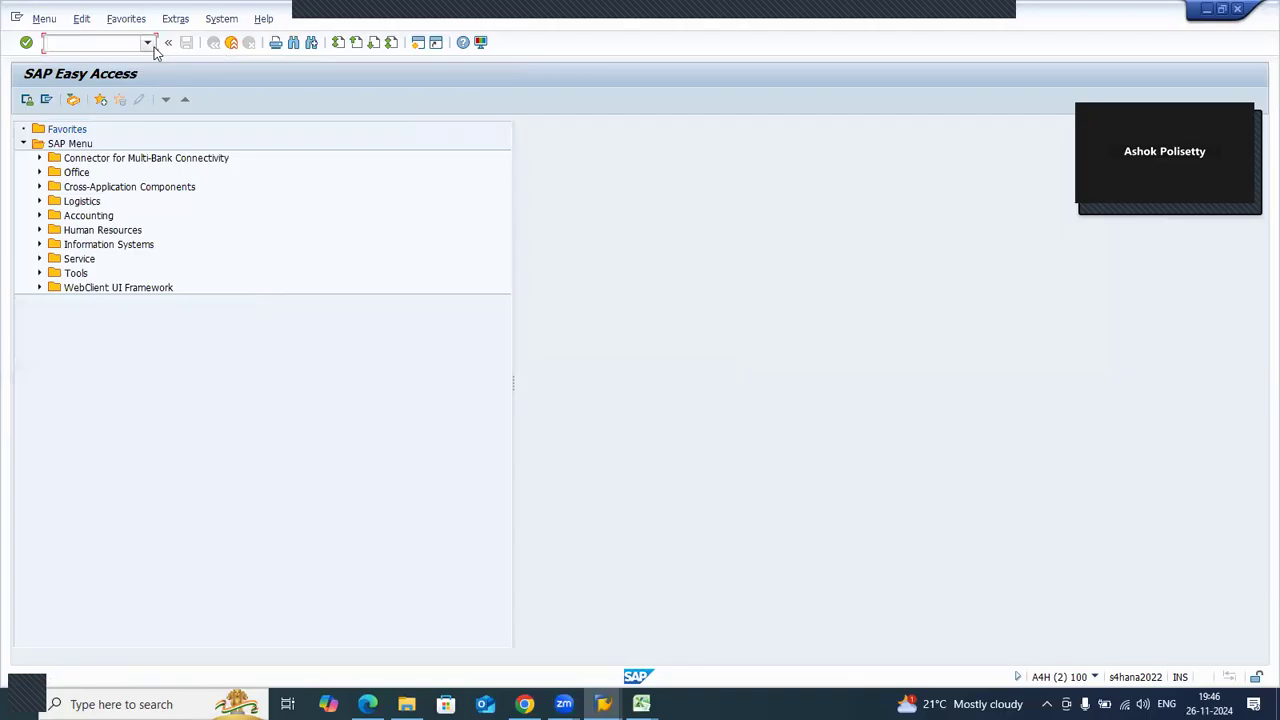
click(152, 45)
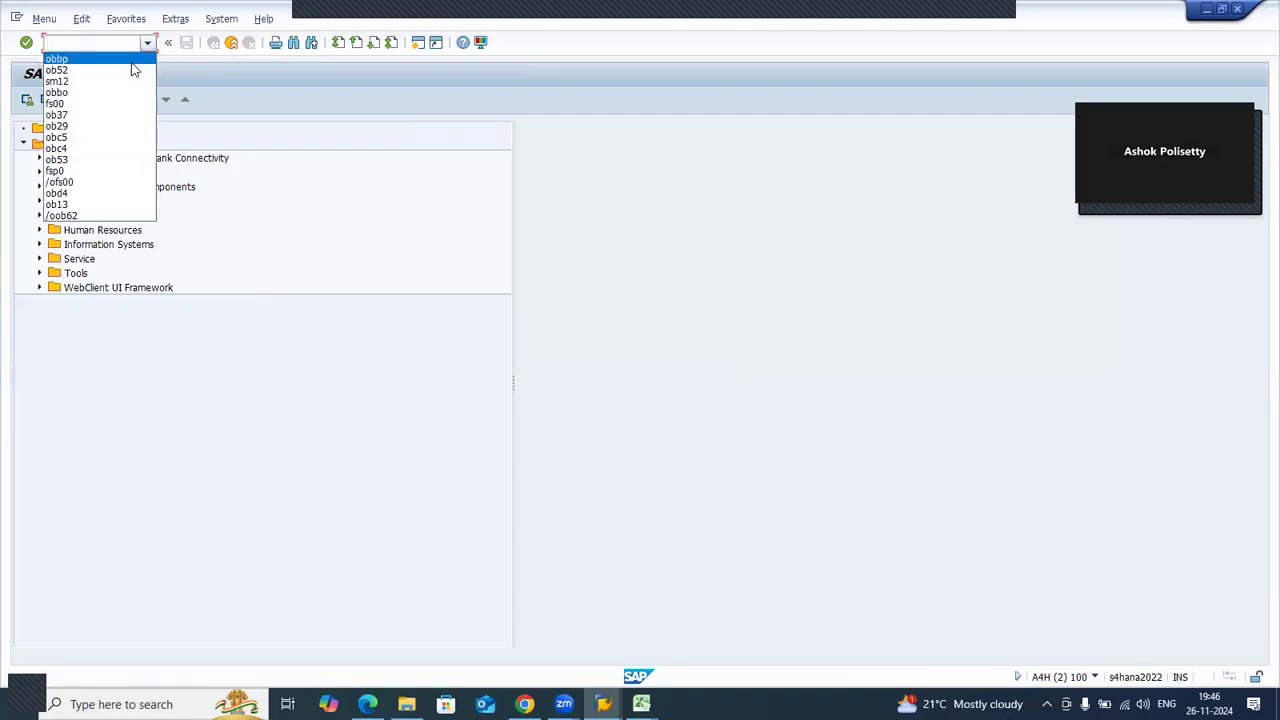
click(134, 70)
key(Return)
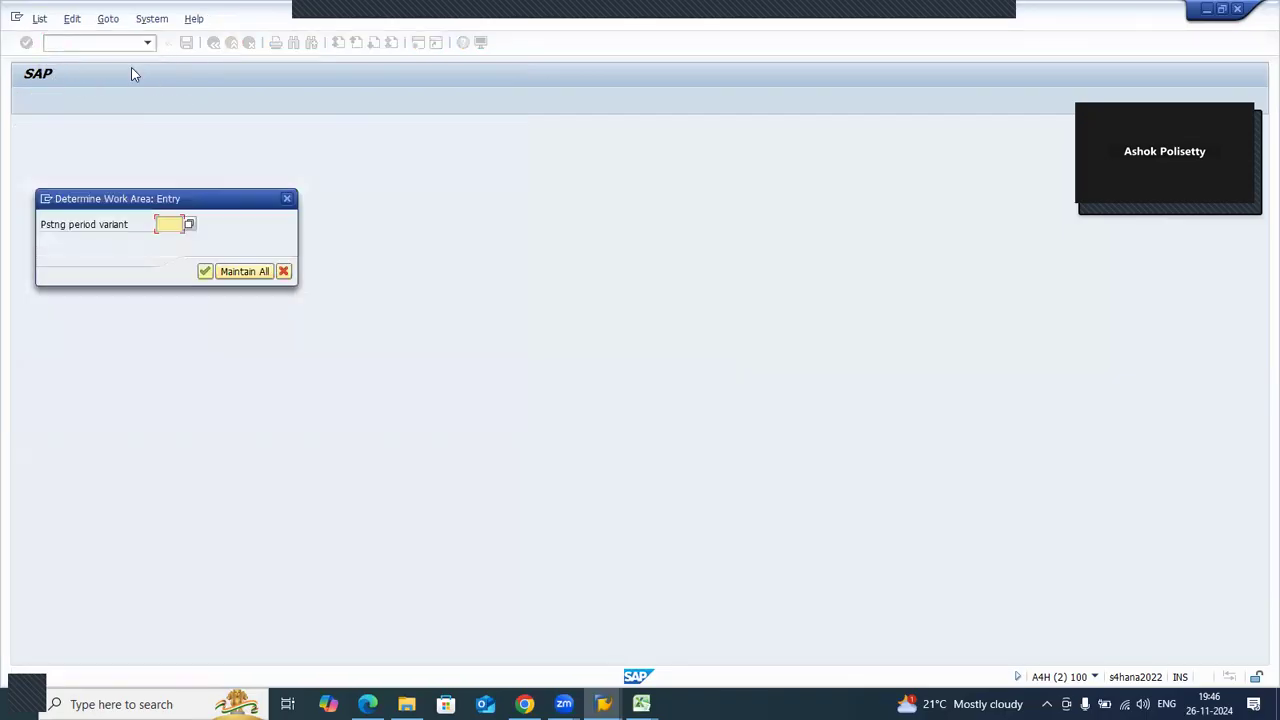
click(166, 222)
key(Down)
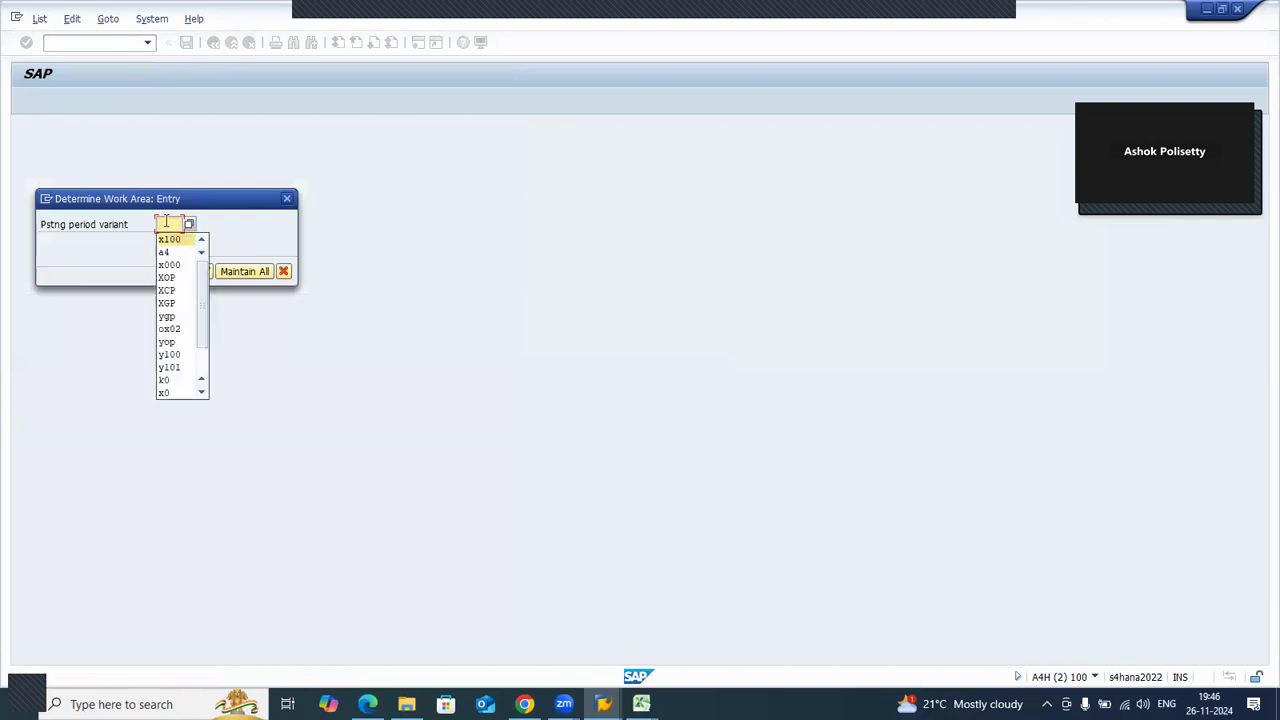
key(Return)
click(245, 272)
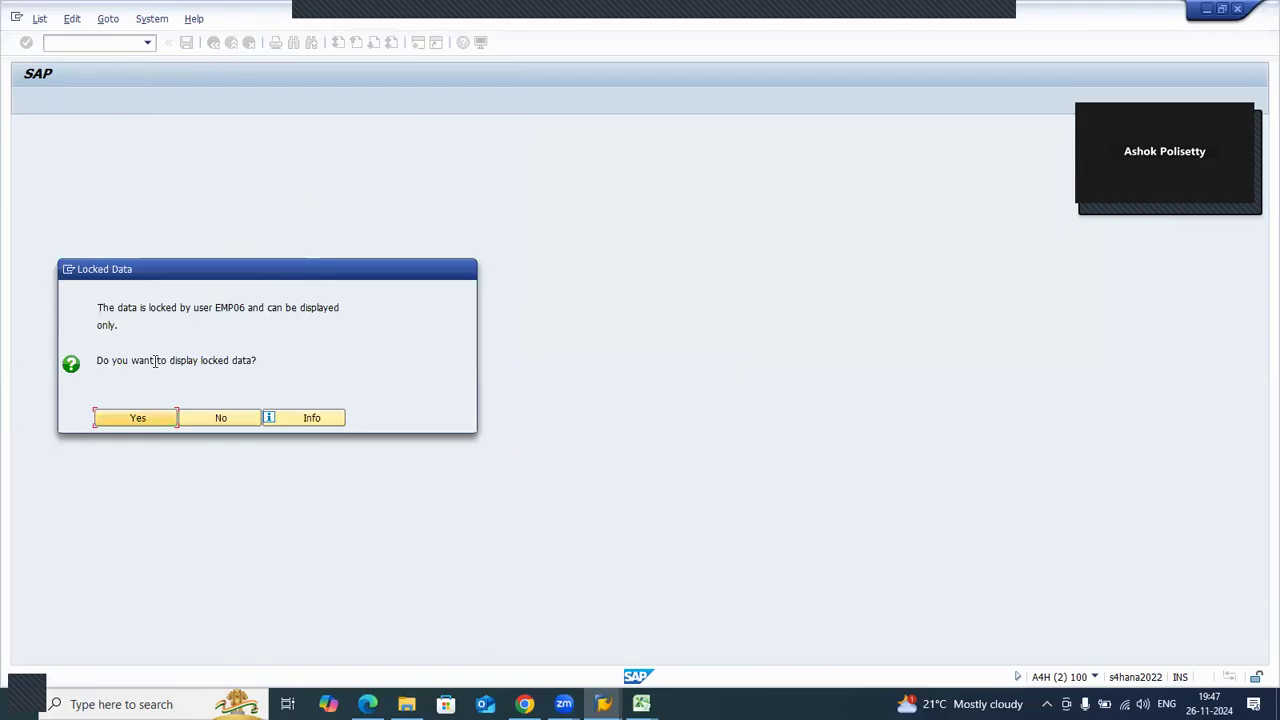
click(190, 424)
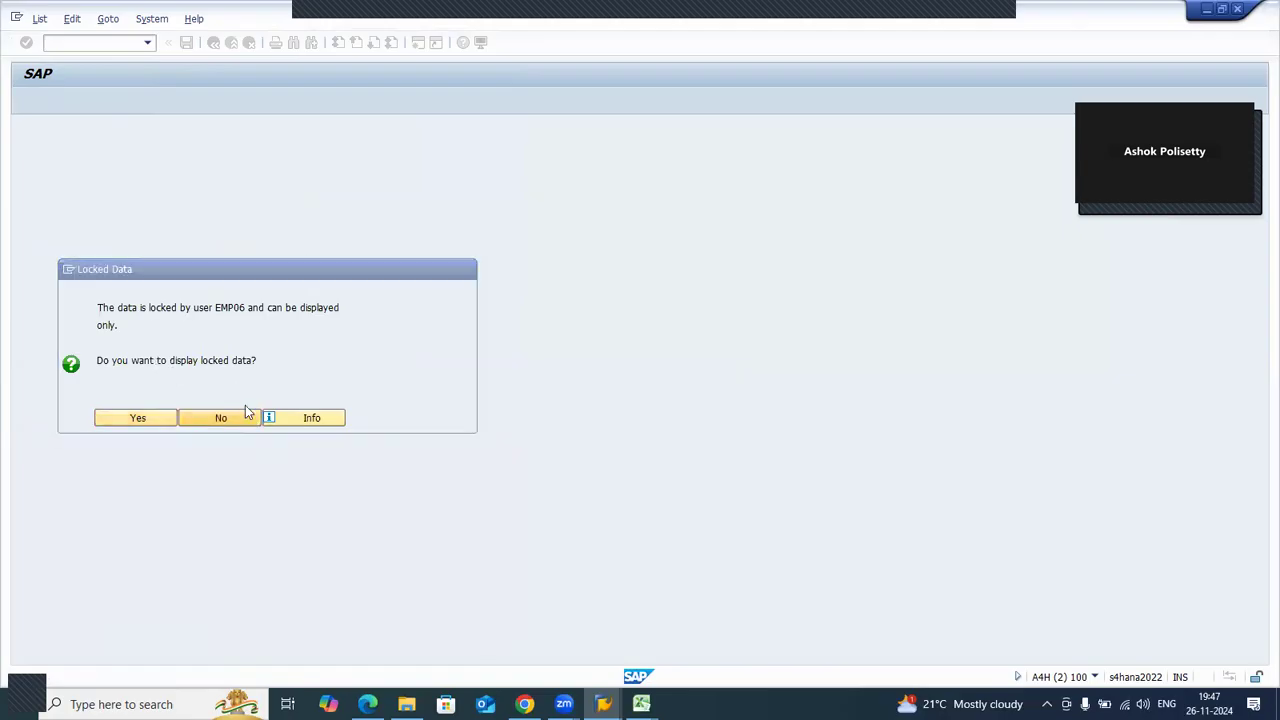
- Run transaction sm12 and search for the lock entries held by the user in client 100
click(147, 42)
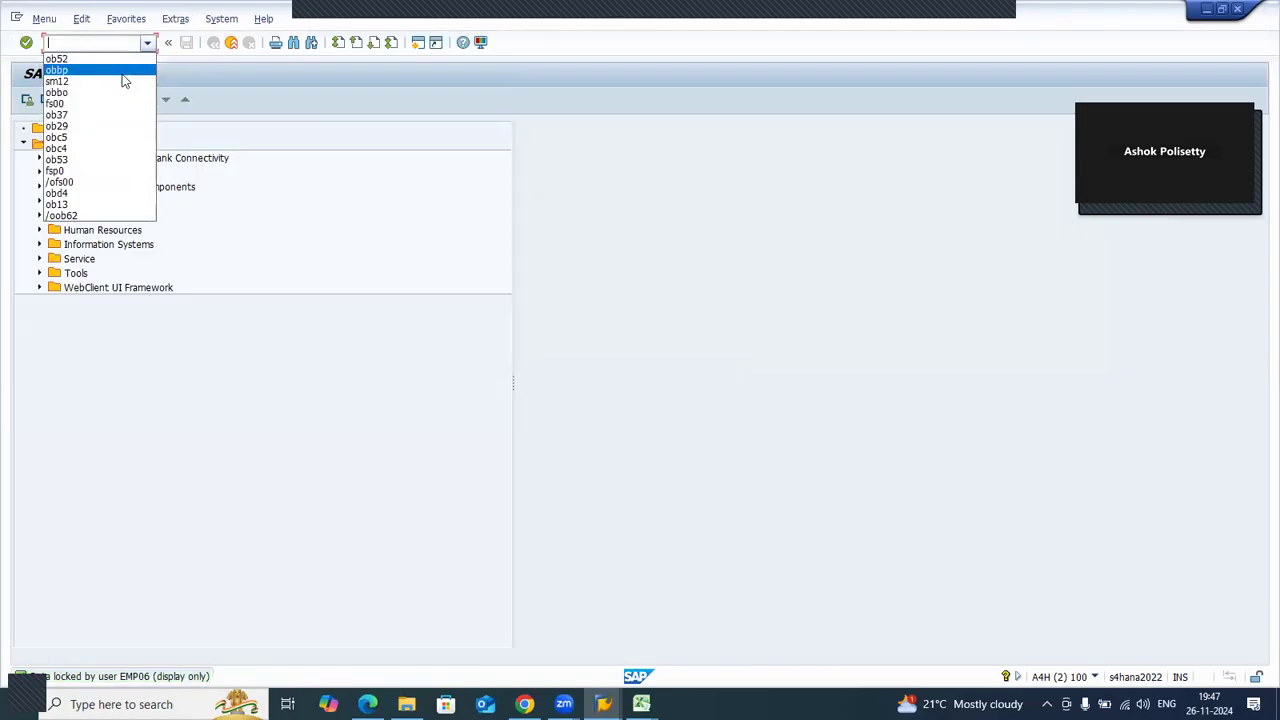
click(122, 80)
key(Return)
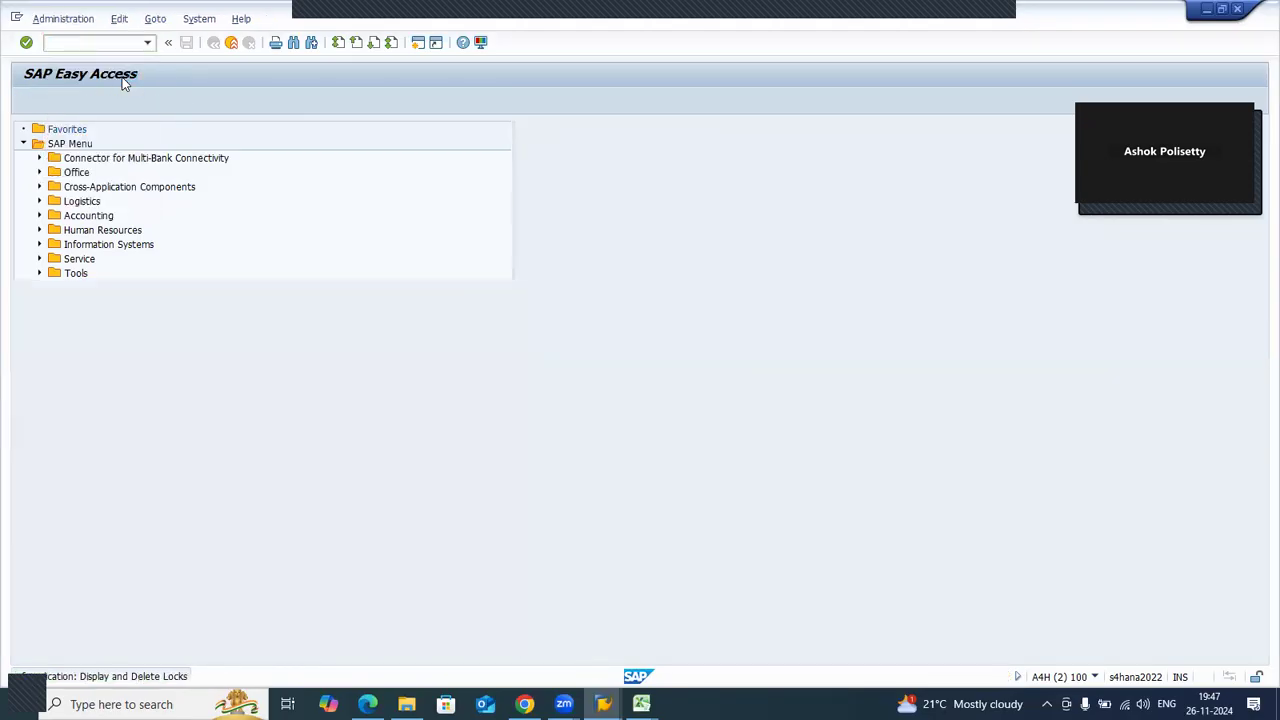
click(68, 251)
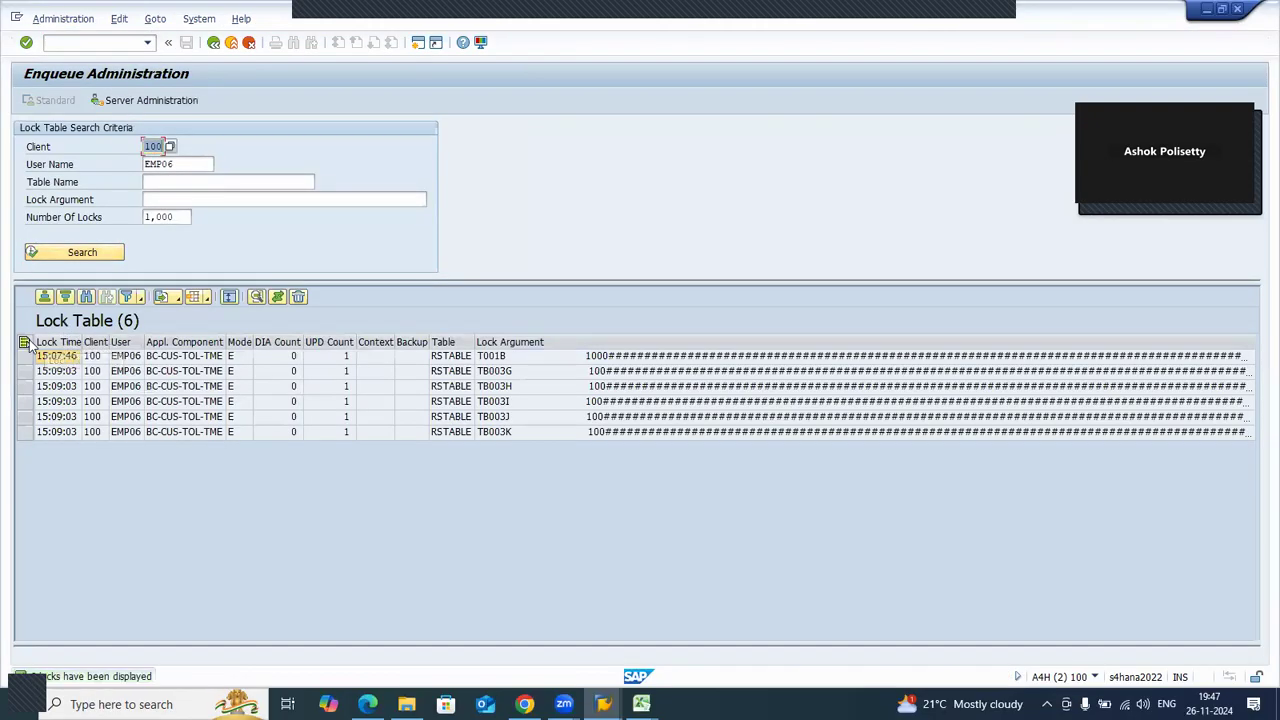
- Select all the listed lock entries, delete them and leave the lock administration
click(24, 342)
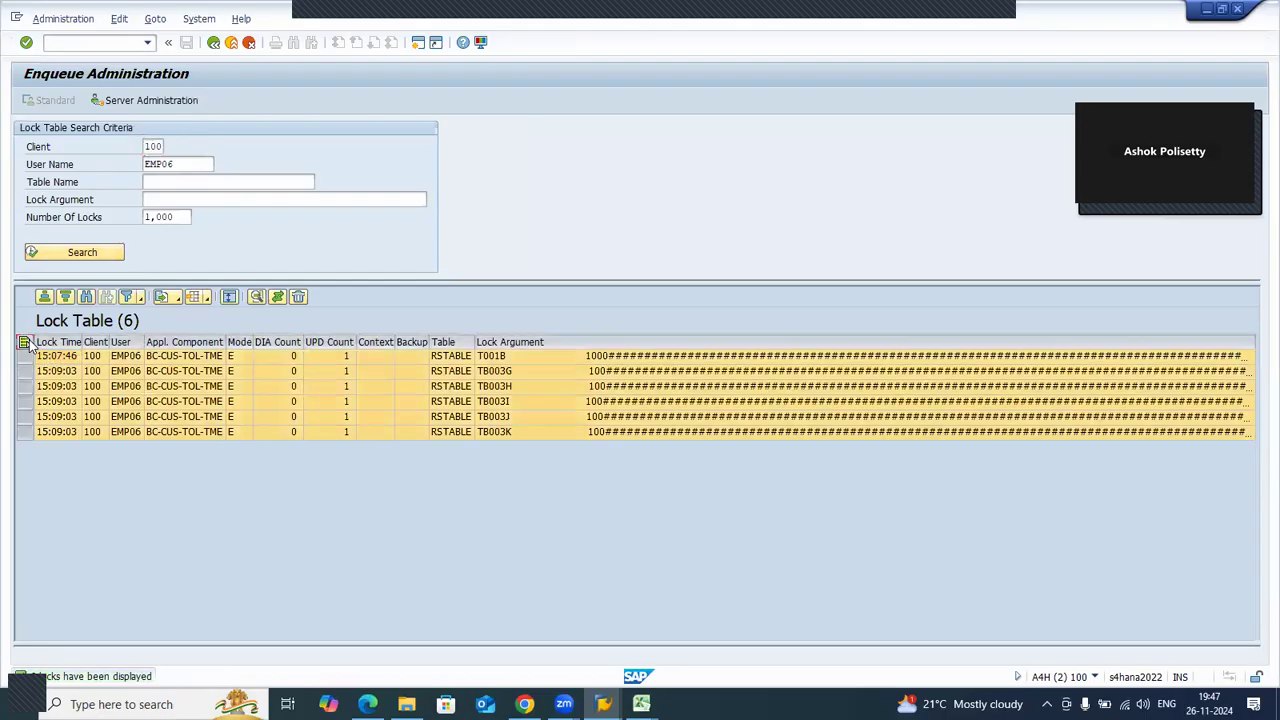
click(300, 297)
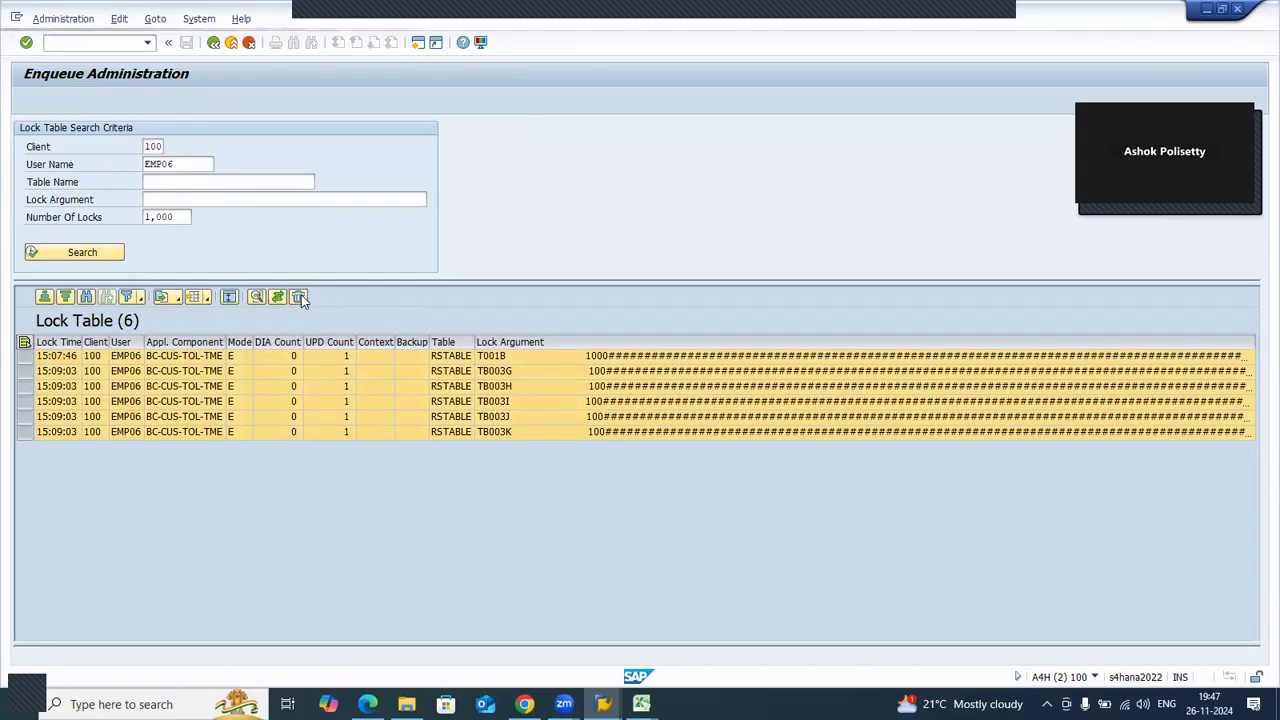
click(246, 345)
click(213, 42)
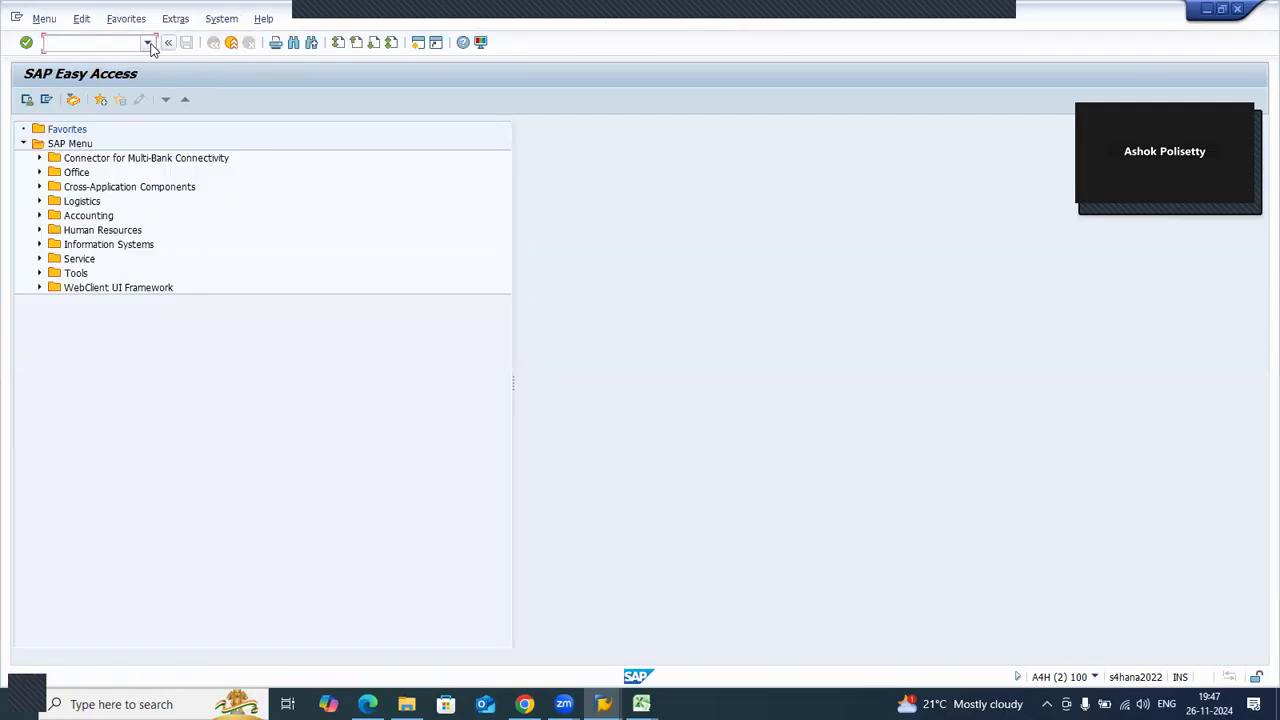
- Run transaction ob52 for all posting period variants and start new entries in the posting periods table
click(148, 43)
click(134, 72)
key(Return)
key(Down)
click(184, 237)
click(253, 272)
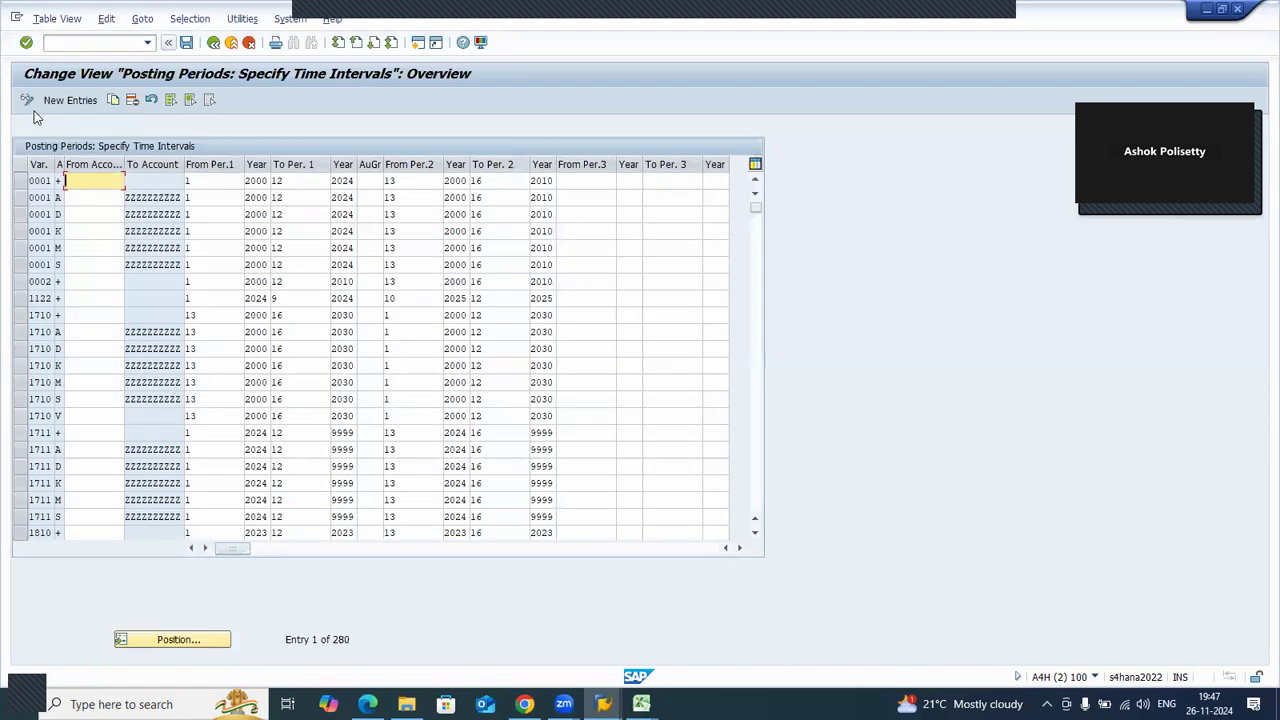
click(60, 106)
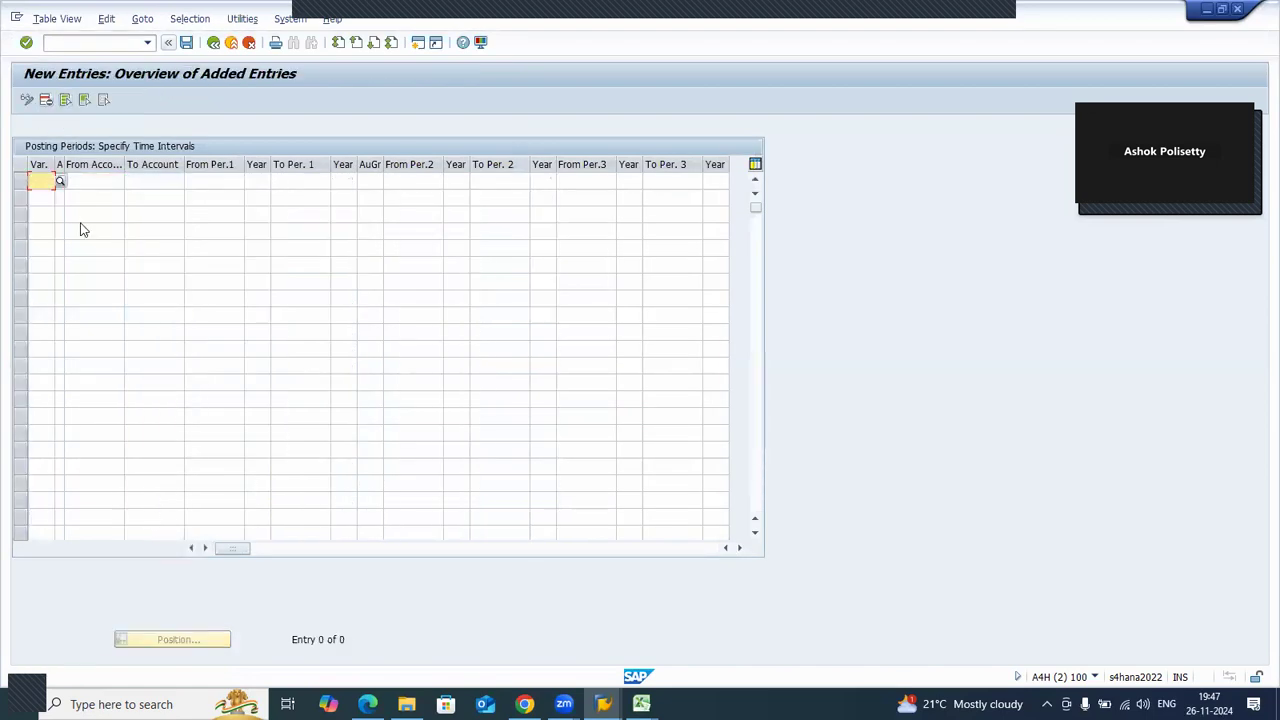
key(BackSpace)
key(Down)
text(x)
key(BackSpace)
key(BackSpace)
key(BackSpace)
key(BackSpace)
- Search the possible posting period variants for X100 and select it for the first new entry
click(60, 181)
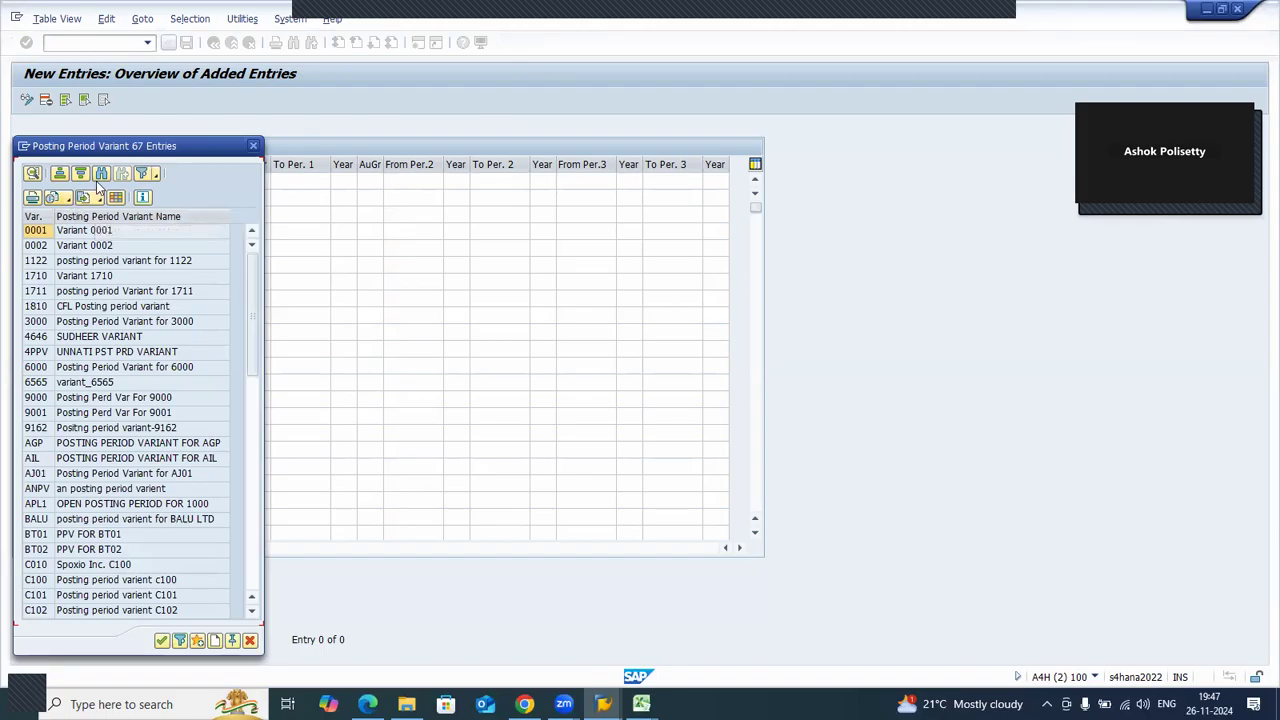
click(101, 174)
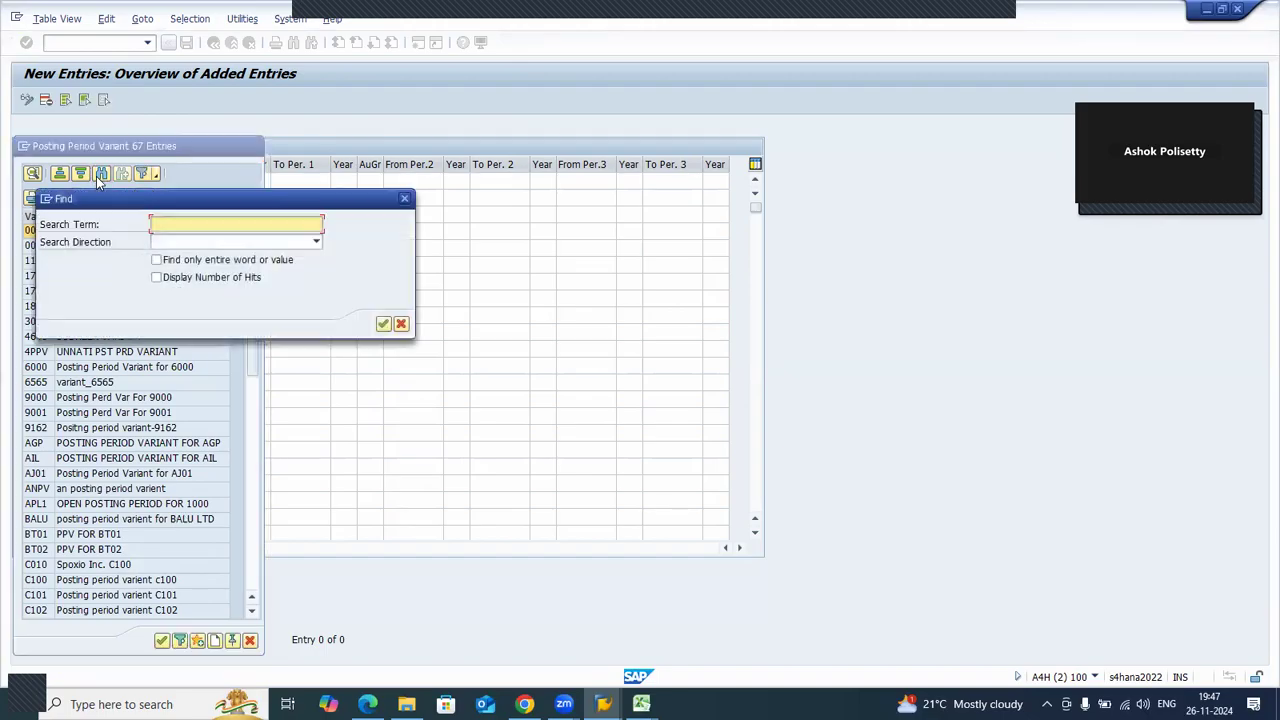
text(X100)
key(Return)
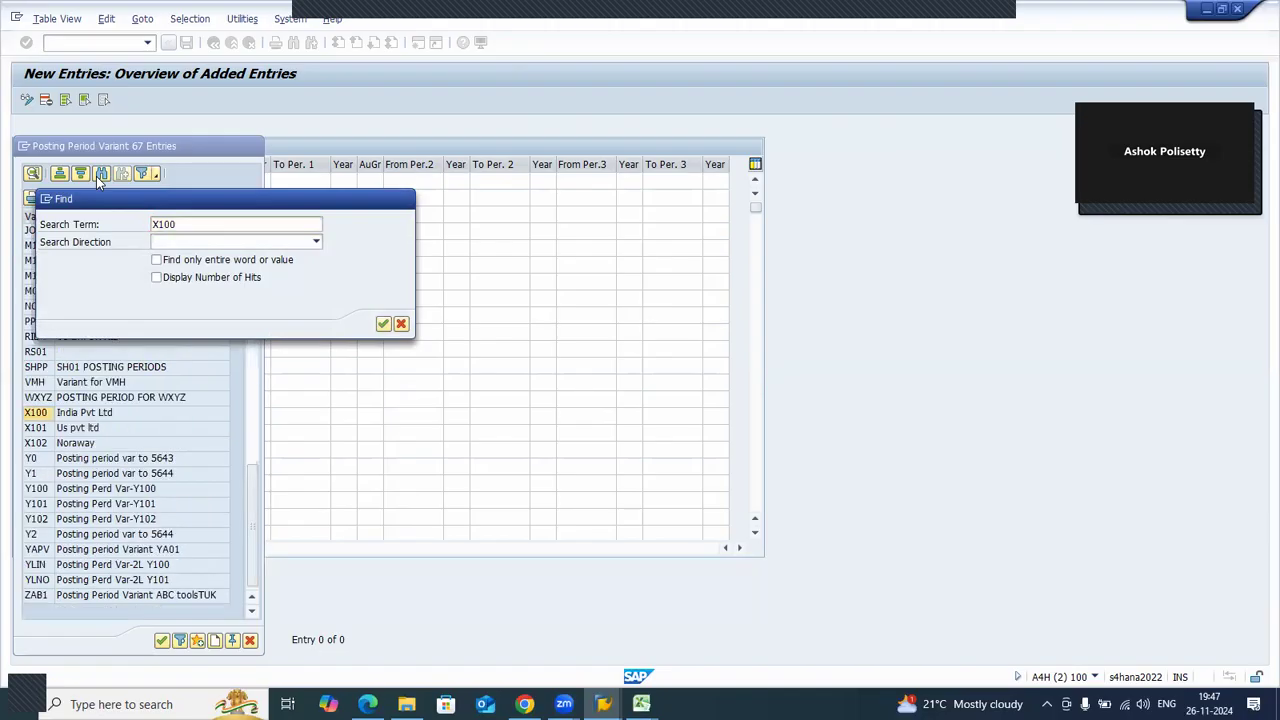
click(401, 342)
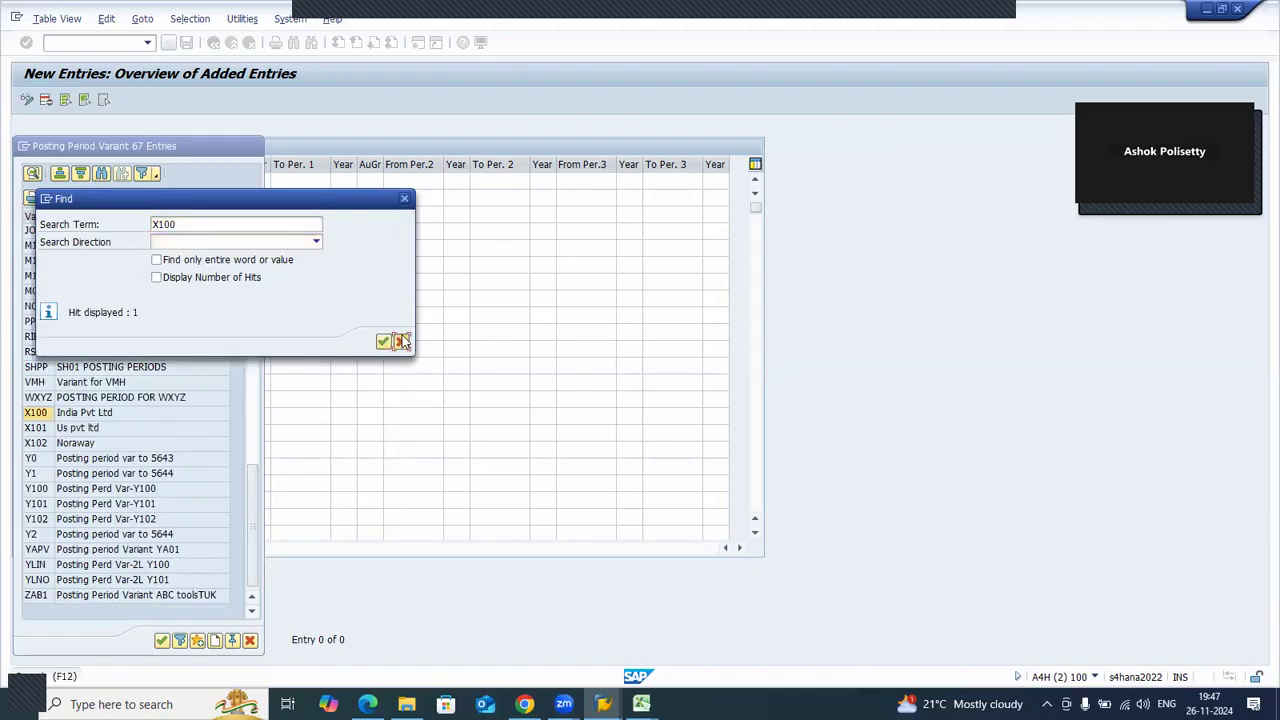
double_click(35, 443)
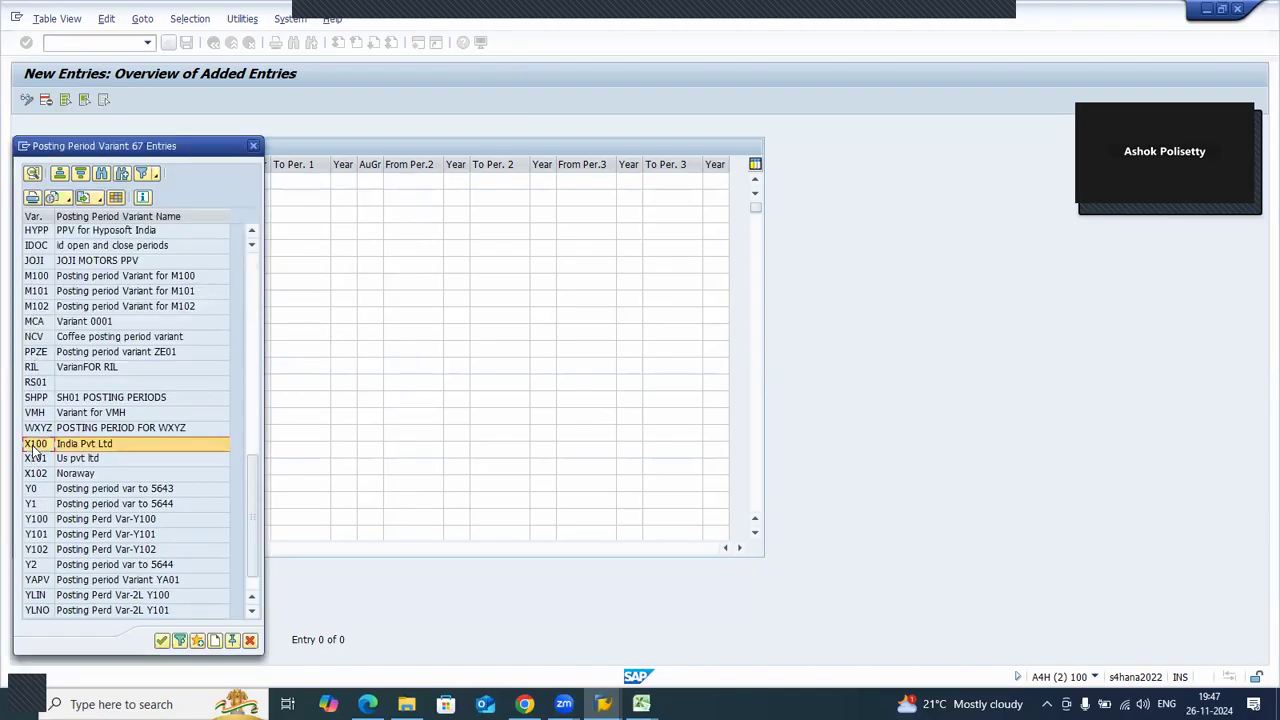
key(Tab)
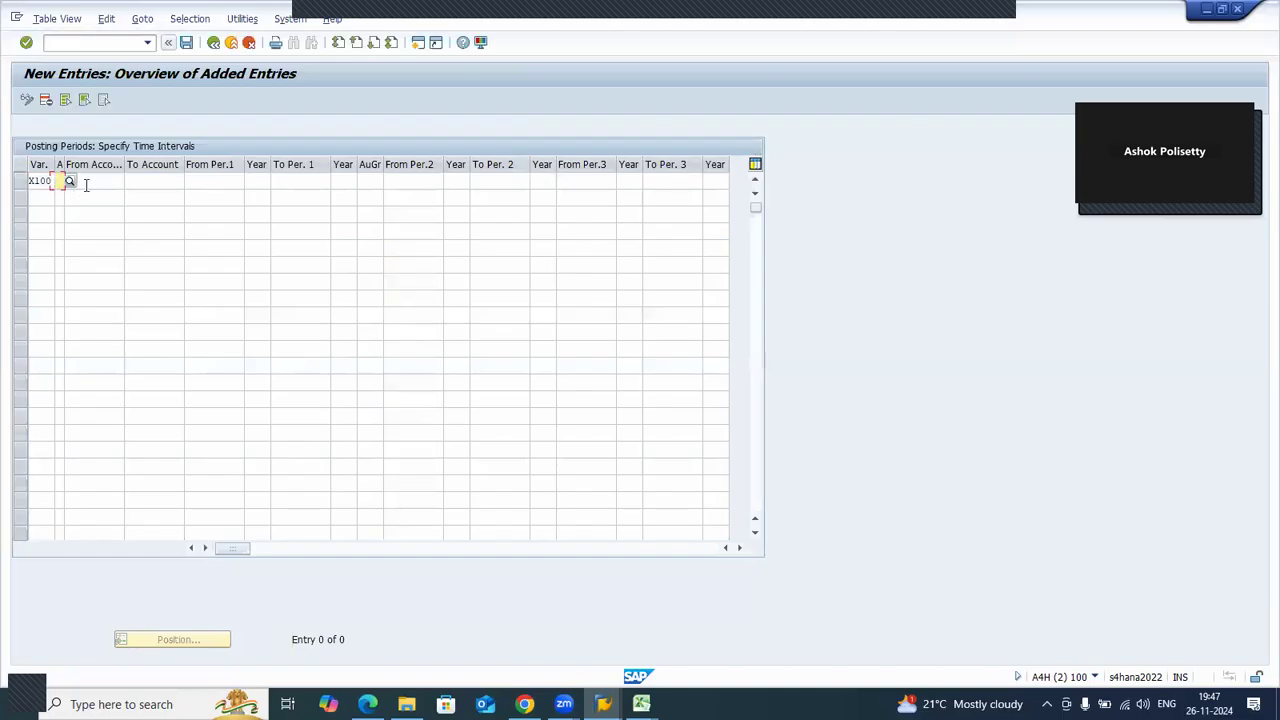
text(+1)
key(Tab)
text(9999999999)
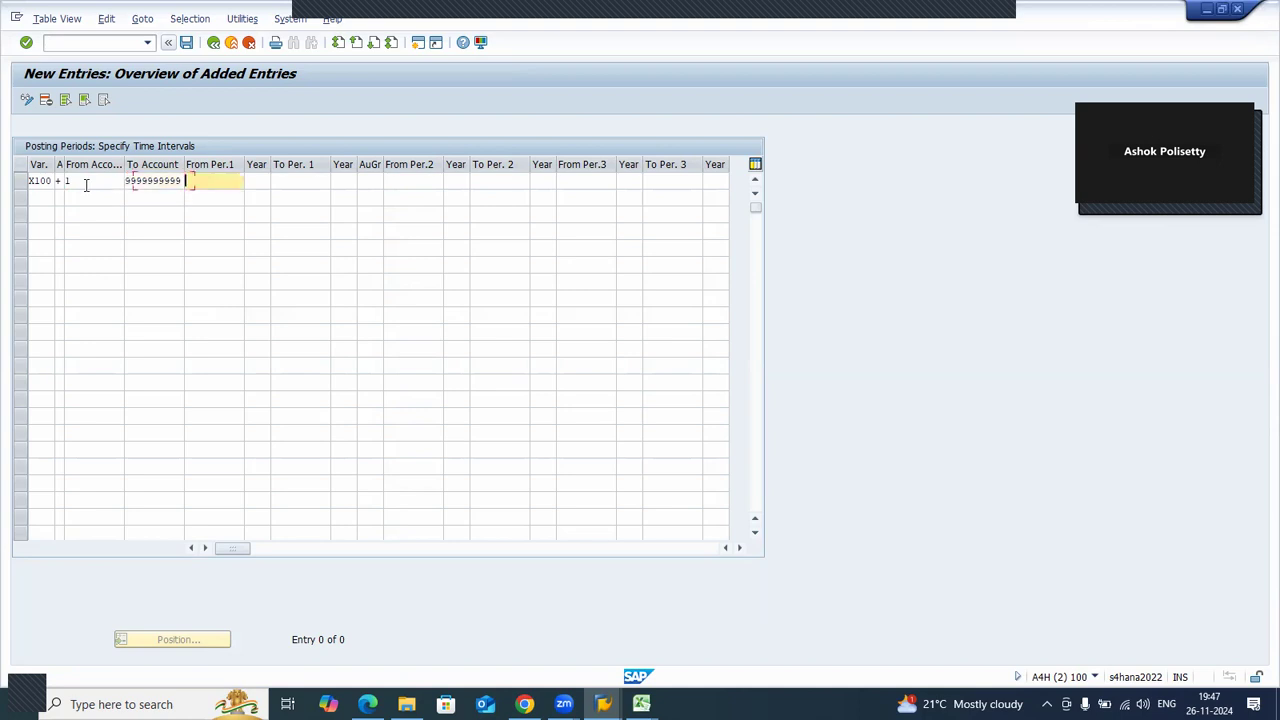
- Set interval 1 from period 1/2024 to 12/2024, interval 2 from 13/2024 to period 16, and validate the entry
text(1)
key(Tab)
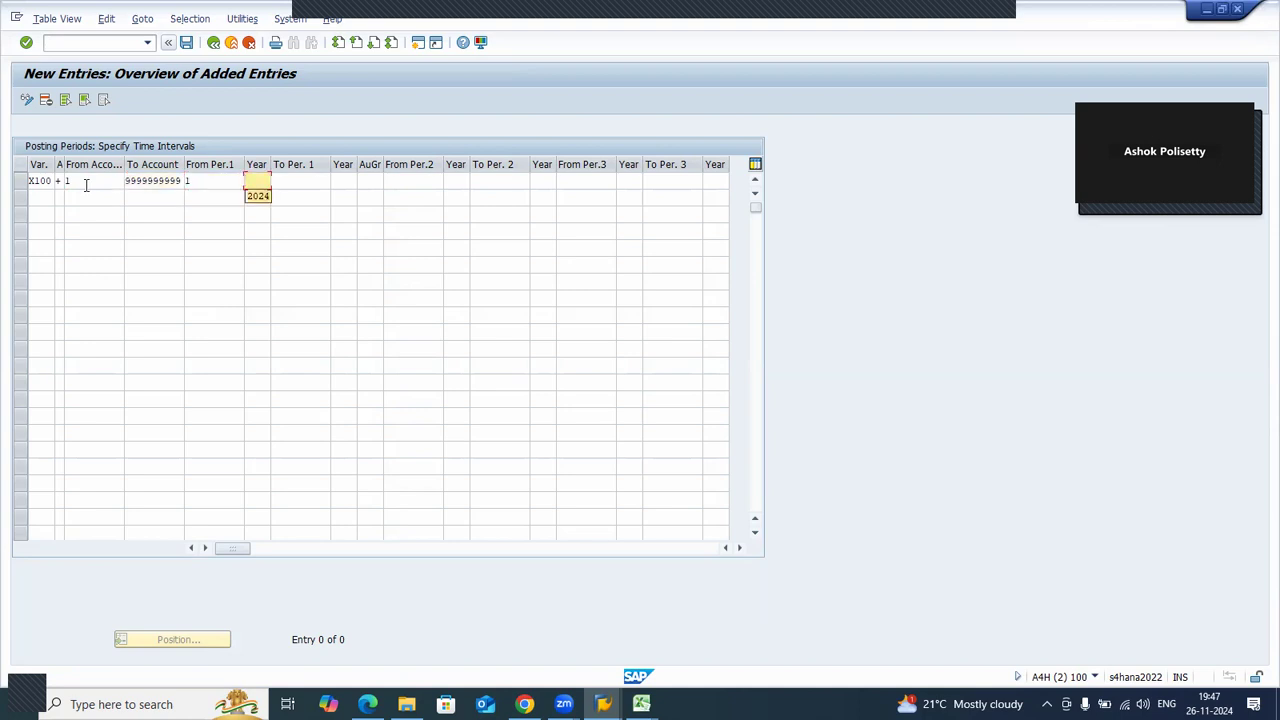
text(2024 12 2024)
key(Tab)
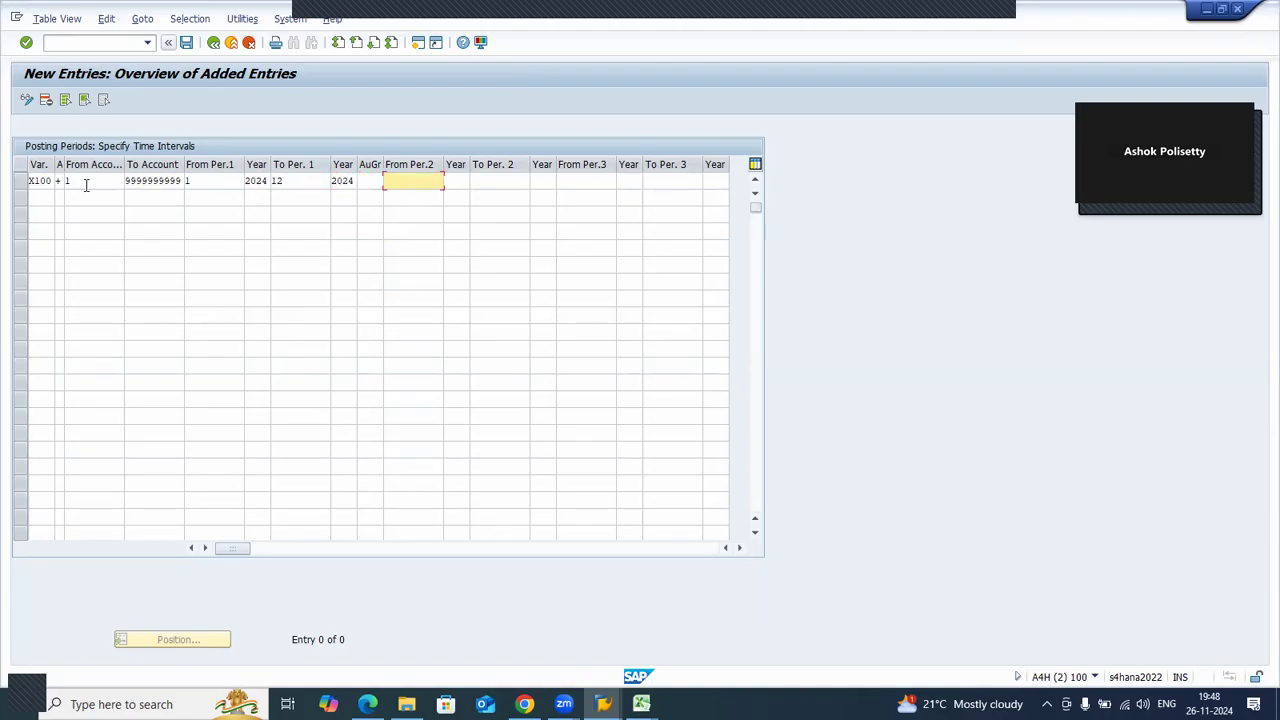
text(13 )
text(2024 )
text(16)
key(Return)
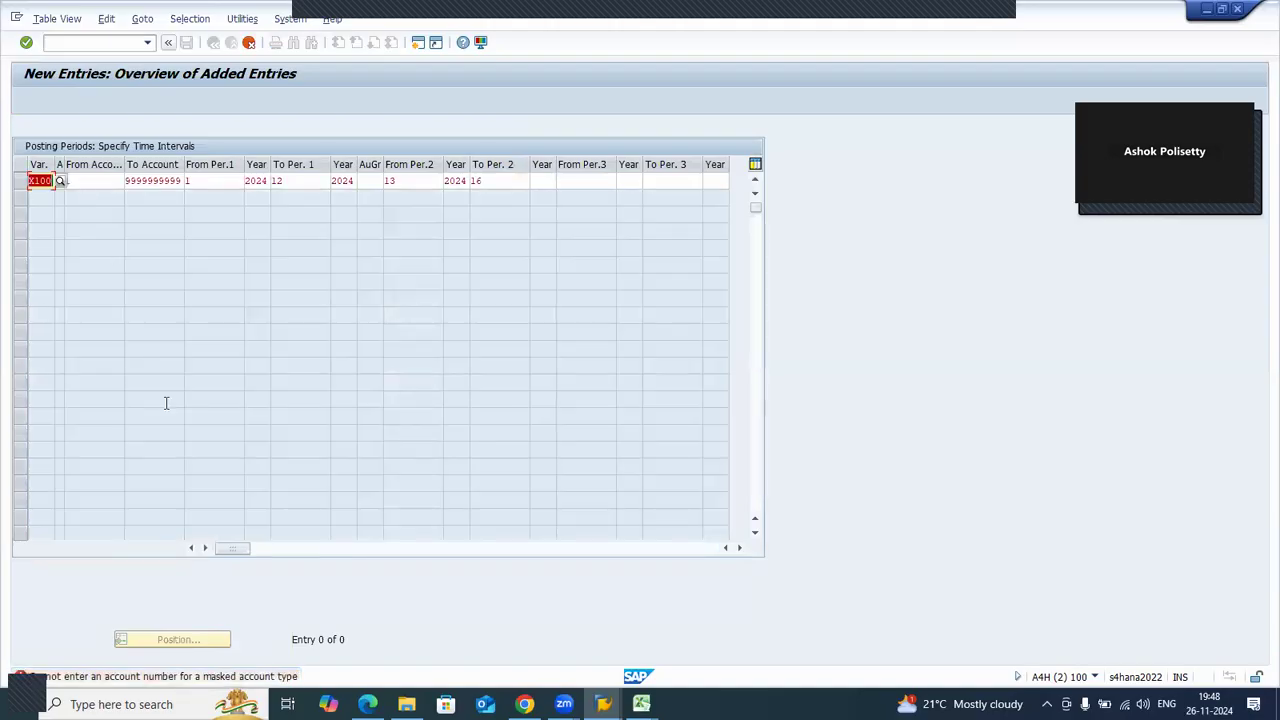
- Open the detailed help for the masked account type error, read it and close it
click(84, 677)
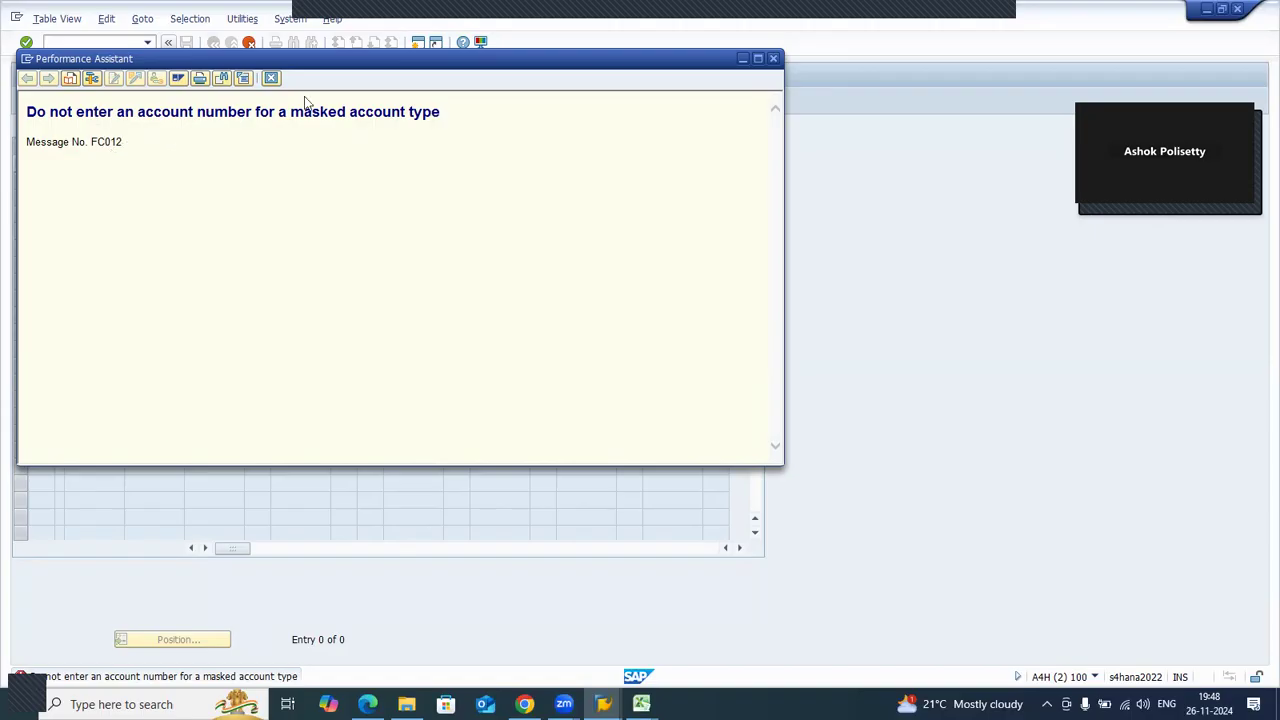
drag(443, 111, 2, 122)
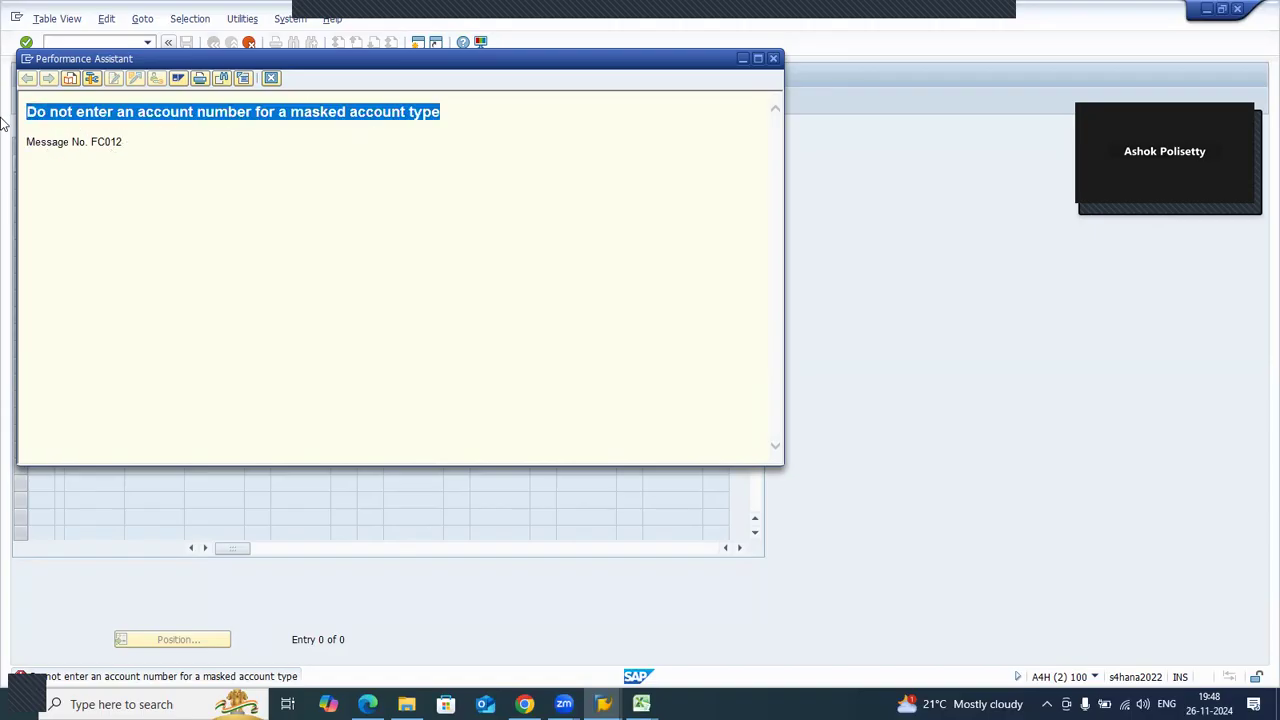
click(272, 80)
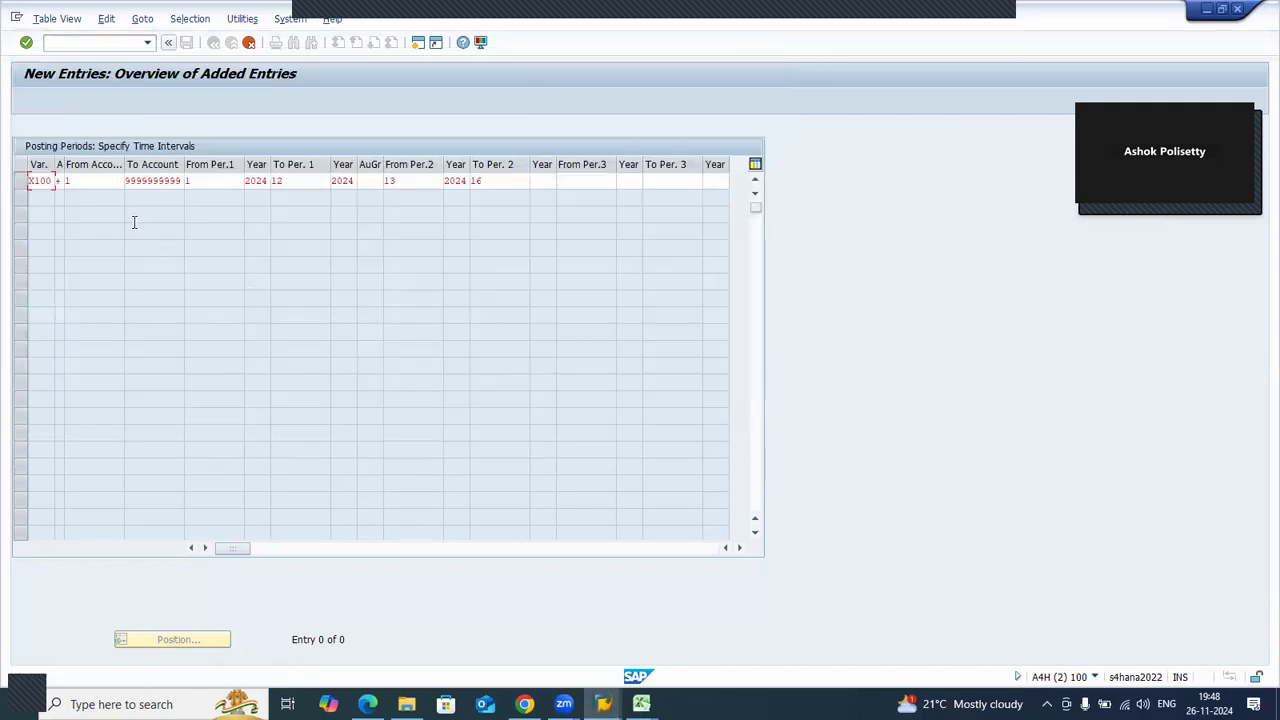
- Change the X100 entry's account type to K (Vendors) using its list of possible entries, and validate the entry
click(58, 180)
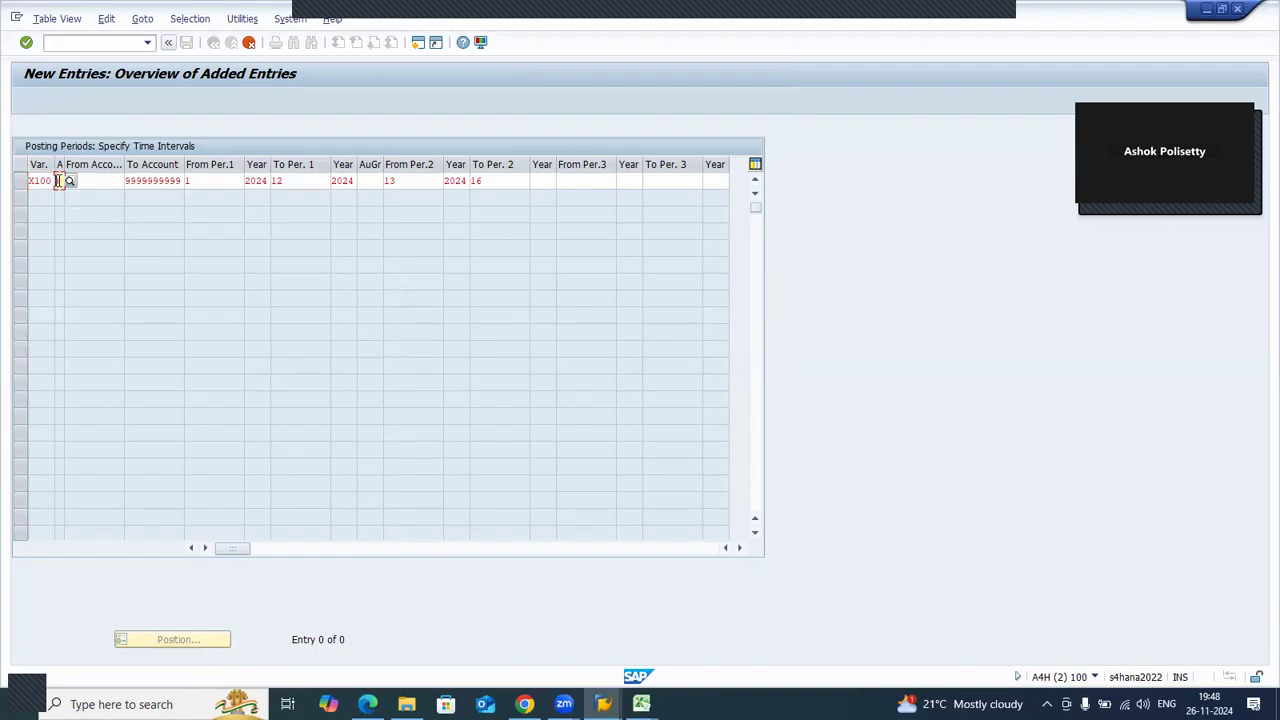
click(69, 184)
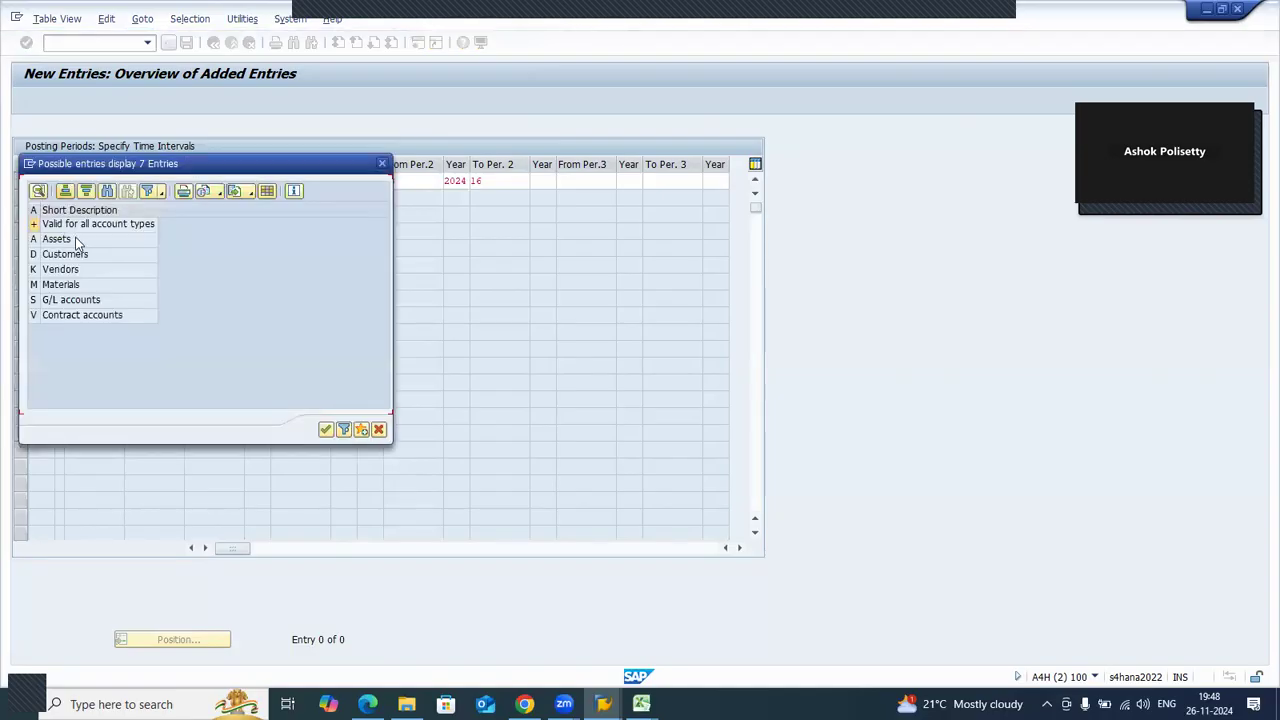
double_click(82, 267)
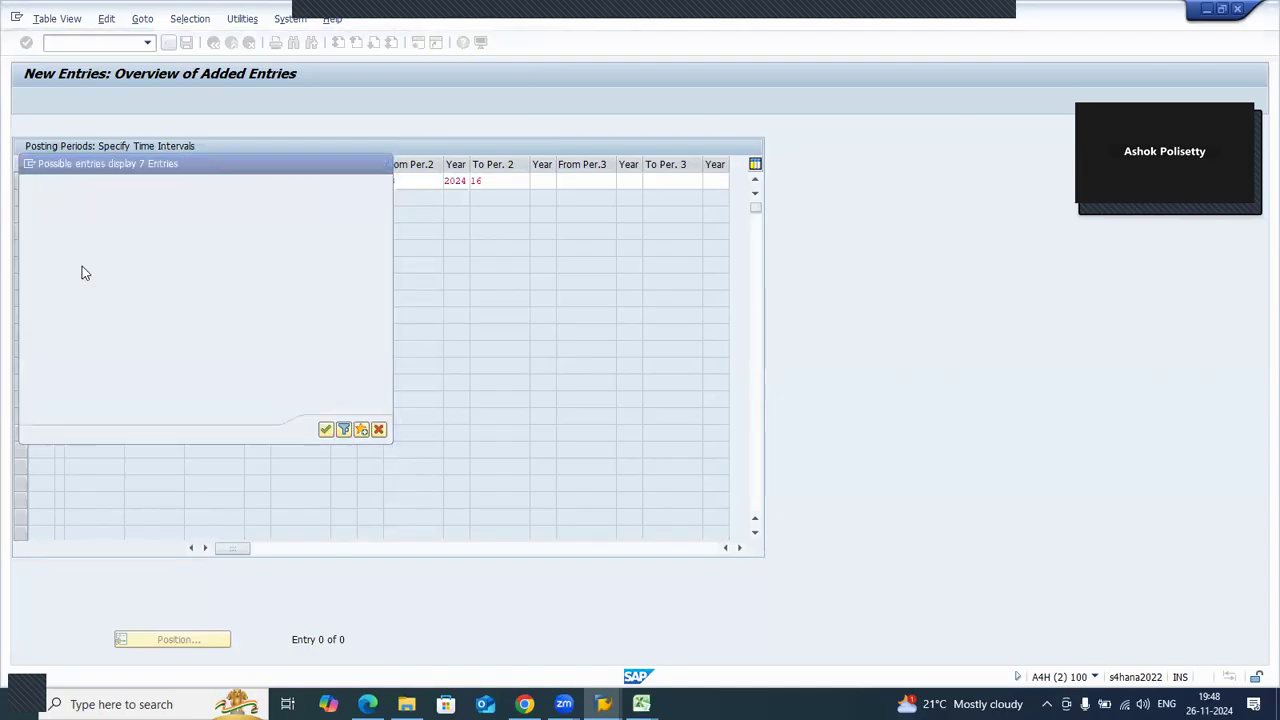
key(Return)
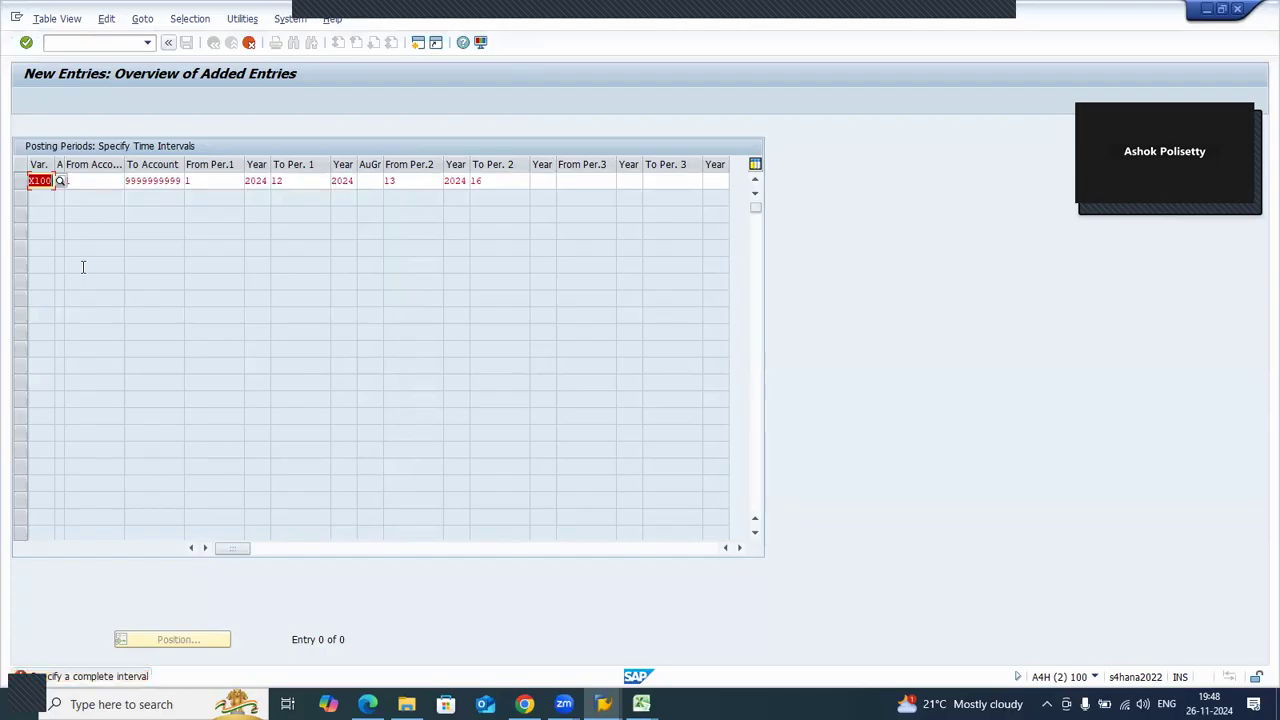
- Set interval 2's end year to 2024, enter interval 3 from 1/2024 to 16/2024, and validate the X100 entry
click(538, 179)
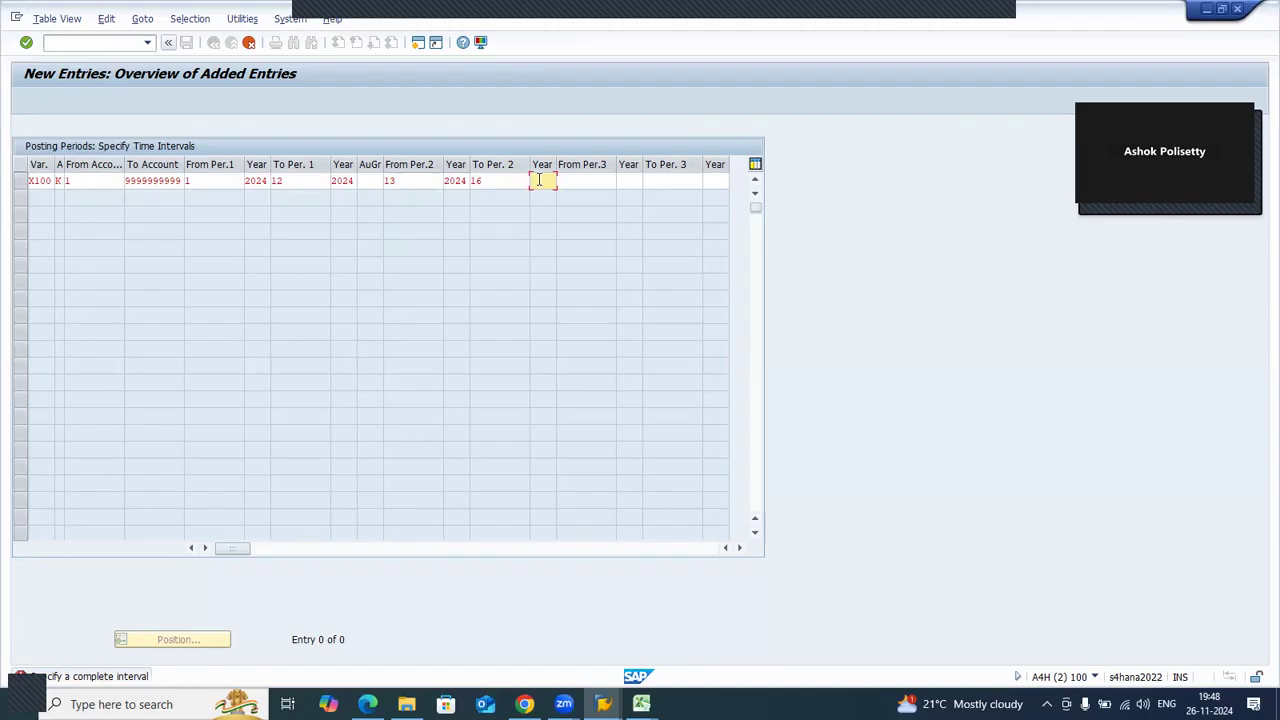
text(2024)
key(Tab)
text(1)
key(Tab)
text(2024)
key(Tab)
text(16)
key(Tab)
text(2024)
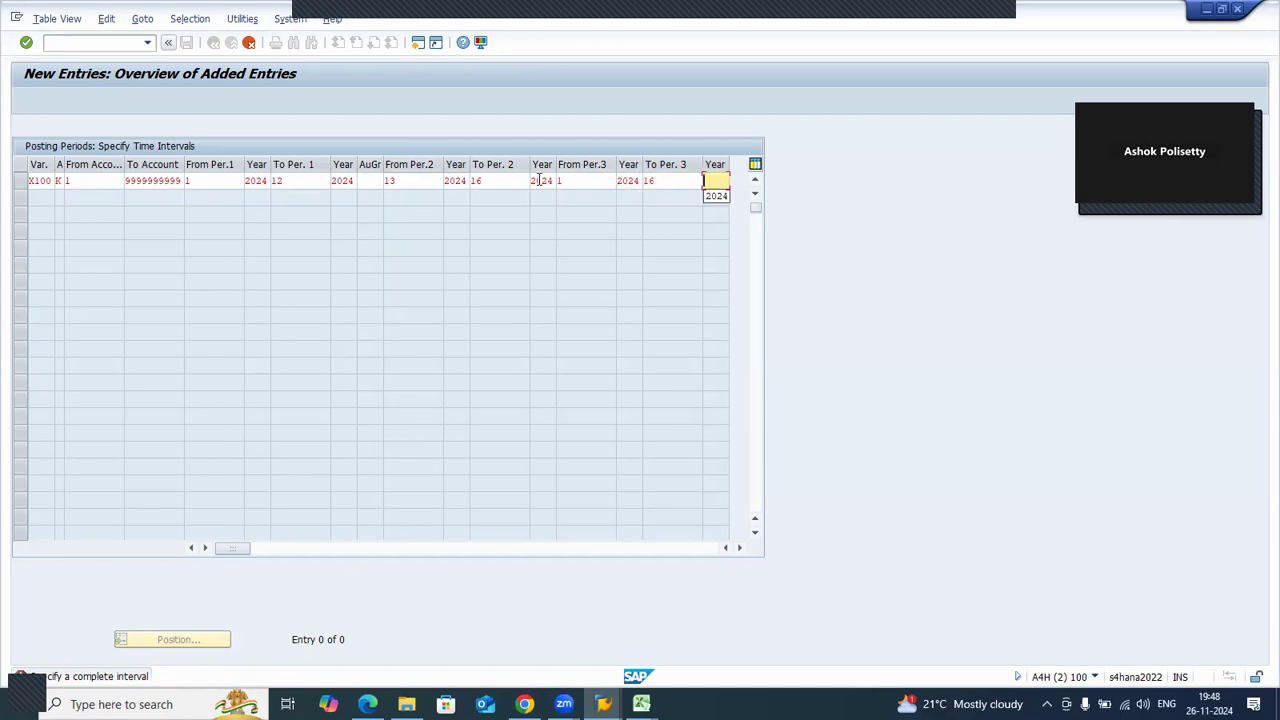
key(Return)
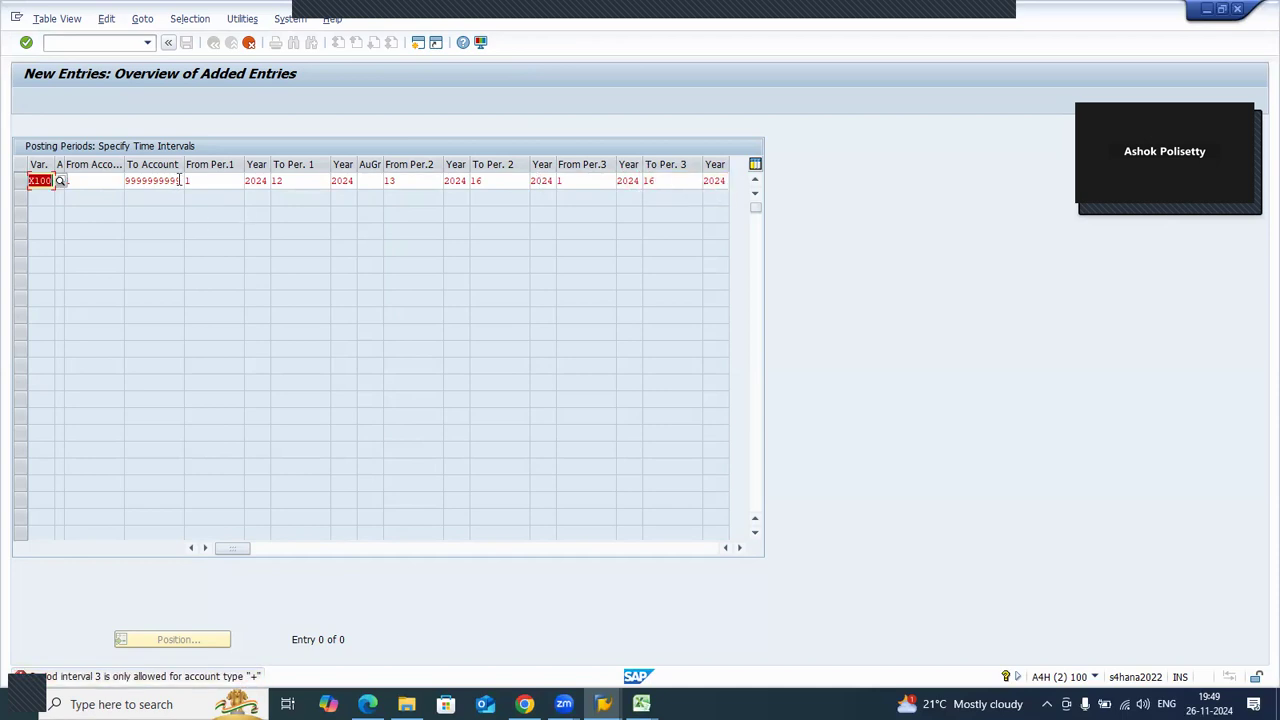
click(89, 182)
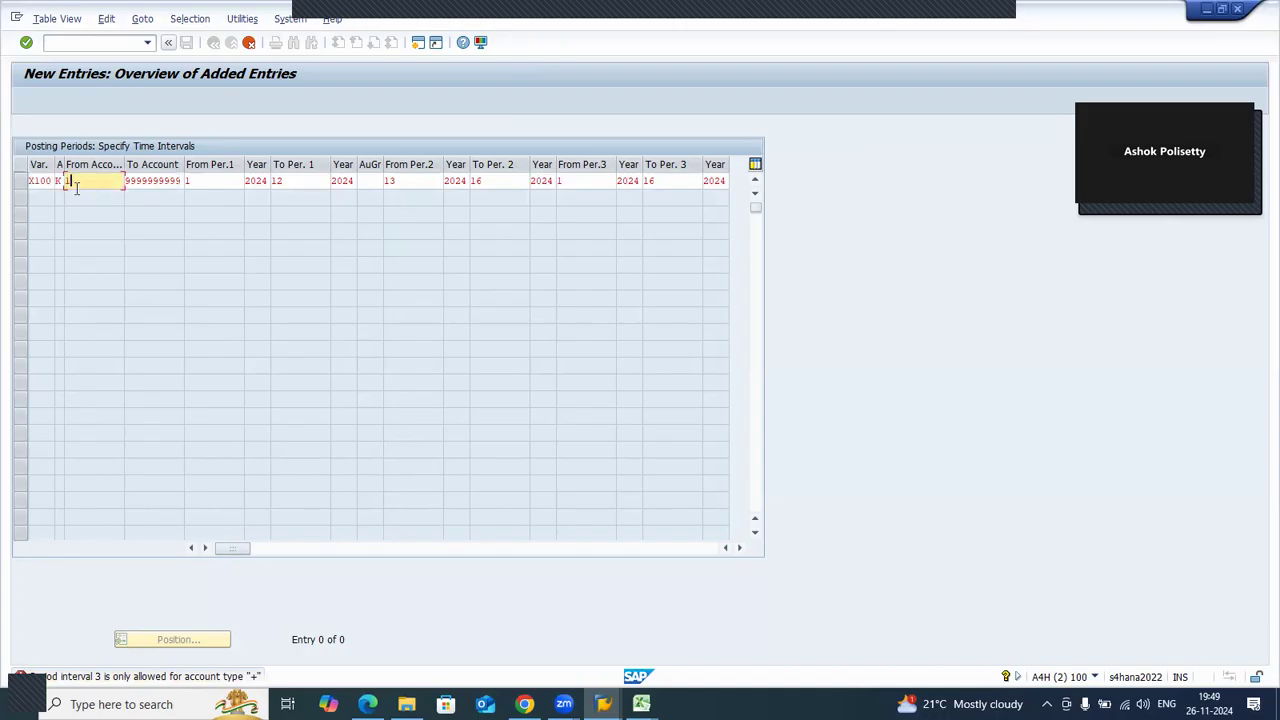
click(60, 181)
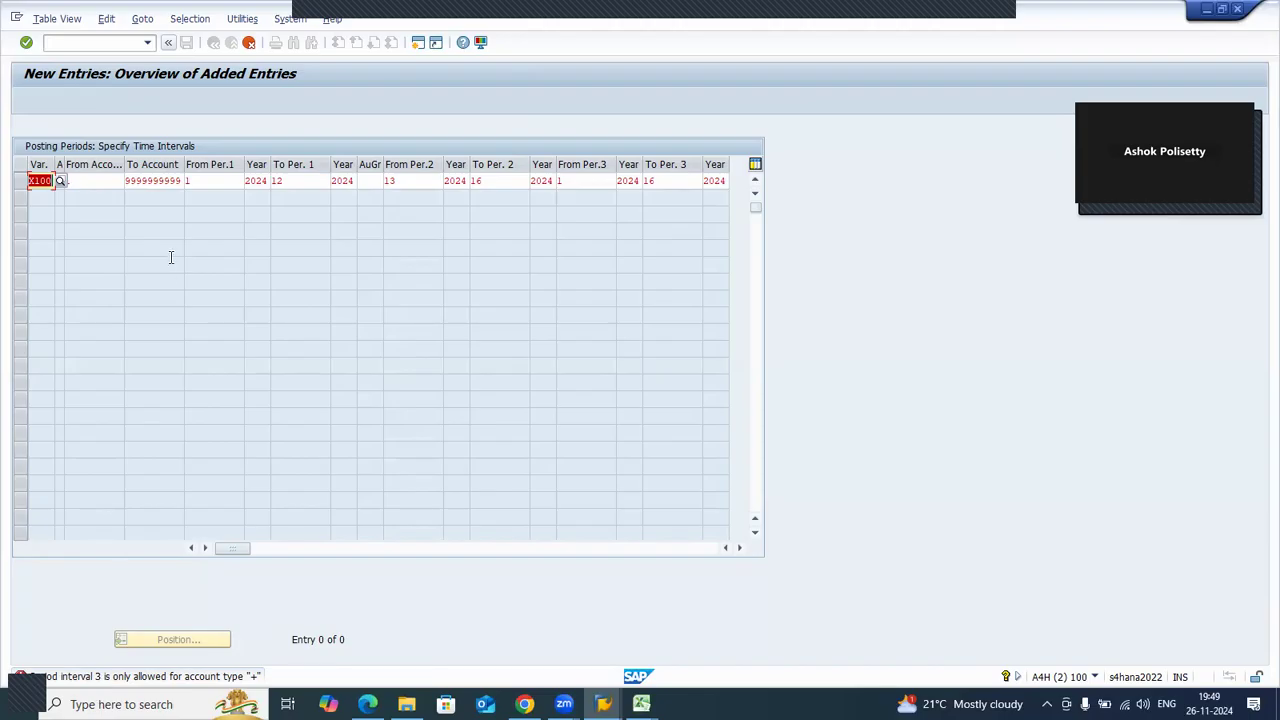
click(76, 182)
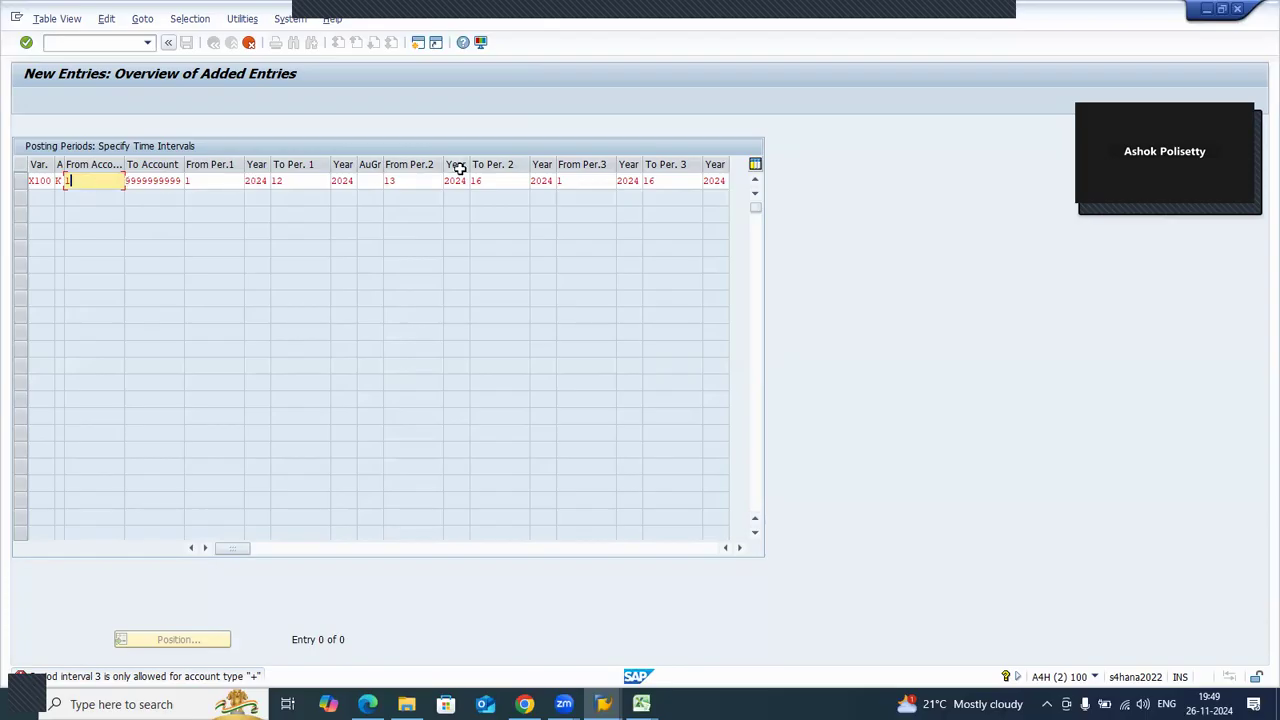
click(569, 180)
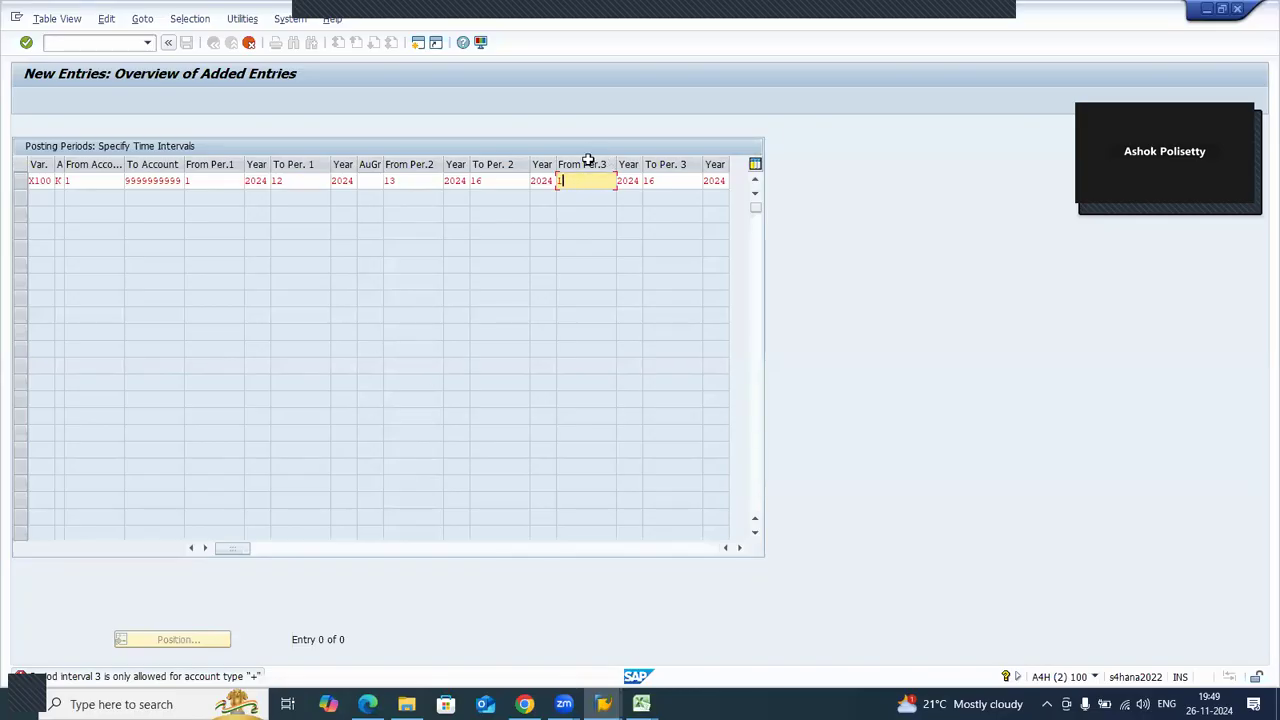
click(661, 180)
click(585, 182)
- Change the X100 entry's account type to + (Valid for all account types) using its list of possible entries, and validate the entry
click(60, 180)
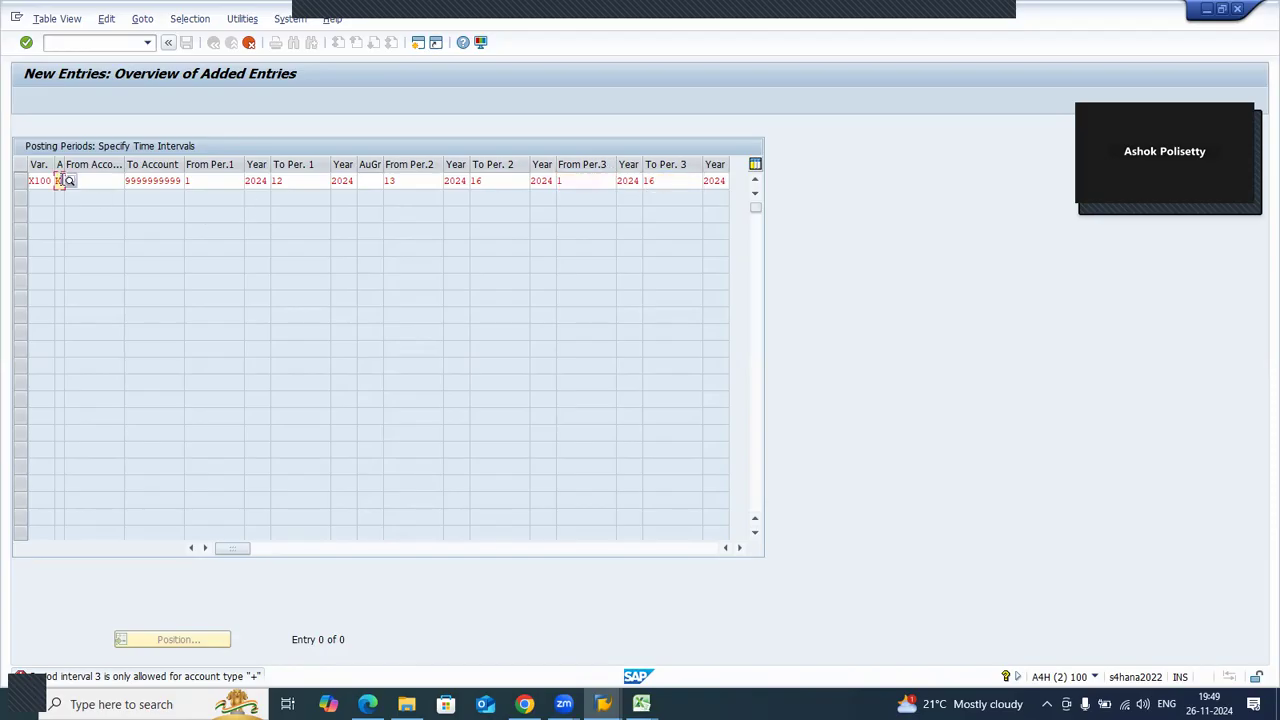
click(66, 180)
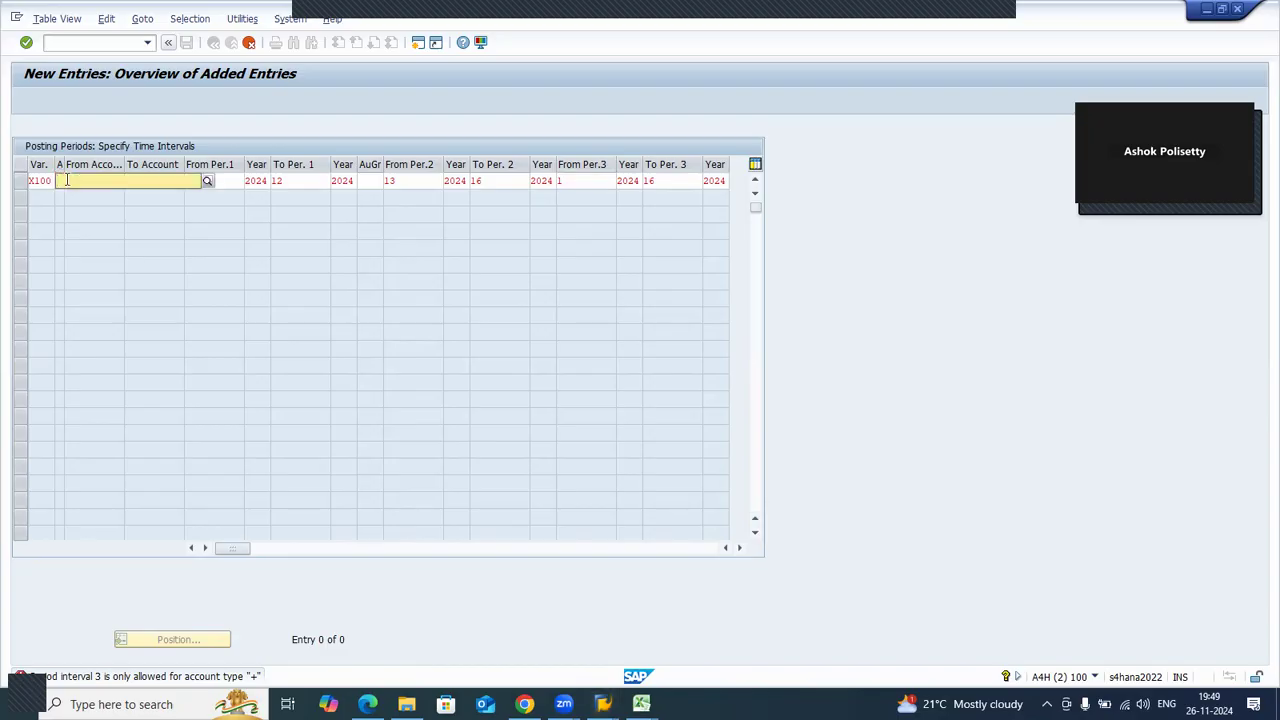
click(207, 181)
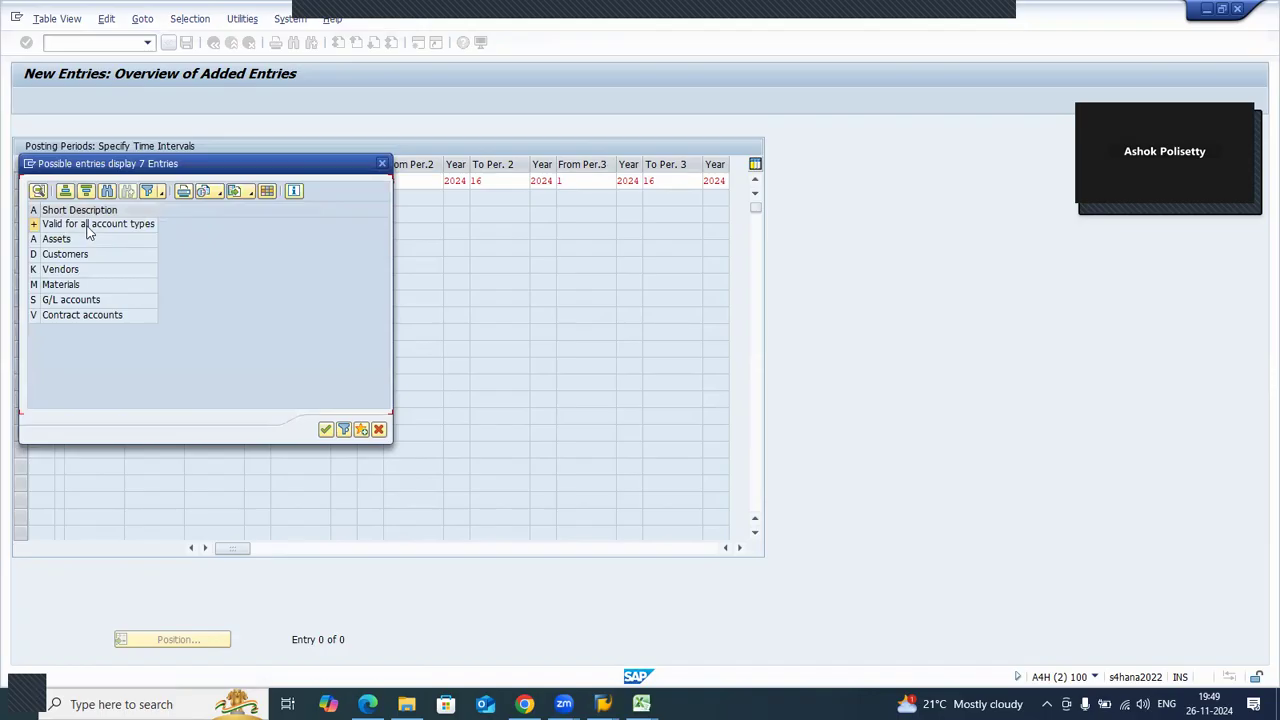
double_click(87, 226)
key(Return)
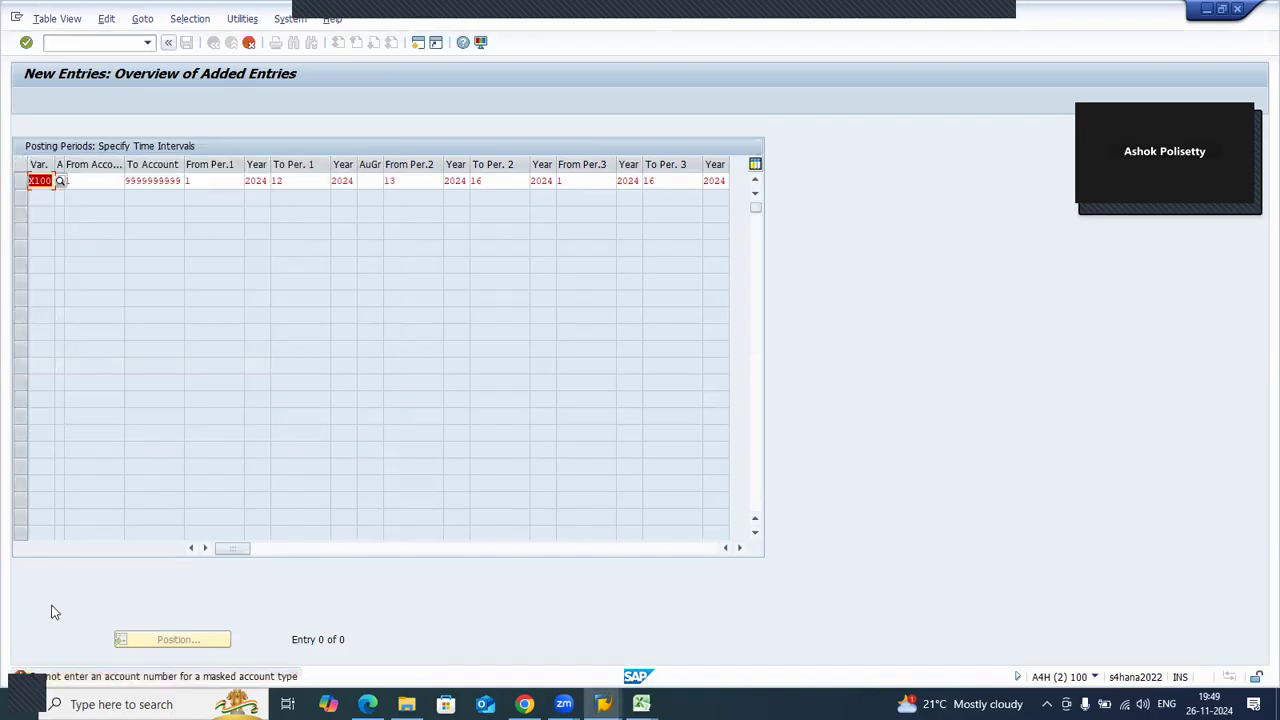
- Read the error's detailed help, clear the X100 entry's From Account and To Account values, and validate the entry
double_click(65, 679)
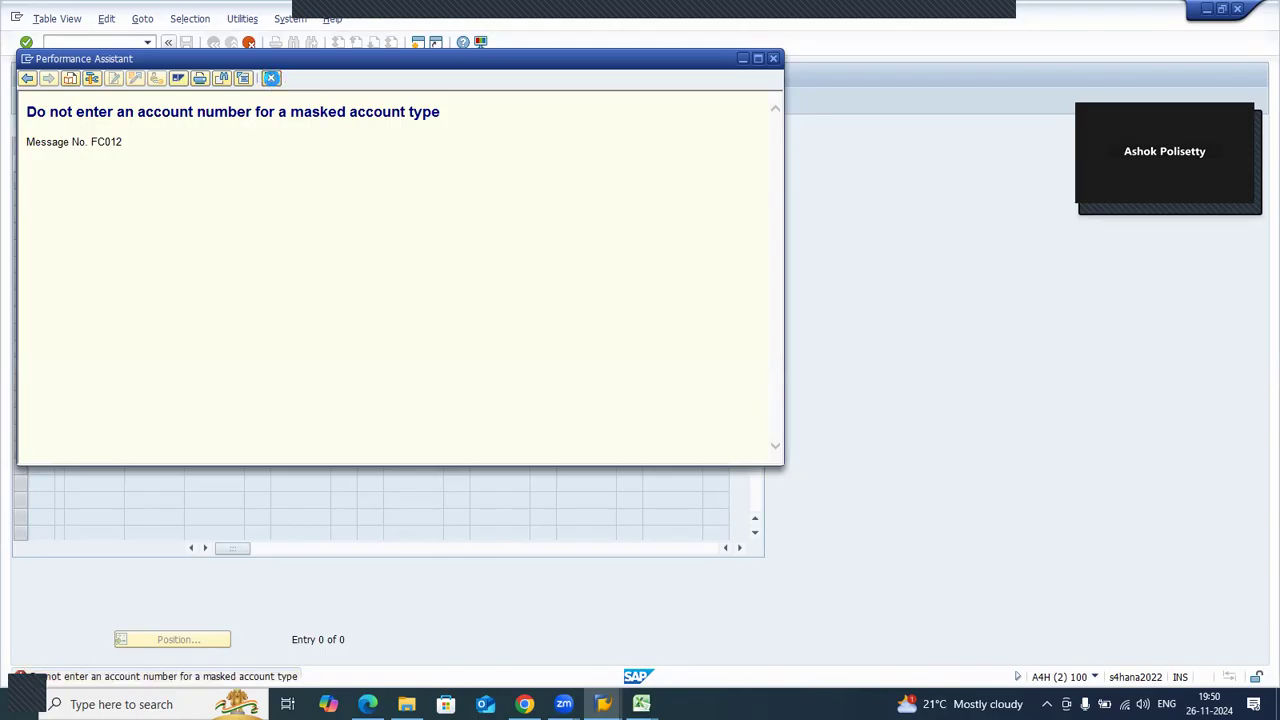
click(270, 78)
click(83, 180)
key(BackSpace)
key(Tab)
key(Delete)
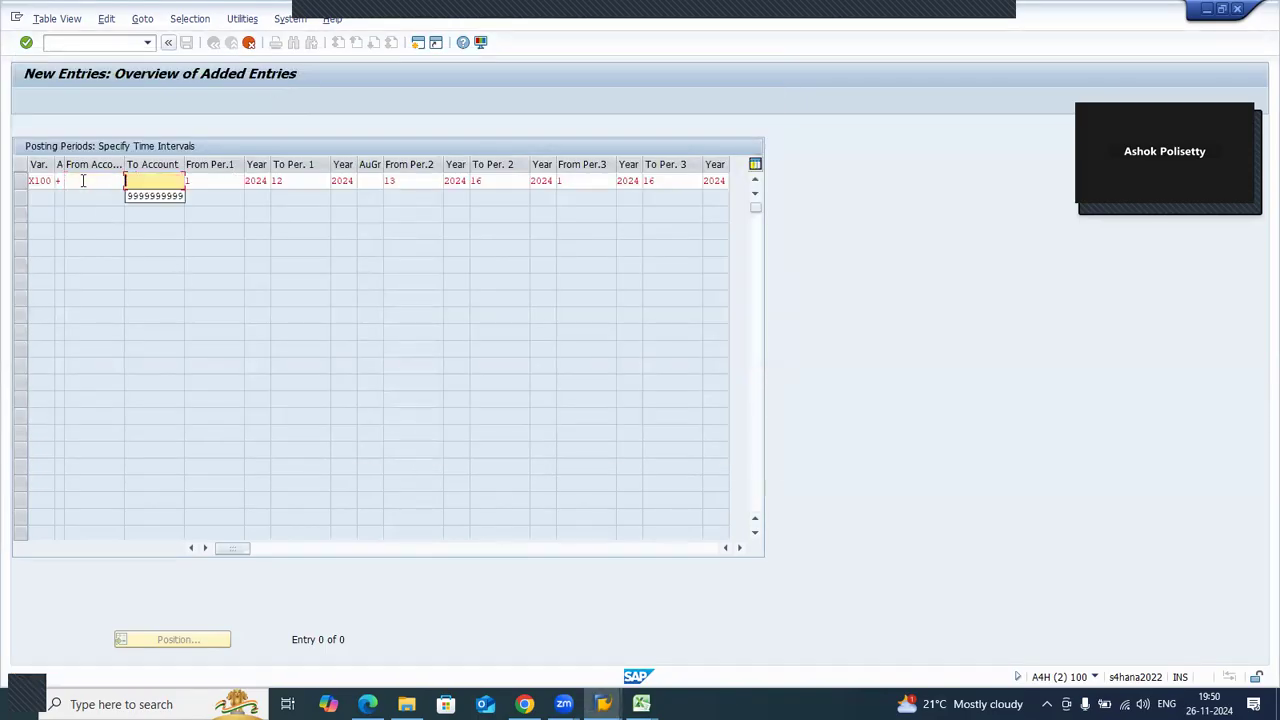
key(Tab)
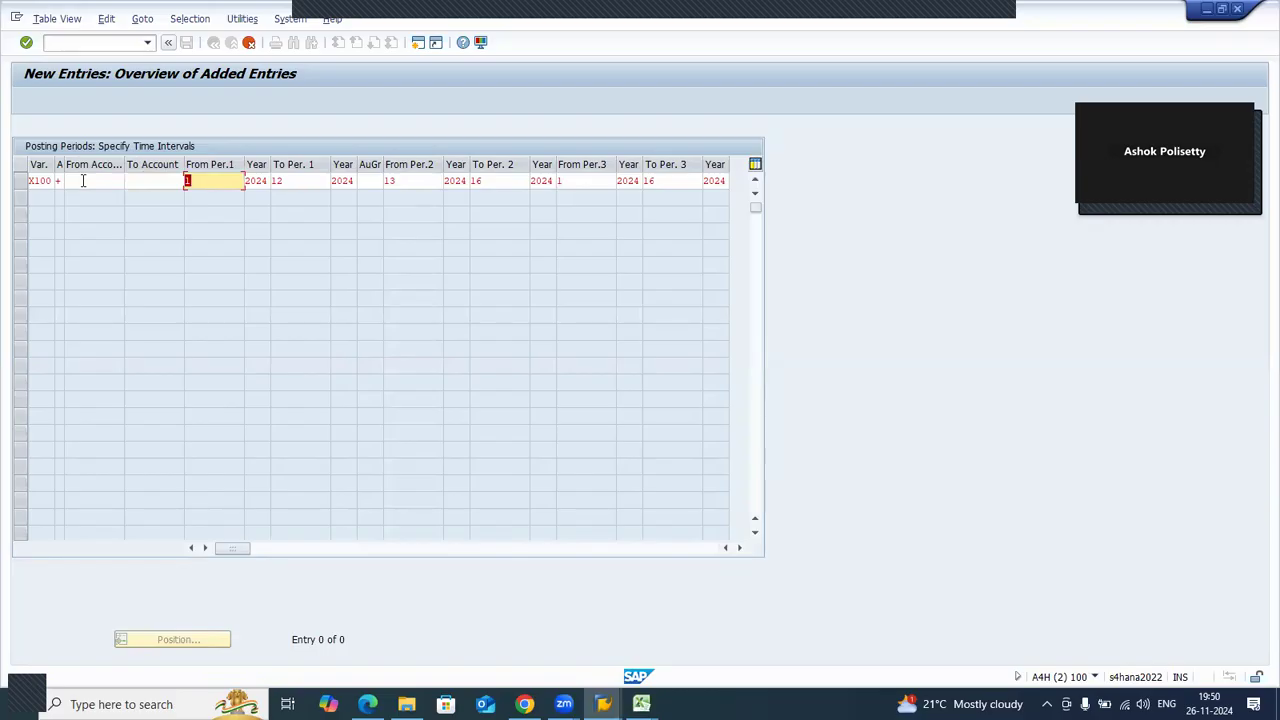
key(Return)
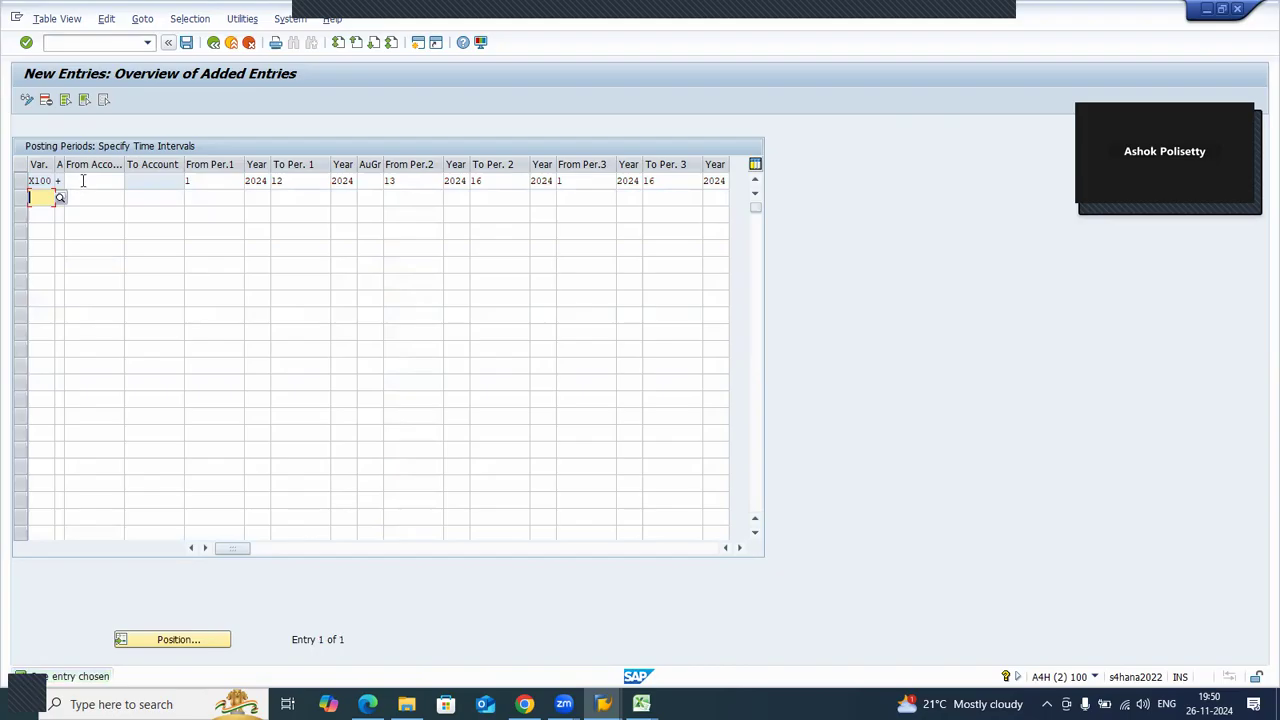
- Save the X100 posting period entry and confirm the customizing request
click(83, 180)
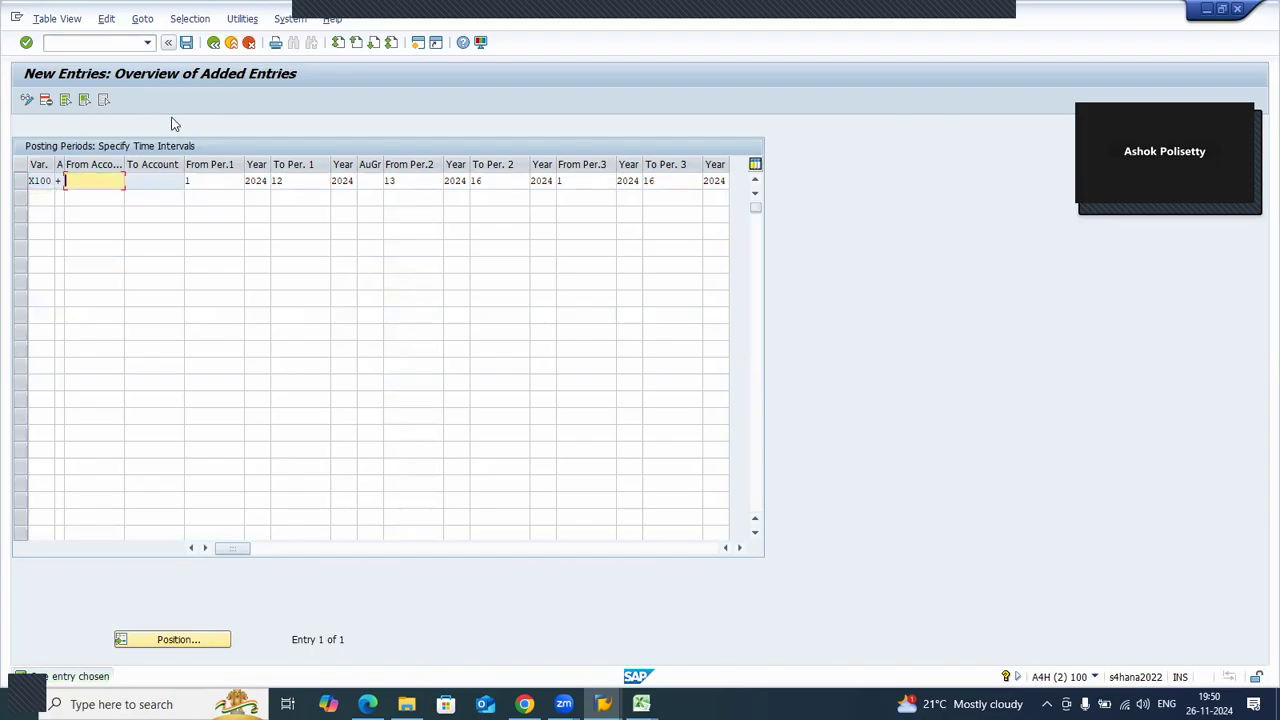
click(189, 48)
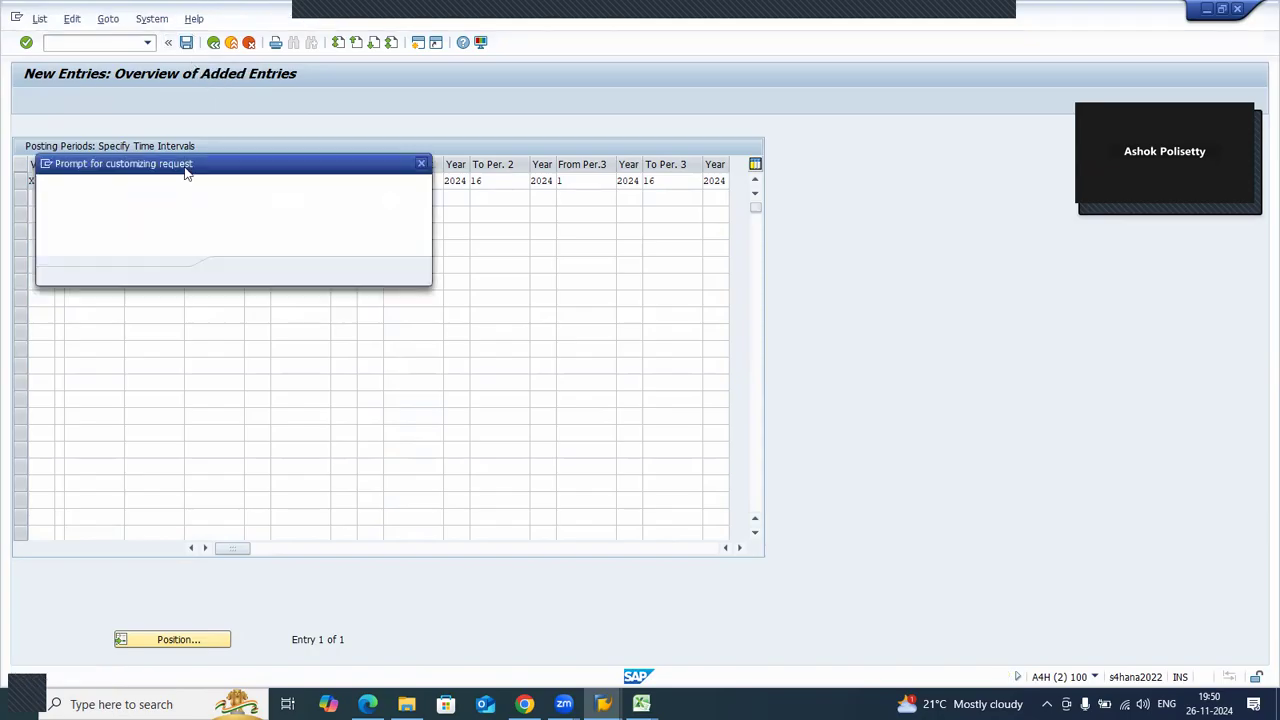
click(236, 272)
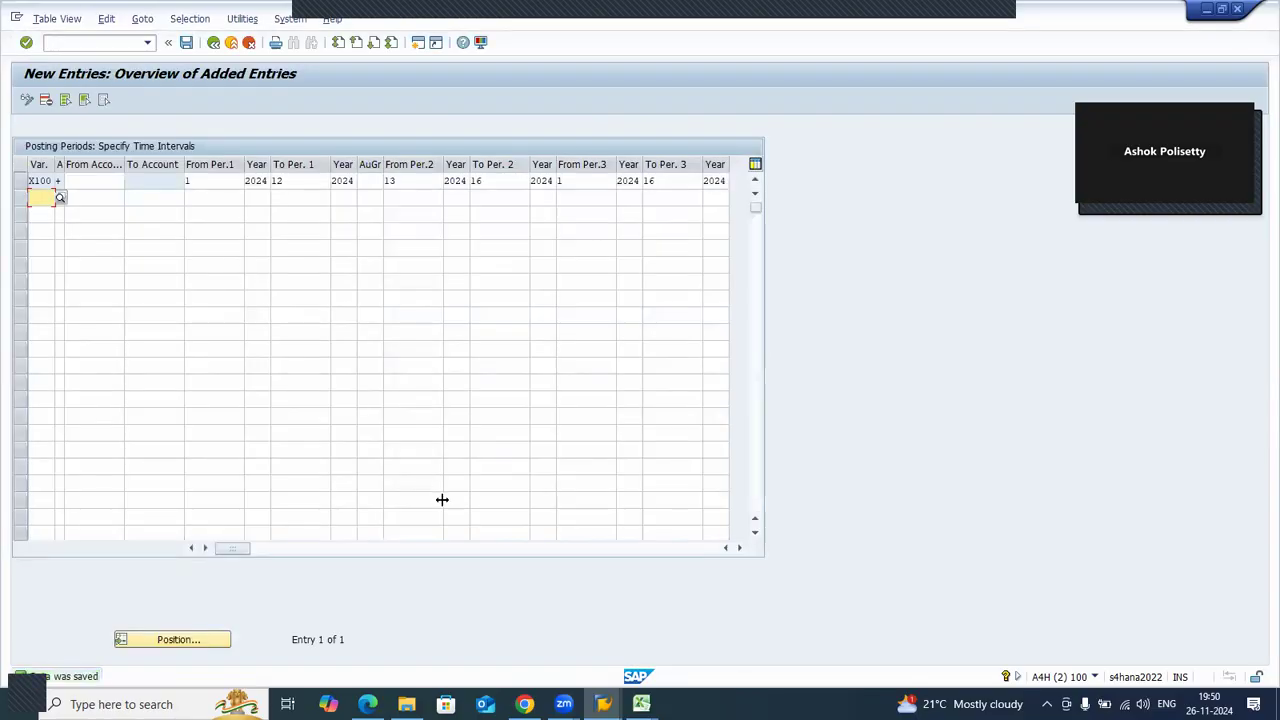
- Review the saved entry's period intervals across the table and return to the SAP Easy Access screen
click(740, 549)
click(740, 549)
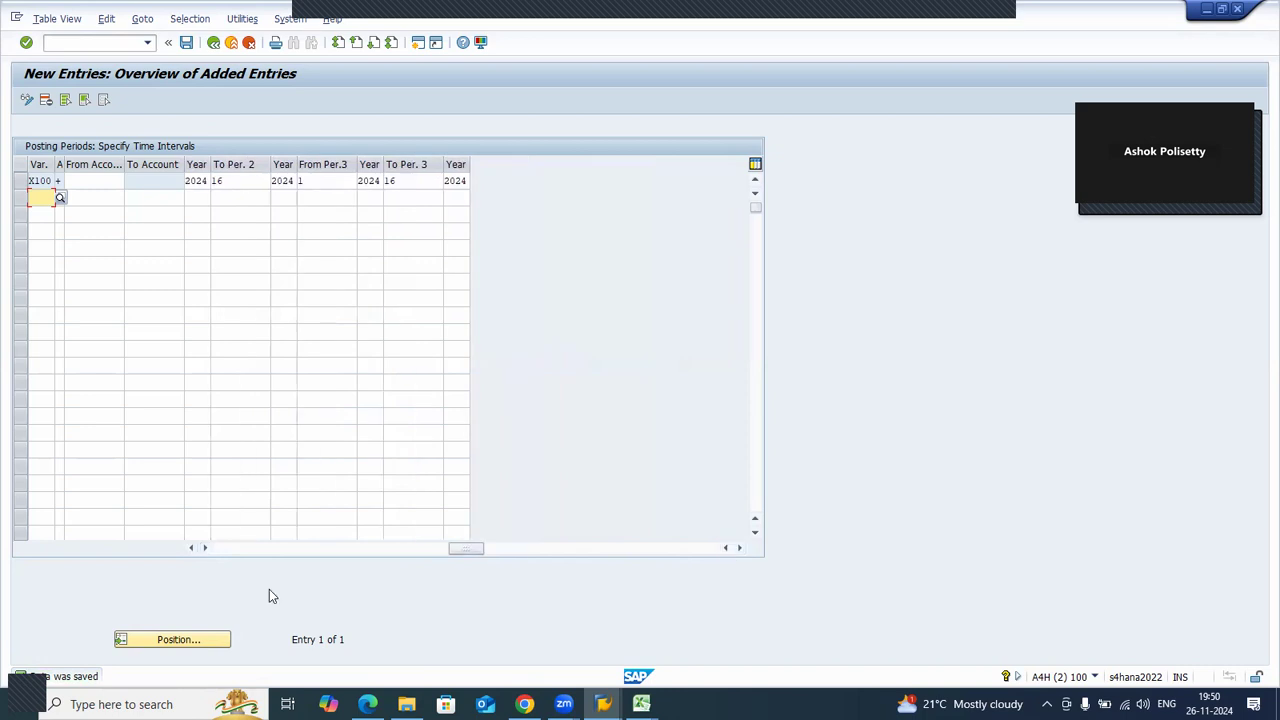
click(221, 547)
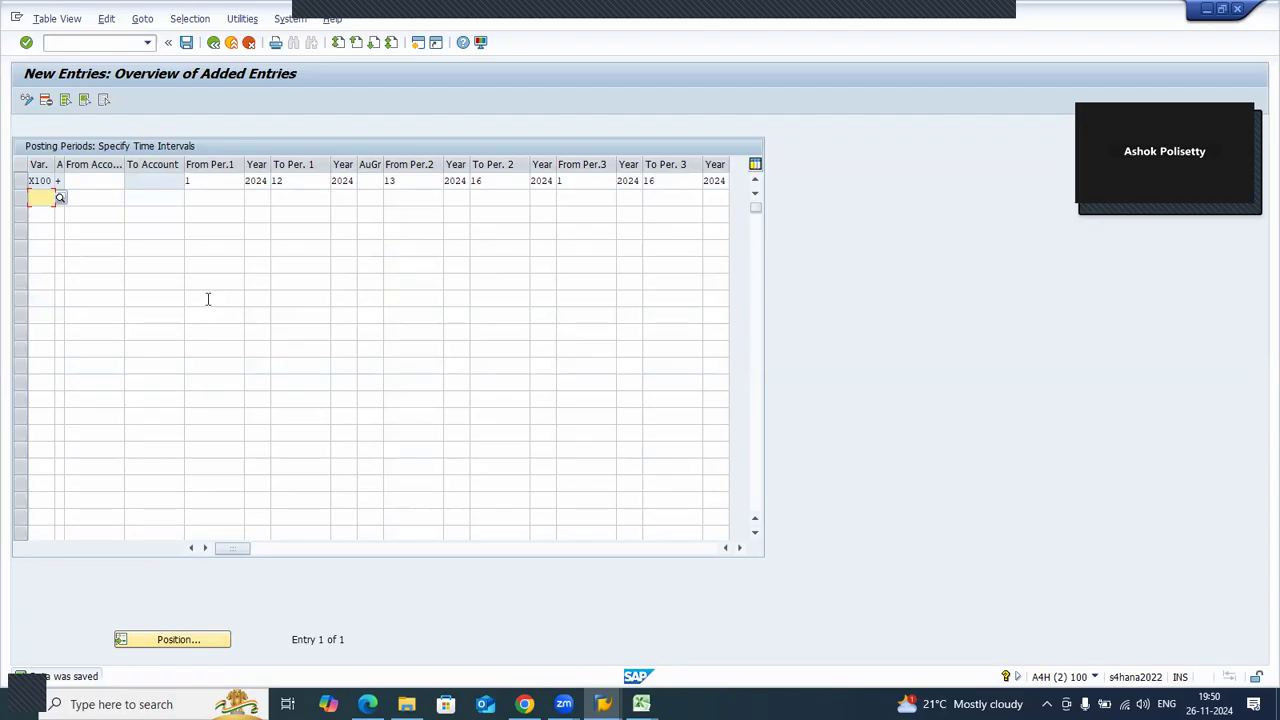
click(215, 45)
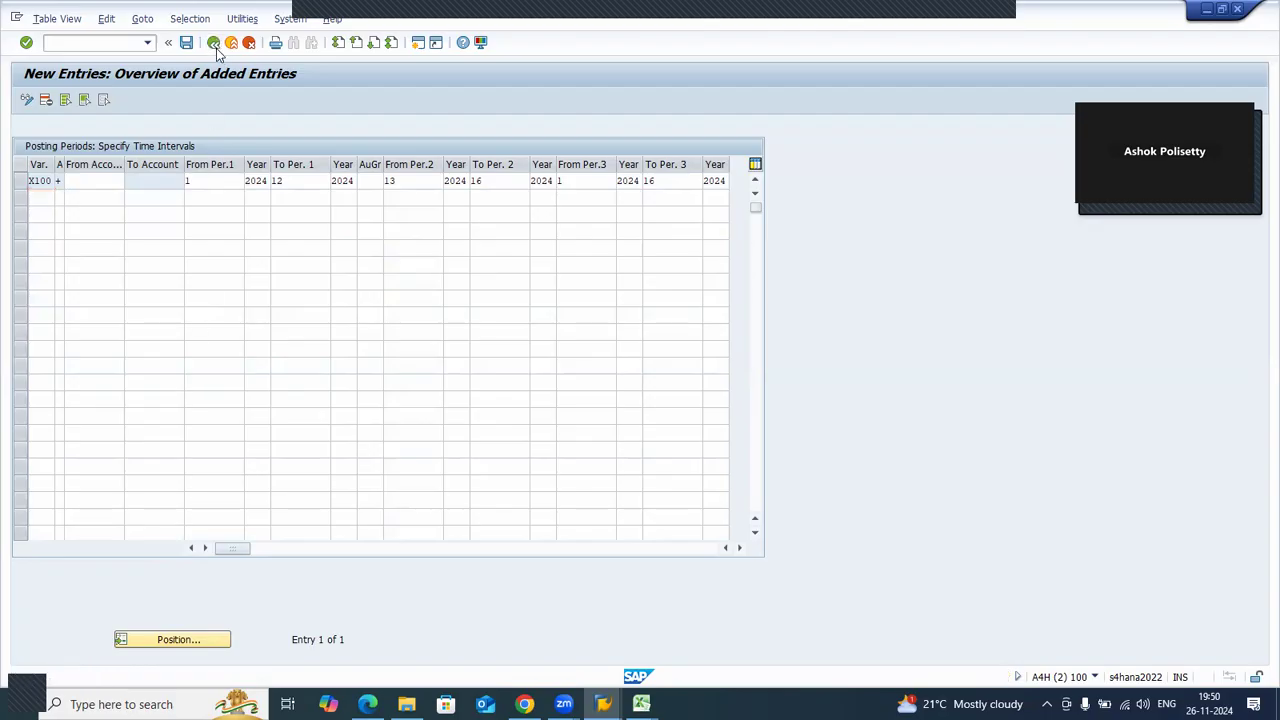
click(215, 45)
click(214, 44)
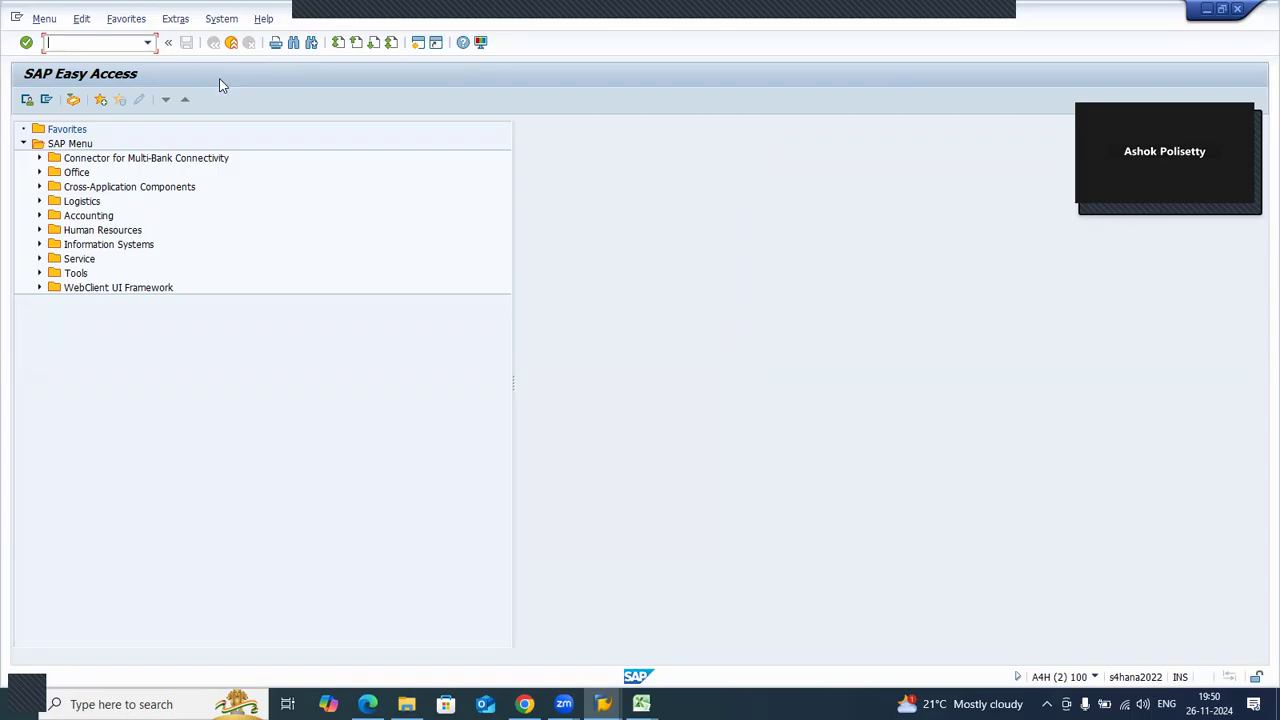
- Run transaction ob37 to view the company code to fiscal year variant assignments, and return to SAP Easy Access
click(147, 45)
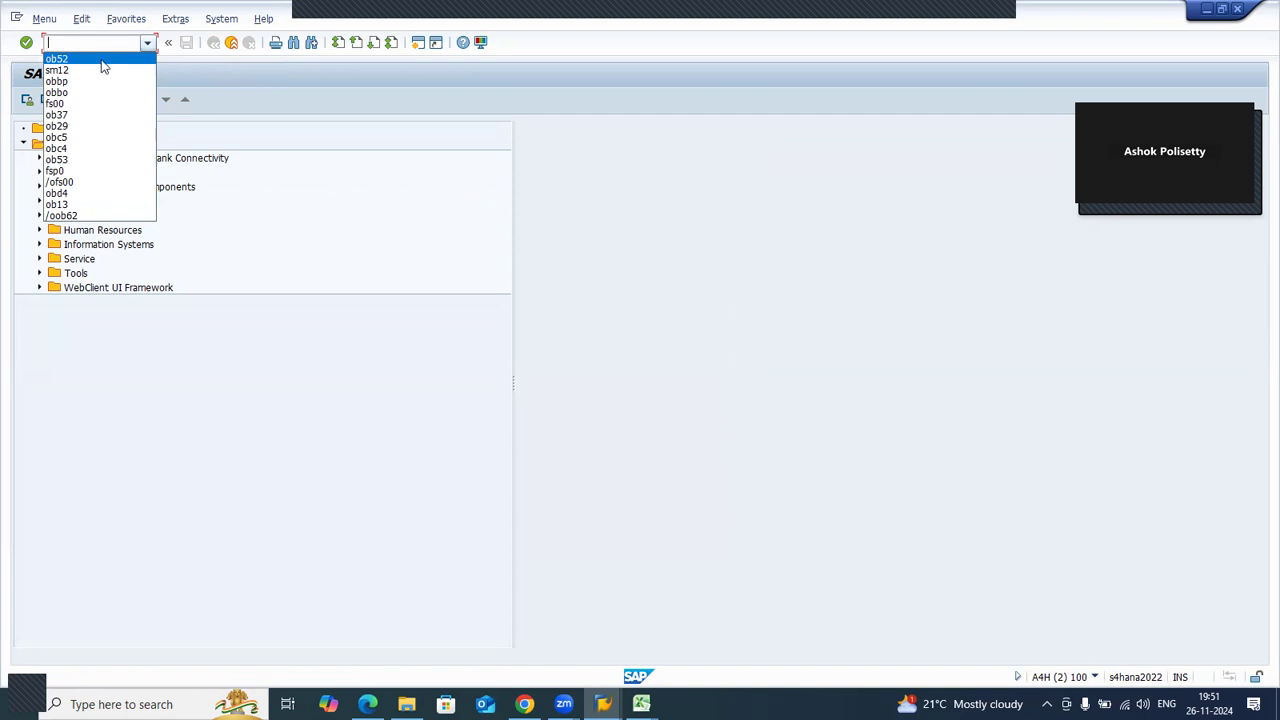
key(Escape)
text(ob52)
key(Return)
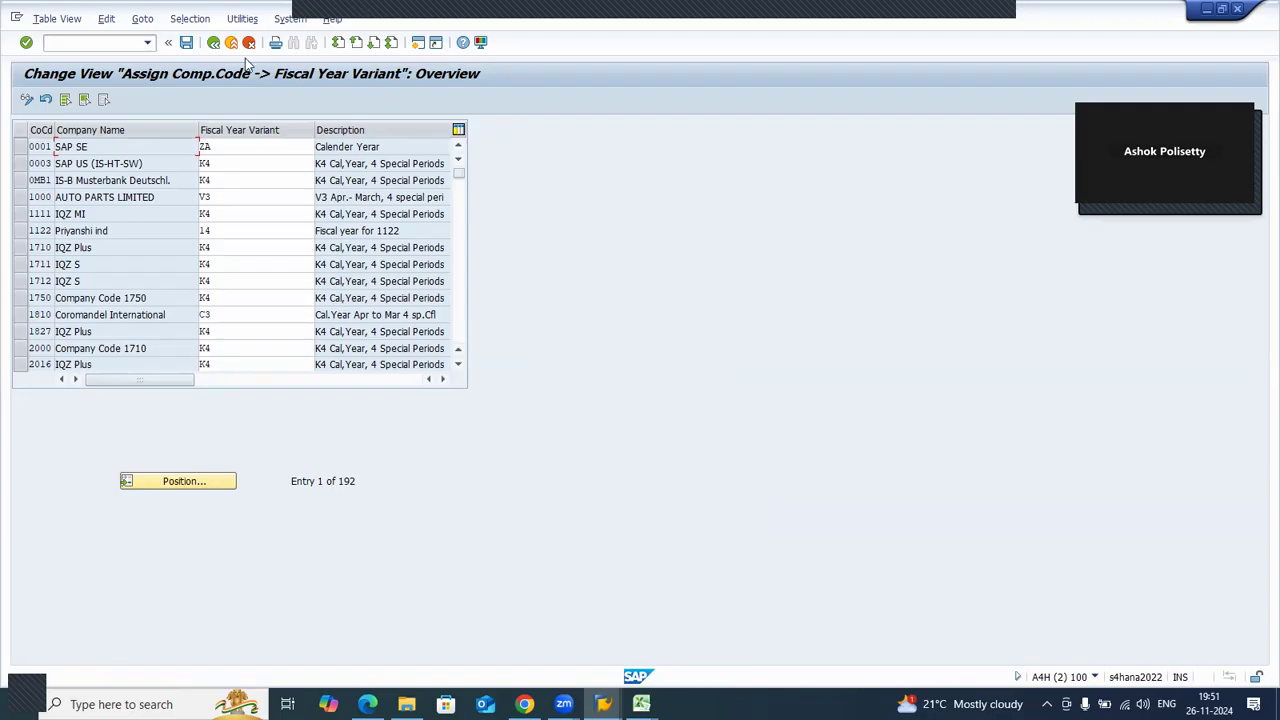
key(F3)
- Run transaction oba7 and open the details of document type AA (Asset Posting)
click(147, 42)
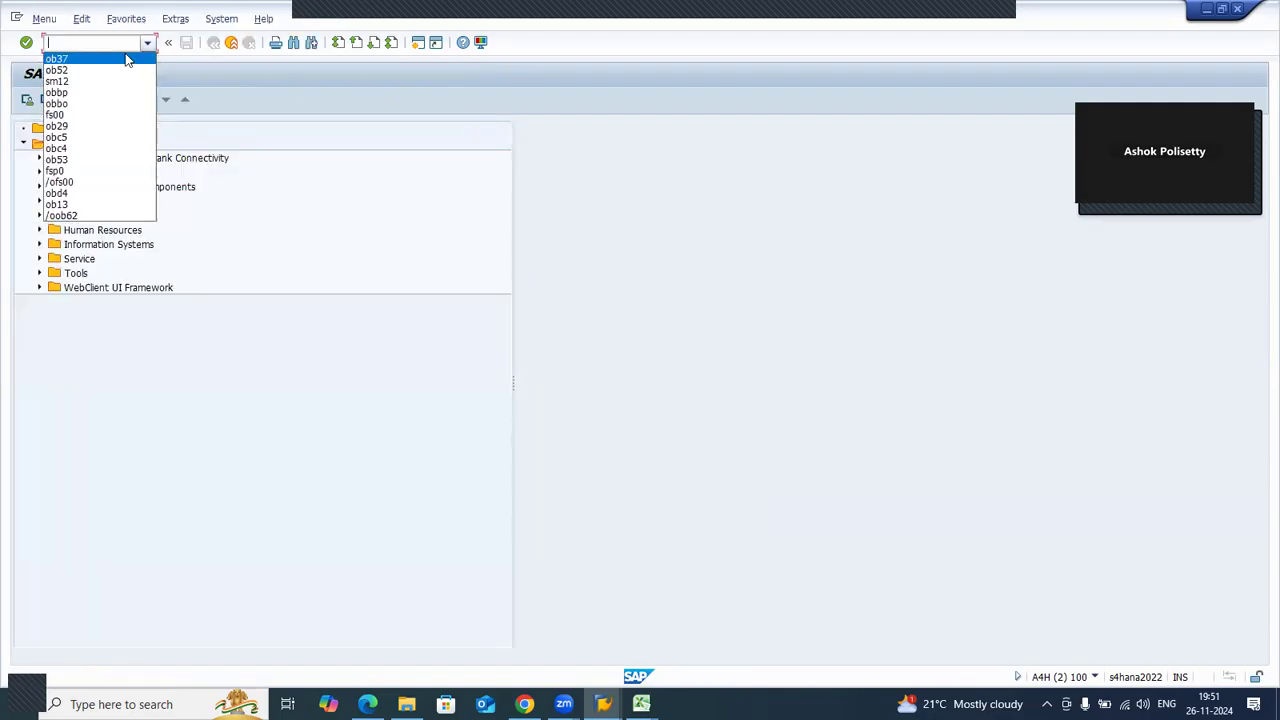
text(oba7)
key(Return)
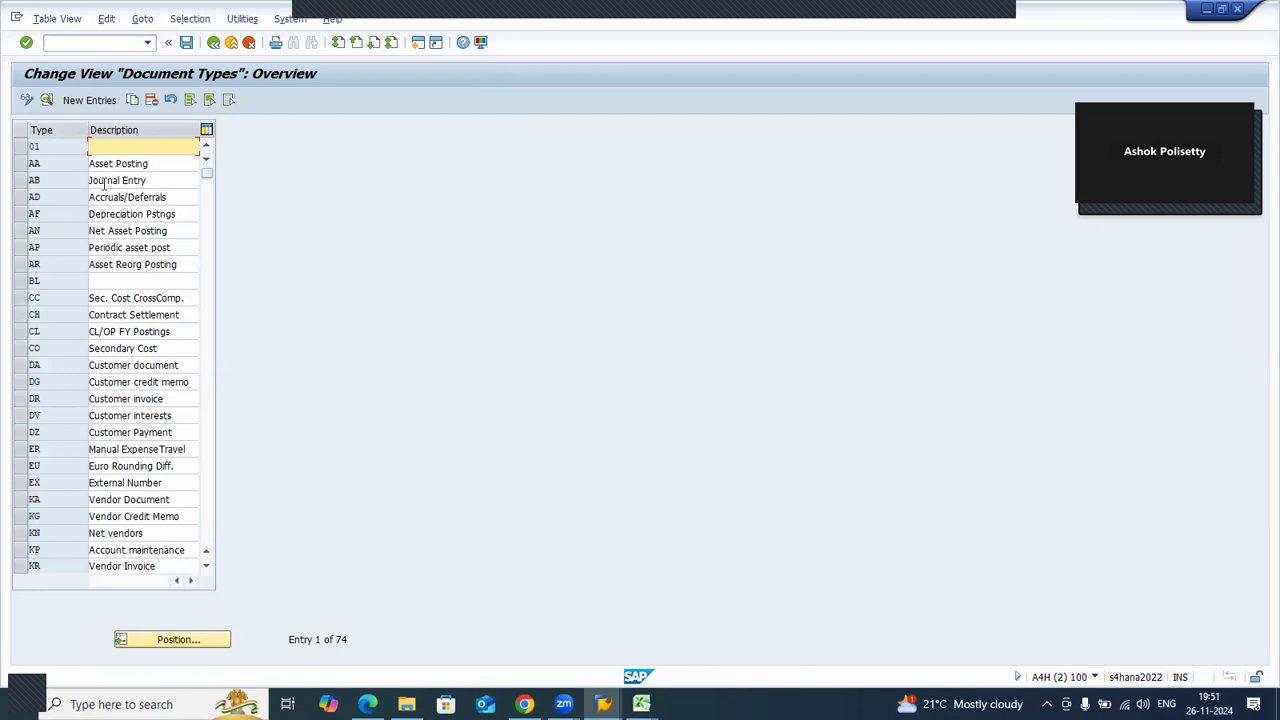
click(52, 166)
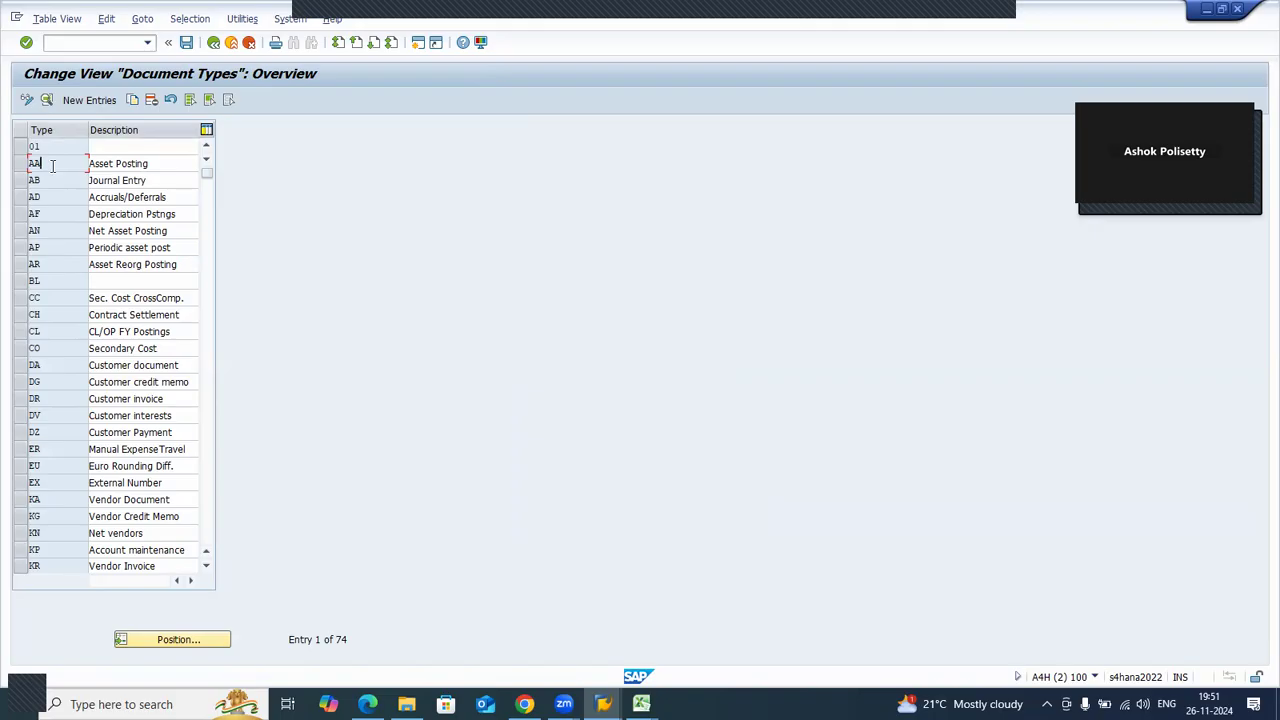
double_click(50, 168)
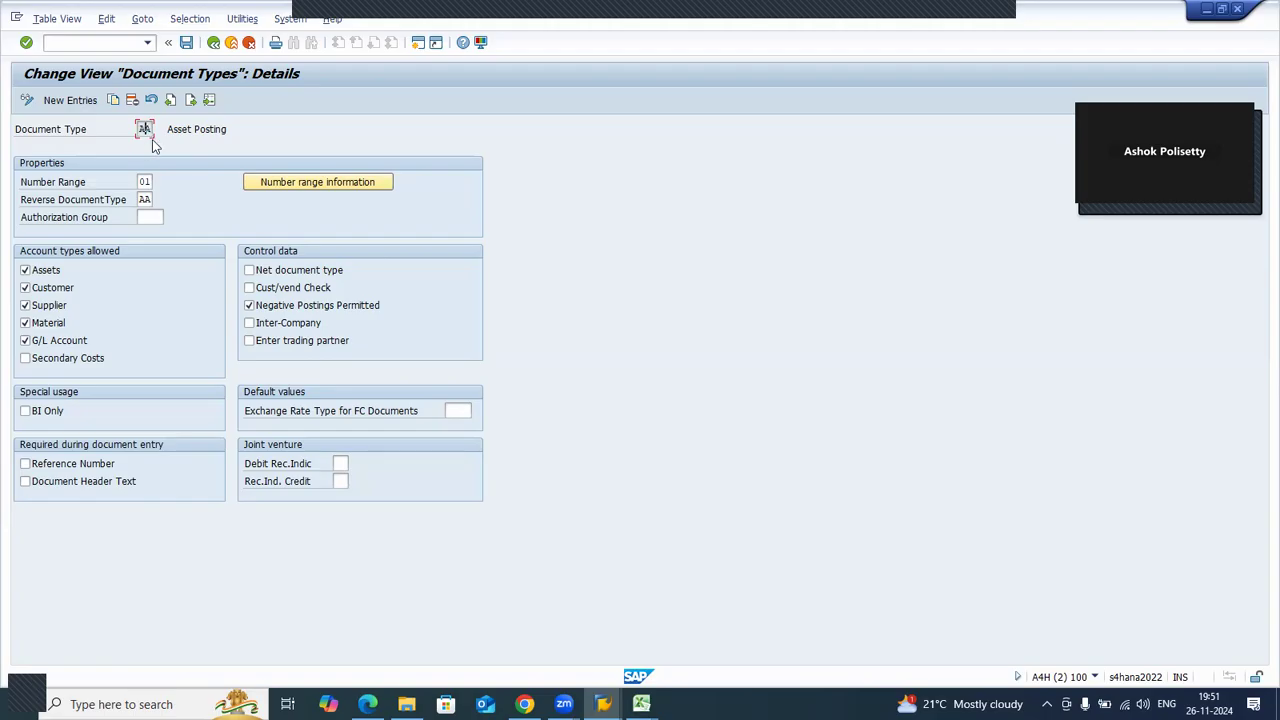
- Examine document type AA's number range, open its number range information, return to the details and inspect the reverse document type
click(145, 181)
click(280, 186)
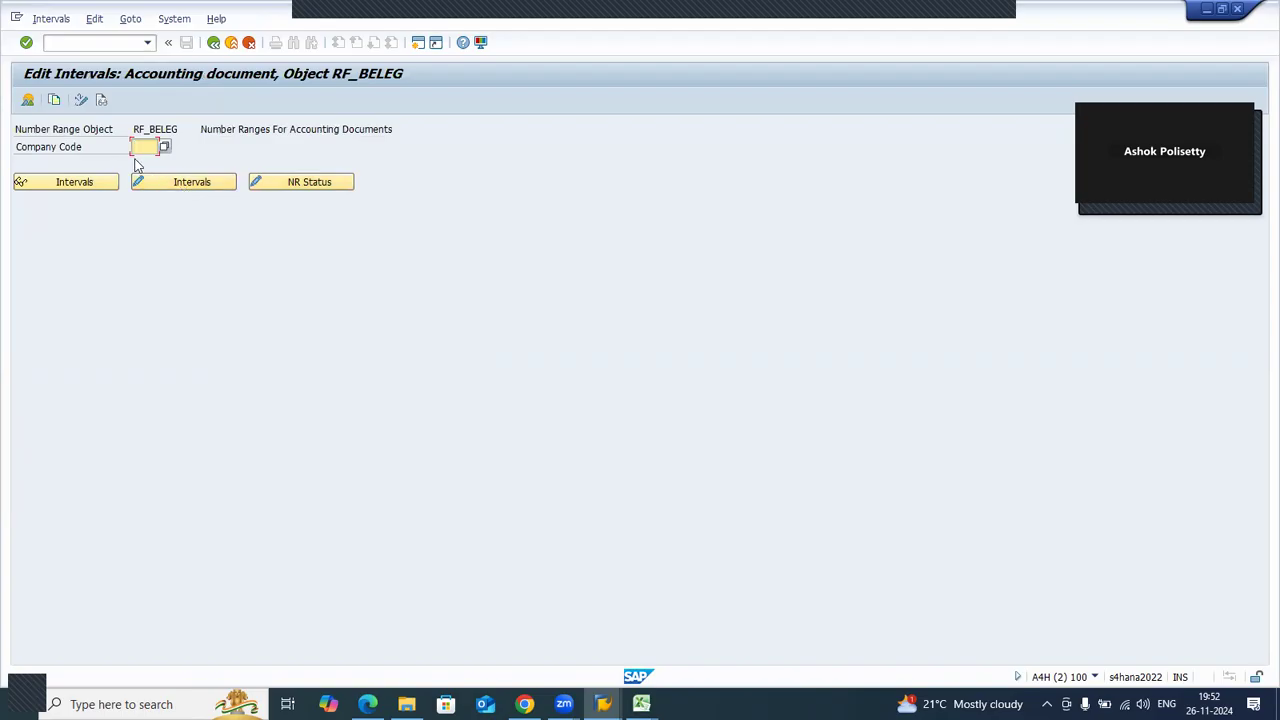
click(213, 42)
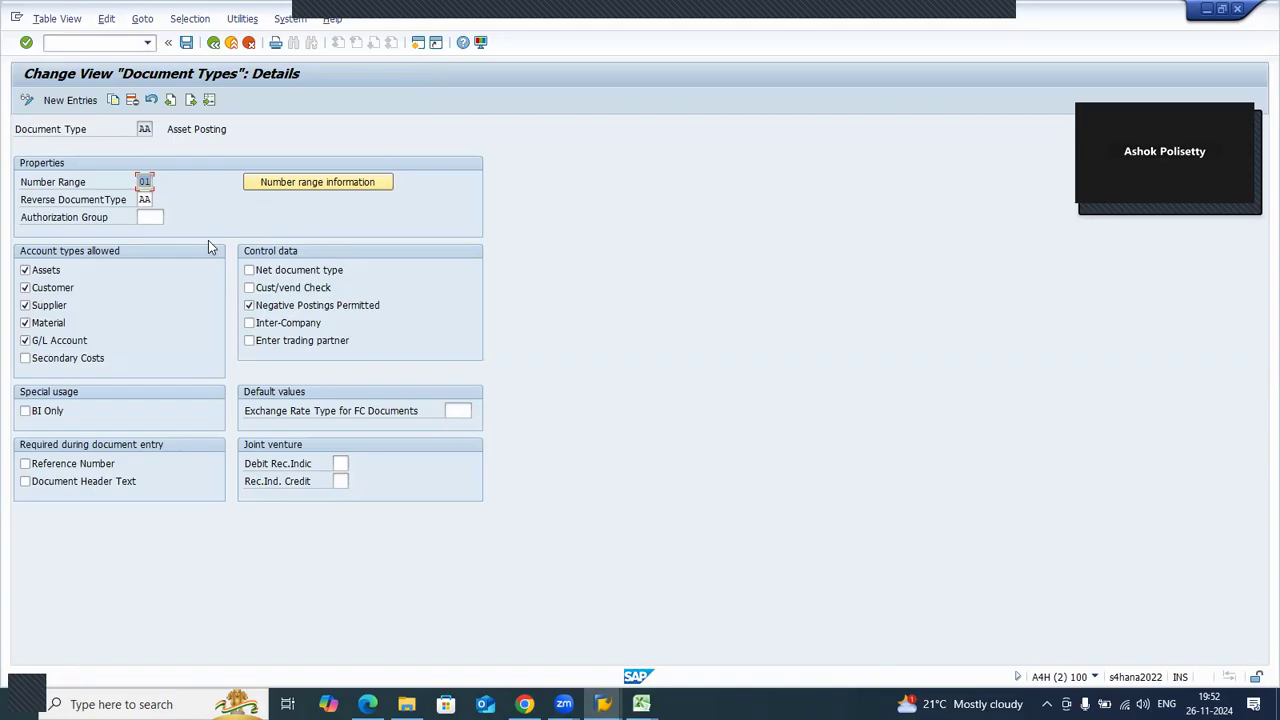
click(145, 200)
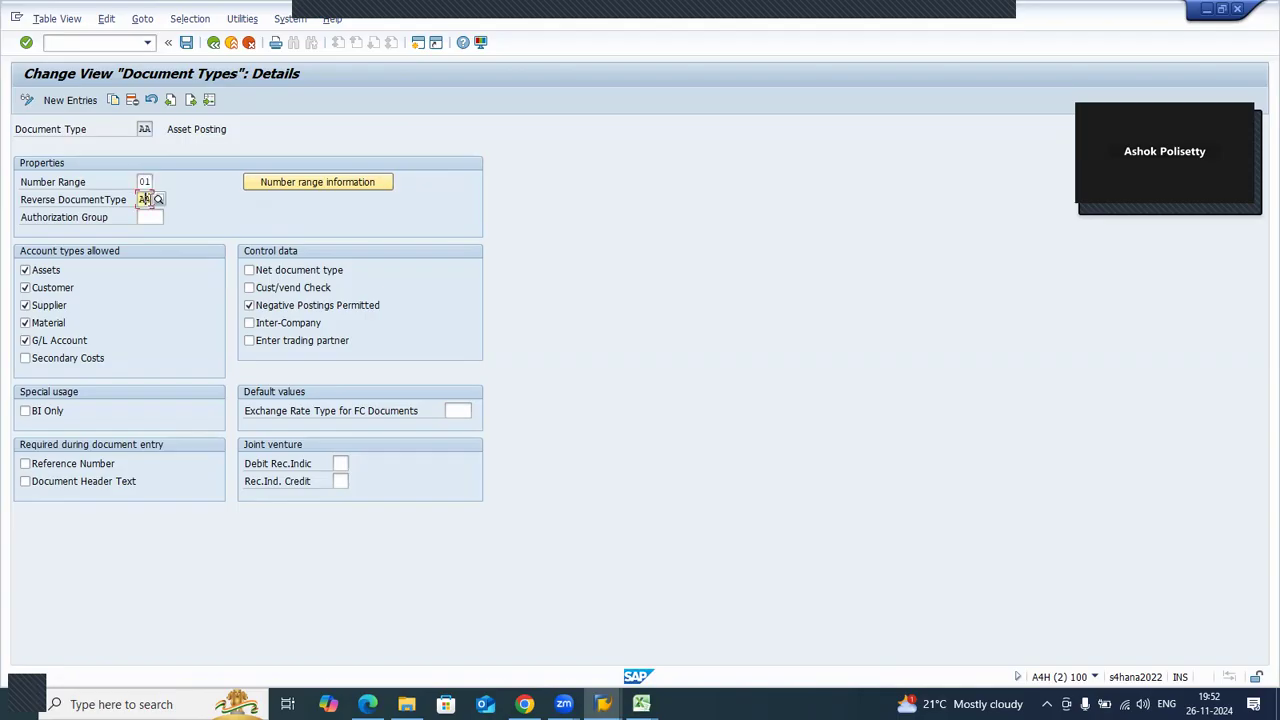